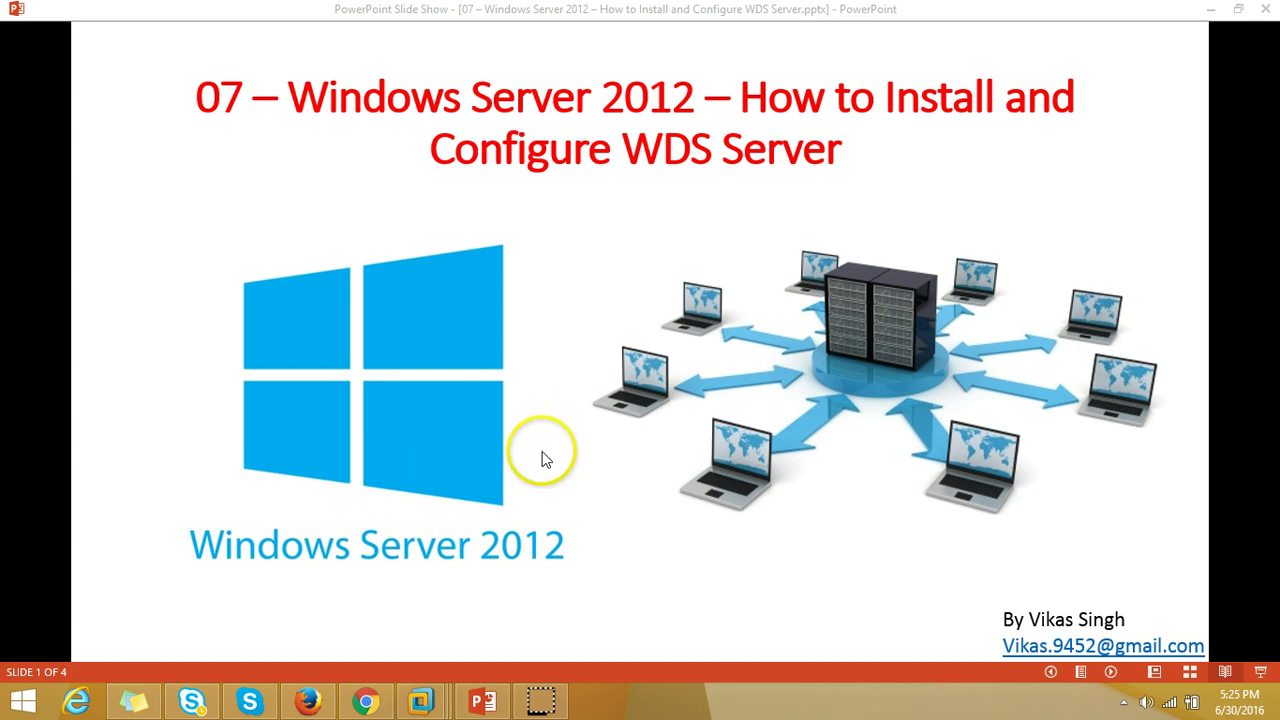
Advance the slide show to the demo environment slide and switch to the Win2K12-DC01 VM
click(1110, 670)
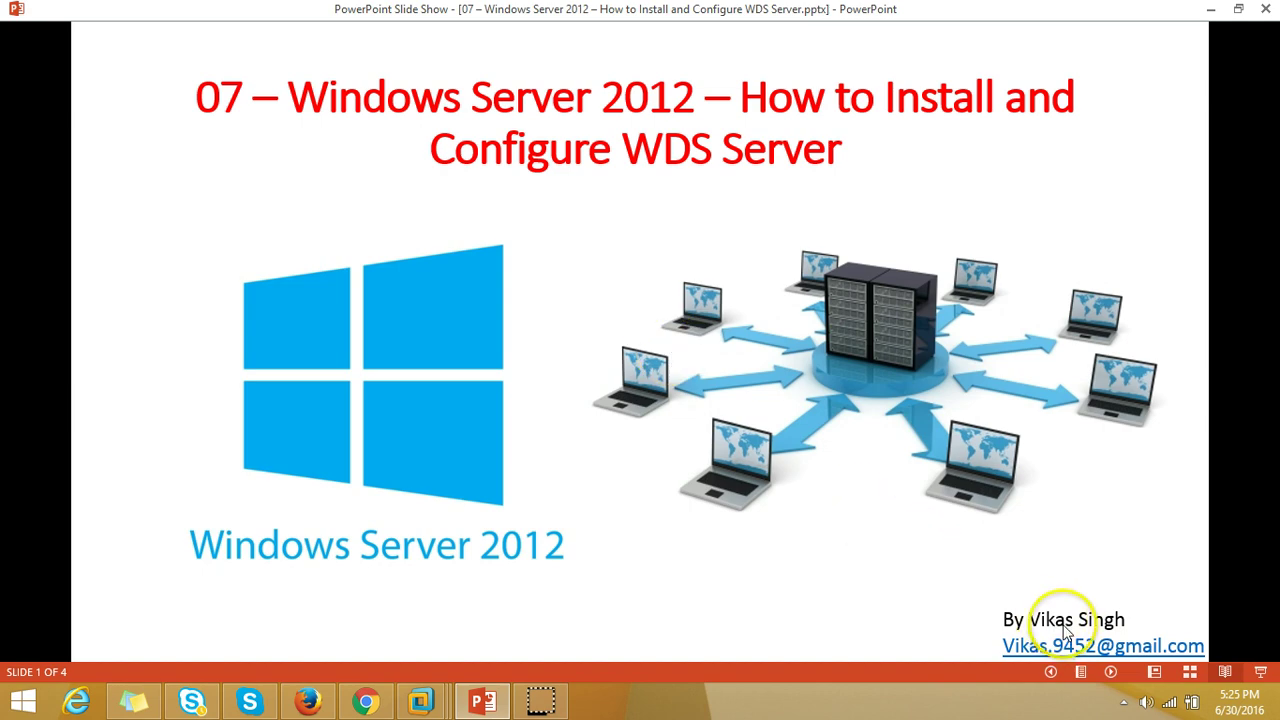
click(1110, 671)
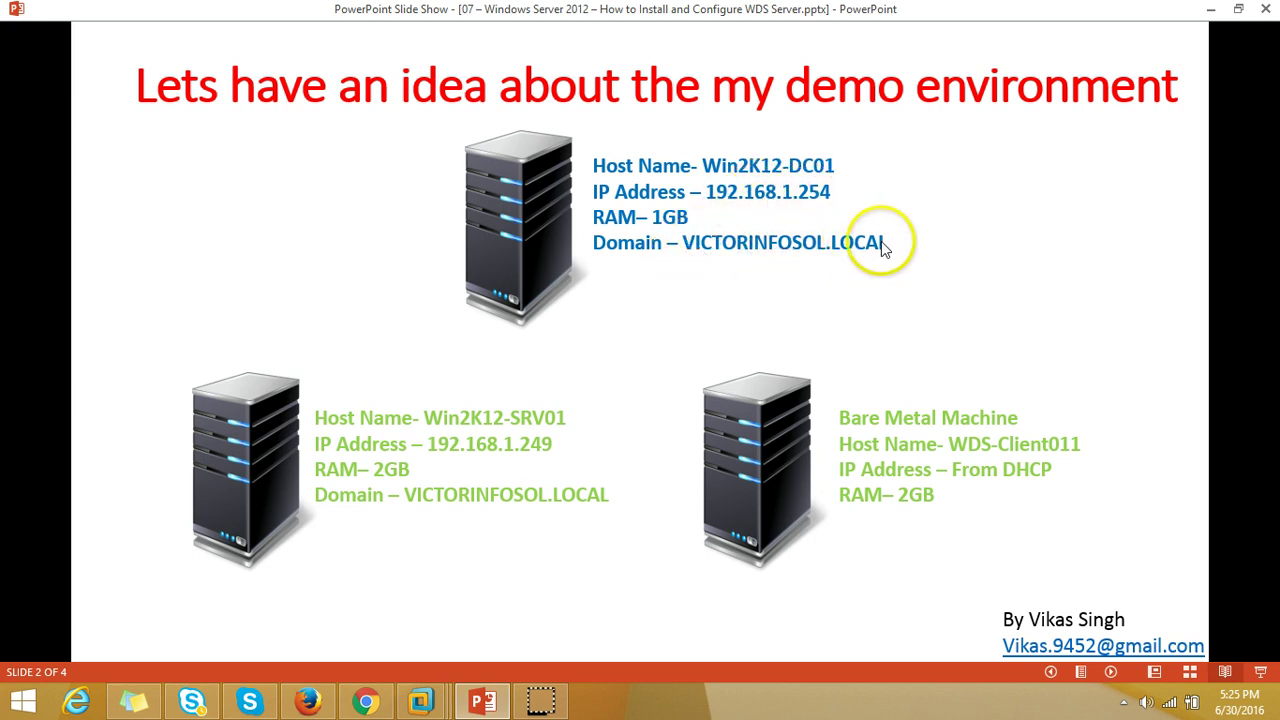
mouse_move(421, 700)
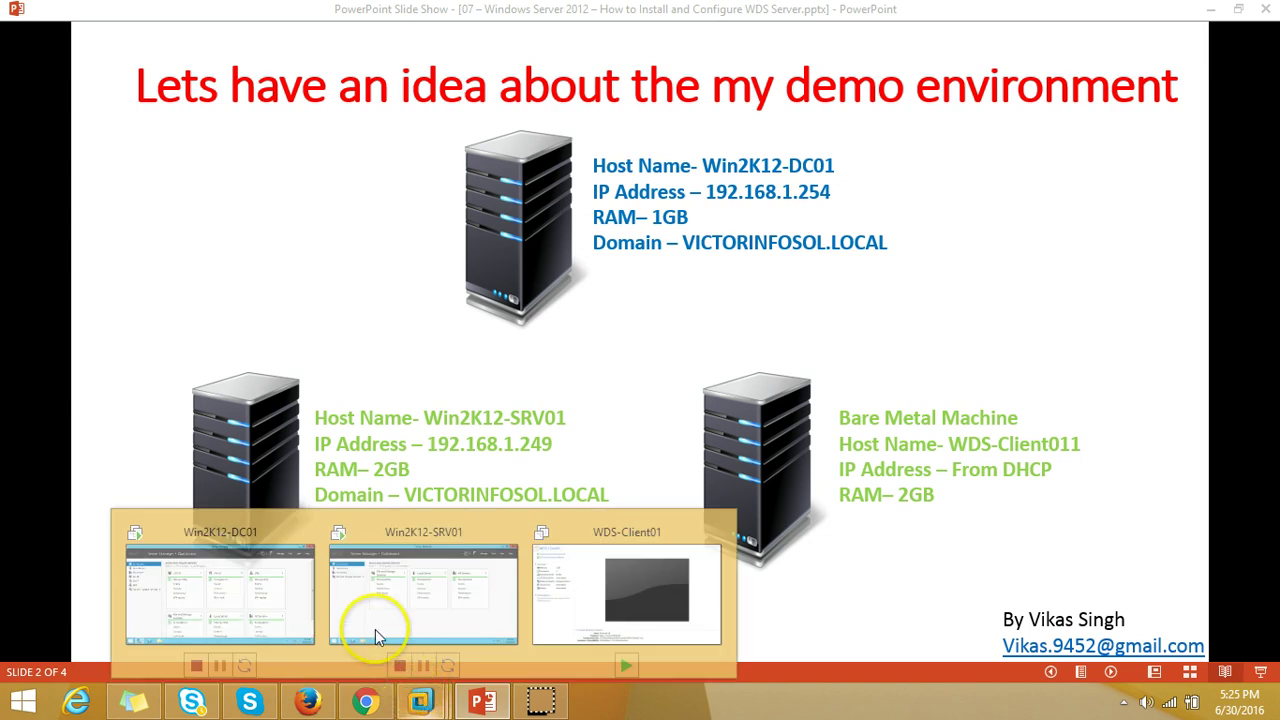
click(288, 600)
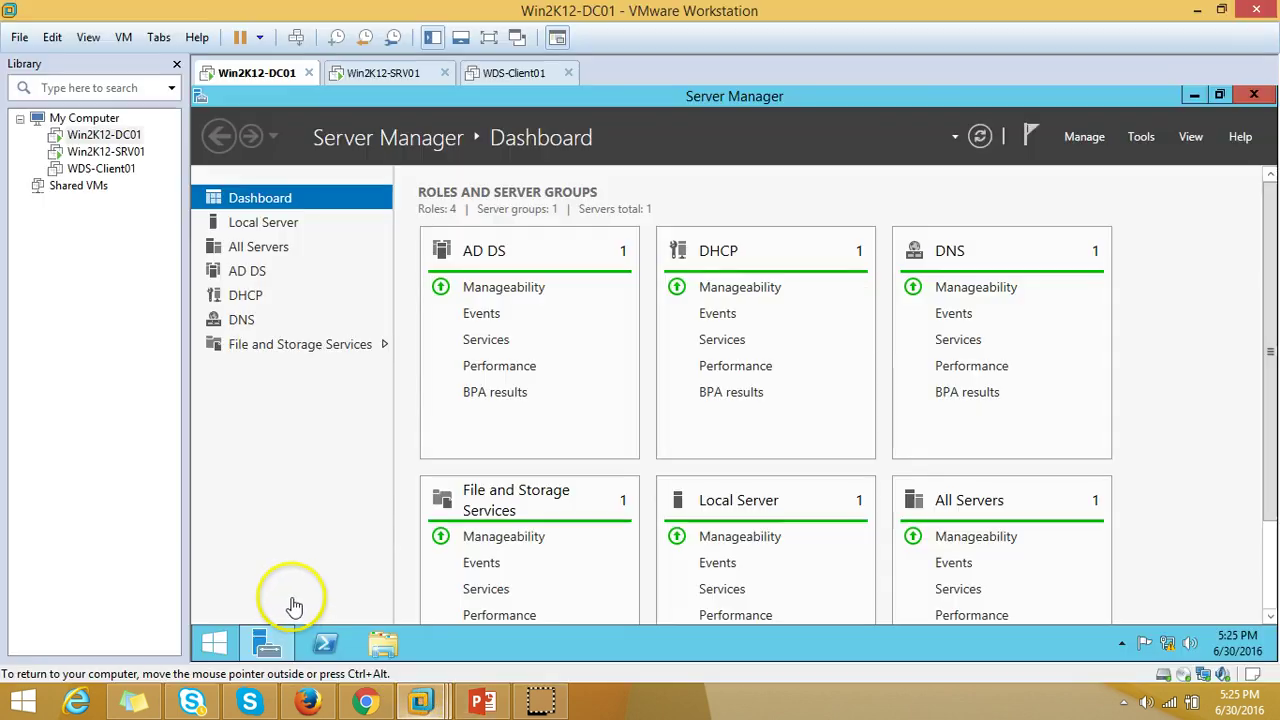
Review Win2K12-DC01's Local Server properties, return to Dashboard, then go back to the slide show
click(322, 222)
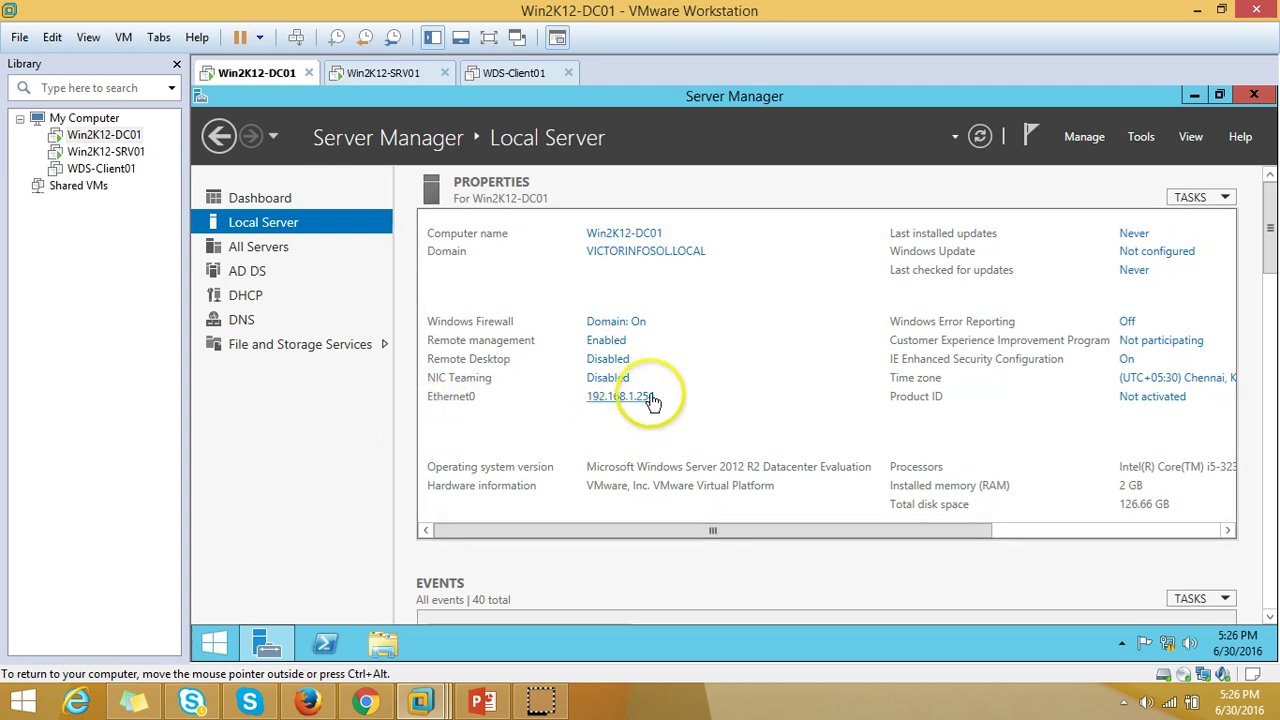
click(262, 198)
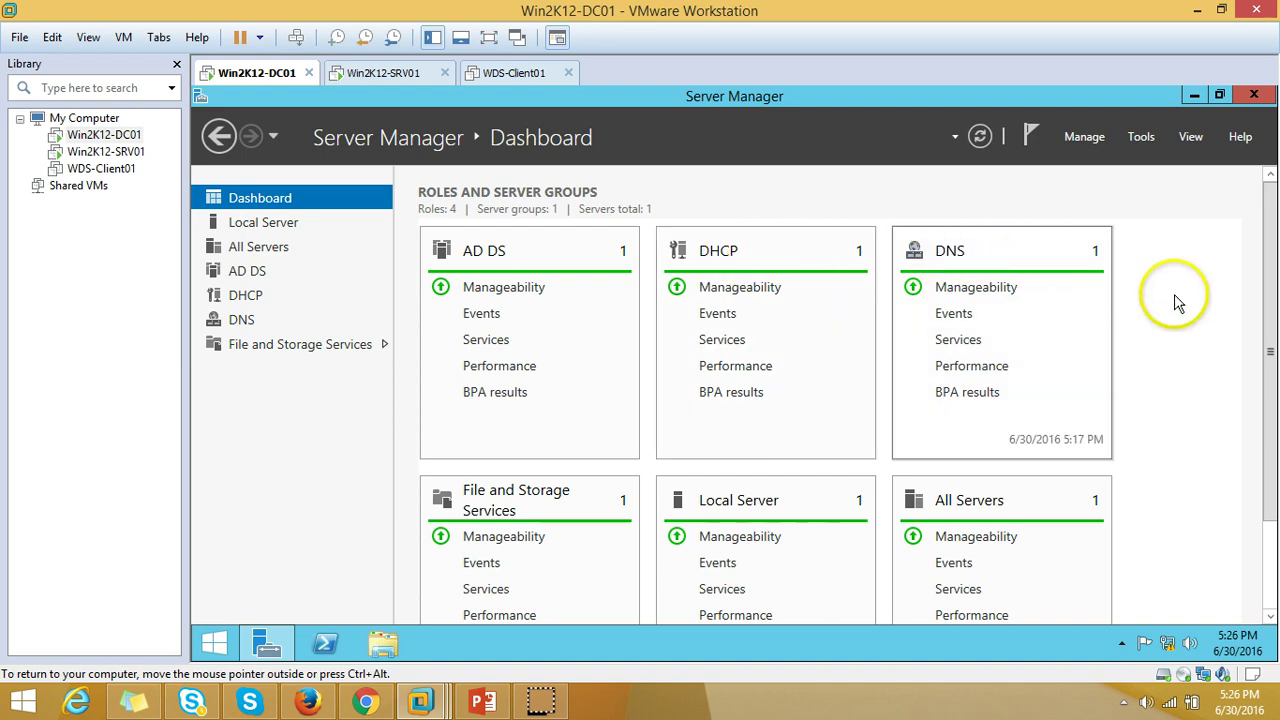
drag(1258, 480, 1271, 257)
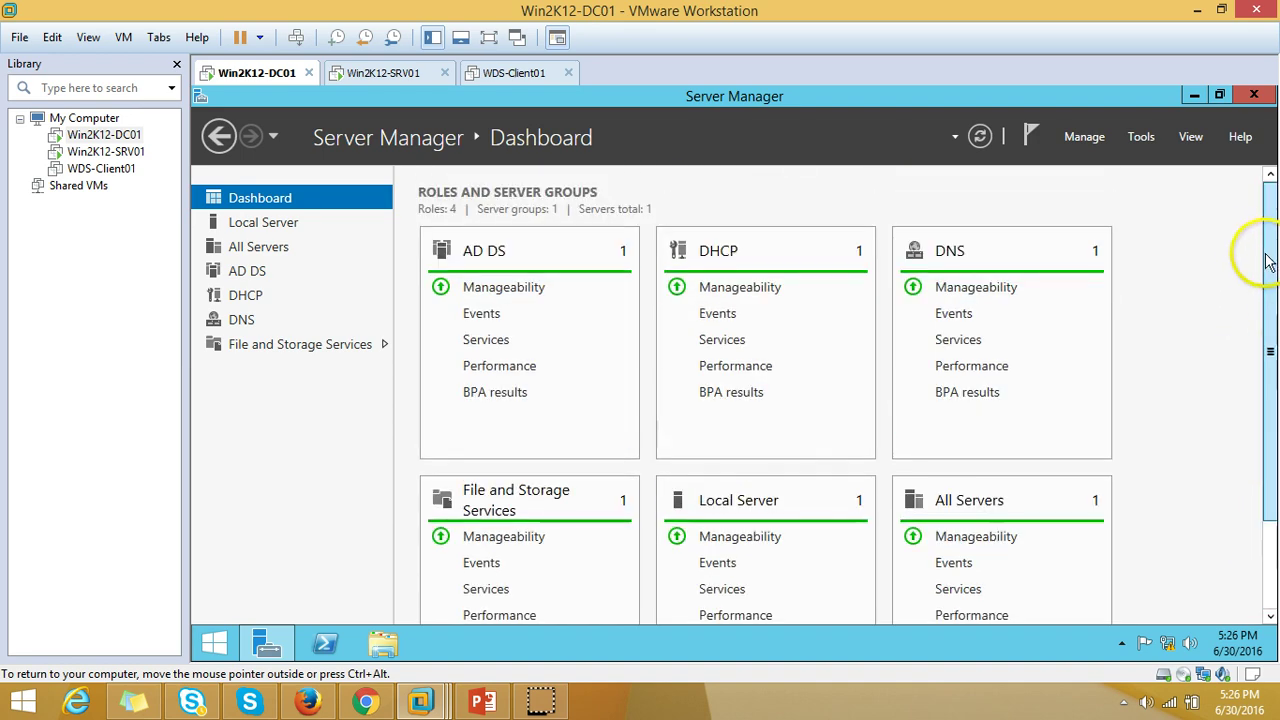
click(267, 643)
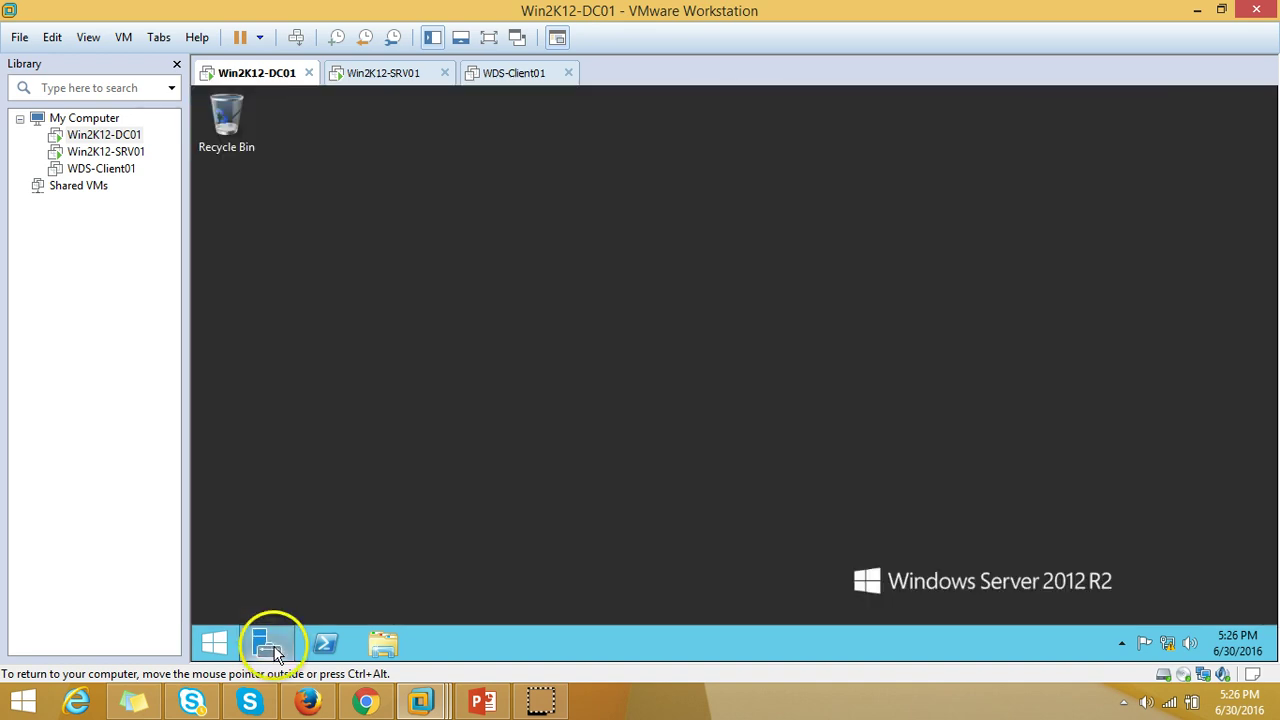
click(267, 643)
click(483, 703)
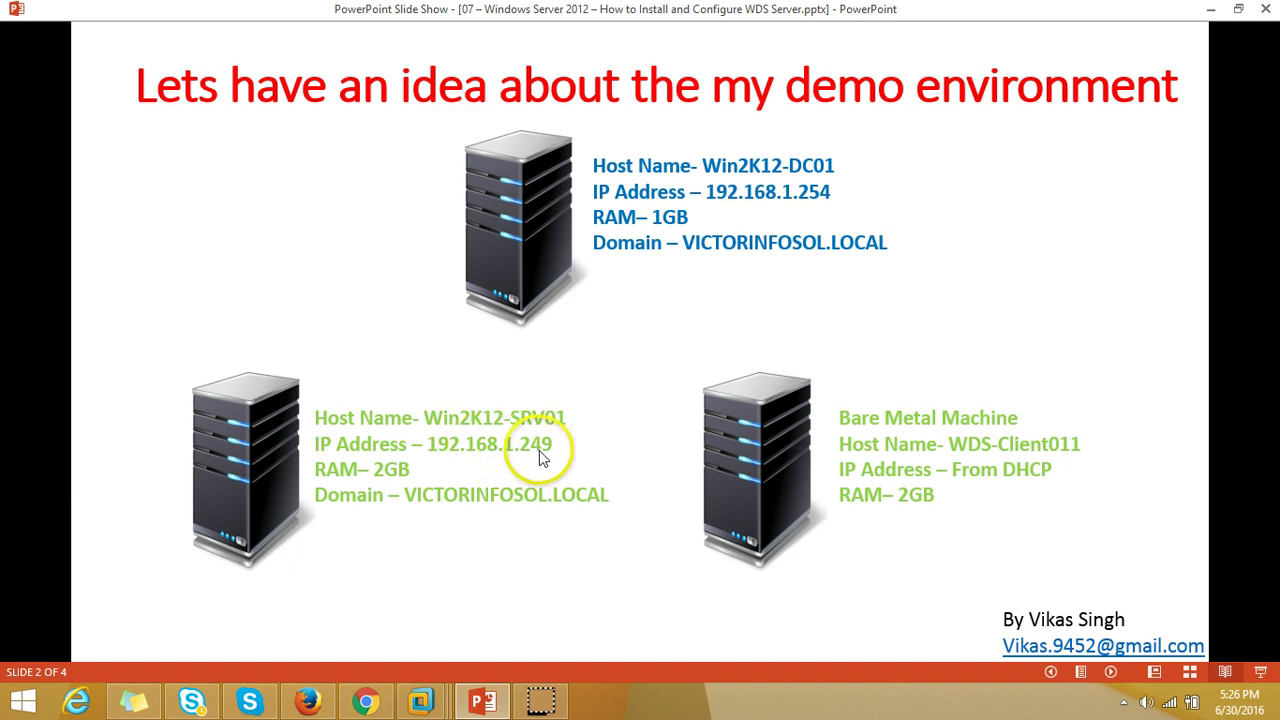
Check Win2K12-SRV01's Local Server properties and Ethernet0 connections, then return to the slide show
click(482, 700)
click(405, 78)
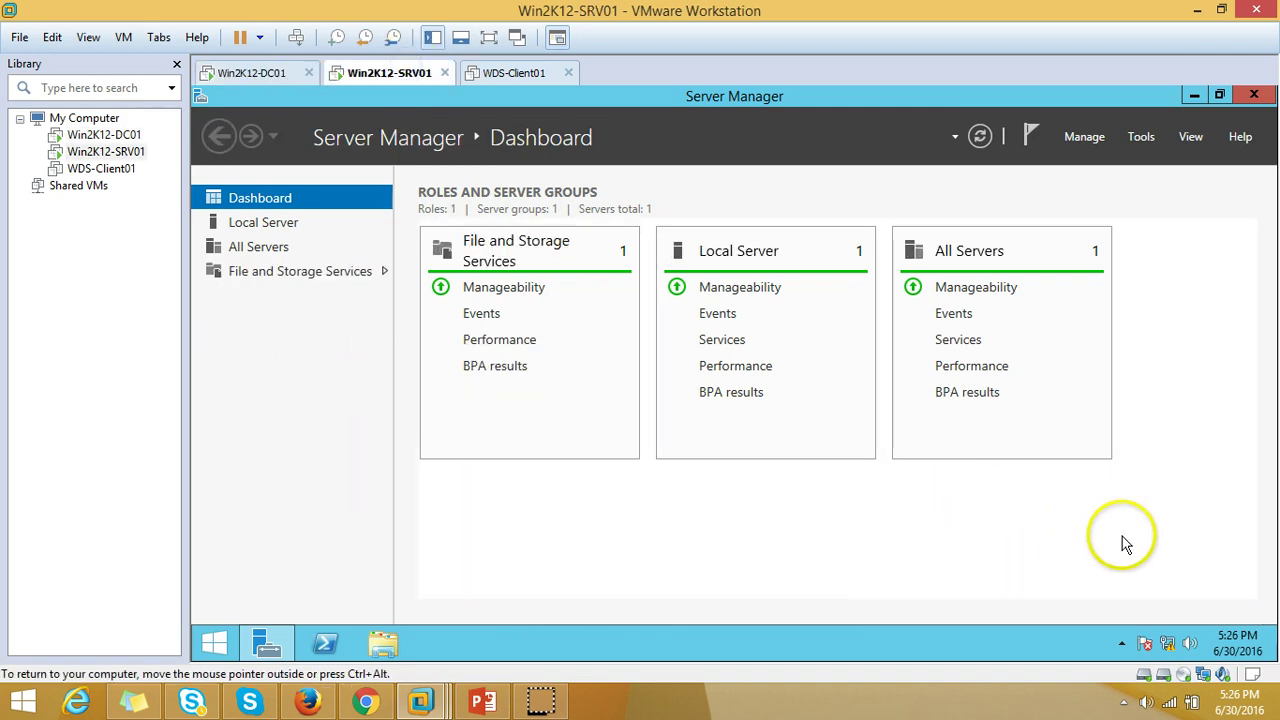
click(245, 222)
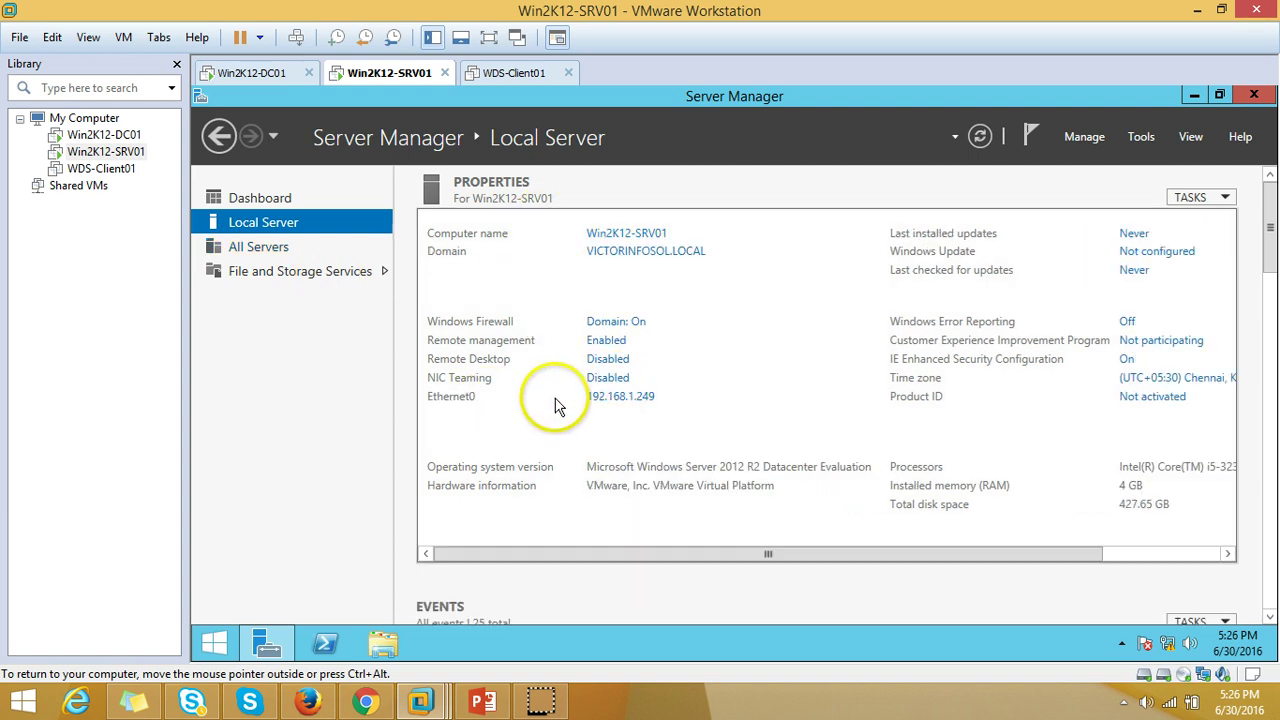
click(620, 400)
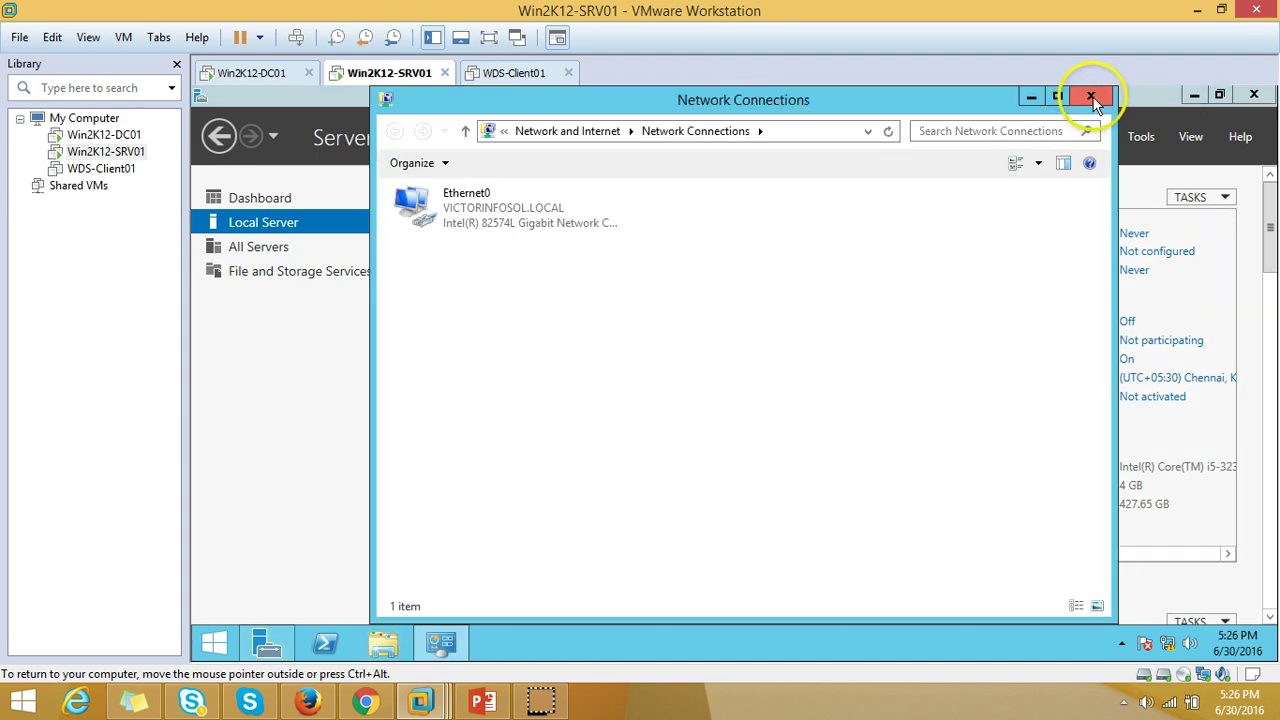
click(1088, 23)
click(290, 197)
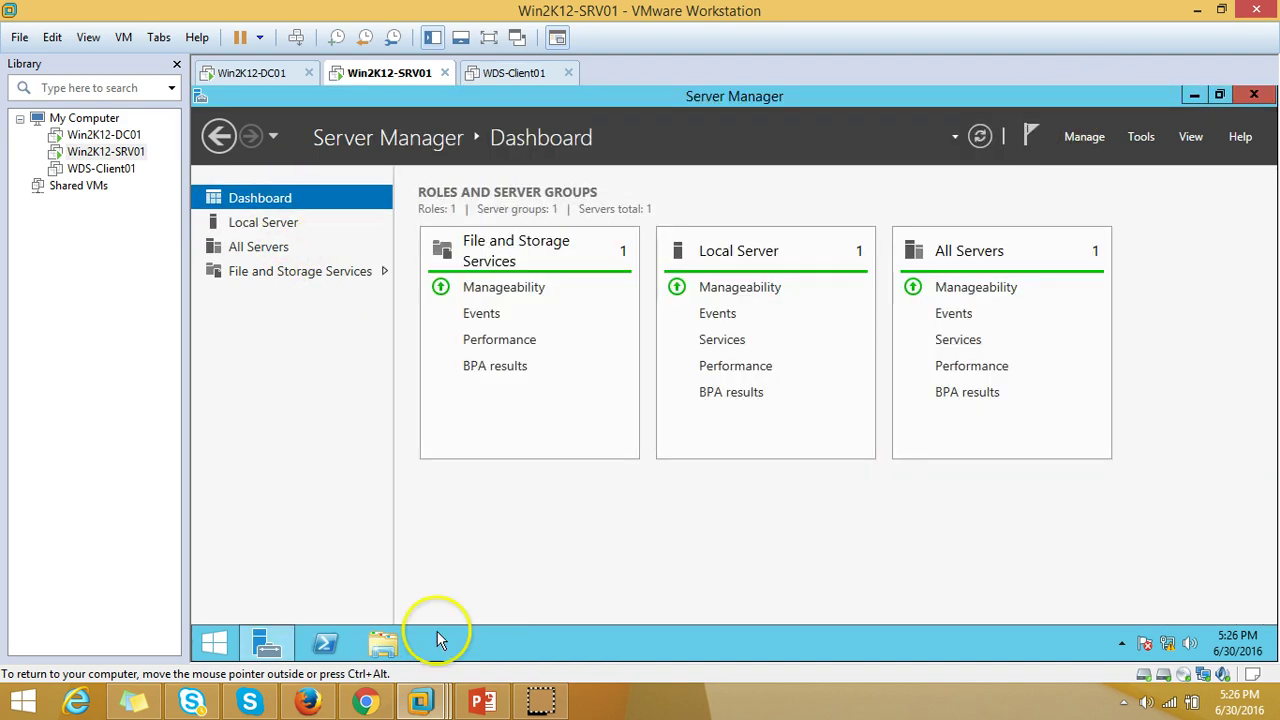
click(485, 703)
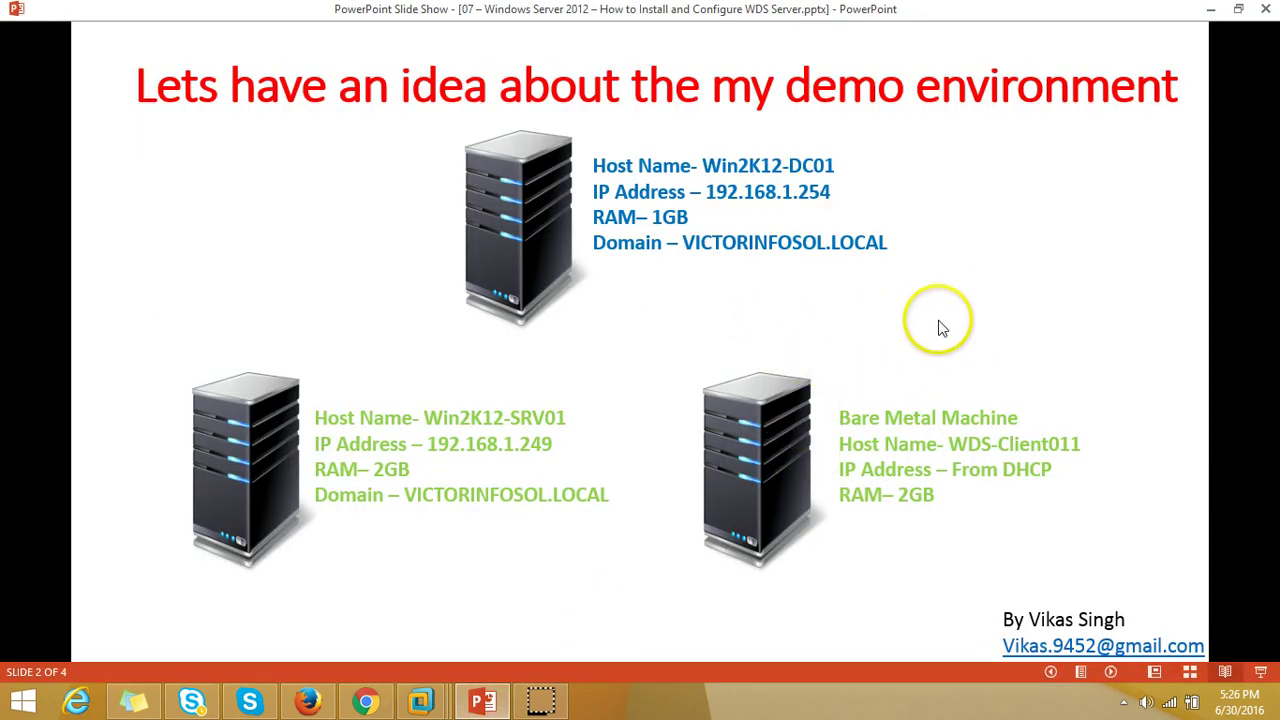
Review the powered-off WDS-Client01 summary (2 GB memory, 60 GB disk), then return to the slide show
click(485, 700)
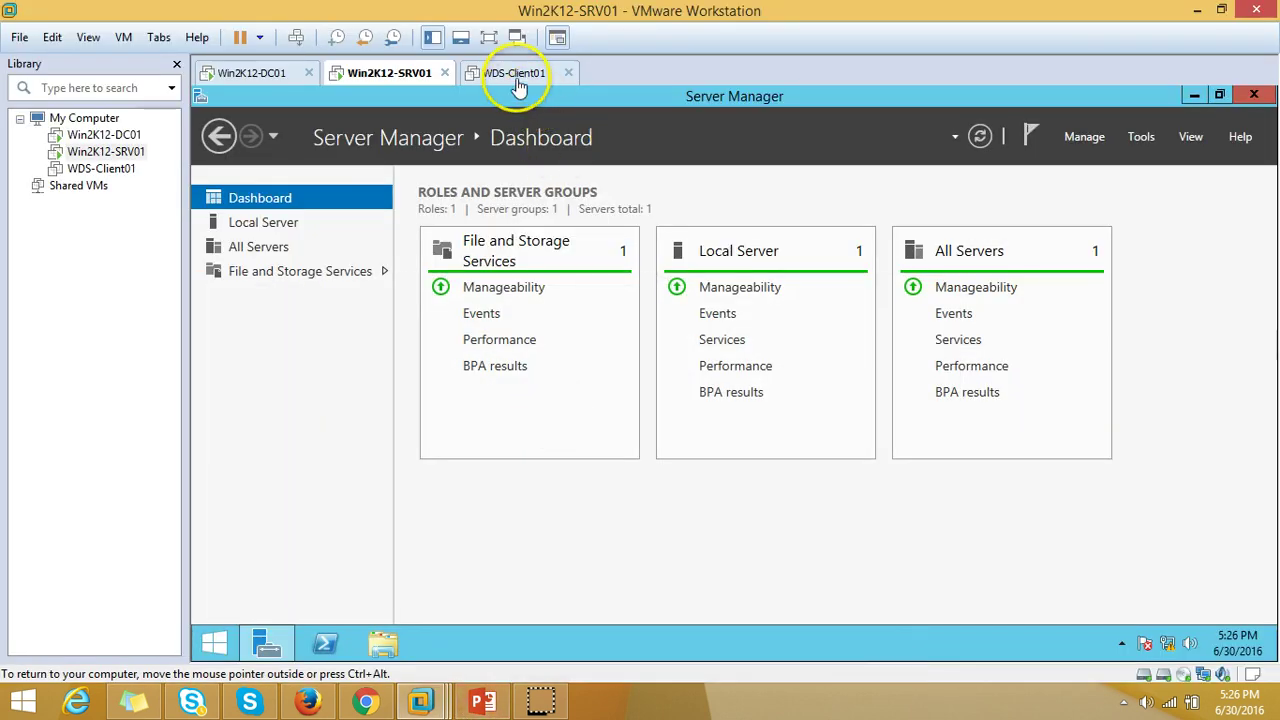
click(516, 78)
click(358, 490)
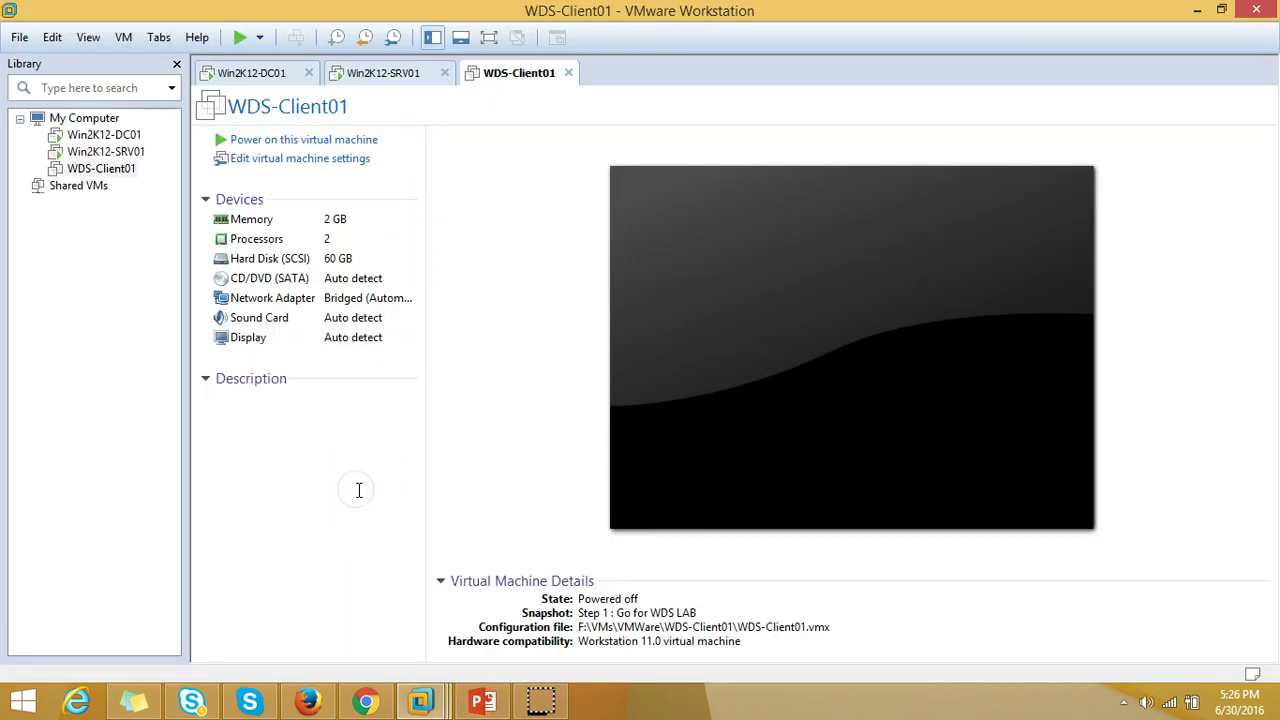
click(563, 247)
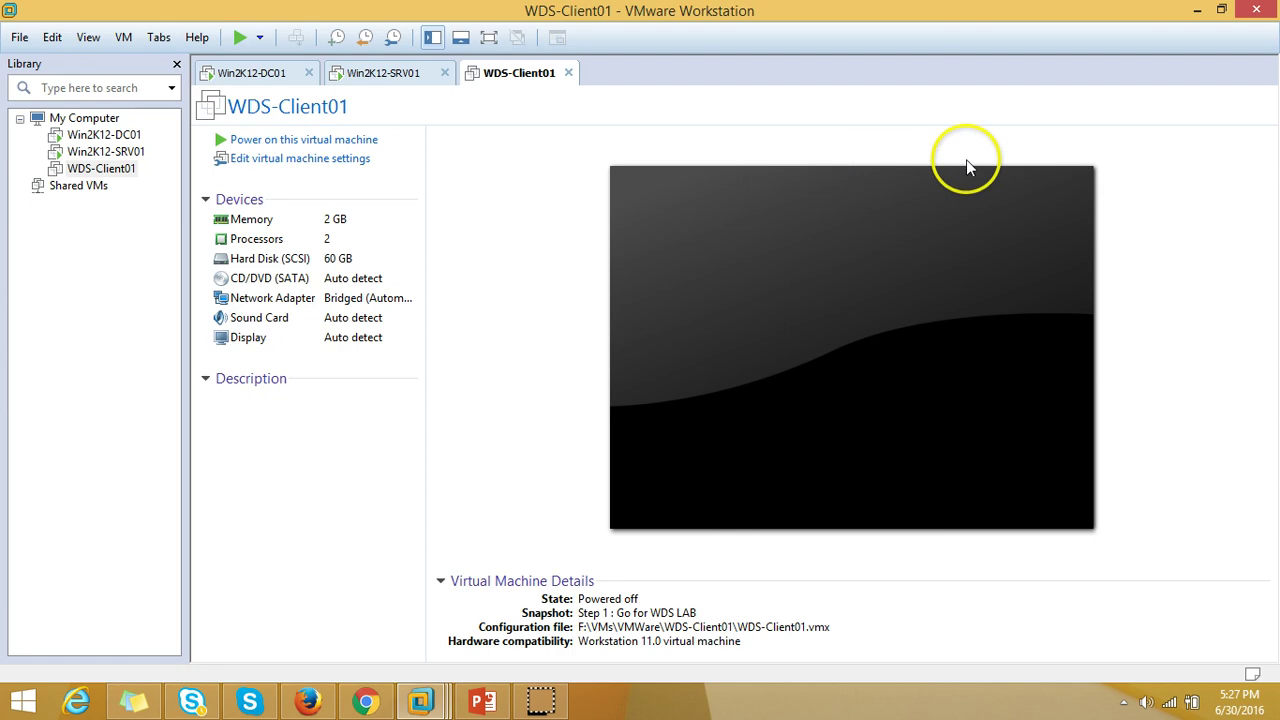
click(420, 75)
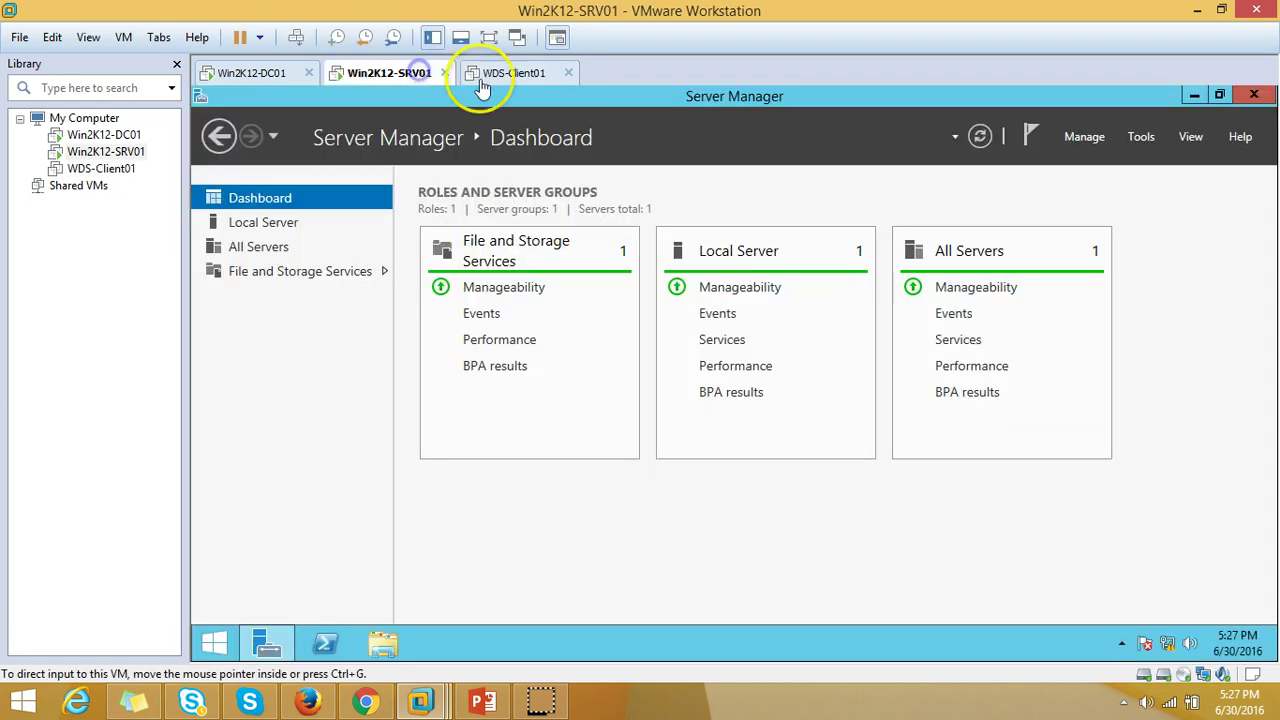
click(534, 78)
click(367, 702)
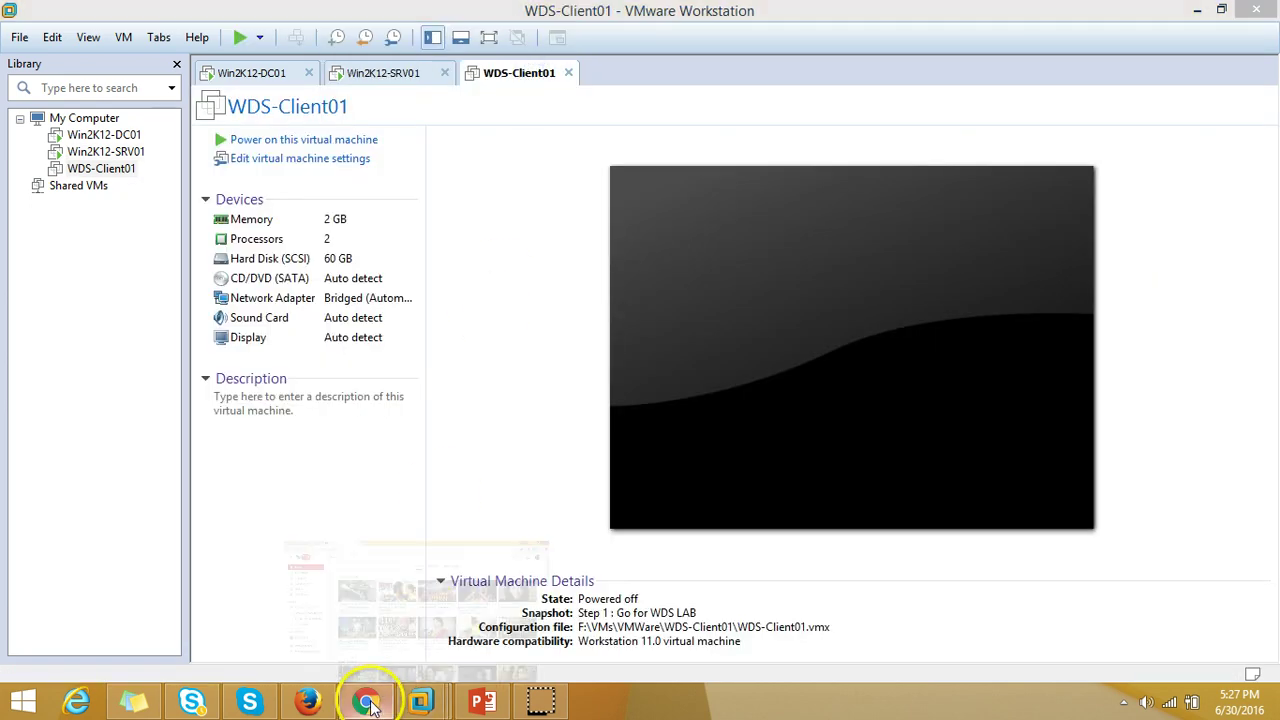
click(367, 702)
click(483, 702)
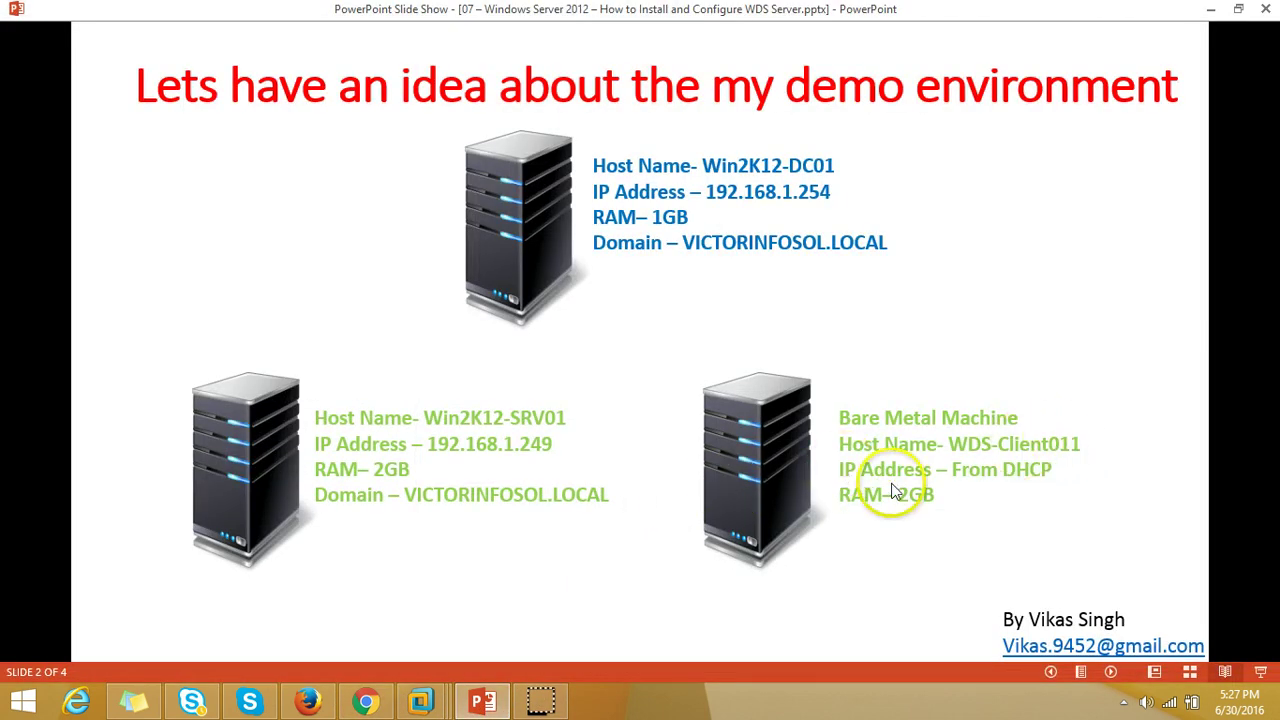
Advance to the WDS installation steps slide and switch to the Win2K12-SRV01 VM
click(1111, 672)
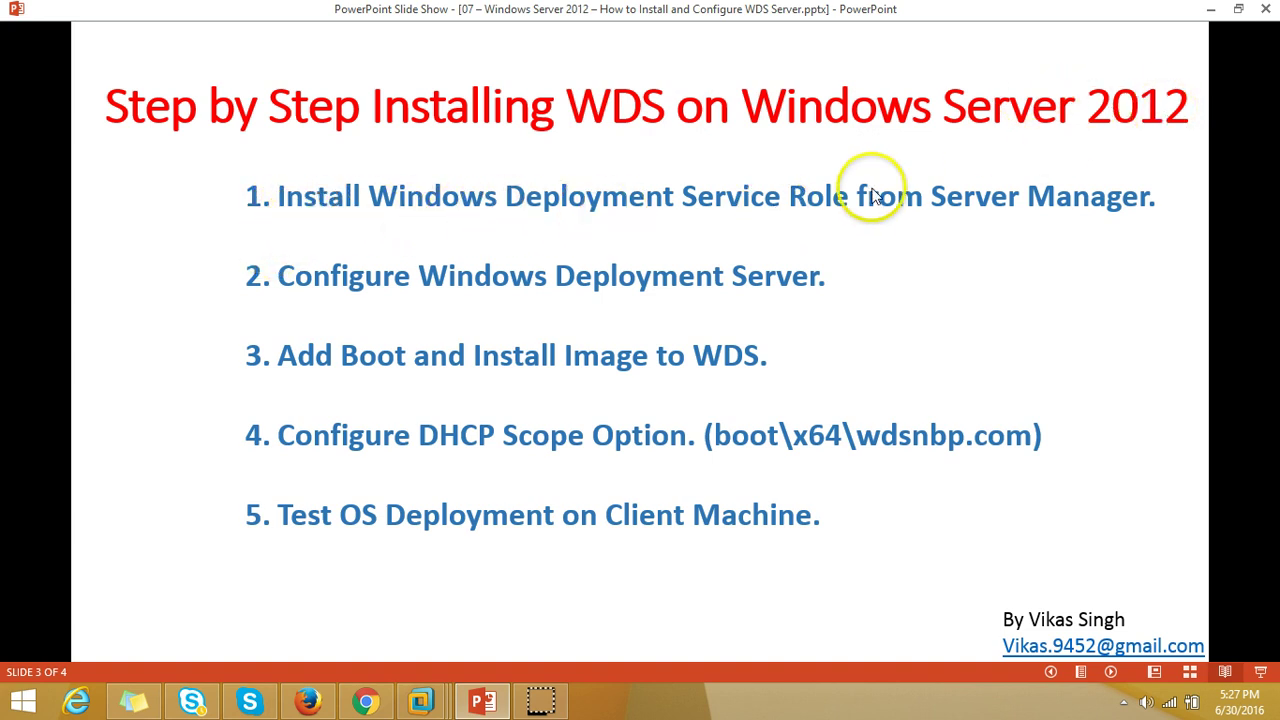
mouse_move(421, 700)
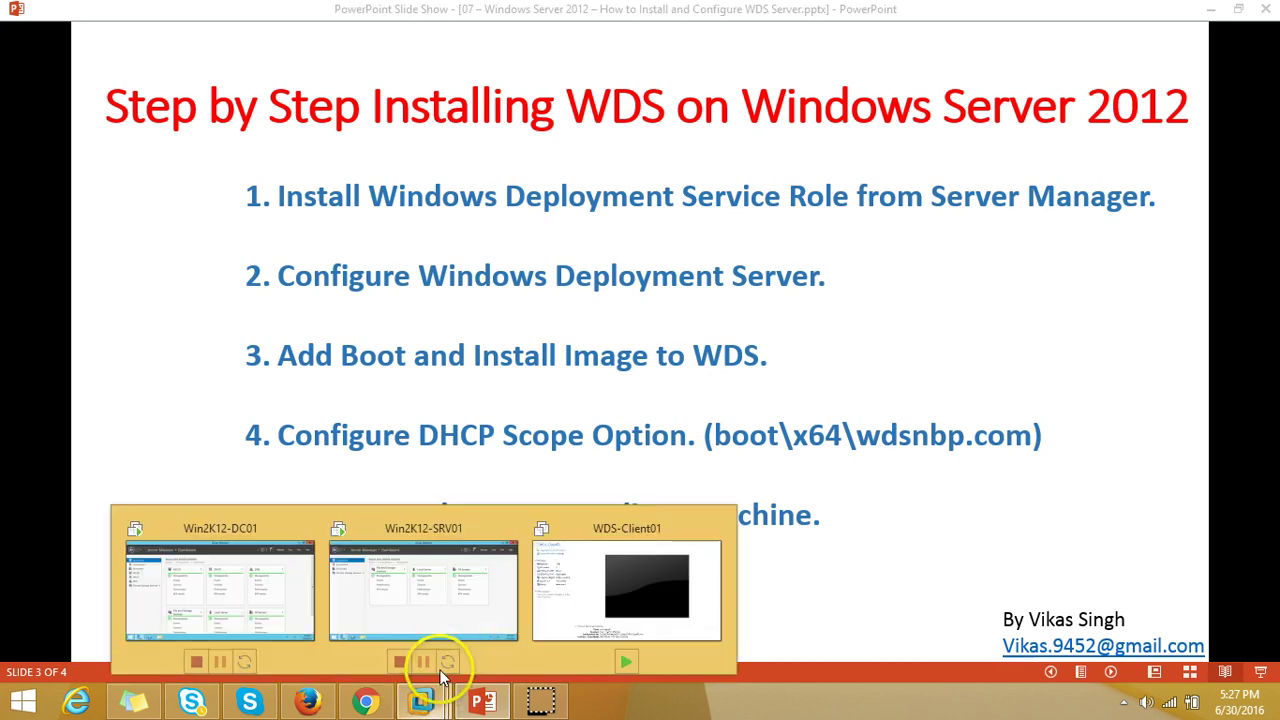
click(448, 627)
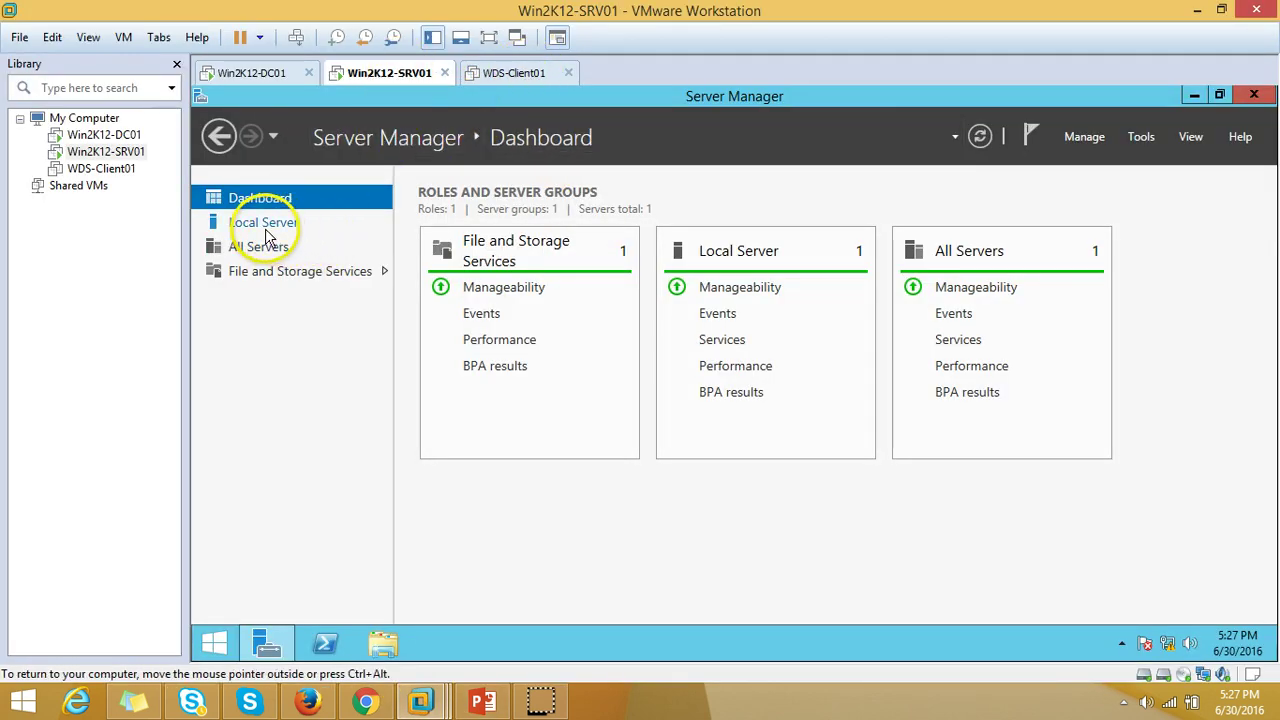
Launch the Add Roles and Features Wizard and select Win2K12-SRV01 as the destination server
click(1095, 140)
click(1105, 161)
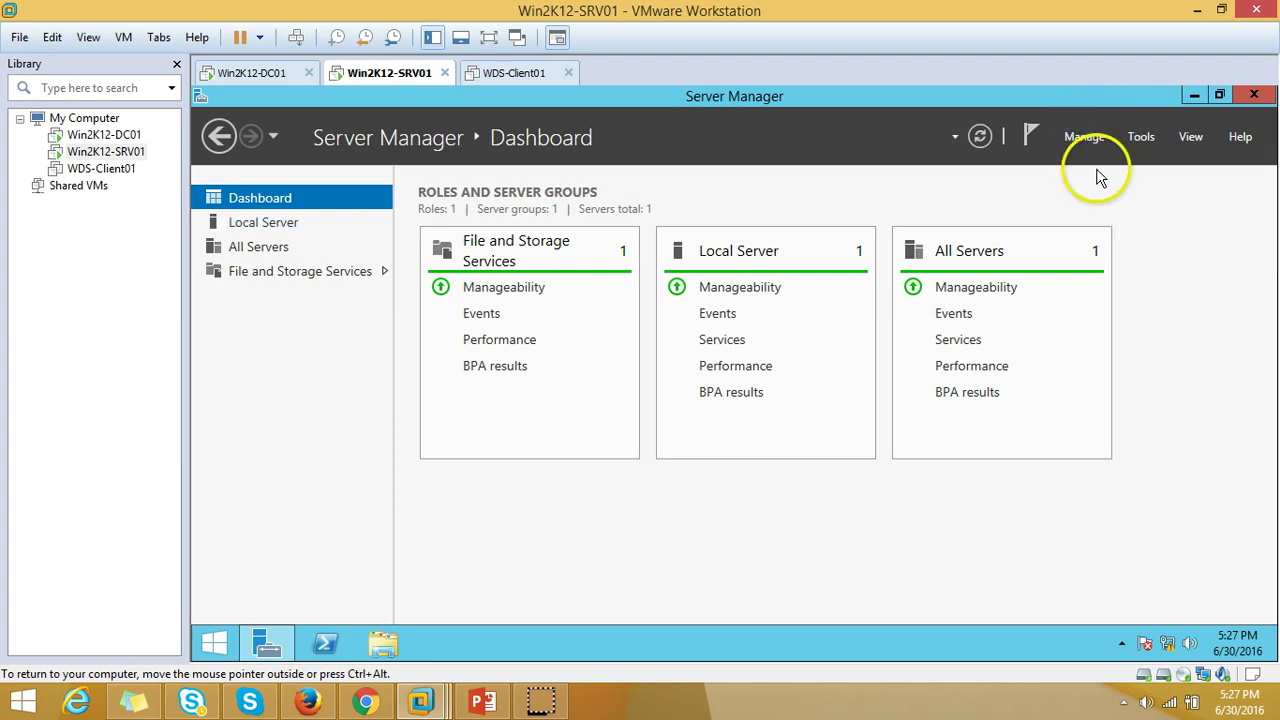
click(724, 614)
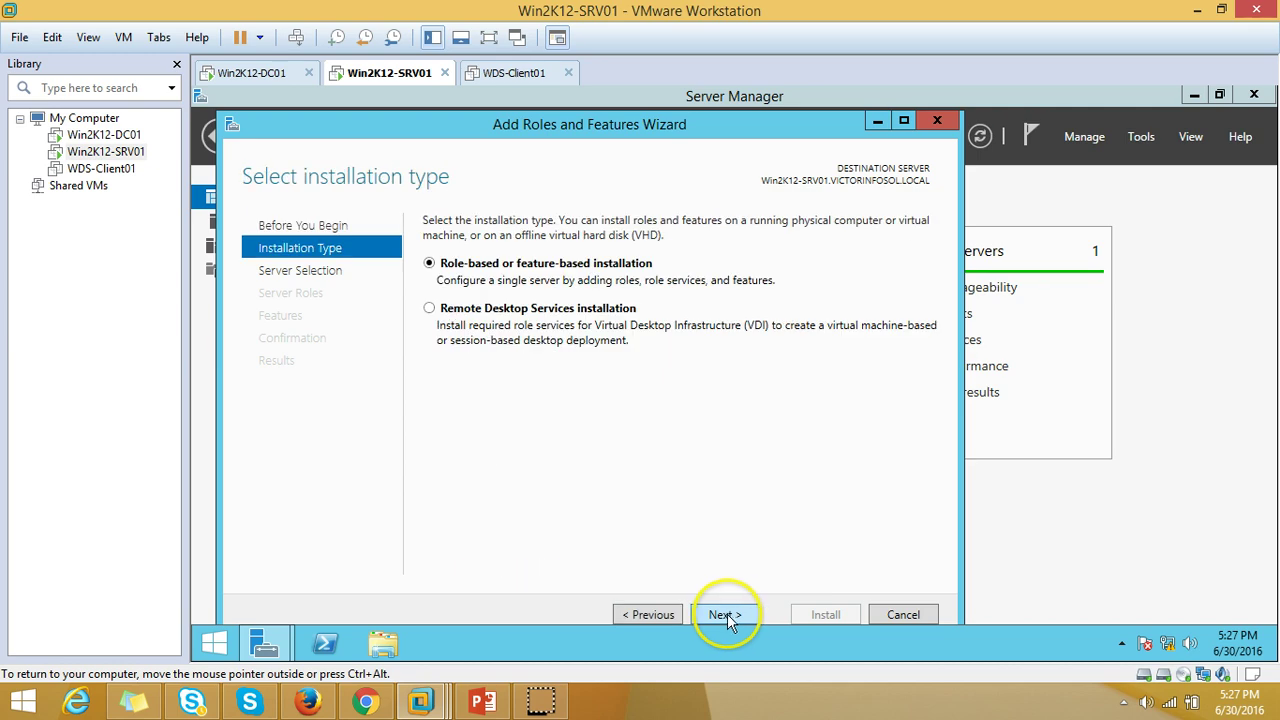
click(728, 614)
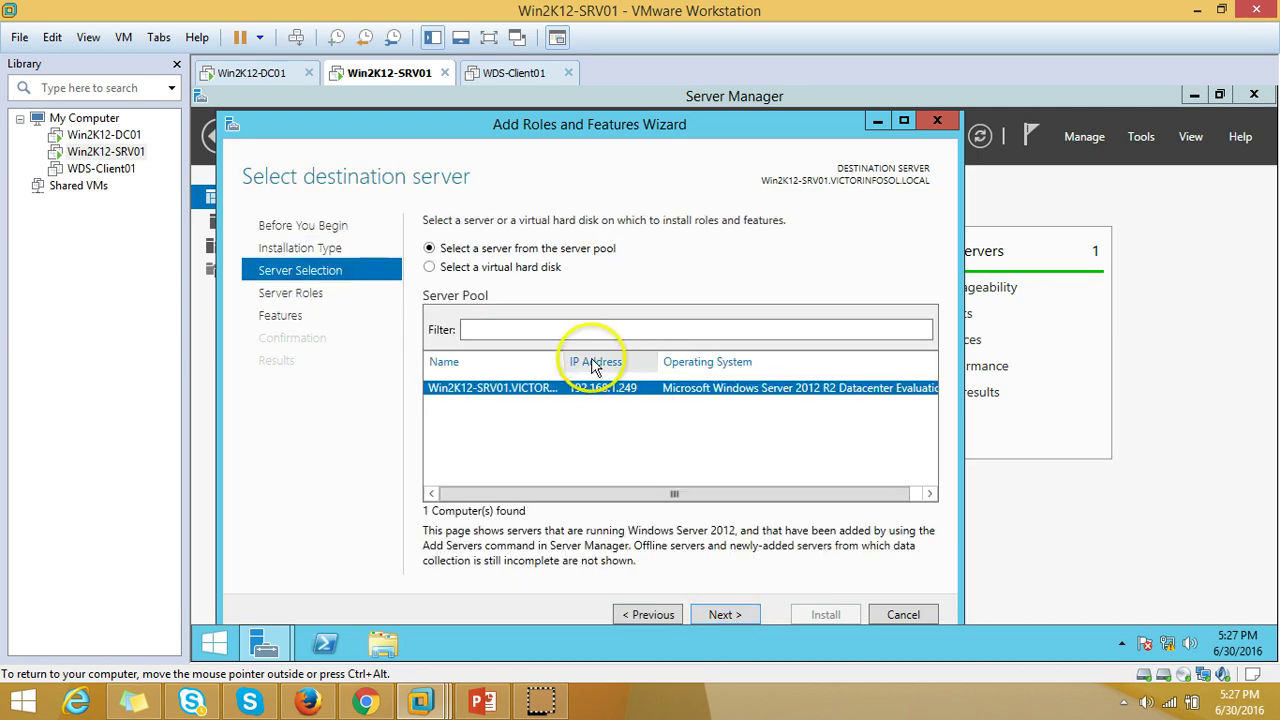
double_click(561, 362)
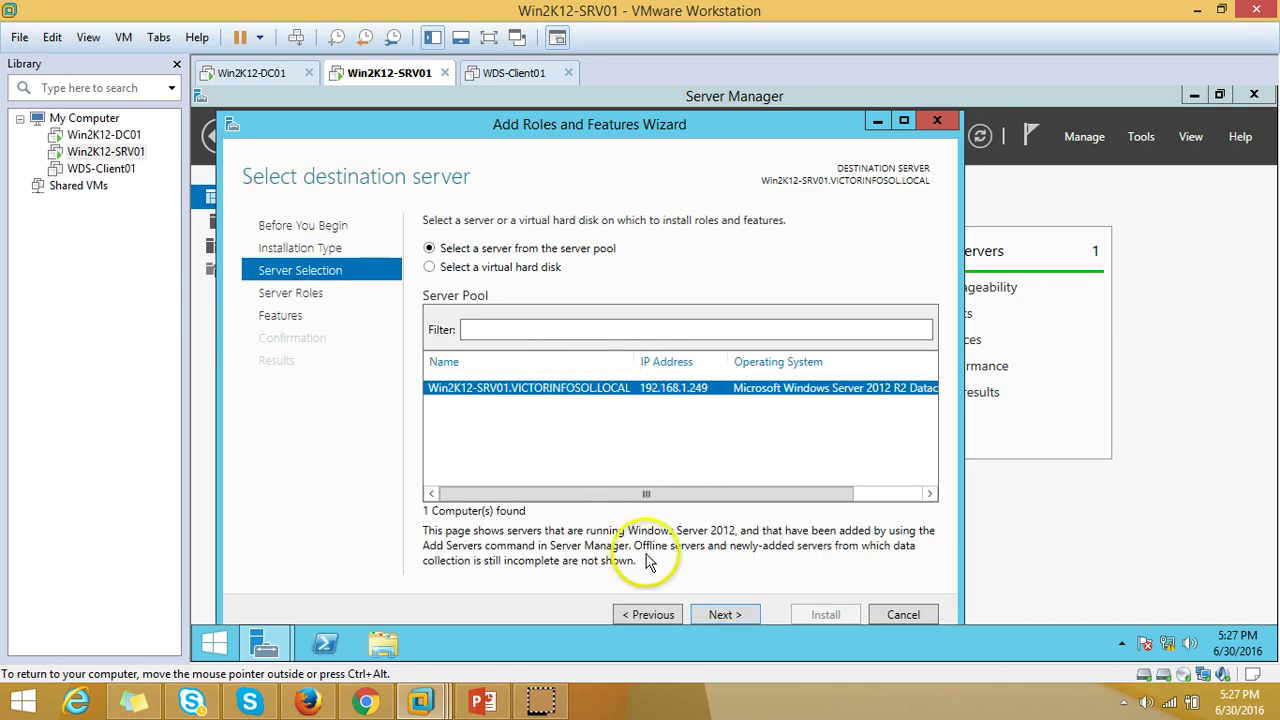
click(724, 614)
Install the Windows Deployment Services role with its management tools, Deployment Server and Transport Server
drag(724, 390, 697, 529)
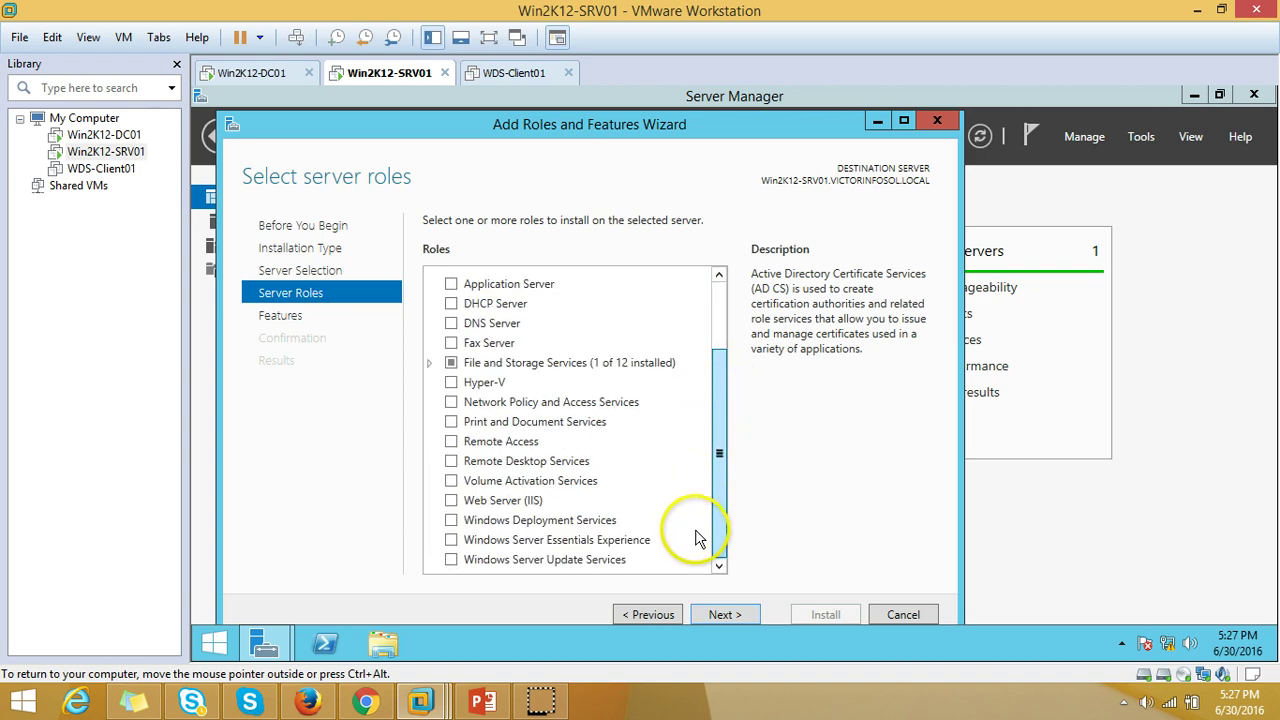
click(451, 521)
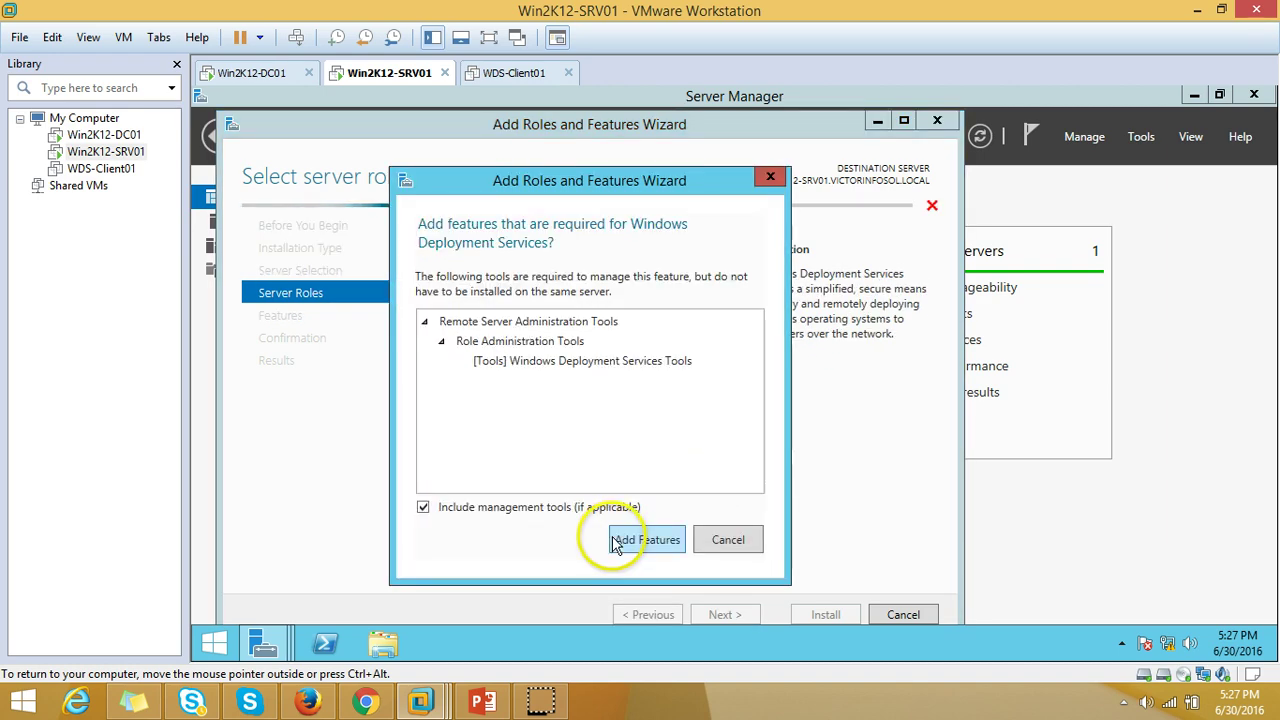
click(650, 539)
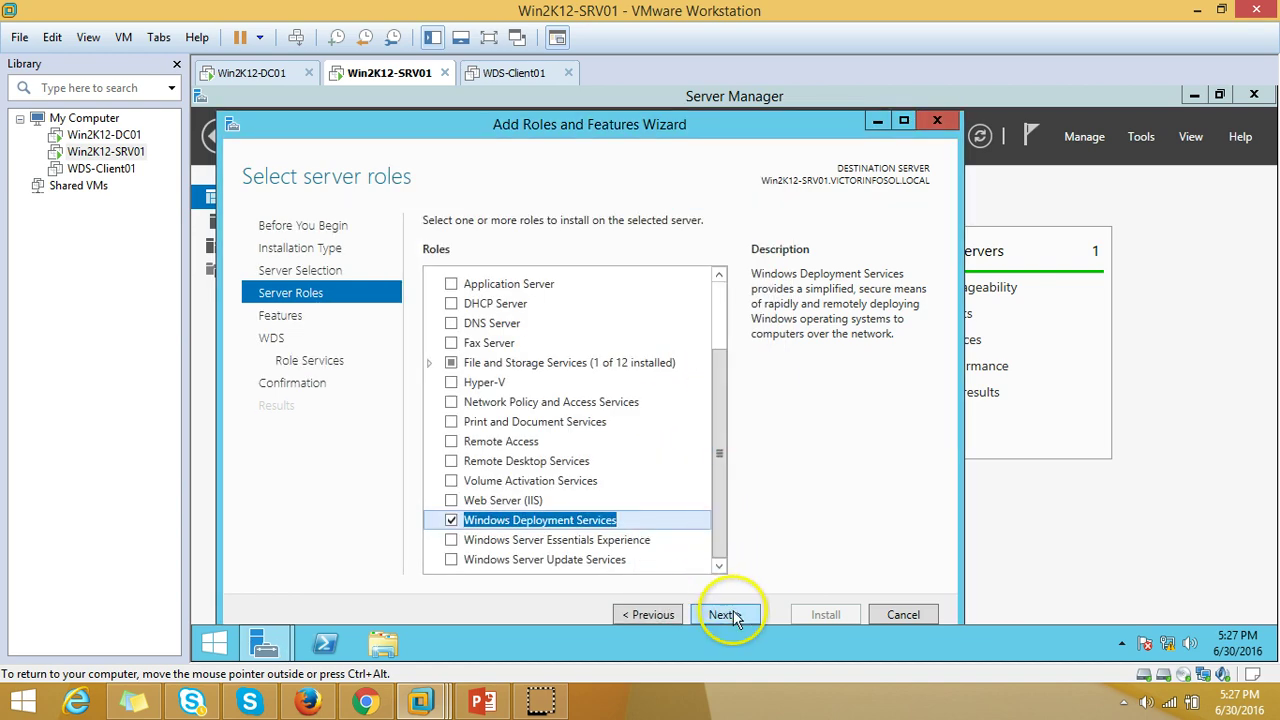
click(733, 615)
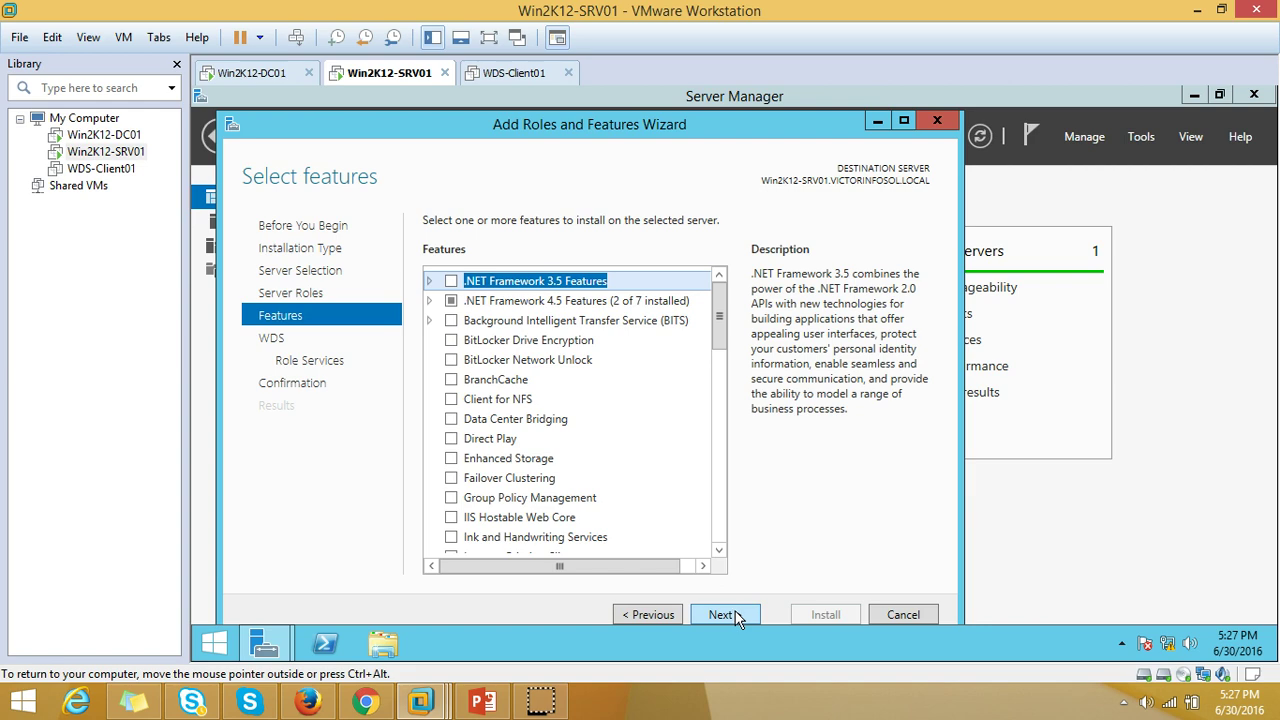
click(736, 616)
click(736, 616)
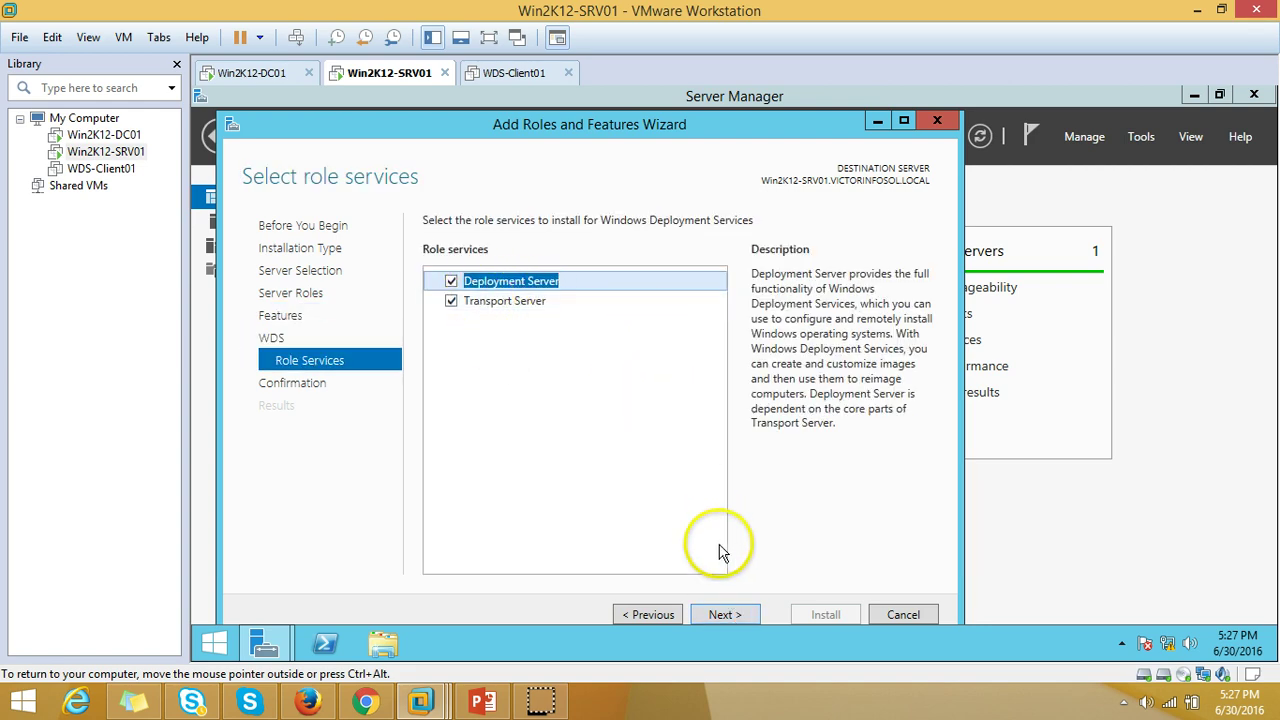
click(720, 616)
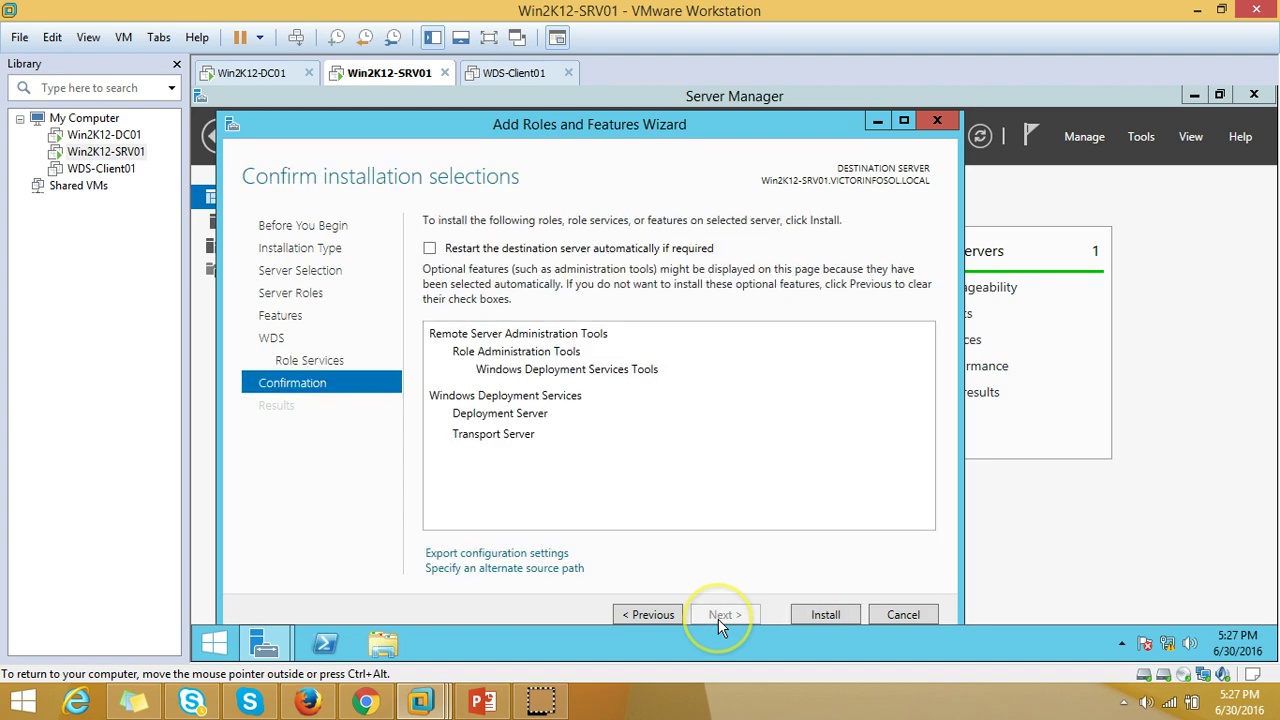
click(843, 618)
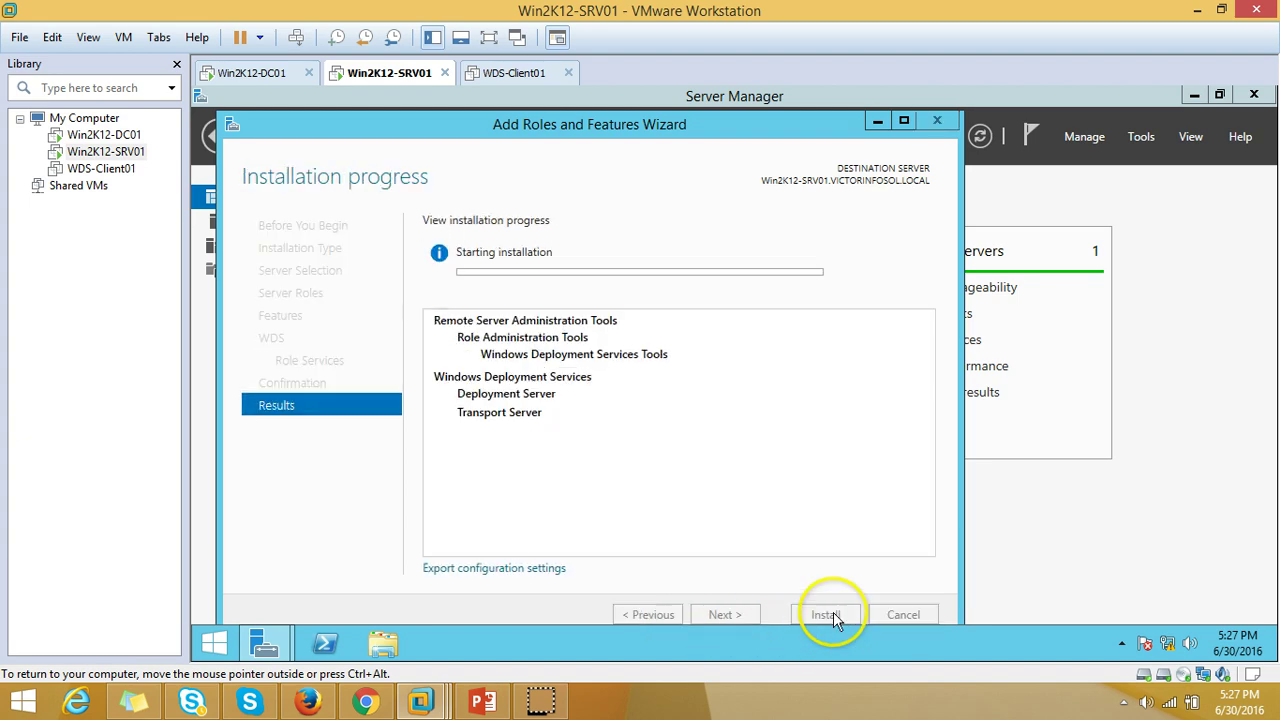
Turn off Windows SmartScreen messages in Action Center and maximize the installation progress wizard
click(1142, 645)
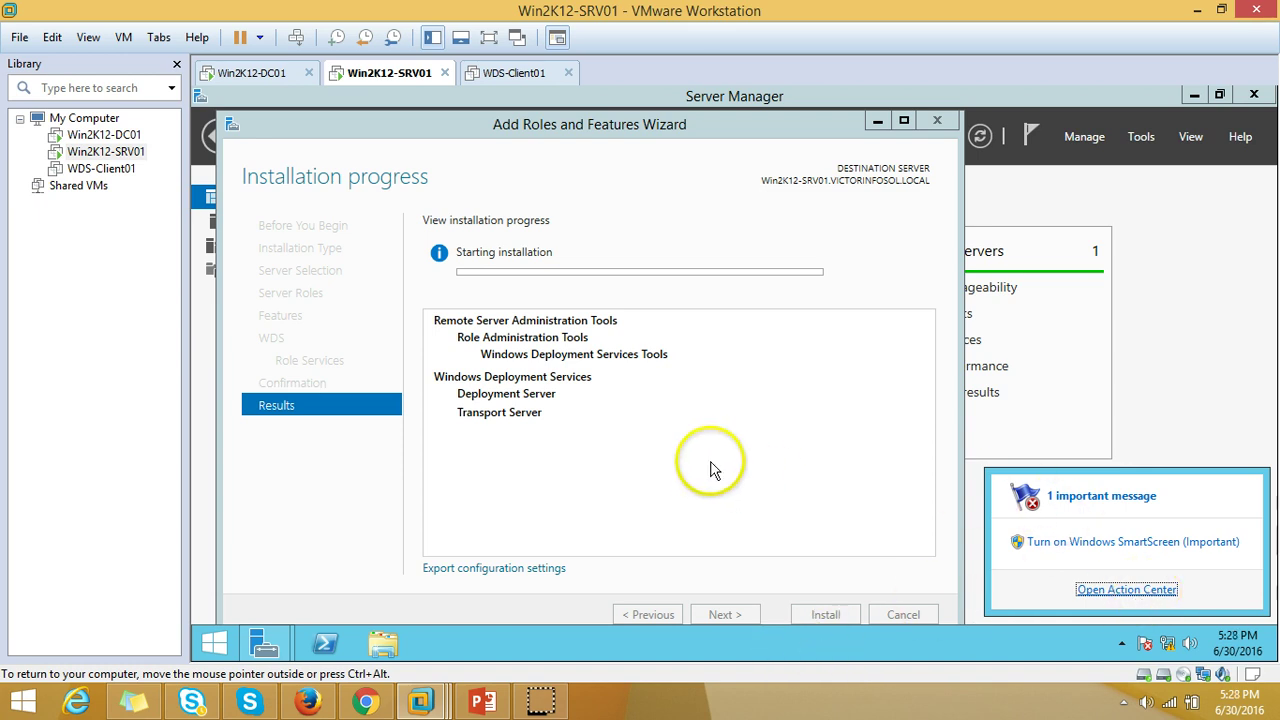
click(752, 143)
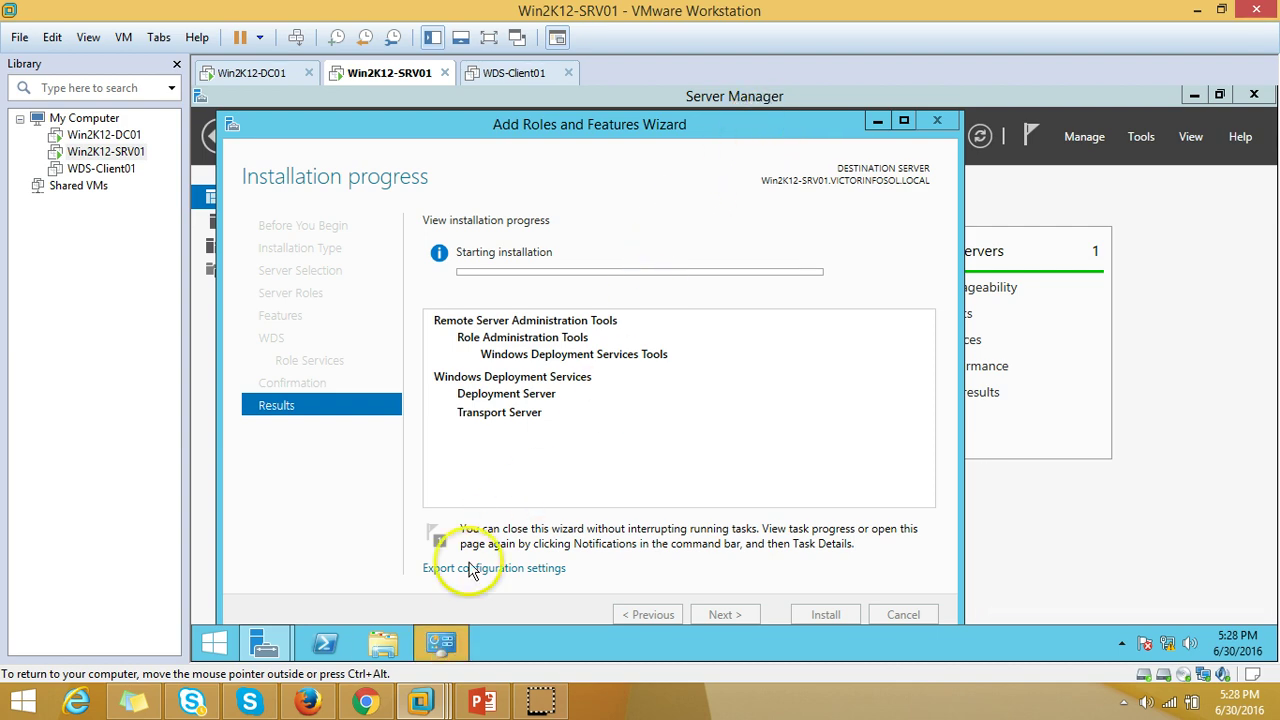
click(441, 643)
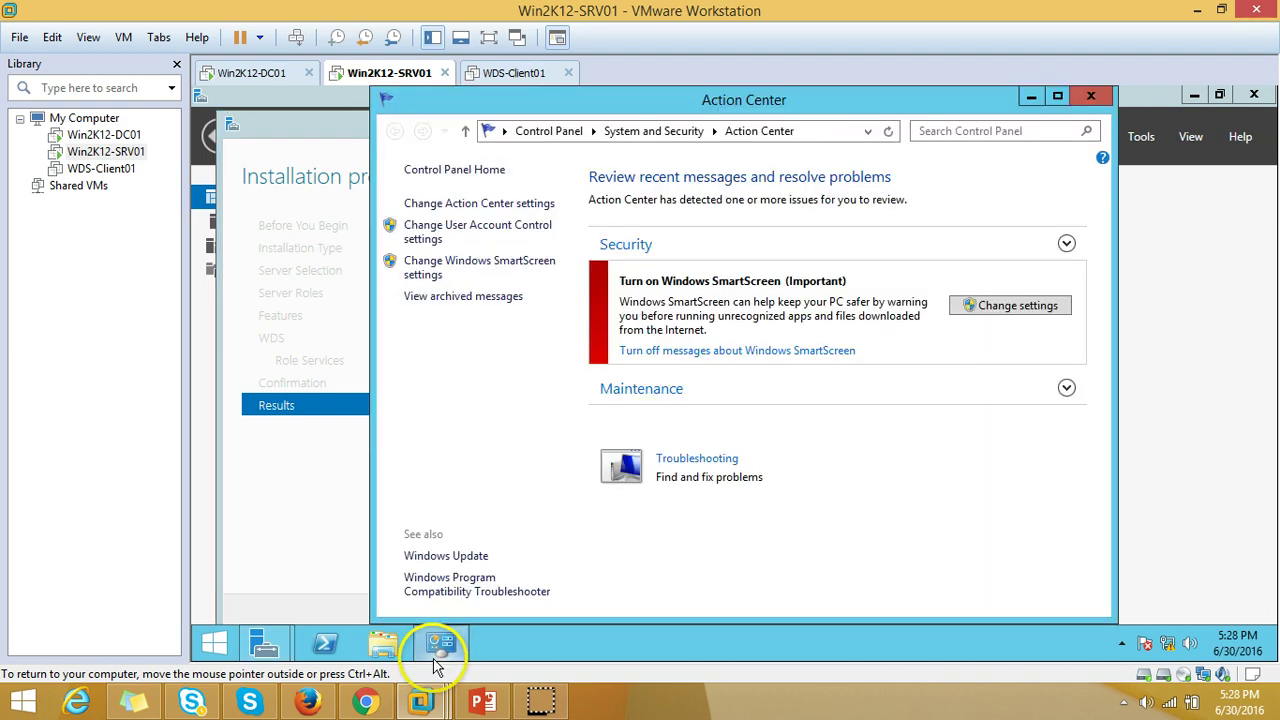
click(740, 352)
click(1091, 97)
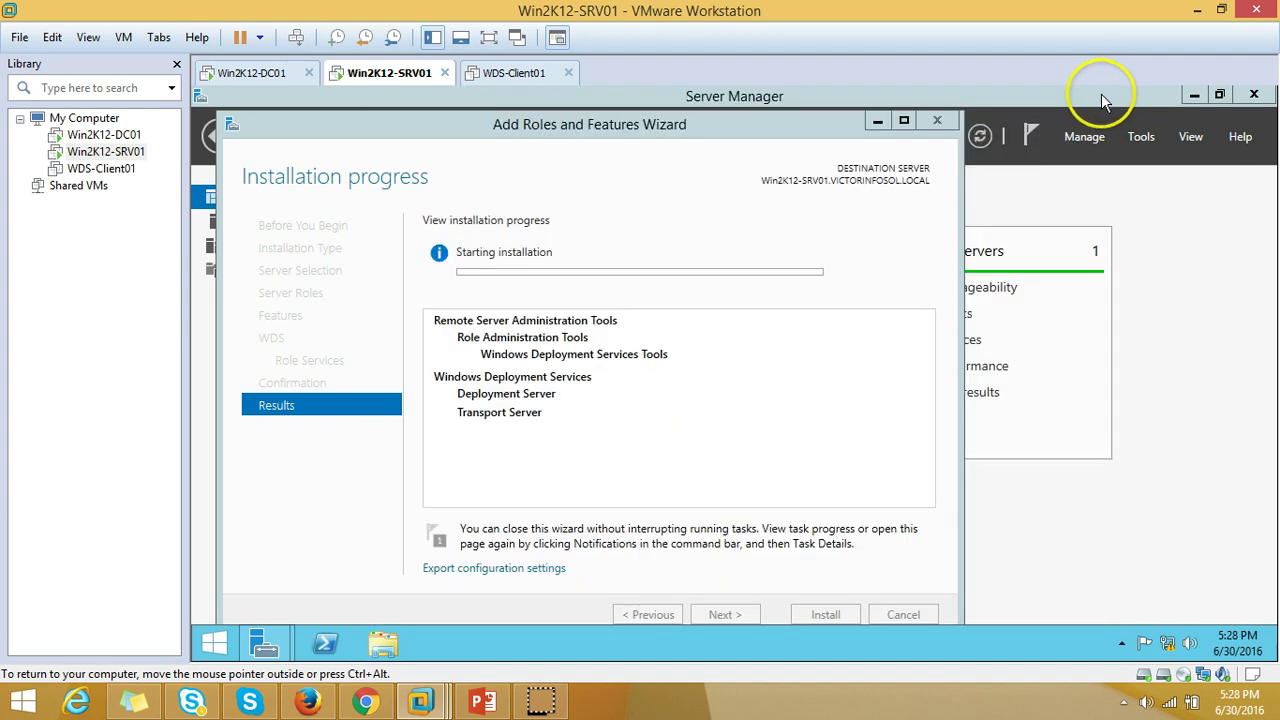
double_click(771, 125)
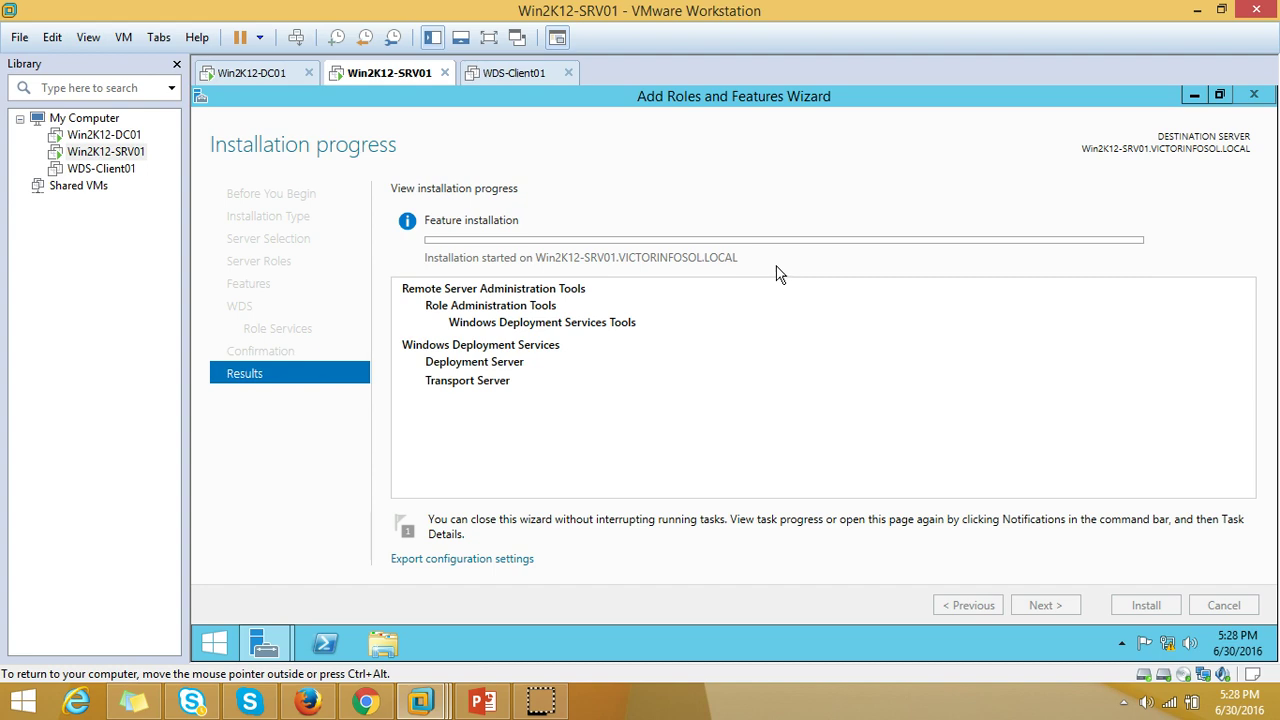
Wait for the WDS installation to succeed, then close the wizard to show the WDS dashboard tile
click(488, 715)
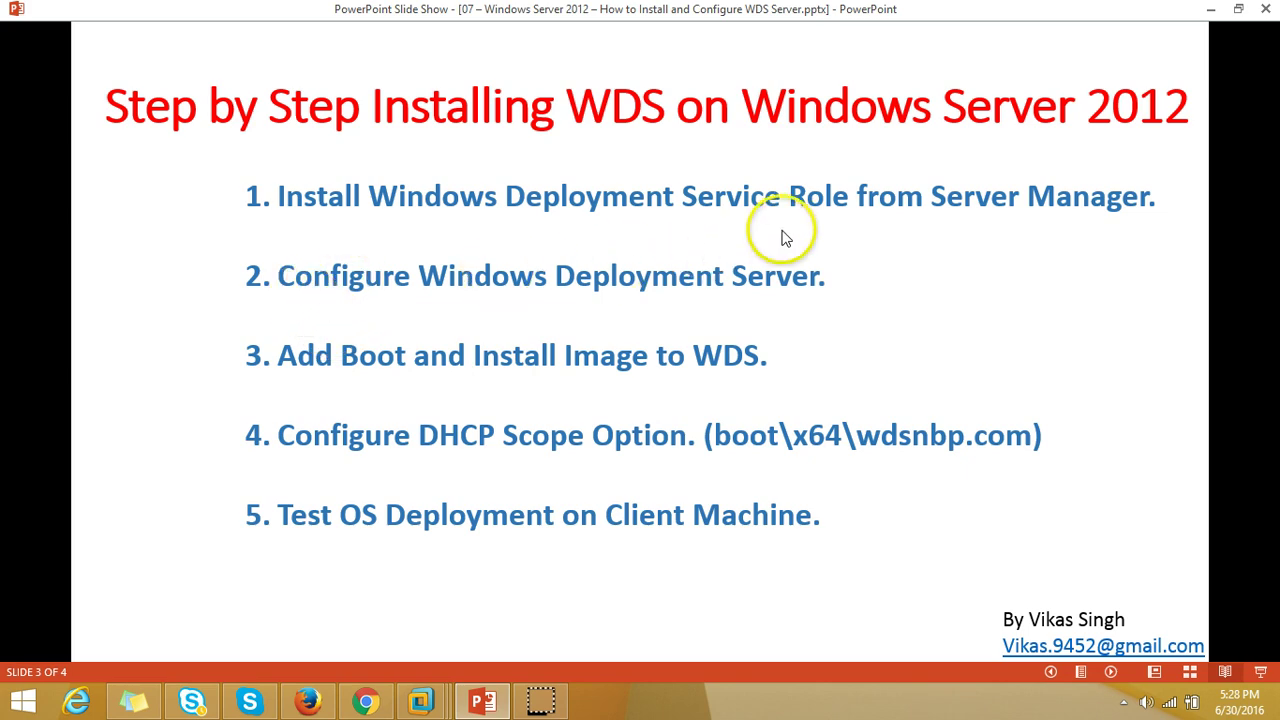
click(482, 700)
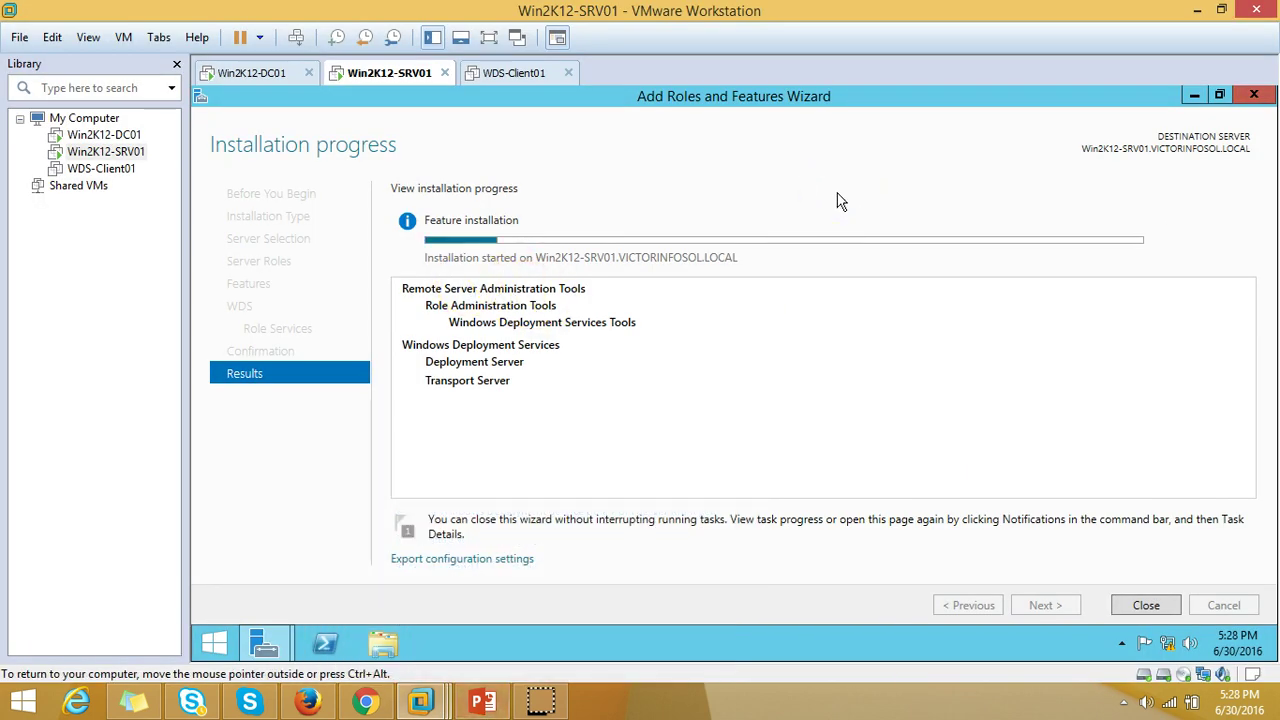
click(800, 490)
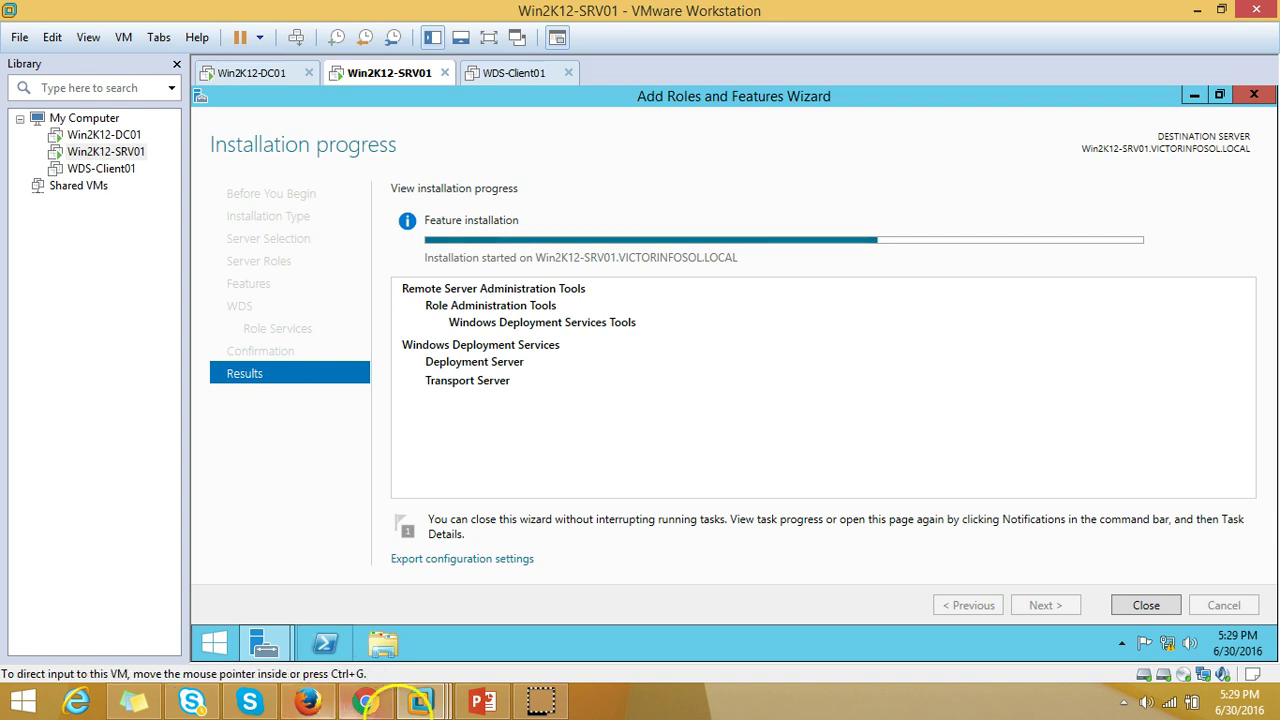
mouse_move(161, 712)
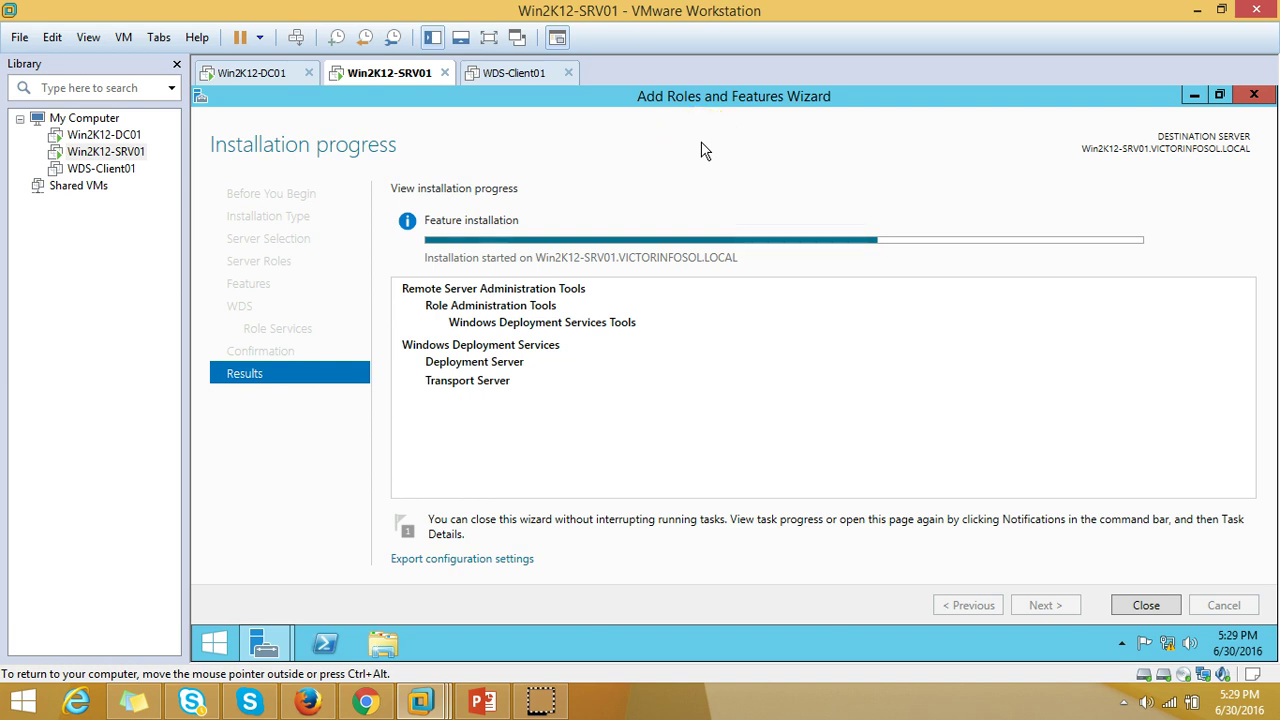
click(693, 185)
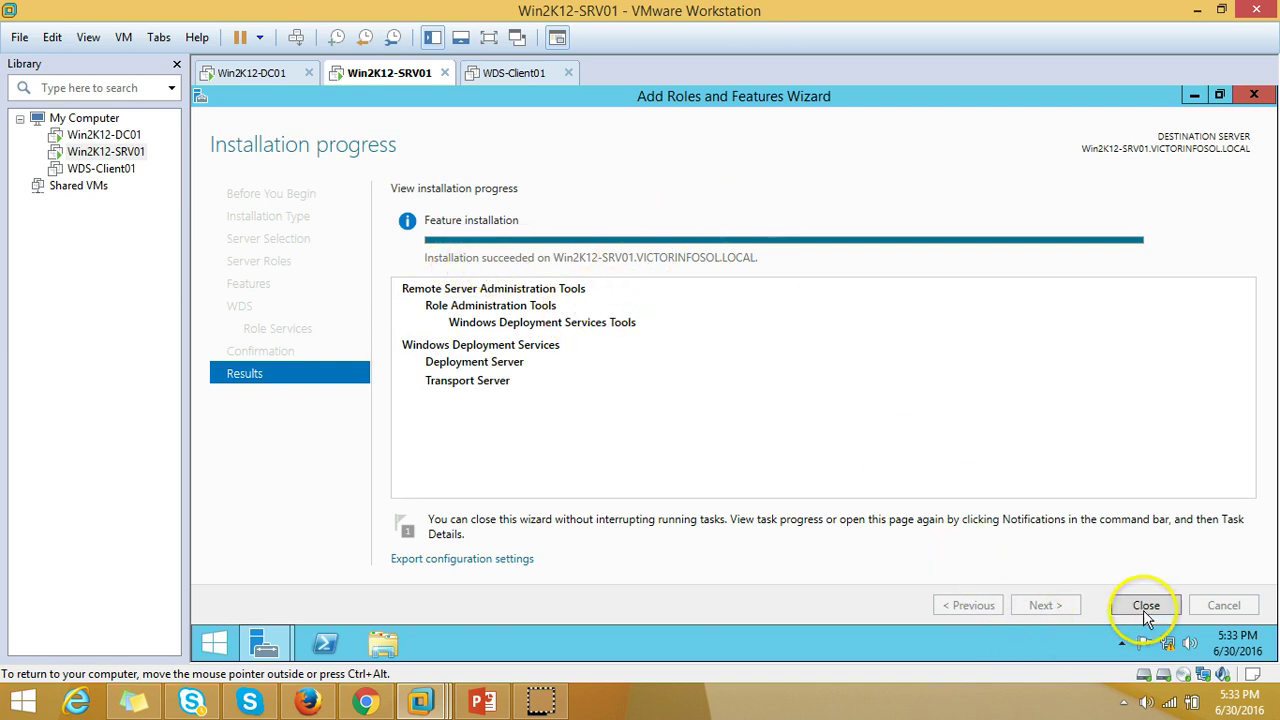
click(1146, 606)
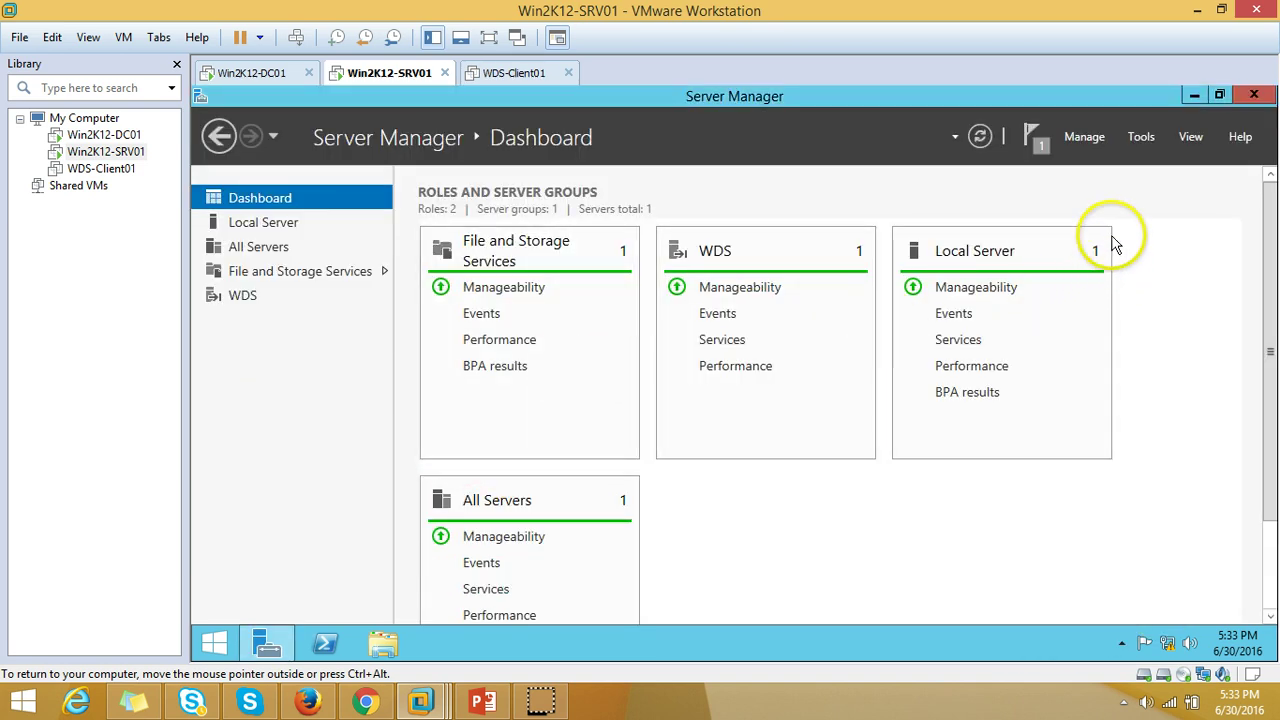
Open the Windows Deployment Services console from Tools and bring up WIN2K12-SRV01's server actions
click(1141, 136)
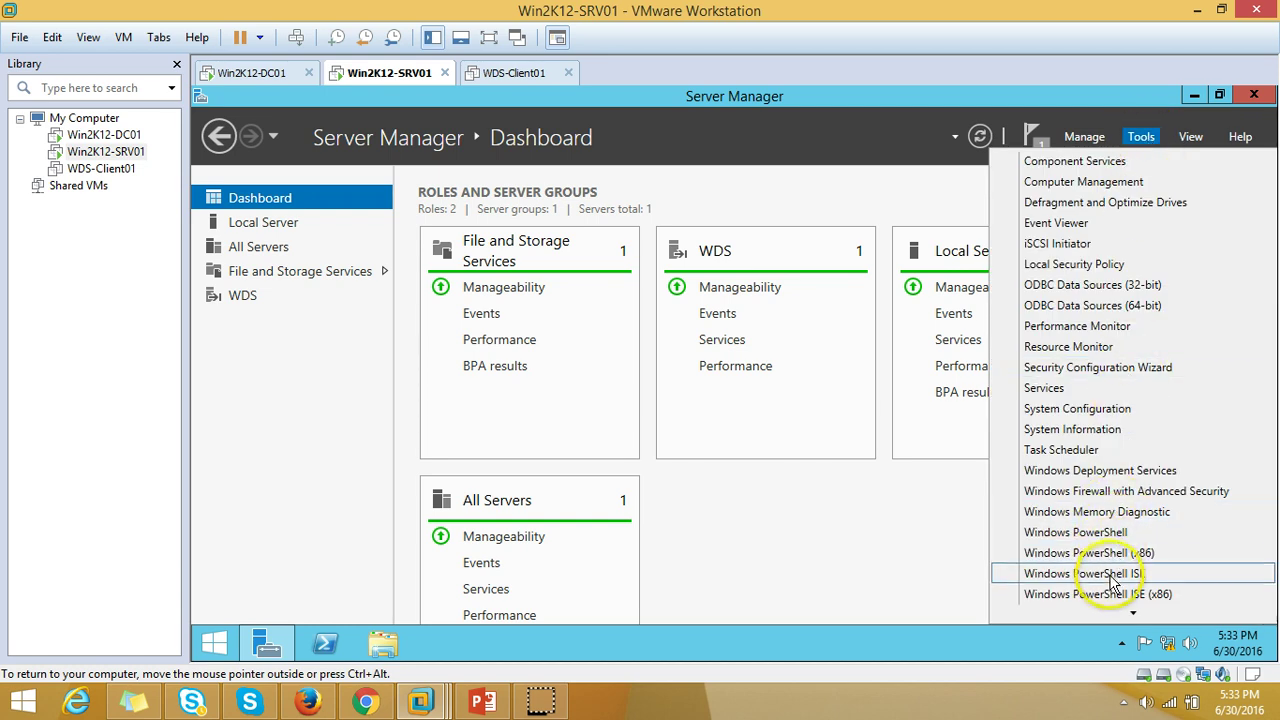
scroll(1115, 573, down, 1)
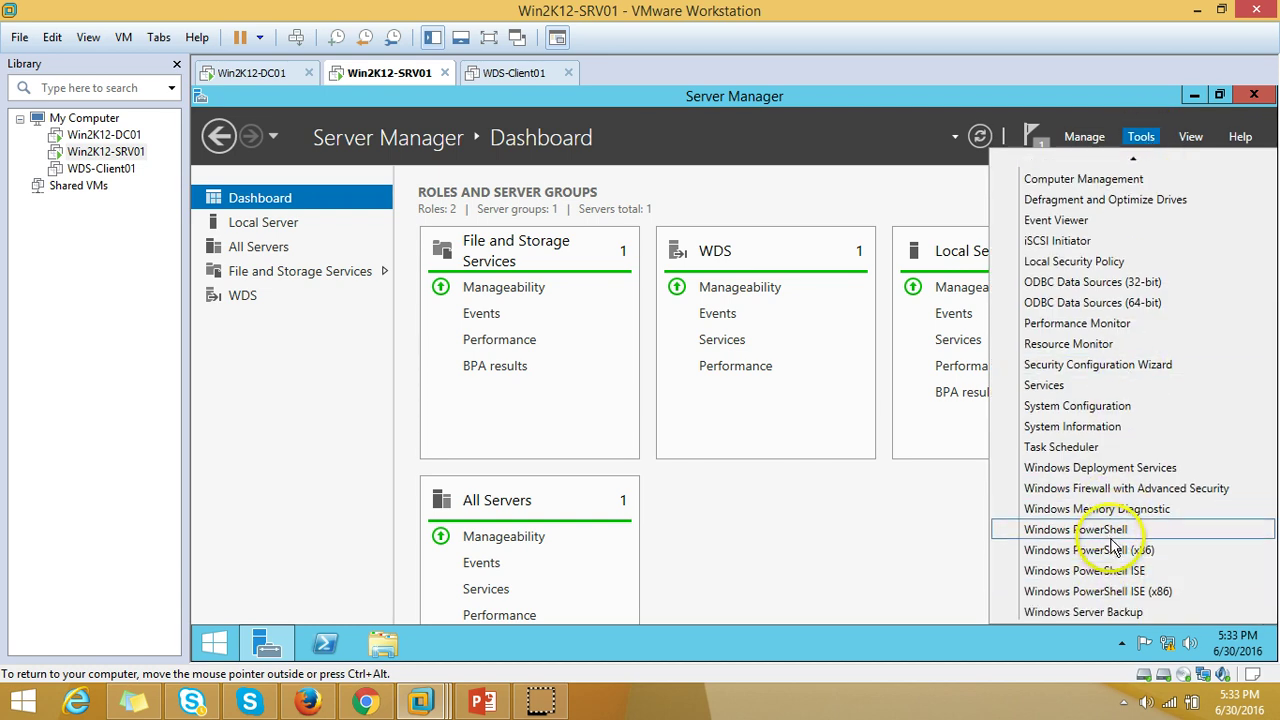
click(1149, 475)
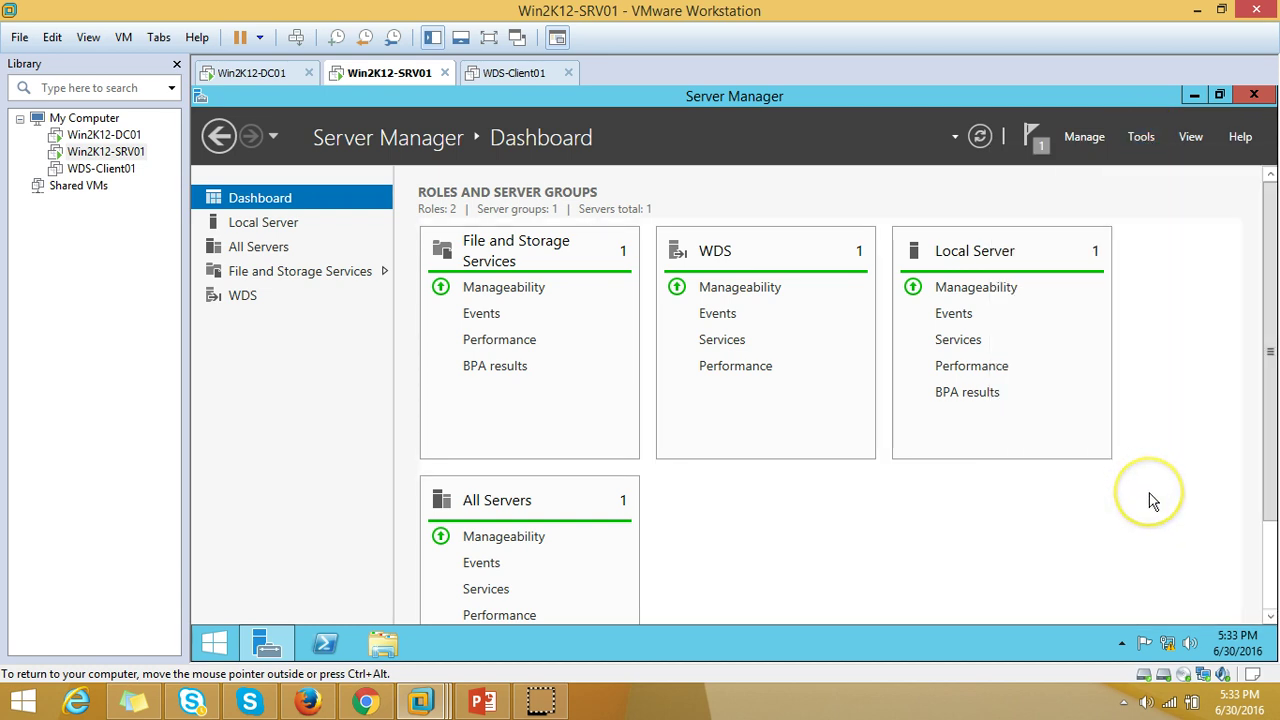
double_click(803, 100)
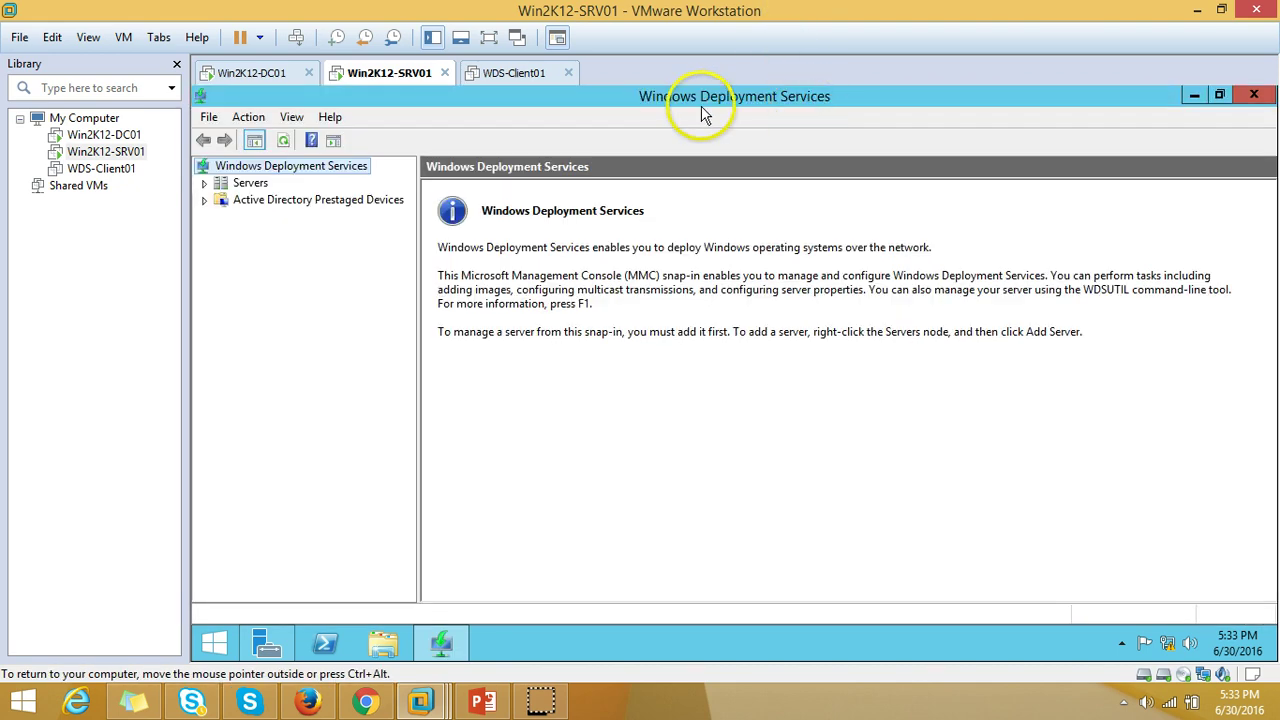
click(204, 183)
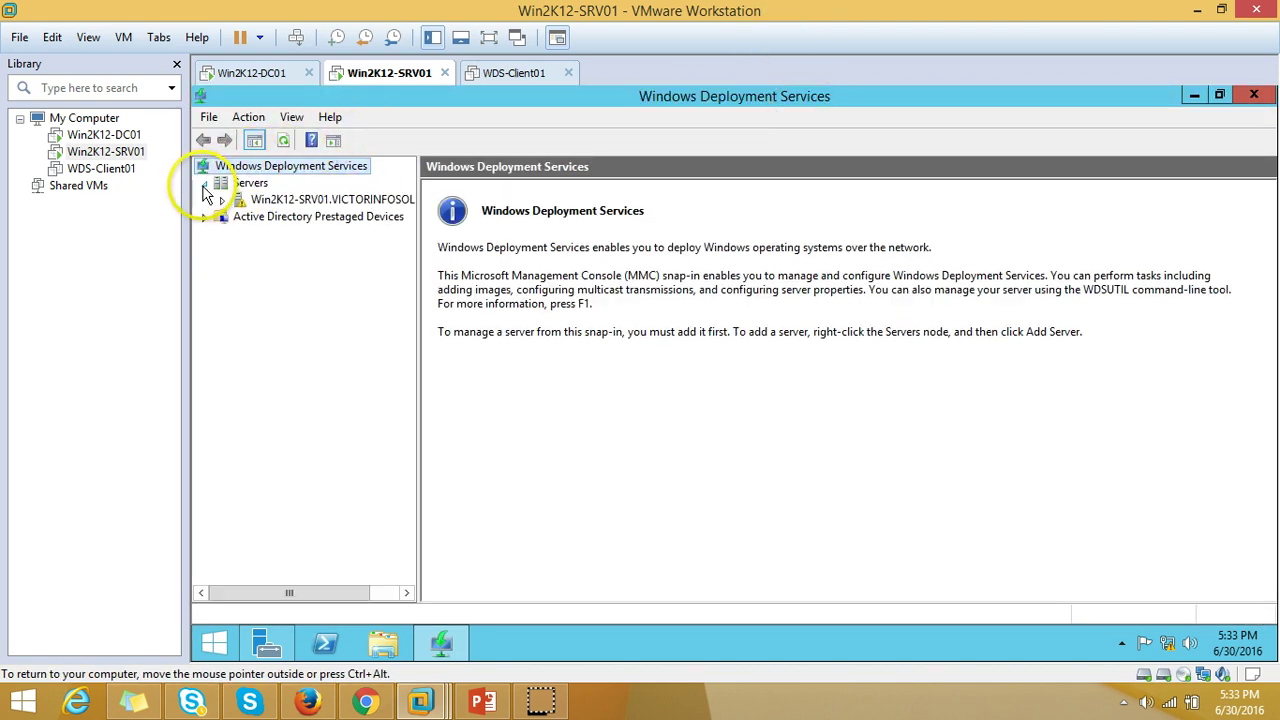
click(306, 203)
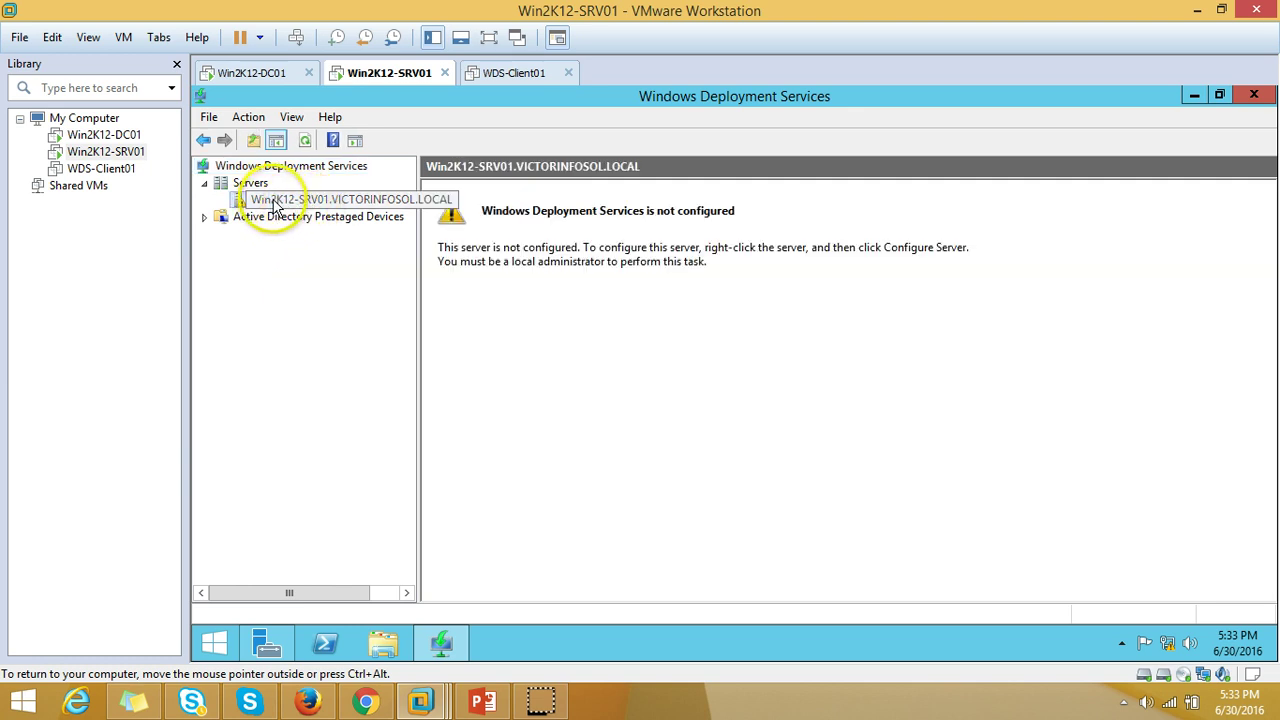
right_click(338, 207)
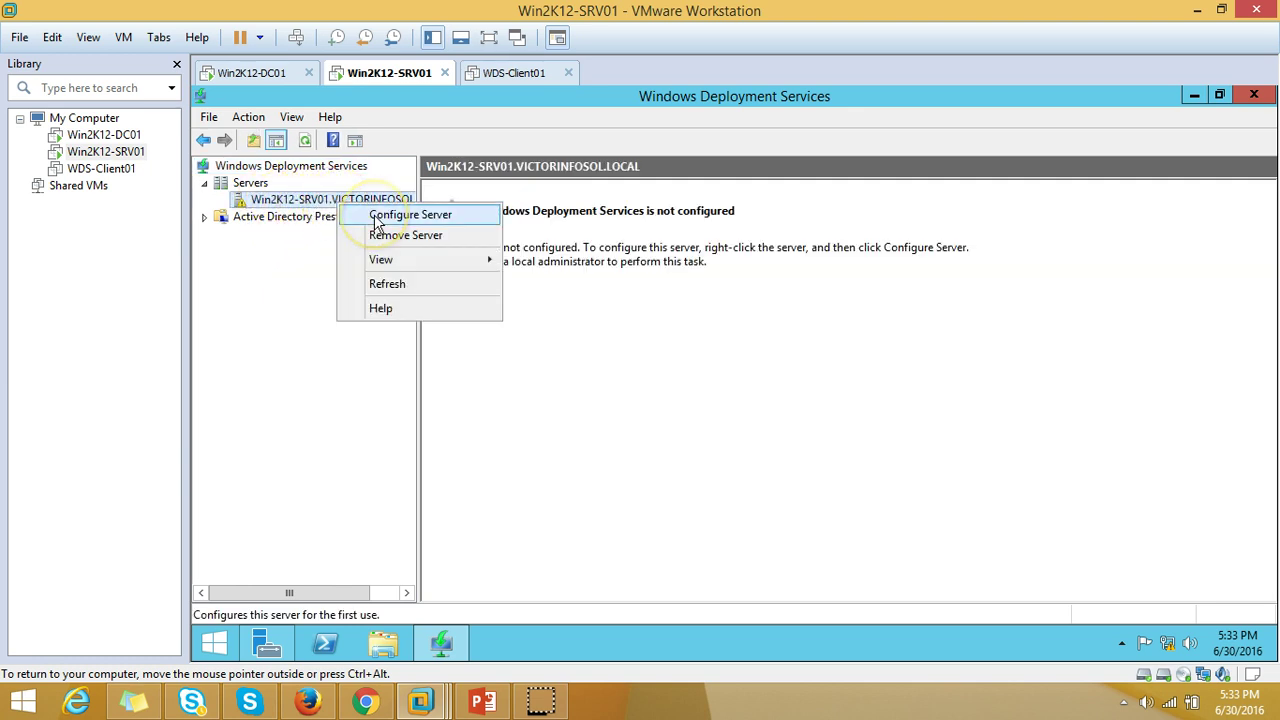
Run Configure Server with Integrated with Active Directory, reaching the D:\RemoteInstall folder page
click(452, 222)
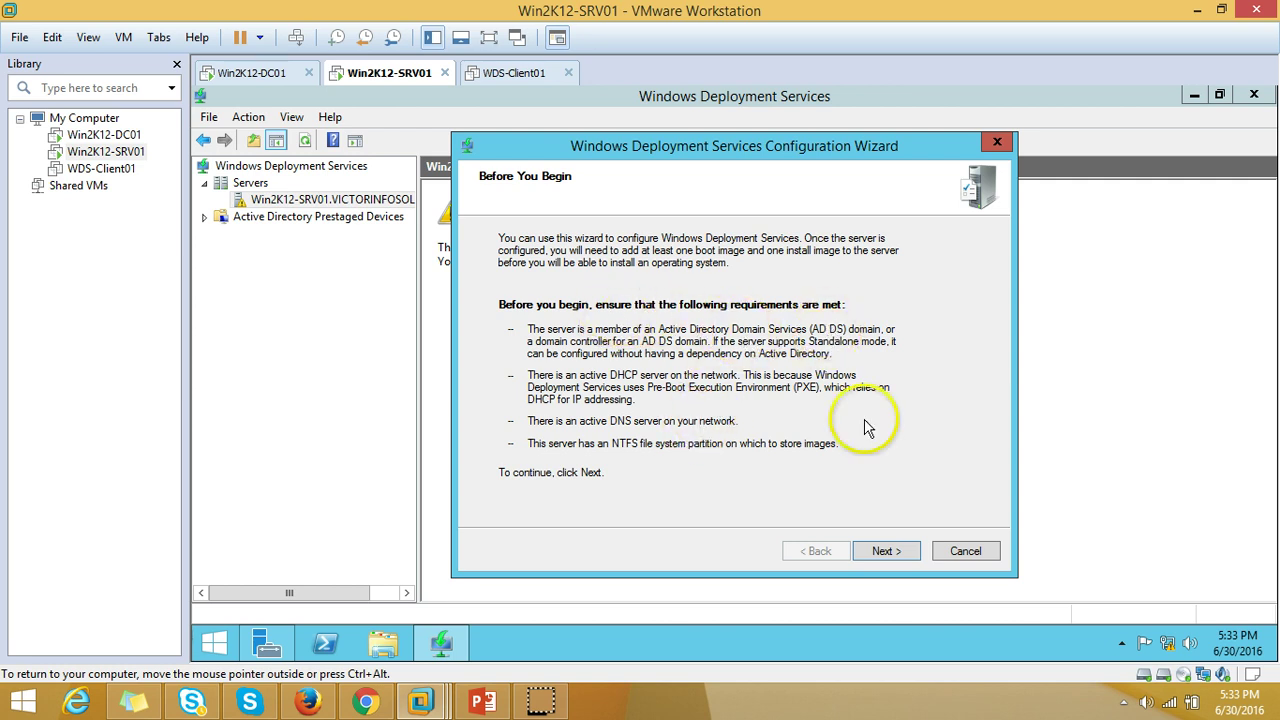
click(886, 550)
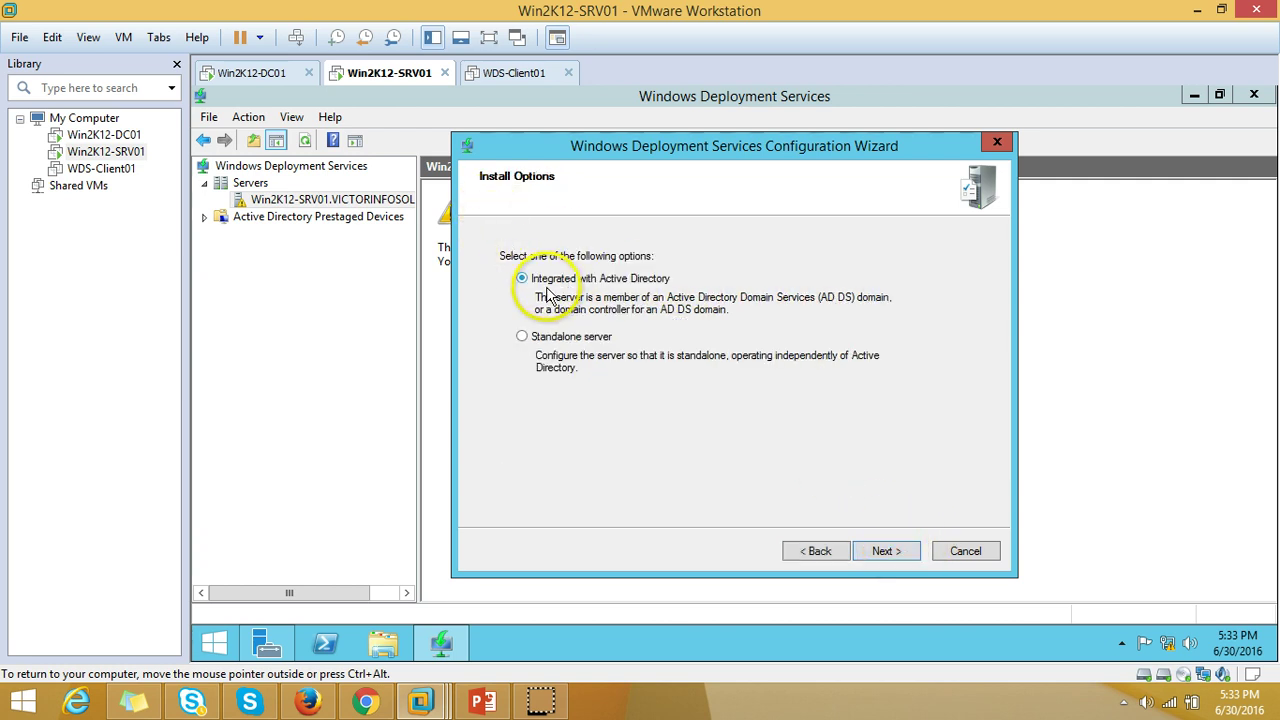
click(556, 343)
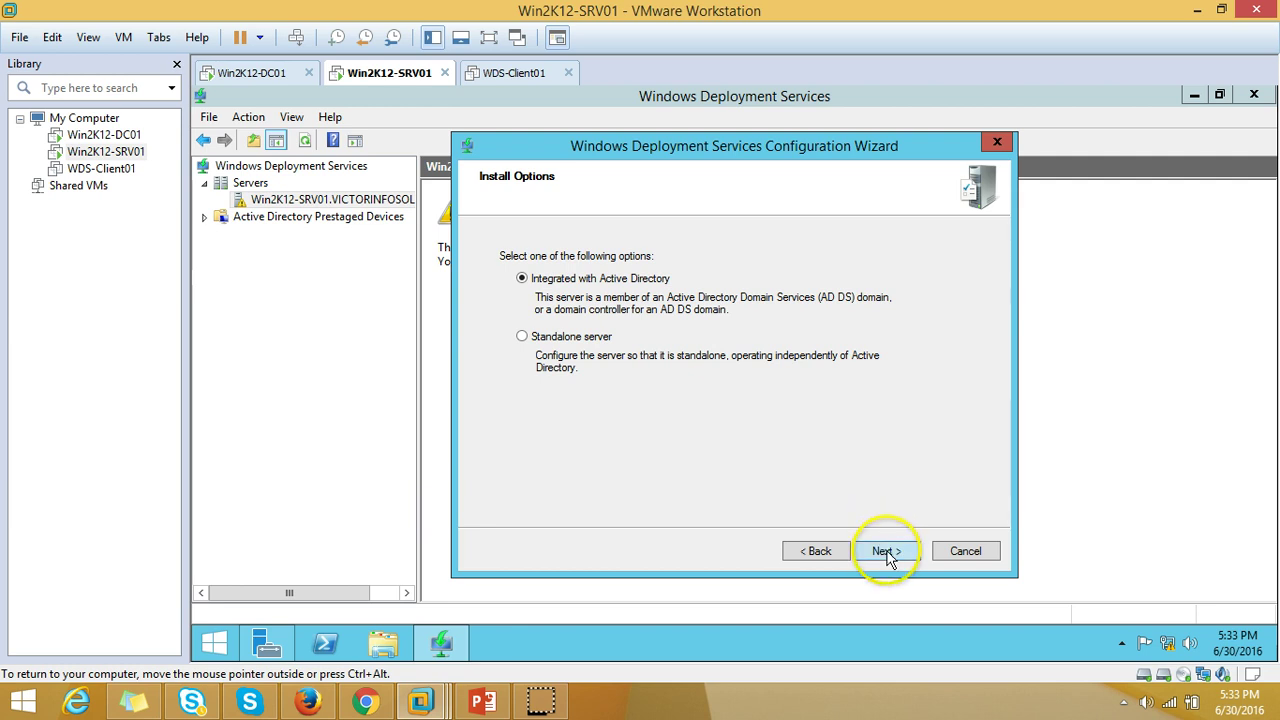
click(886, 552)
click(503, 355)
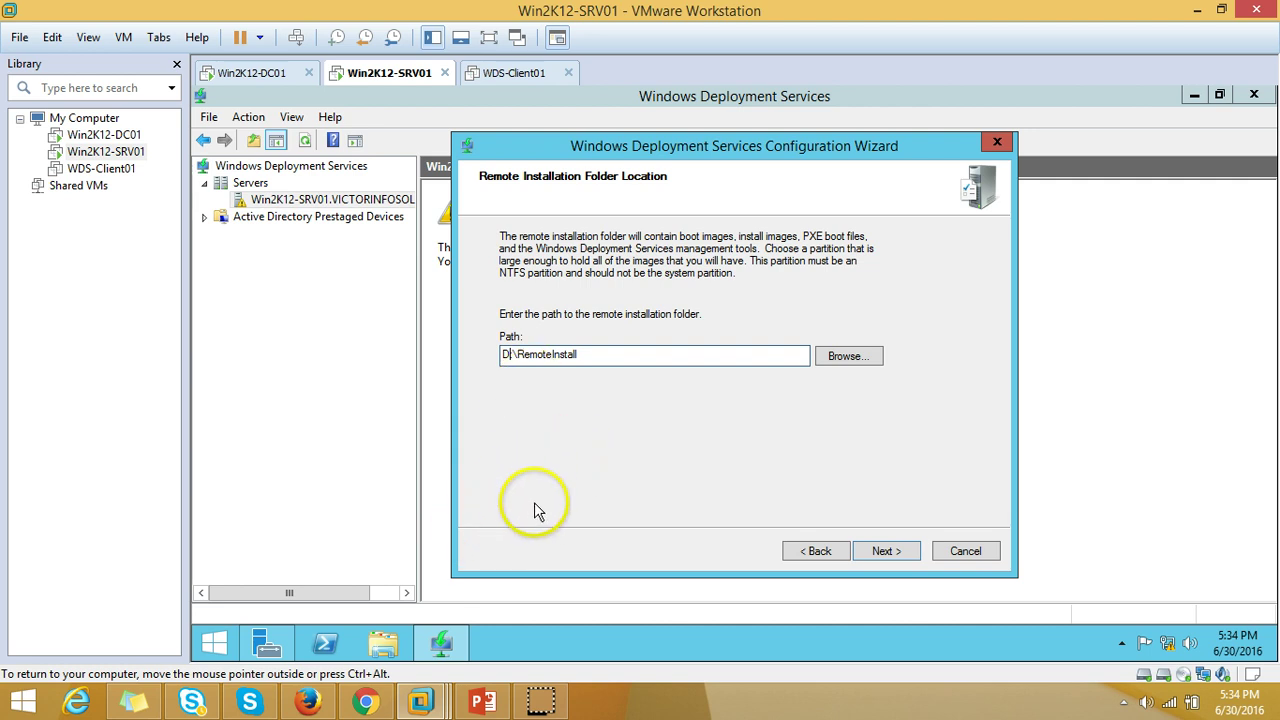
Confirm the WDS (D:) drive is empty, then keep D:\RemoteInstall as the remote installation folder
click(383, 642)
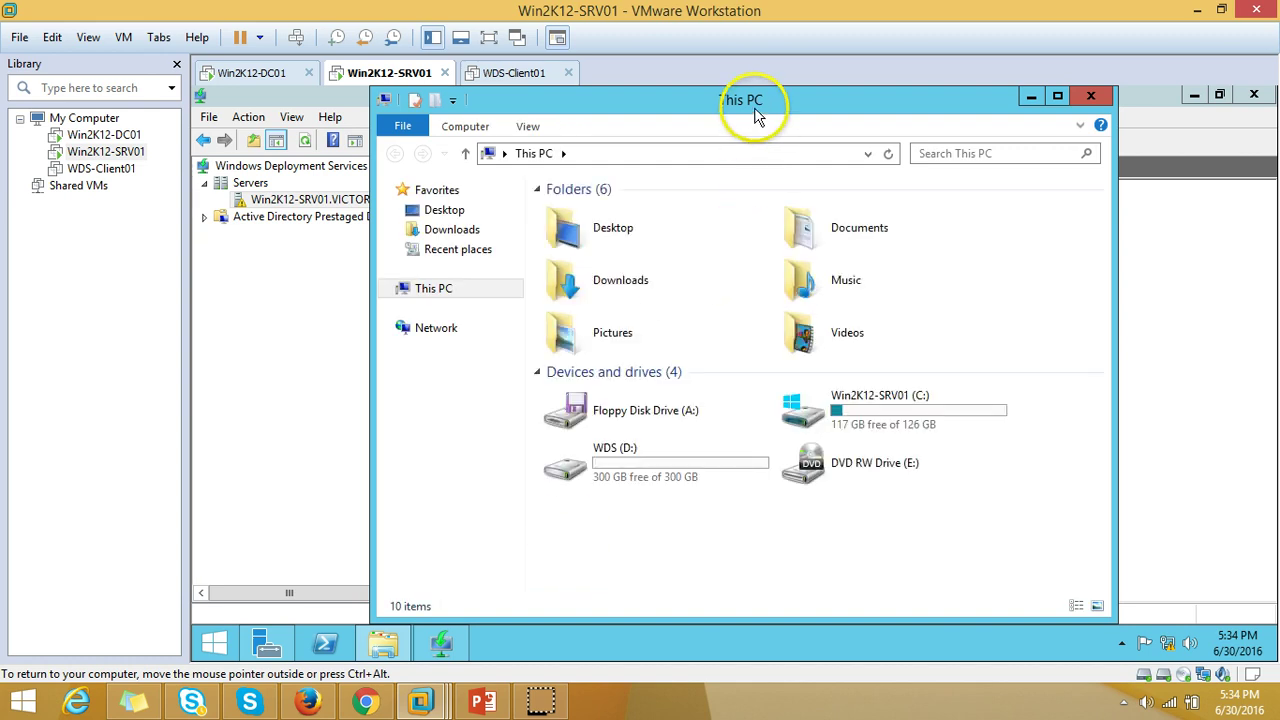
double_click(754, 102)
double_click(891, 363)
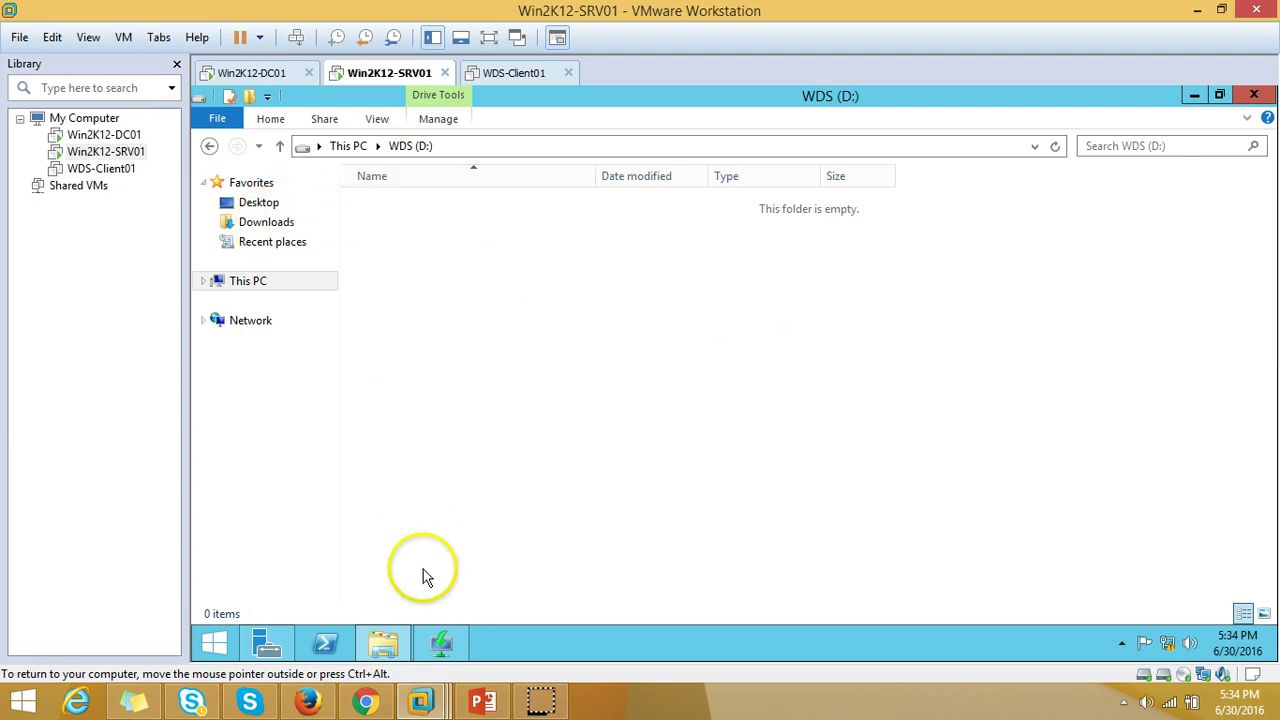
click(387, 642)
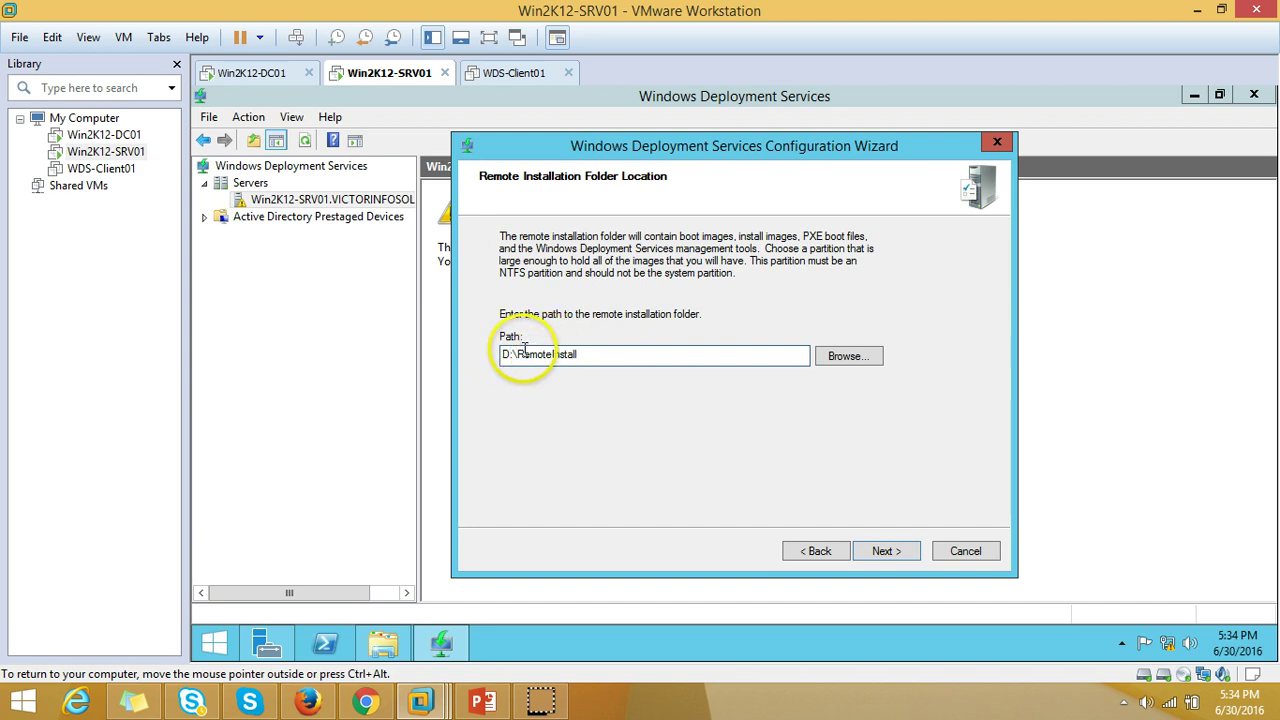
drag(522, 352, 613, 352)
click(886, 551)
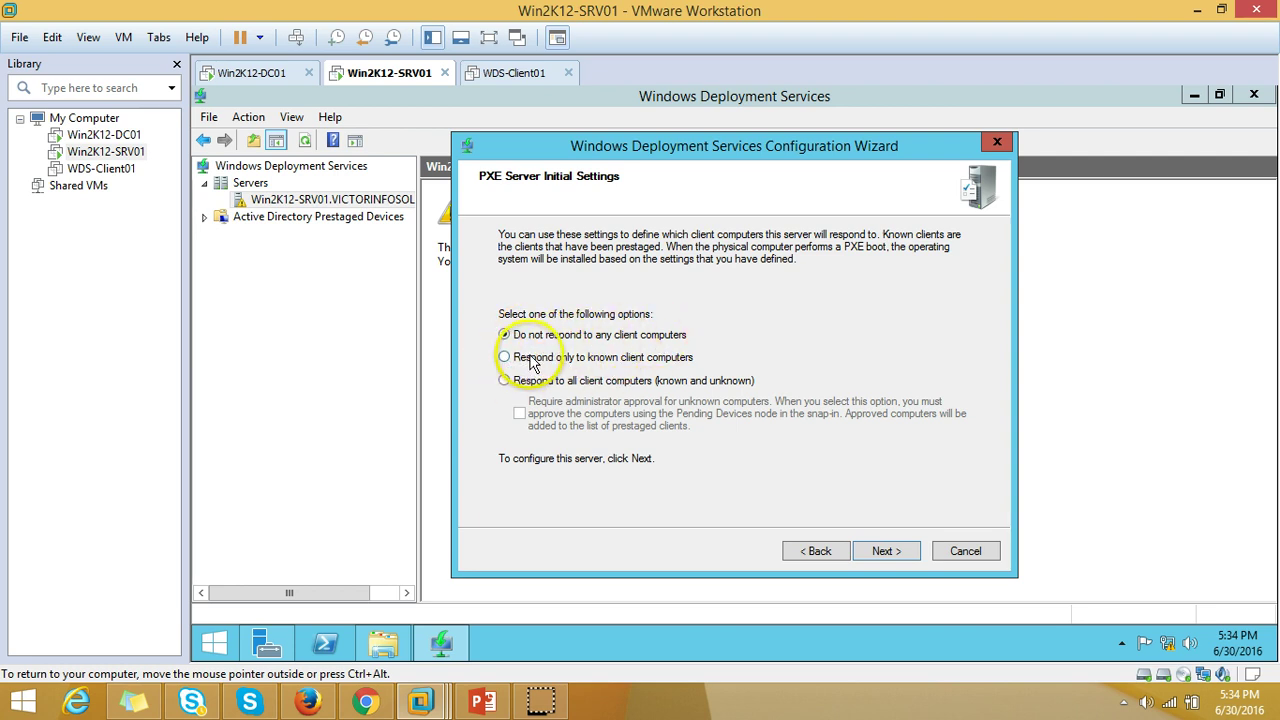
Make PXE respond to all known and unknown clients, apply the configuration, and reopen the WDS (D:) window
click(595, 384)
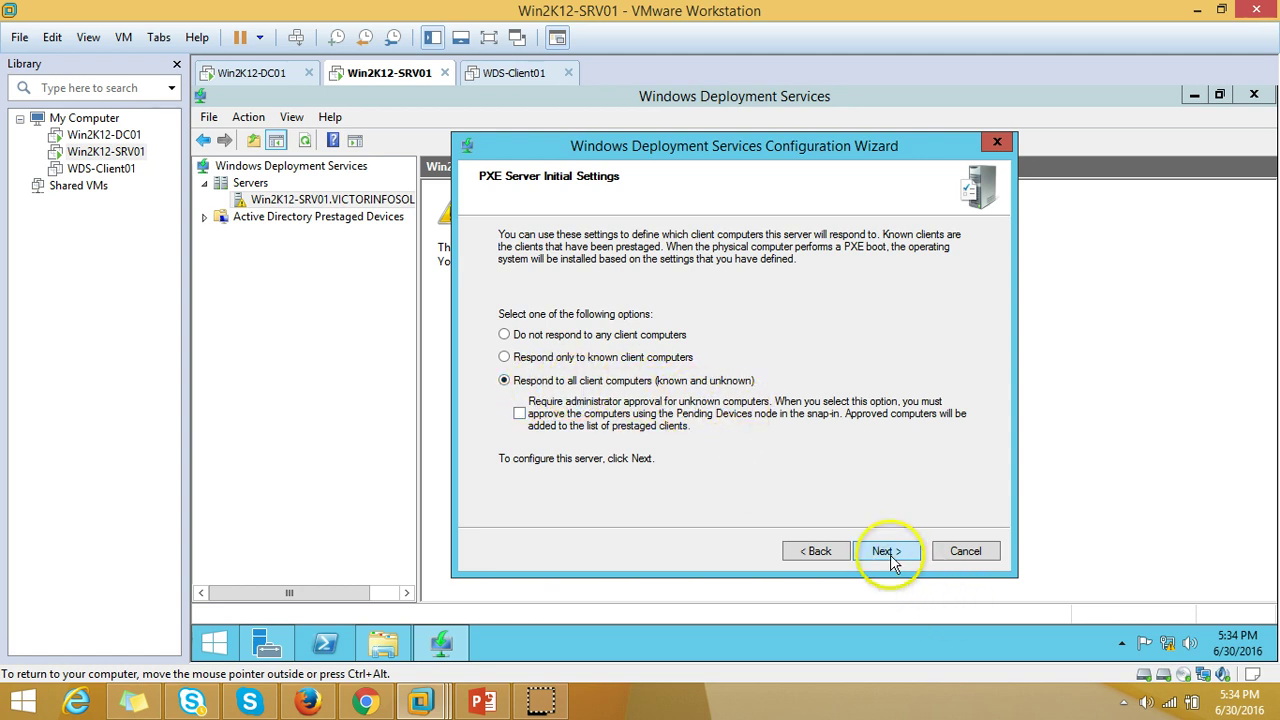
click(886, 551)
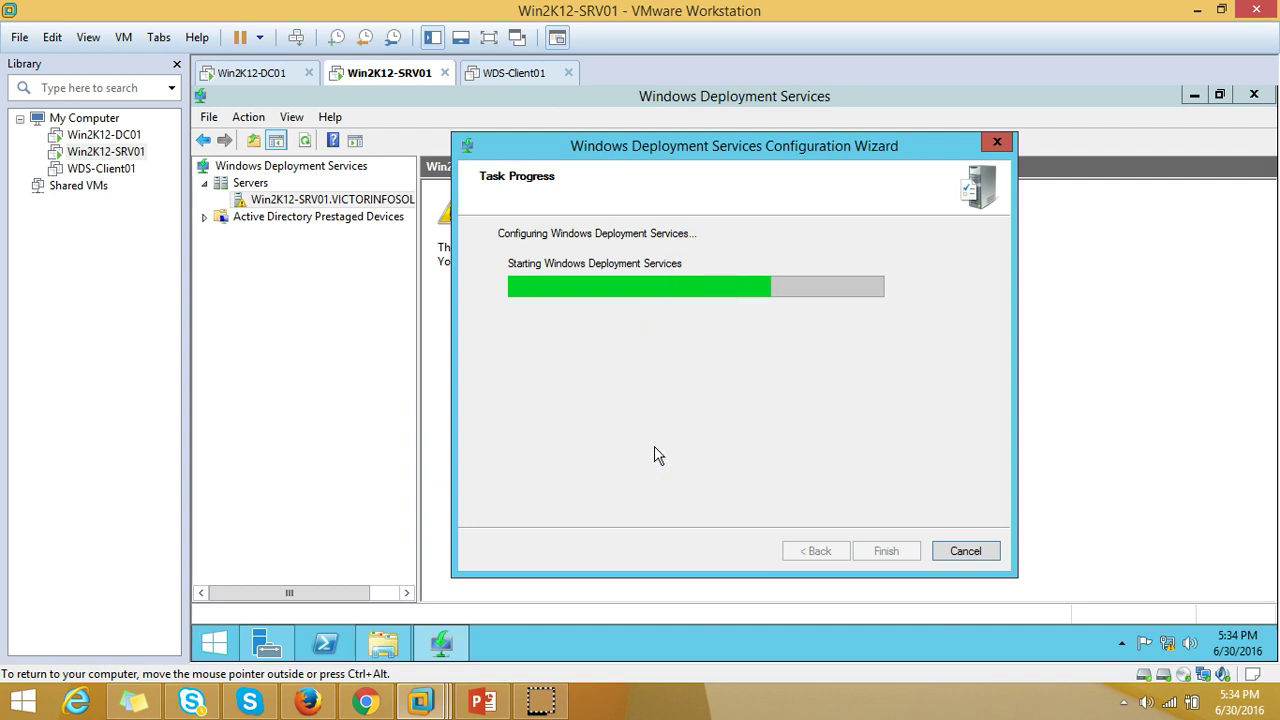
click(383, 643)
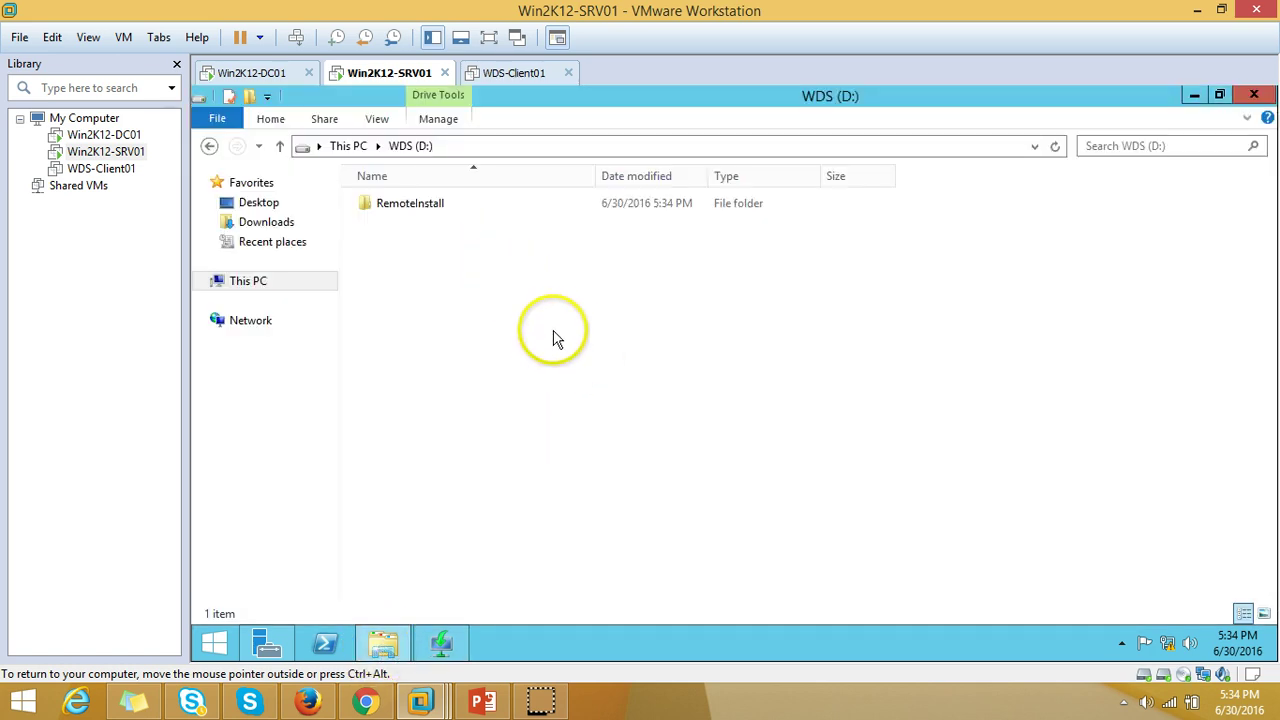
Review D:\RemoteInstall's Boot, Images, Mgmt, Stores, Templates, Tmp and WdsClientUnattend subfolders, then minimize Explorer
right_click(555, 338)
click(426, 262)
click(428, 206)
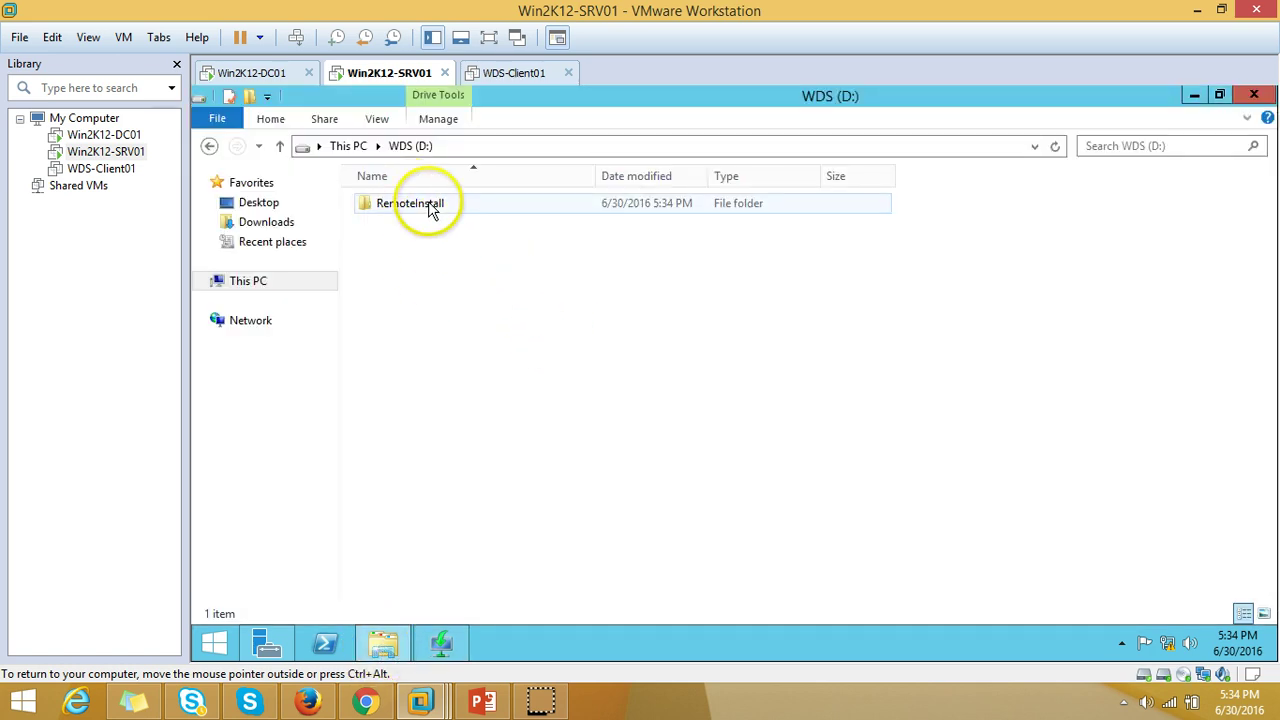
double_click(430, 207)
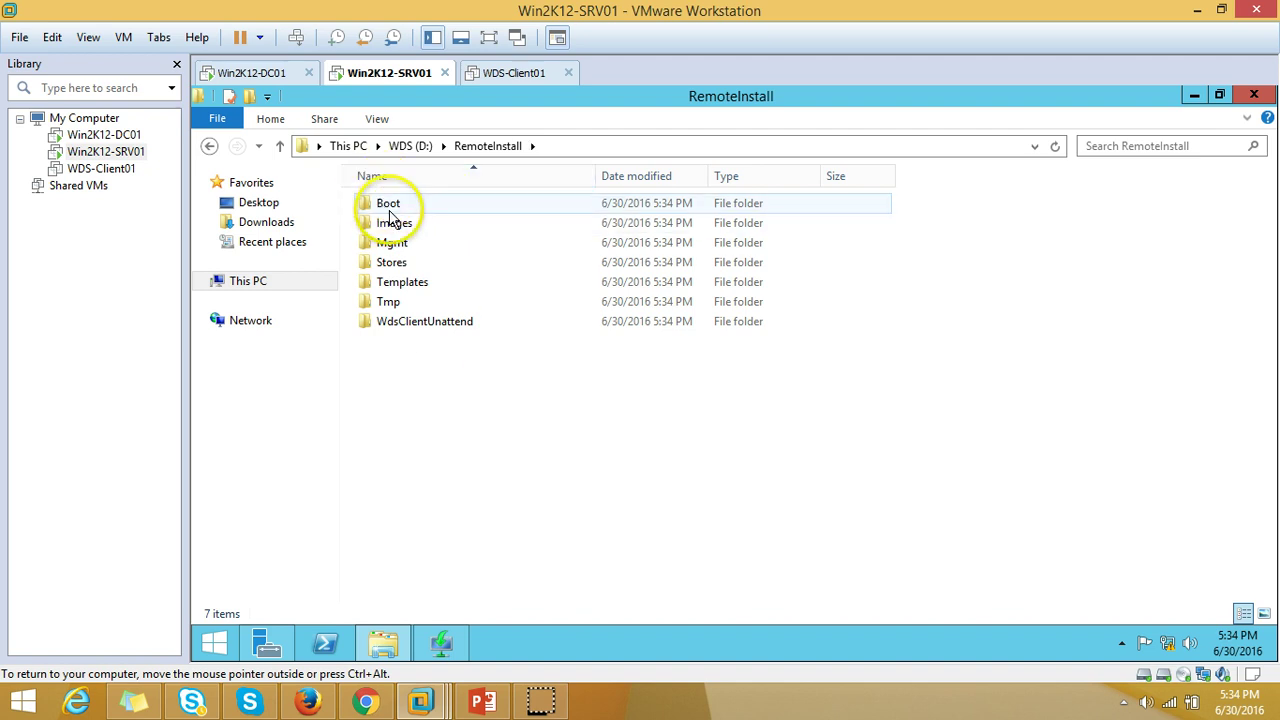
double_click(389, 206)
click(209, 146)
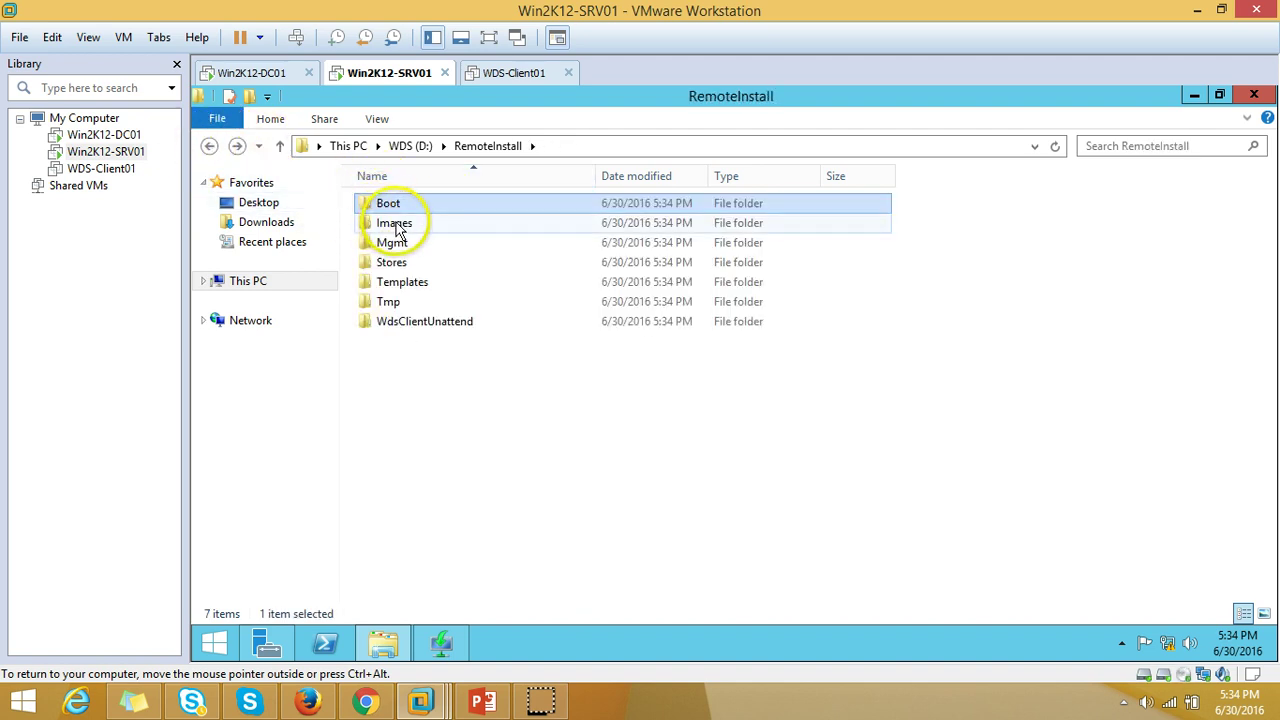
key(Down)
key(Down)
key(Down)
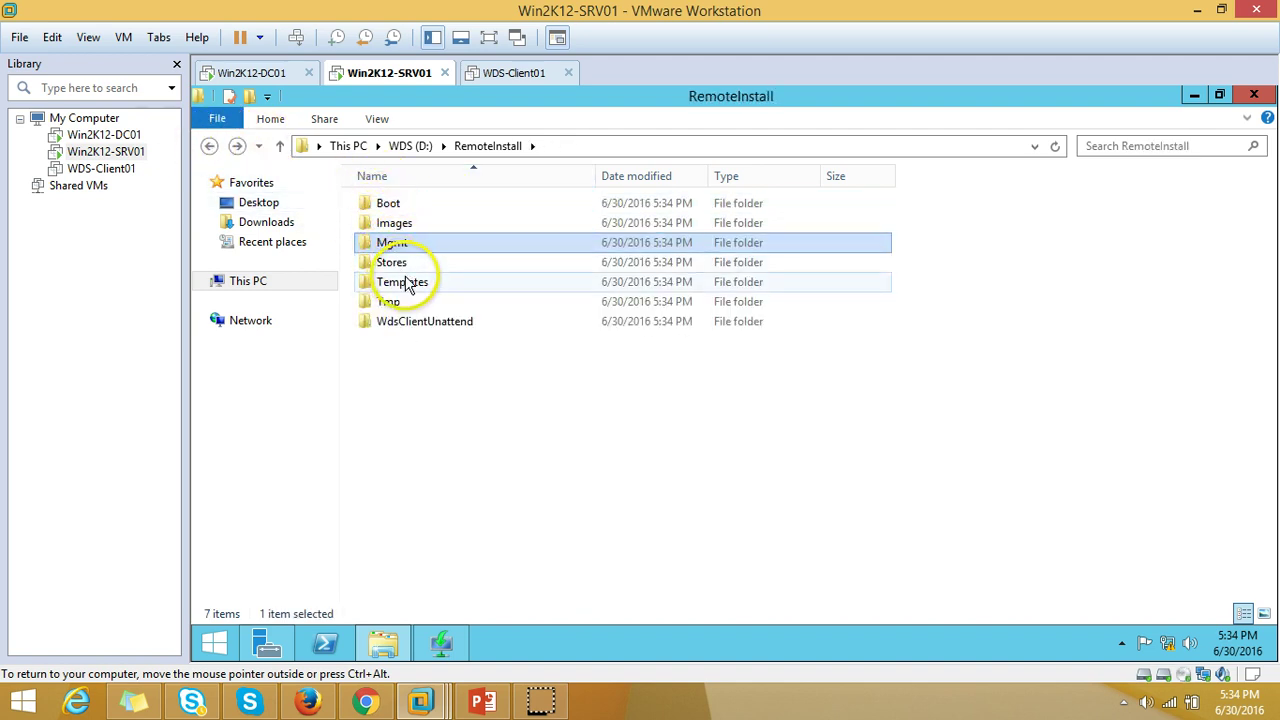
key(Down)
key(Down)
key(Down)
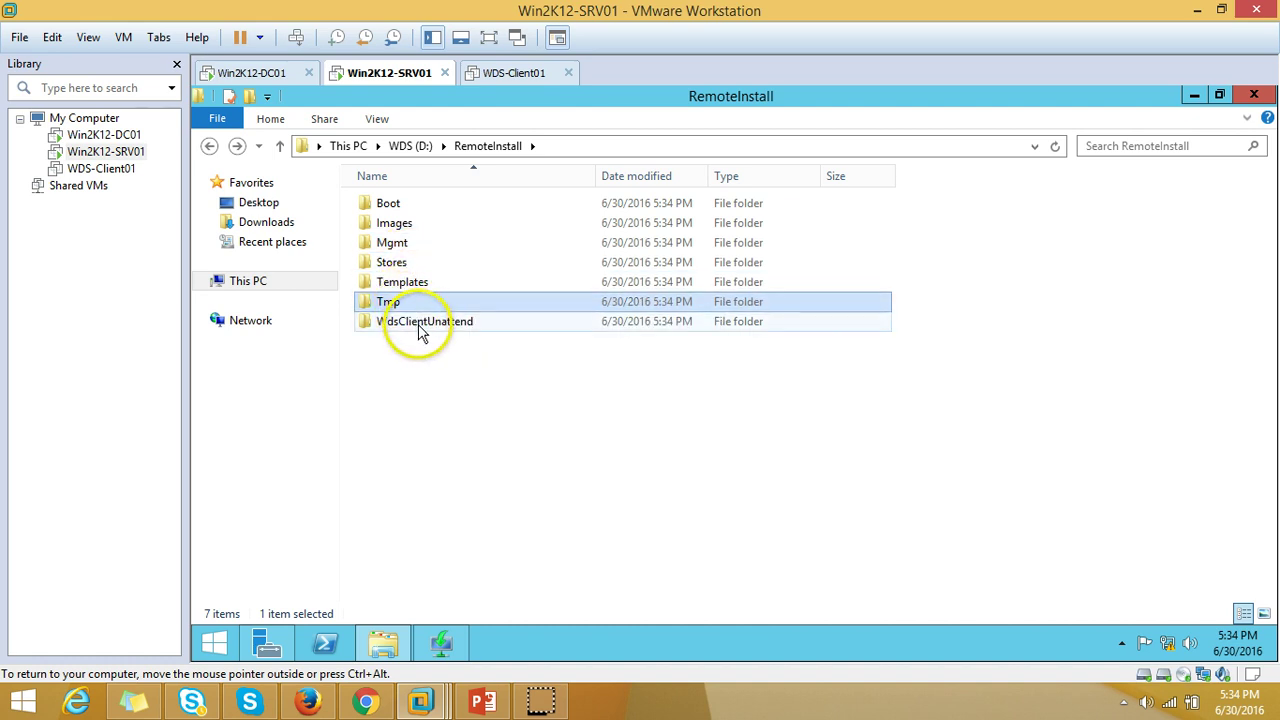
click(209, 142)
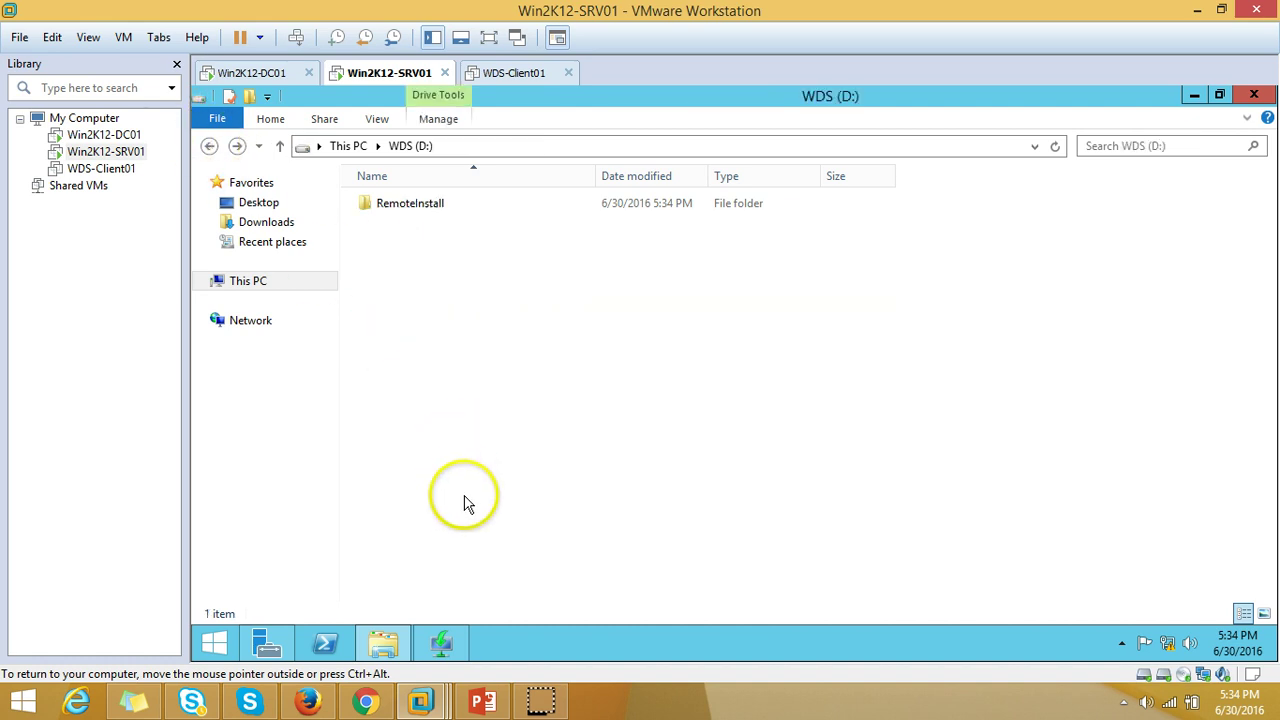
click(387, 645)
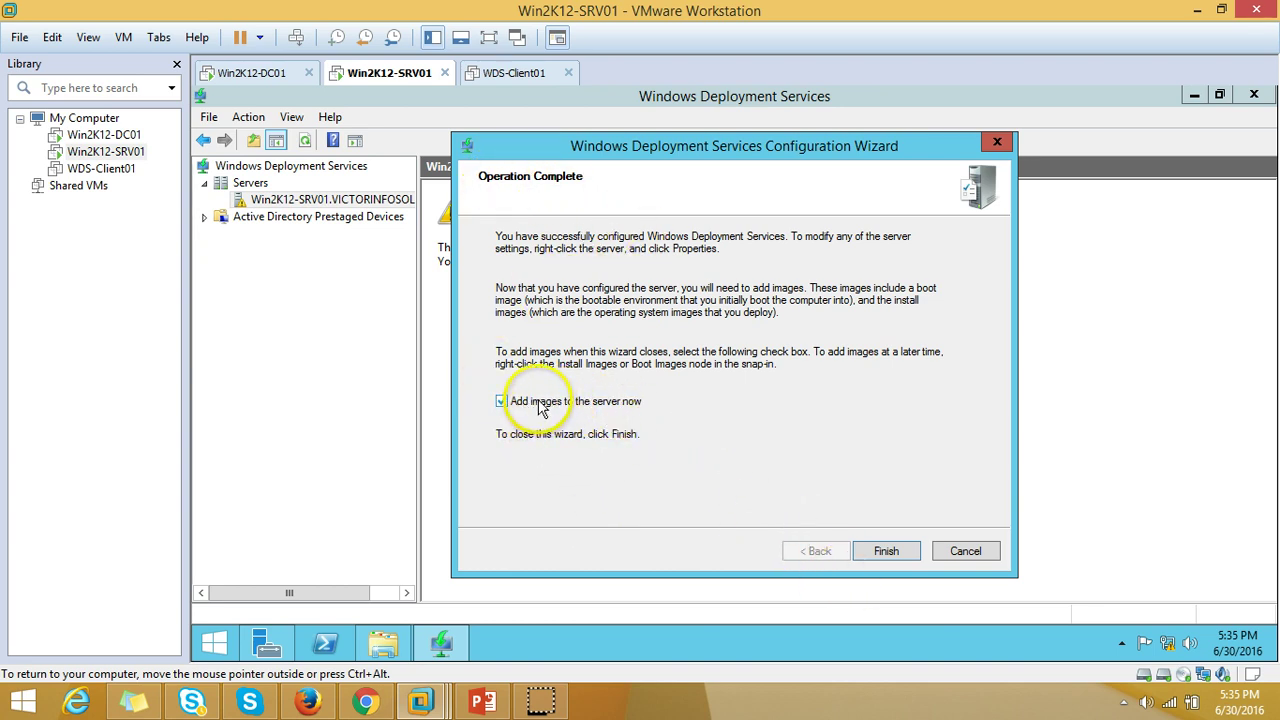
Finish the wizard and inspect the empty Install Images, Boot Images, Pending Devices and Multicast Transmissions nodes
click(886, 553)
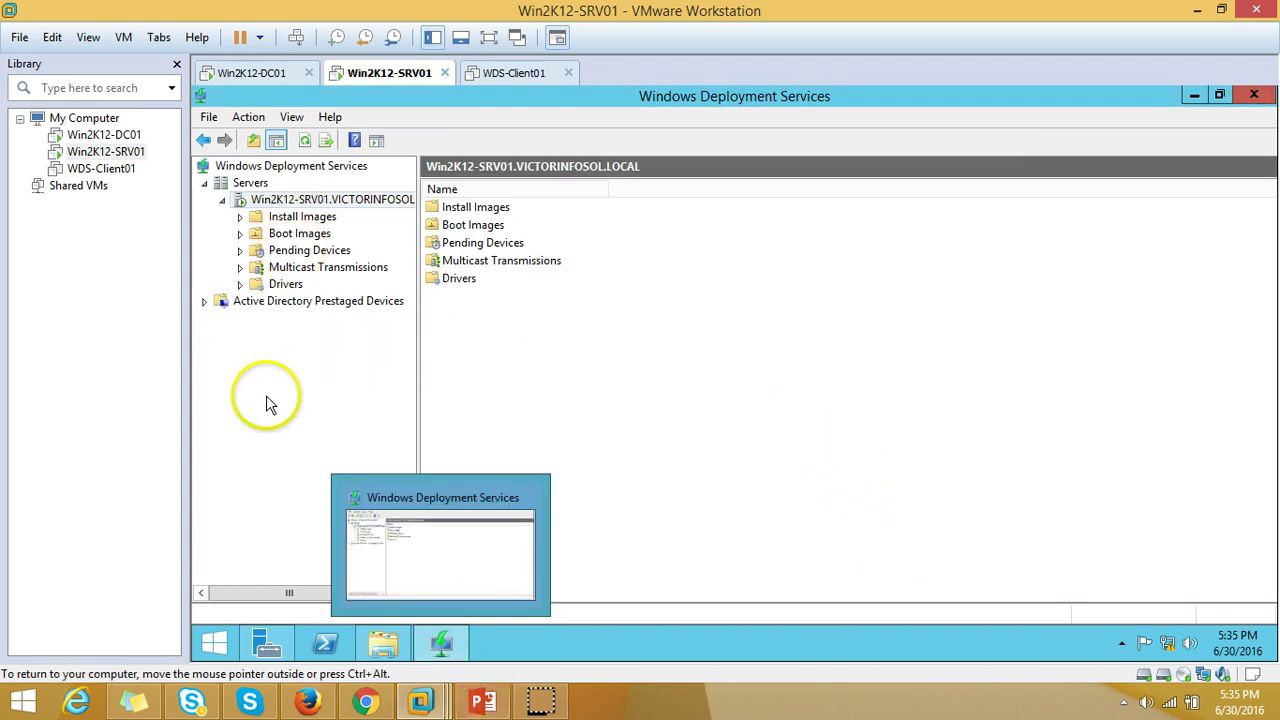
click(300, 217)
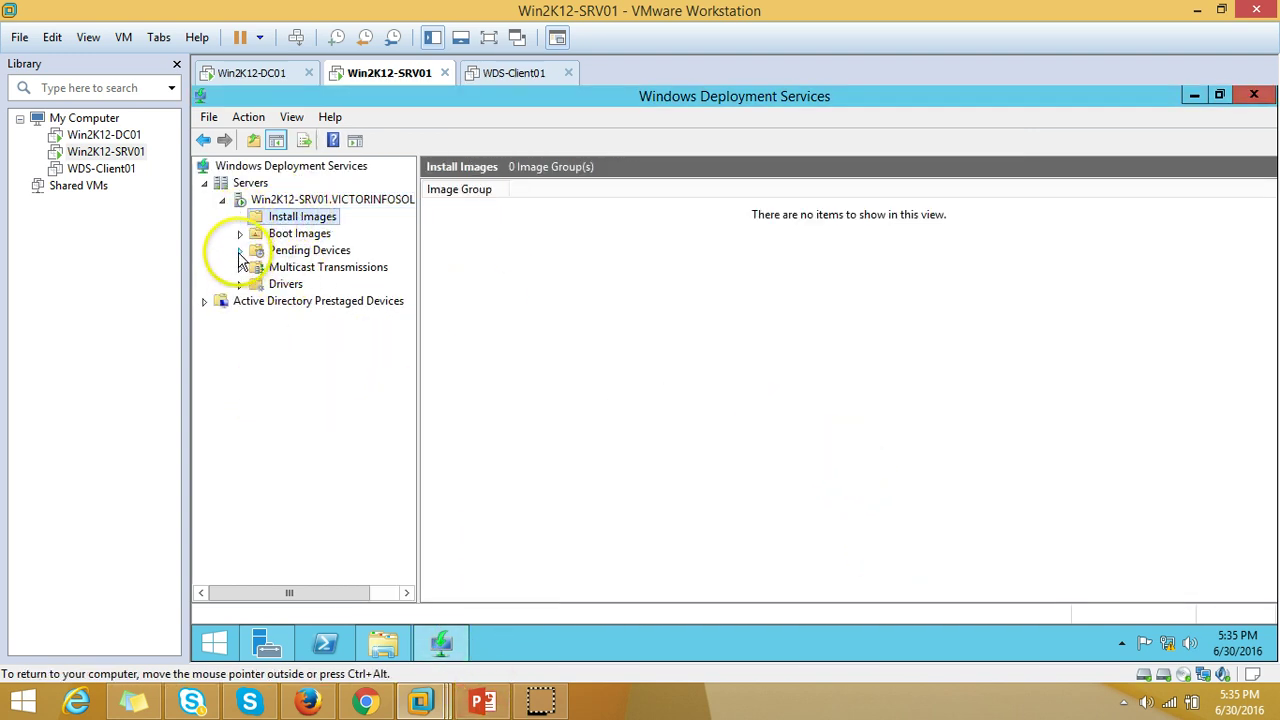
click(296, 233)
click(305, 251)
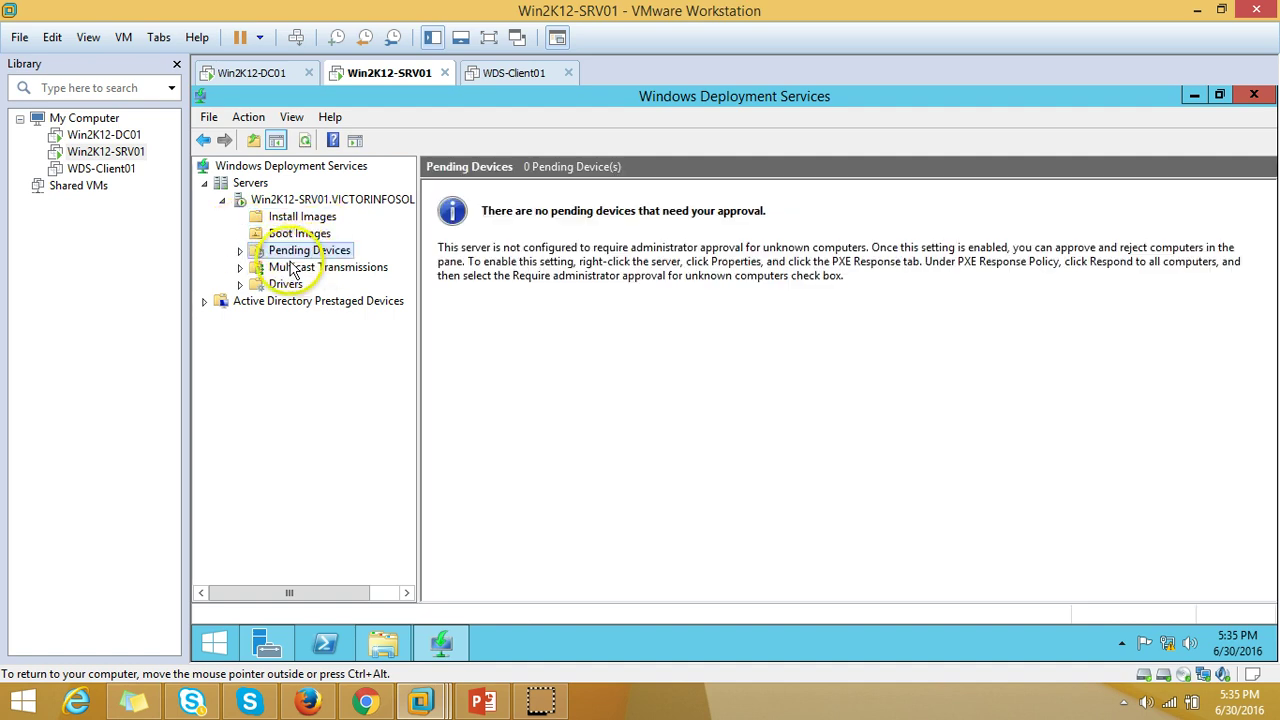
click(310, 267)
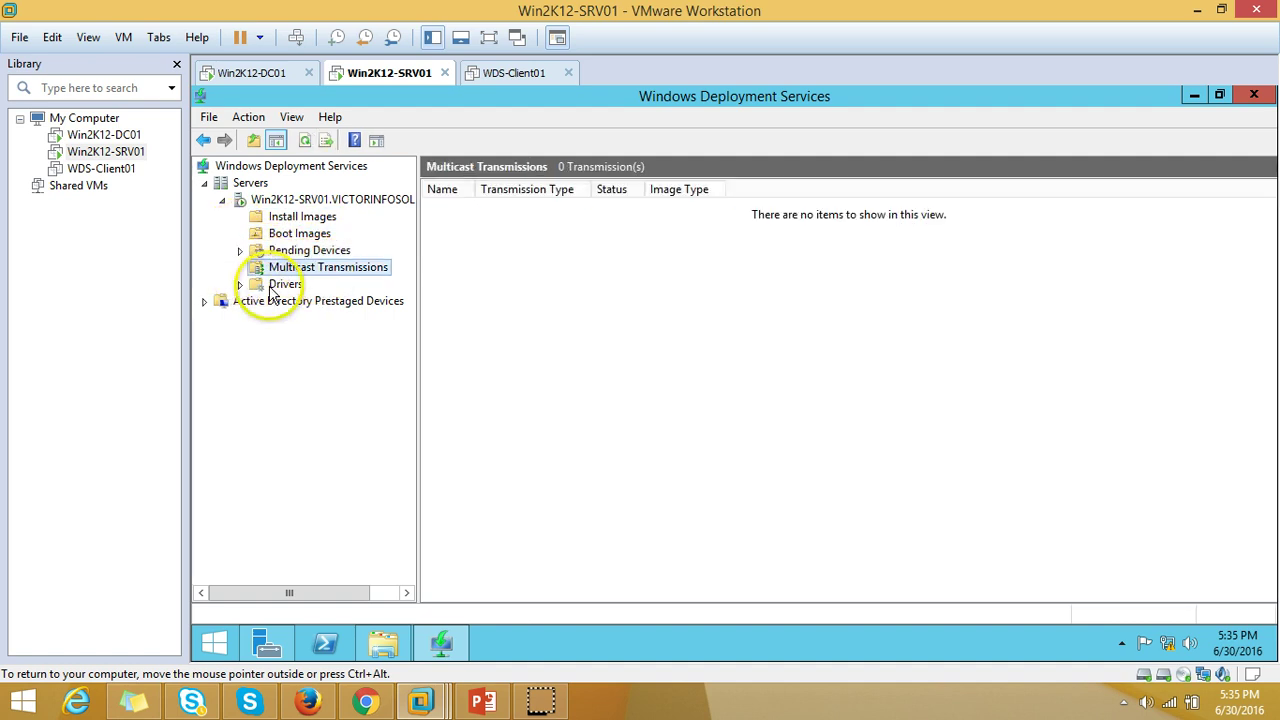
Check the Drivers node and its All Packages list, then glance at the PowerPoint slide show
click(242, 285)
click(300, 301)
click(282, 284)
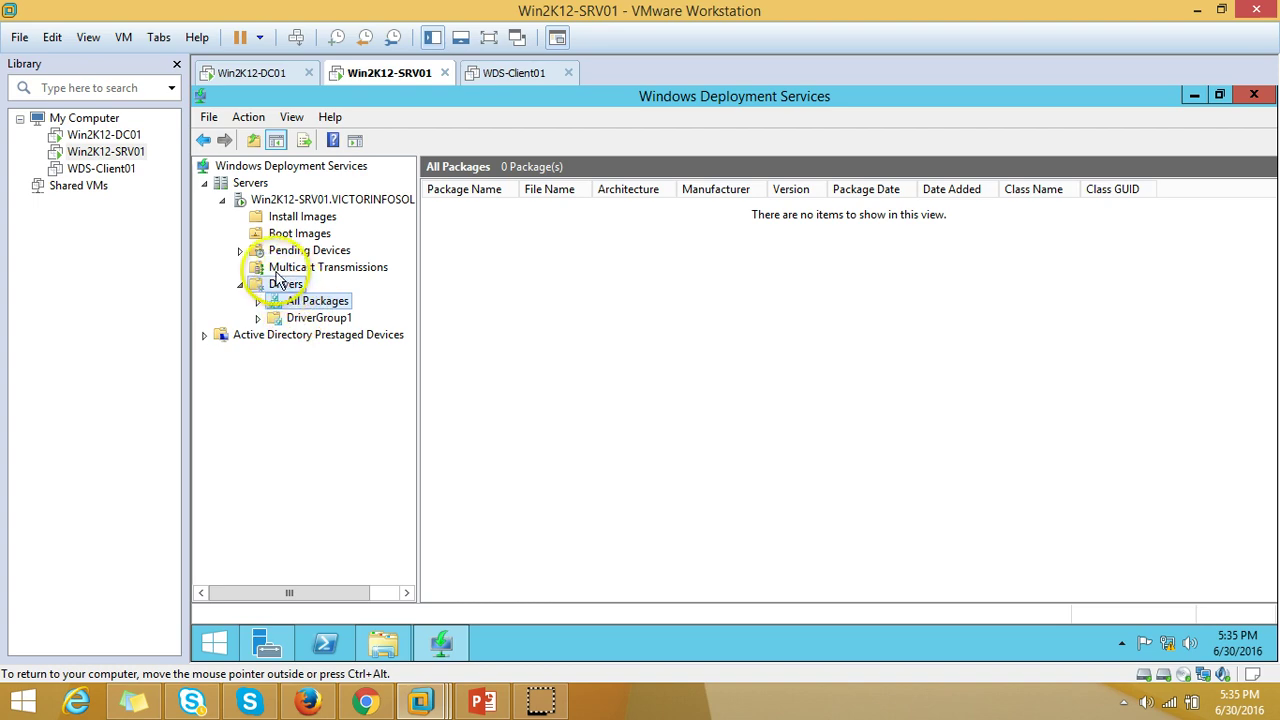
click(290, 250)
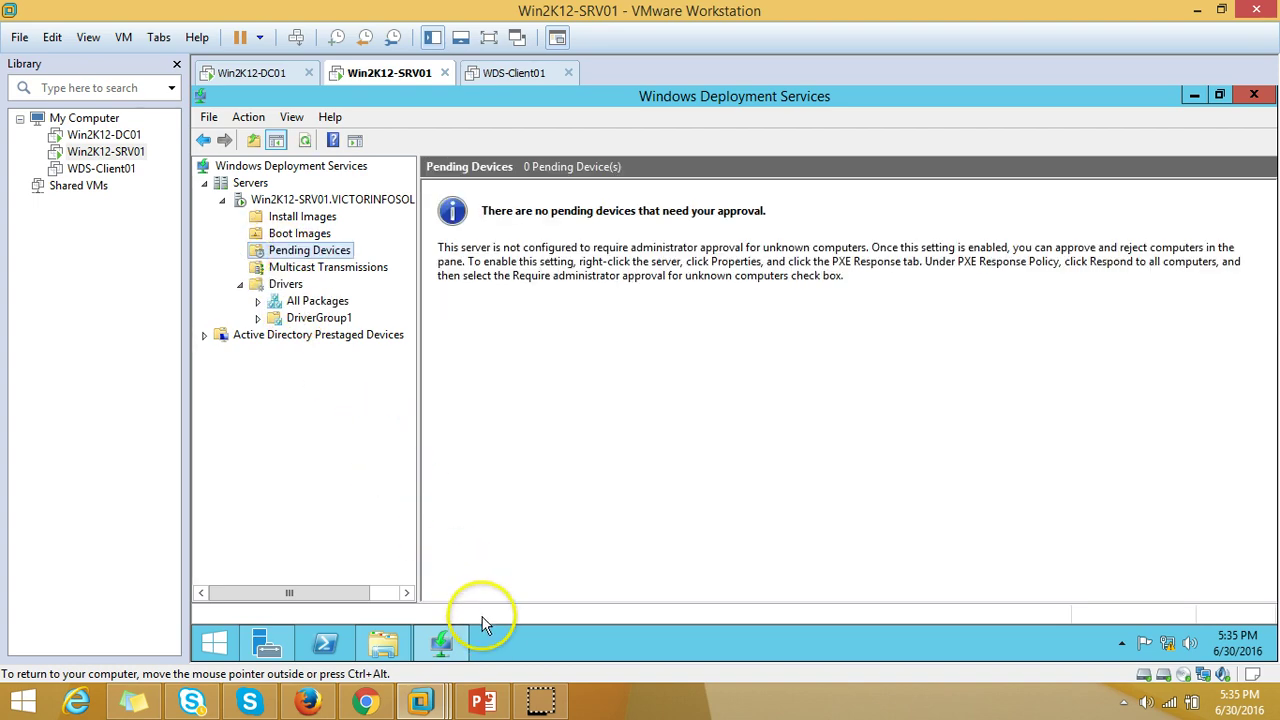
click(483, 700)
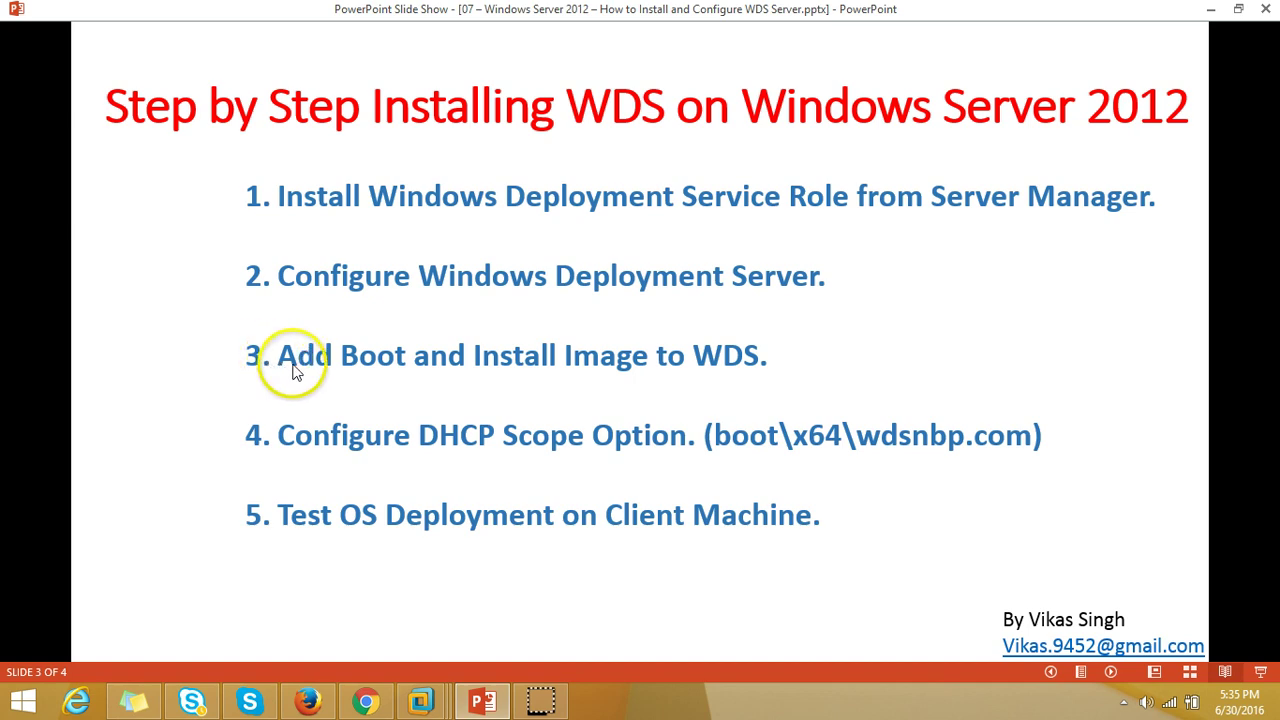
click(481, 700)
Point Win2K12-SRV01's CD/DVD (SATA) drive at F:\ISO\Windows Client\Windows 10.iso and save the settings
right_click(380, 80)
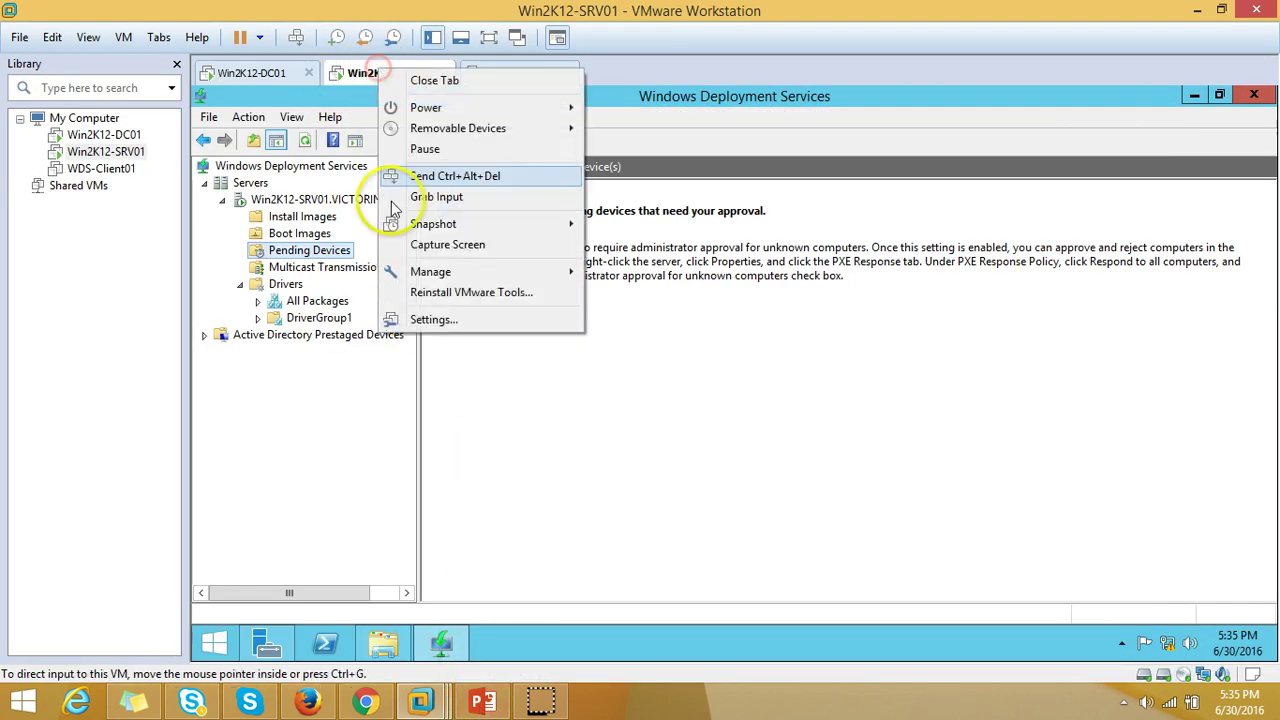
click(415, 324)
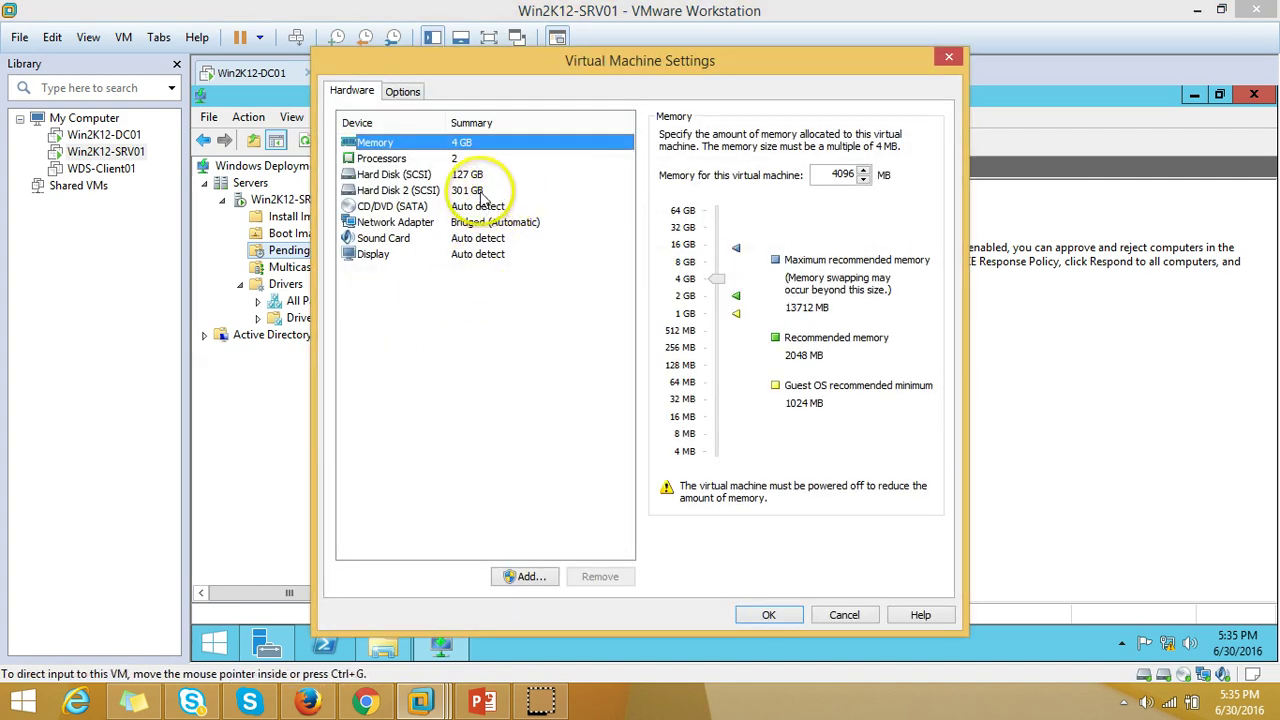
click(478, 206)
click(680, 249)
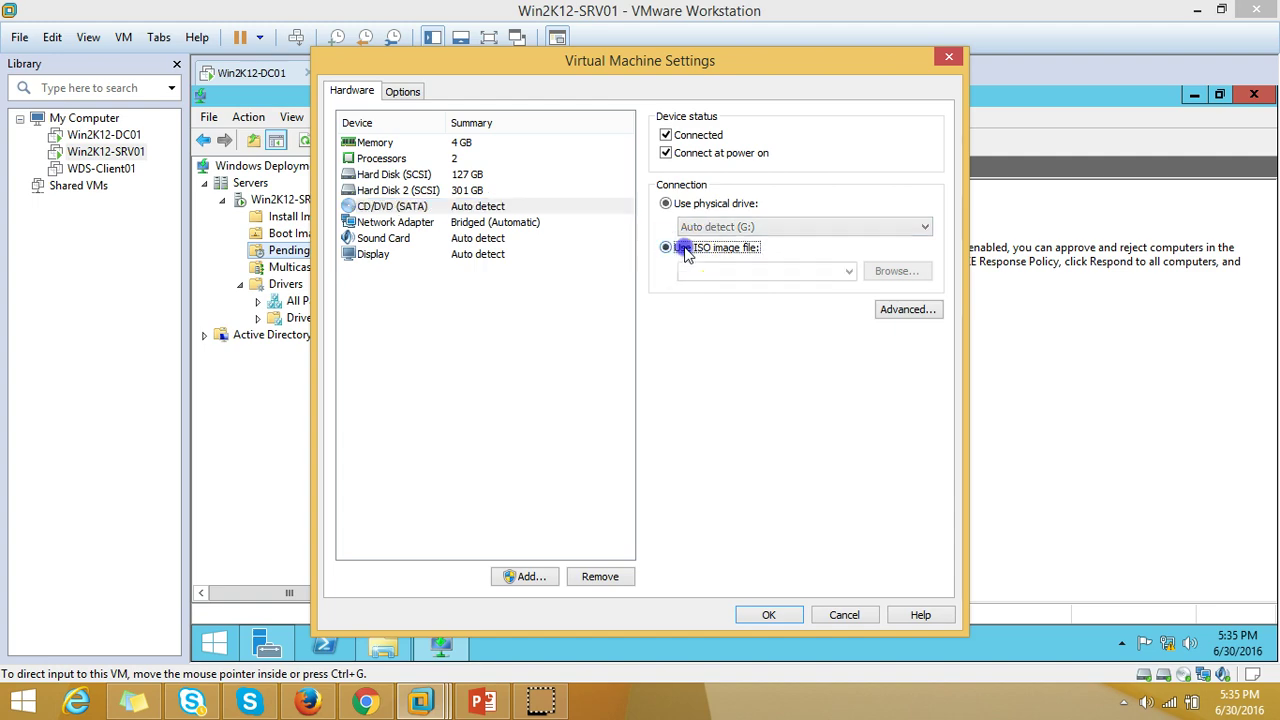
click(896, 271)
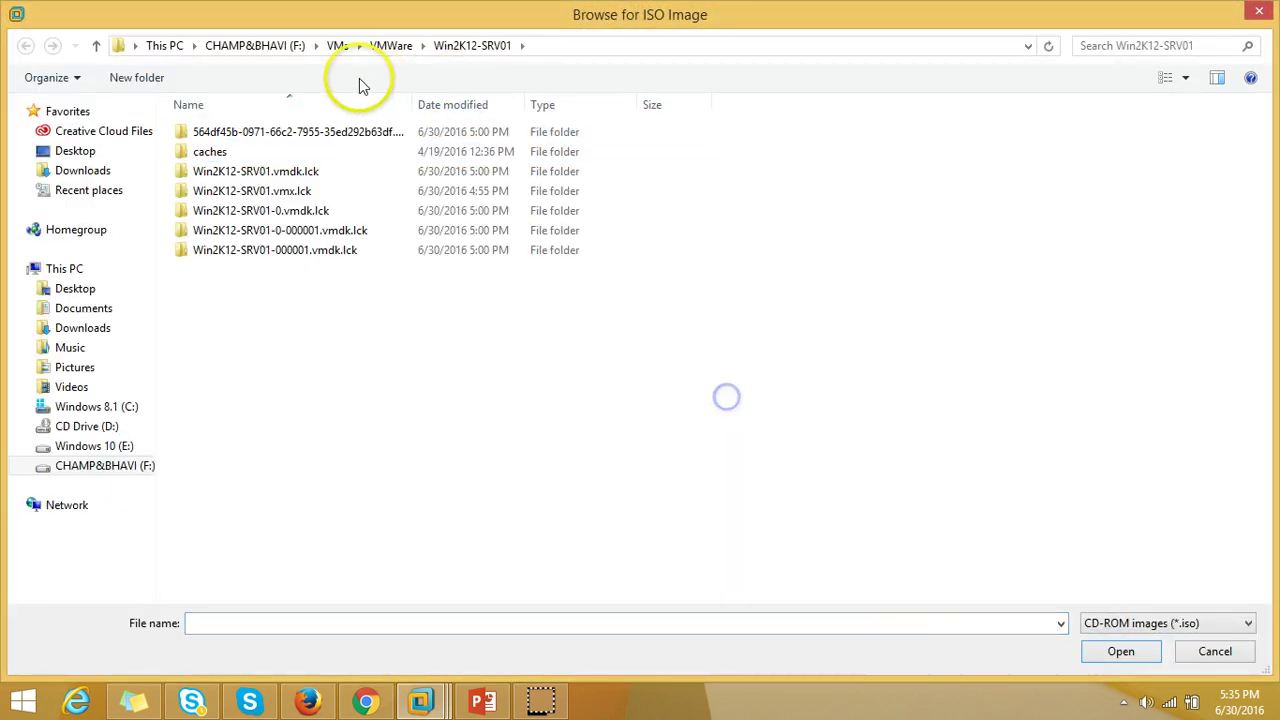
click(277, 45)
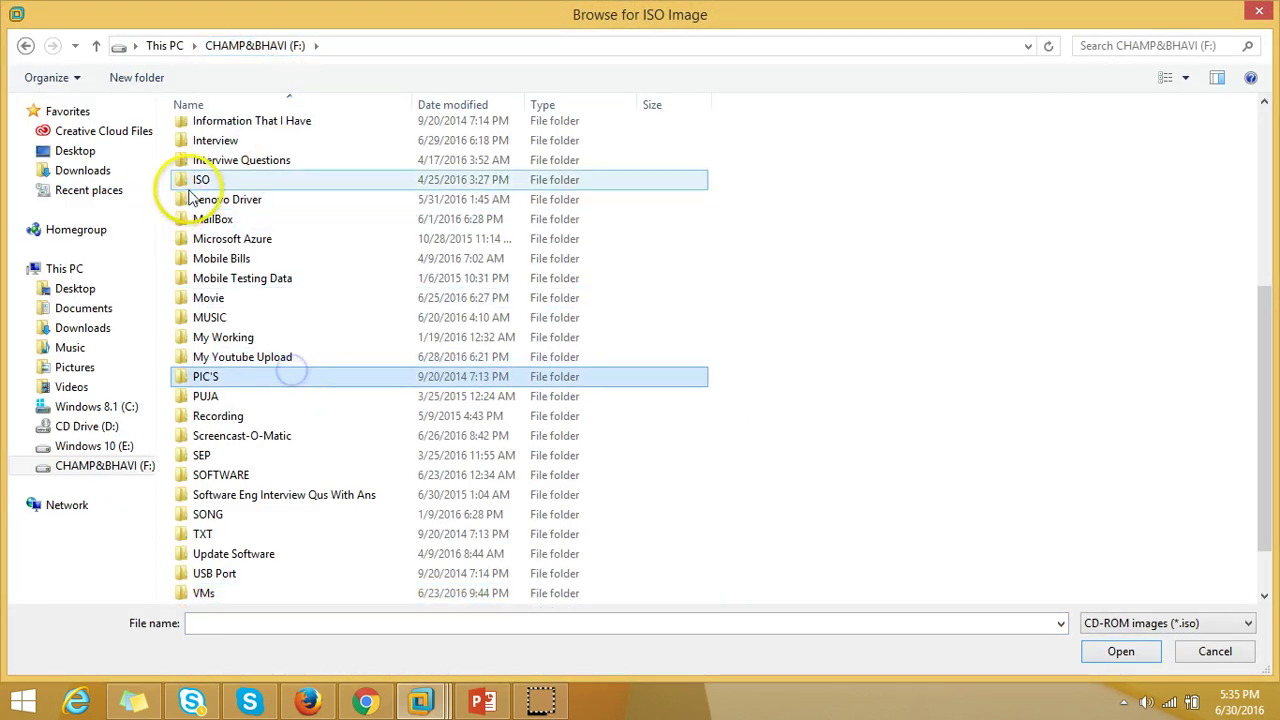
double_click(200, 182)
double_click(286, 331)
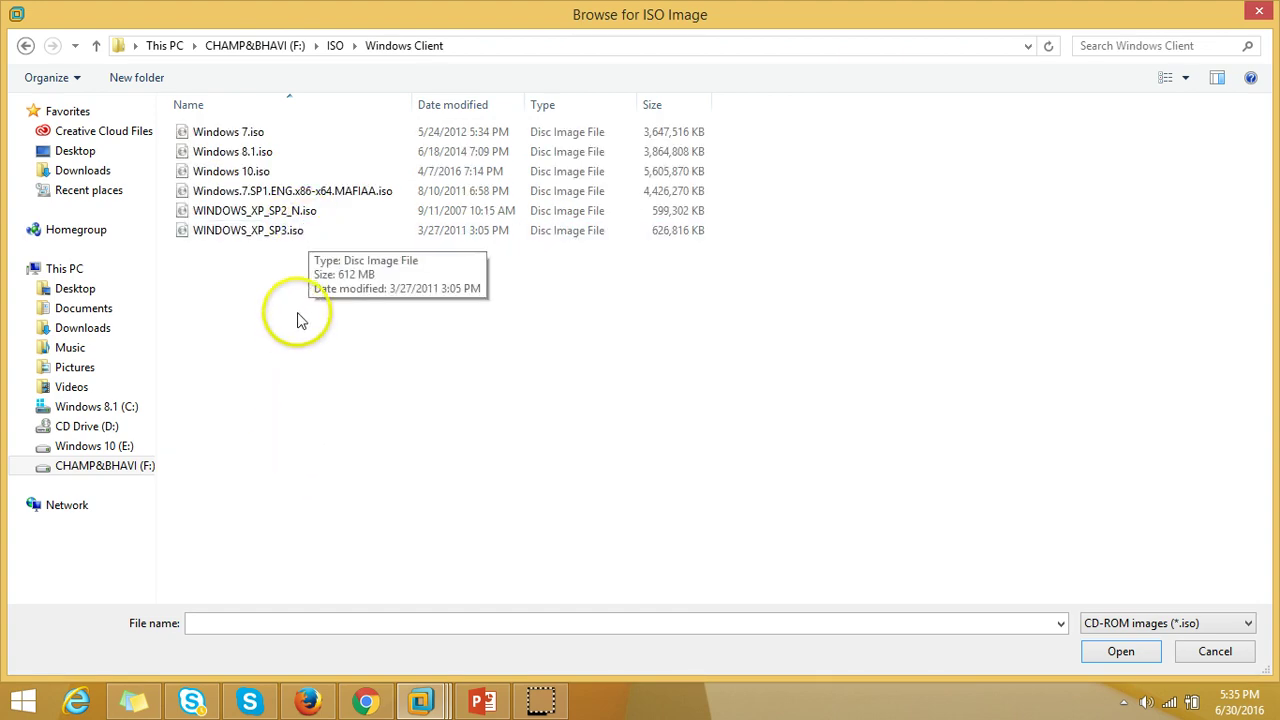
click(312, 172)
click(1121, 651)
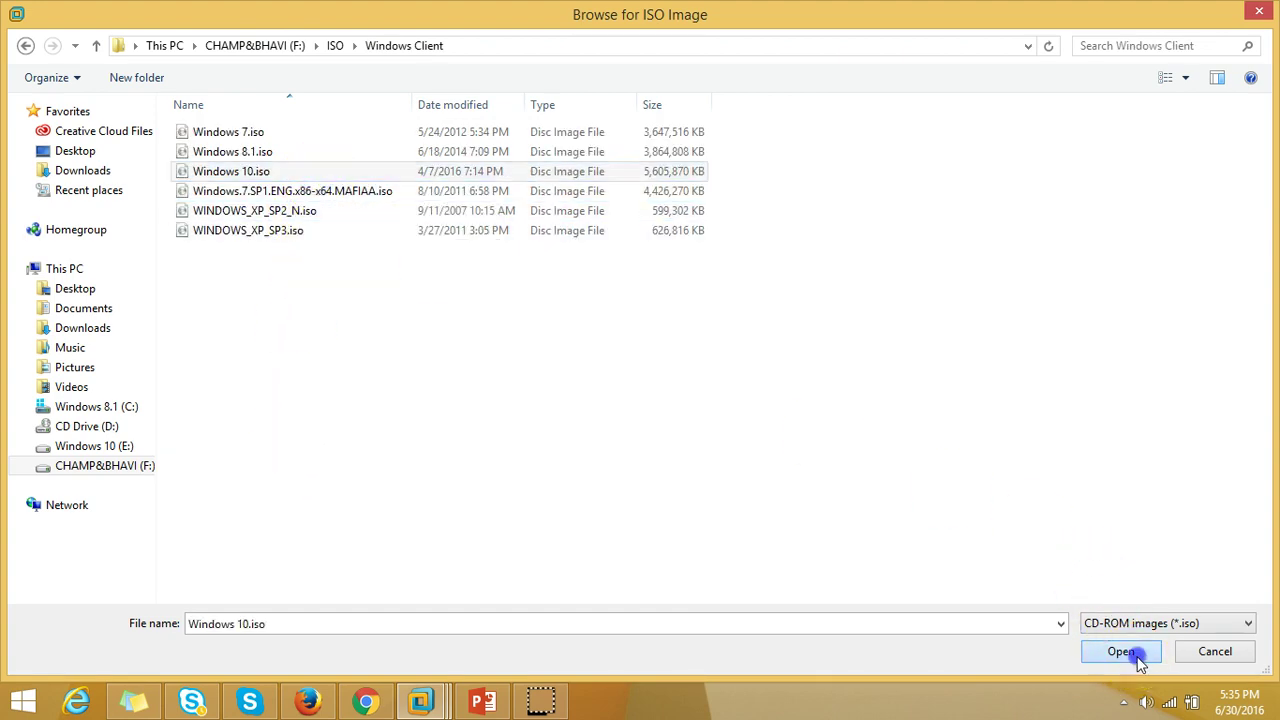
click(772, 615)
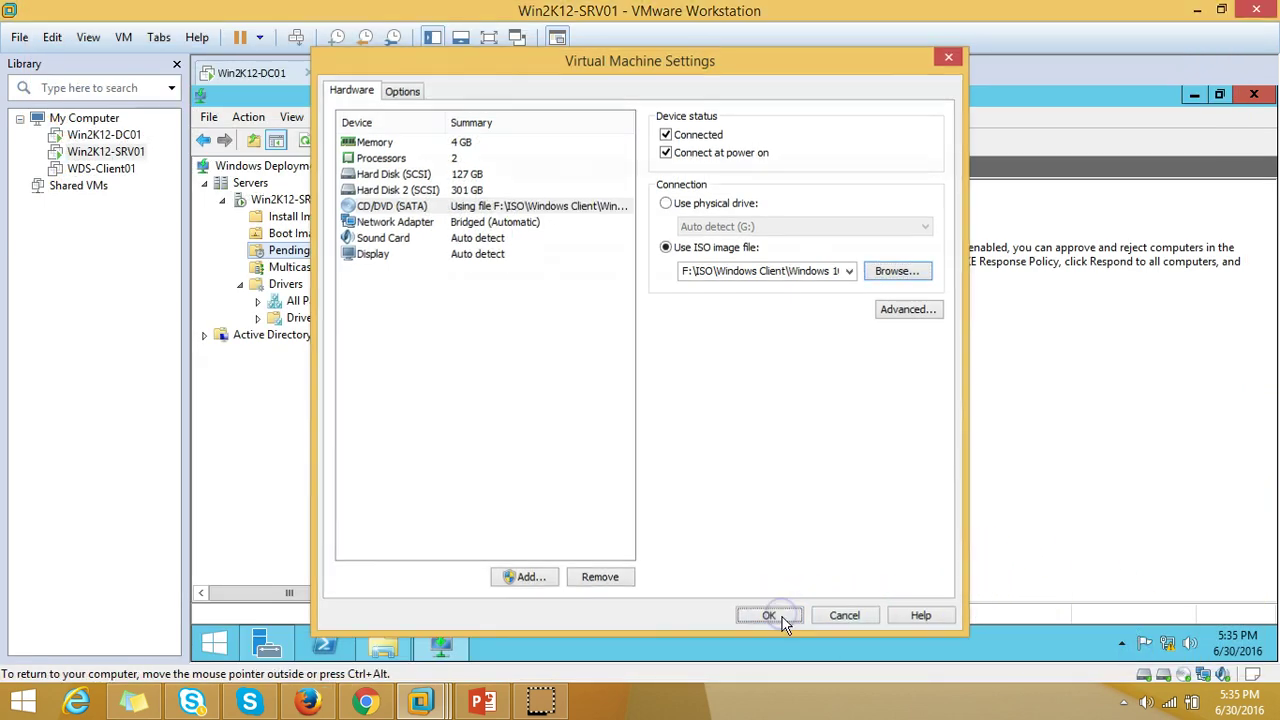
Start the Add Boot Image wizard from the WDS Boot Images node
click(320, 217)
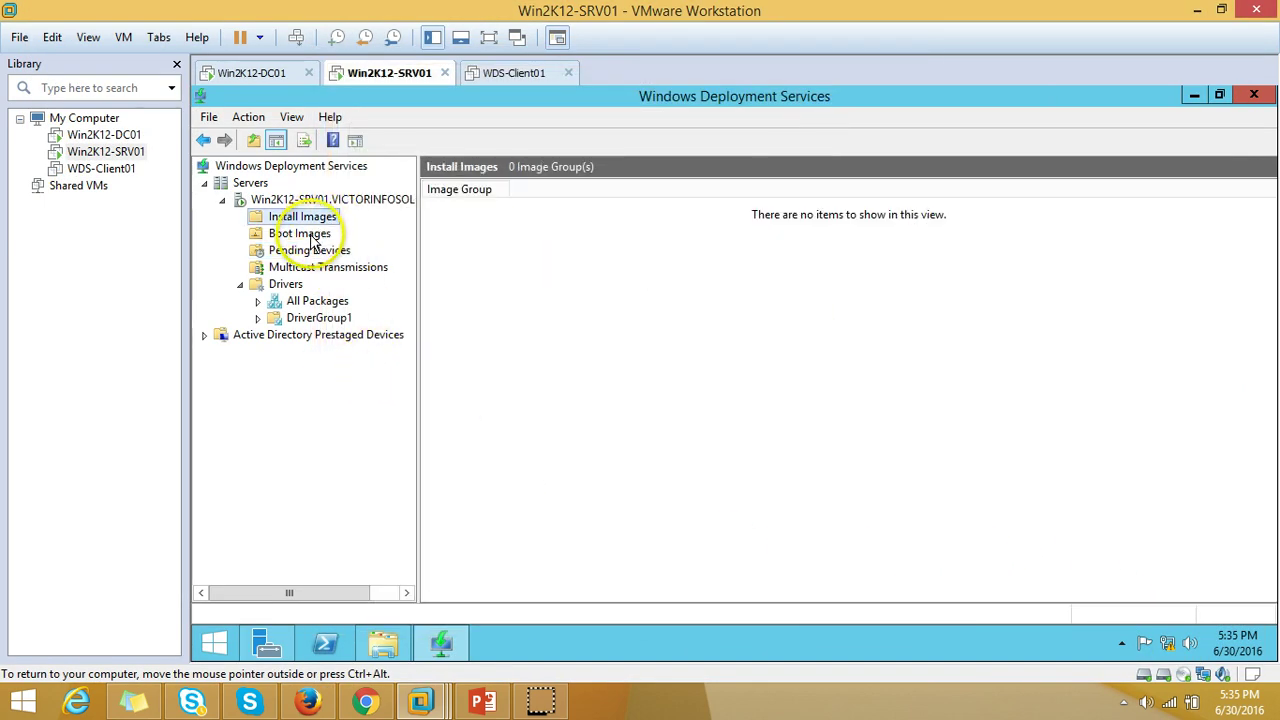
click(311, 236)
right_click(311, 238)
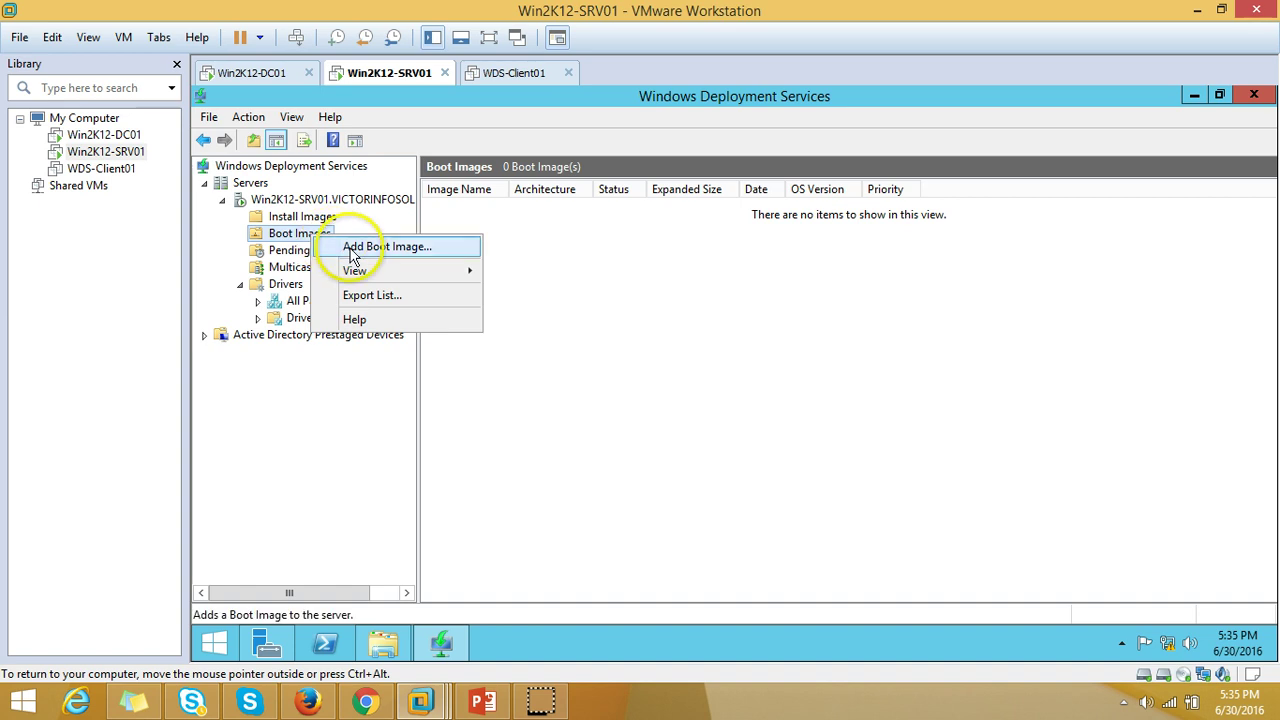
click(368, 247)
click(893, 312)
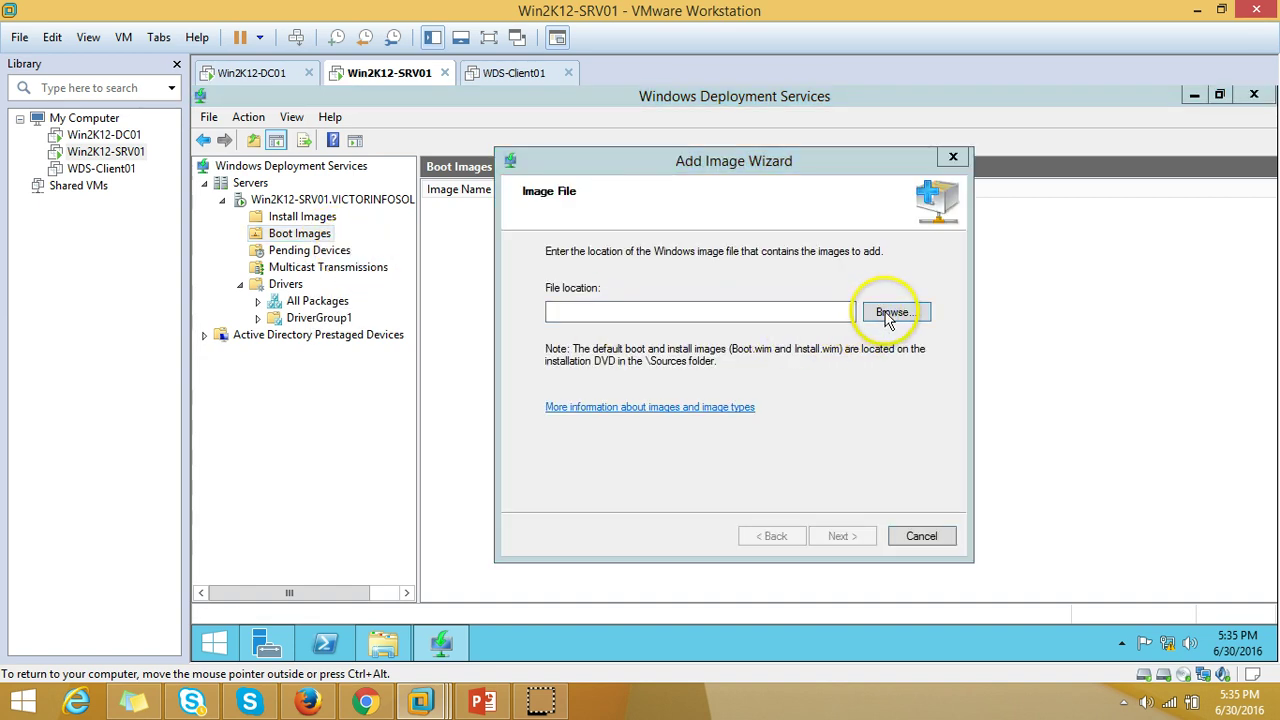
Choose E:\sources\boot.wim from the Windows 10 DVD as the image file
click(474, 334)
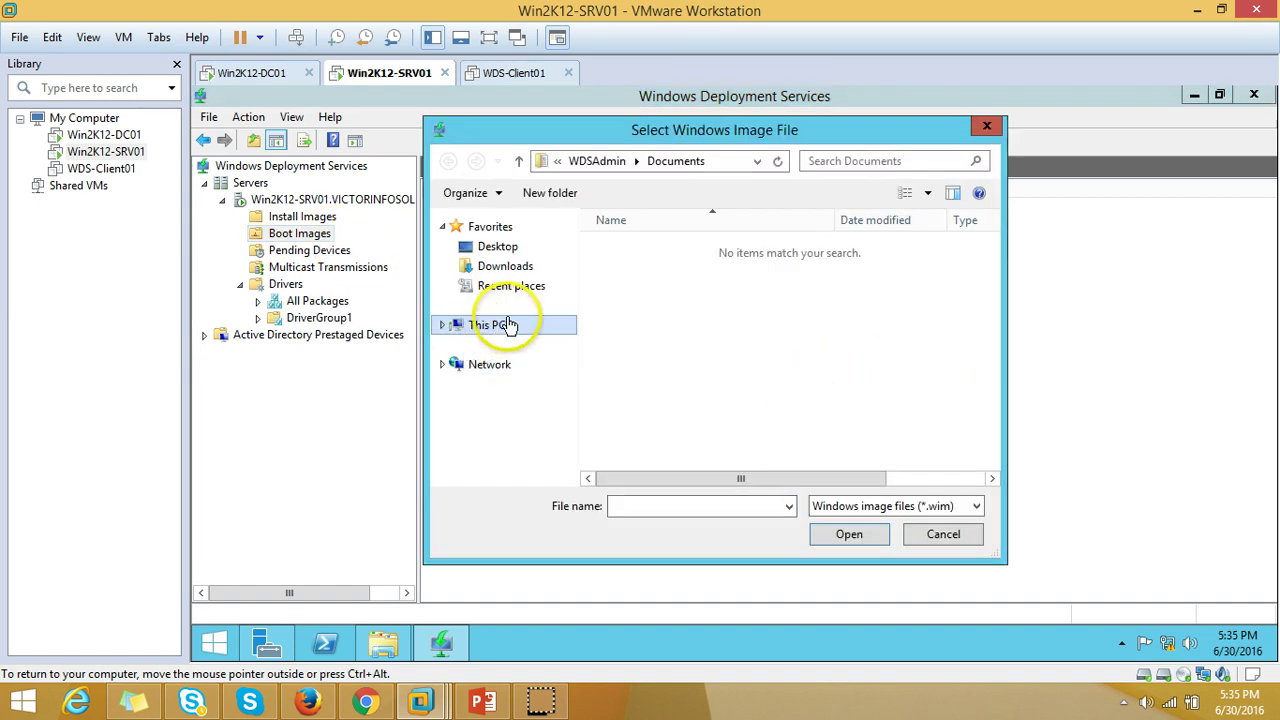
double_click(757, 129)
double_click(505, 415)
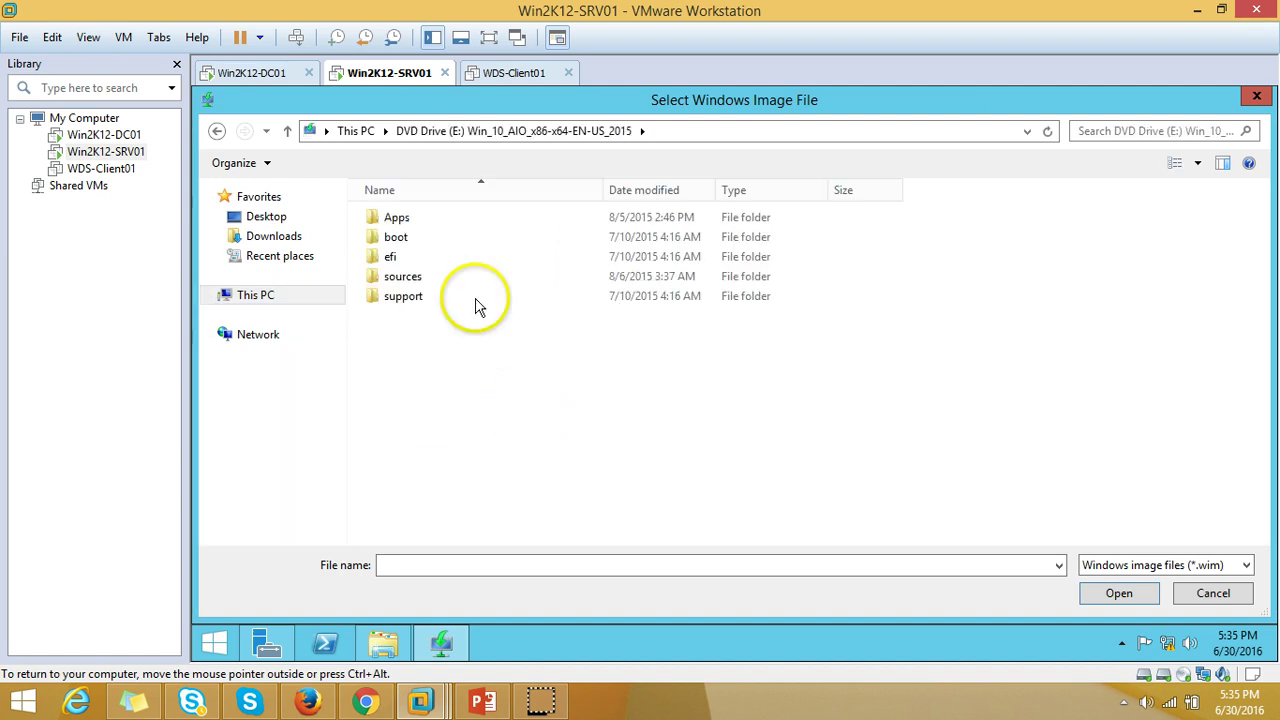
double_click(404, 277)
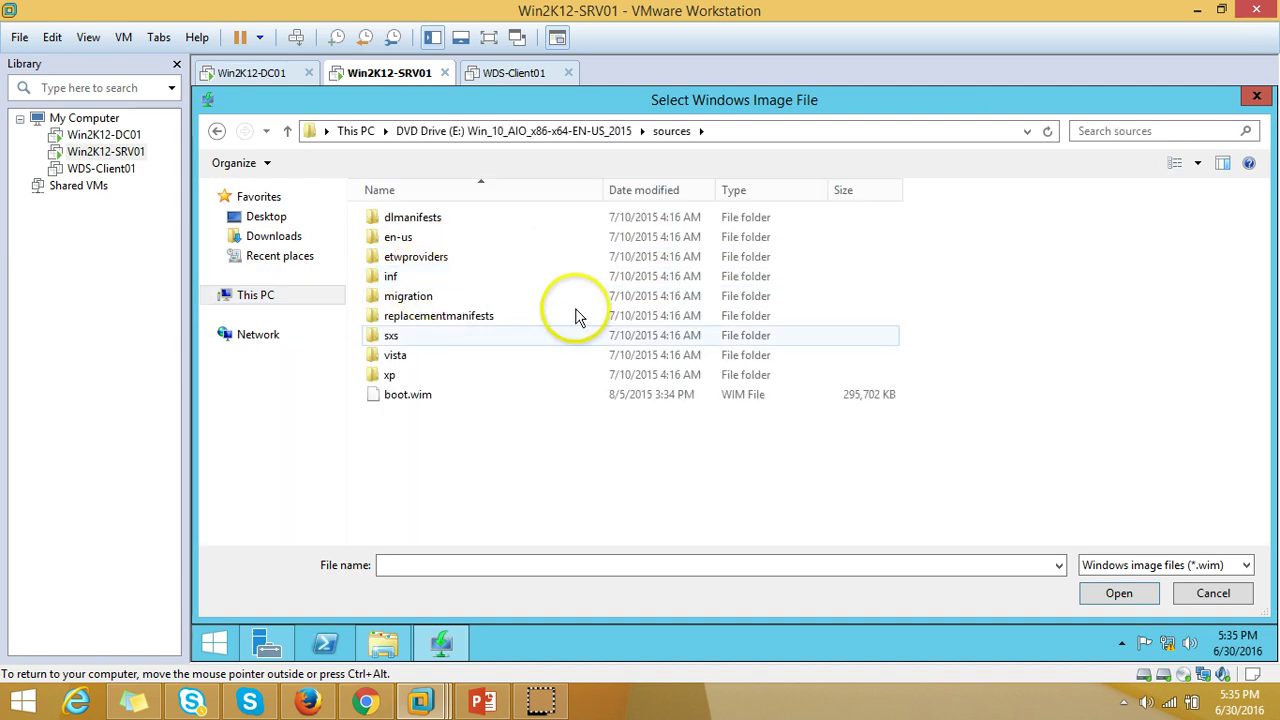
click(766, 132)
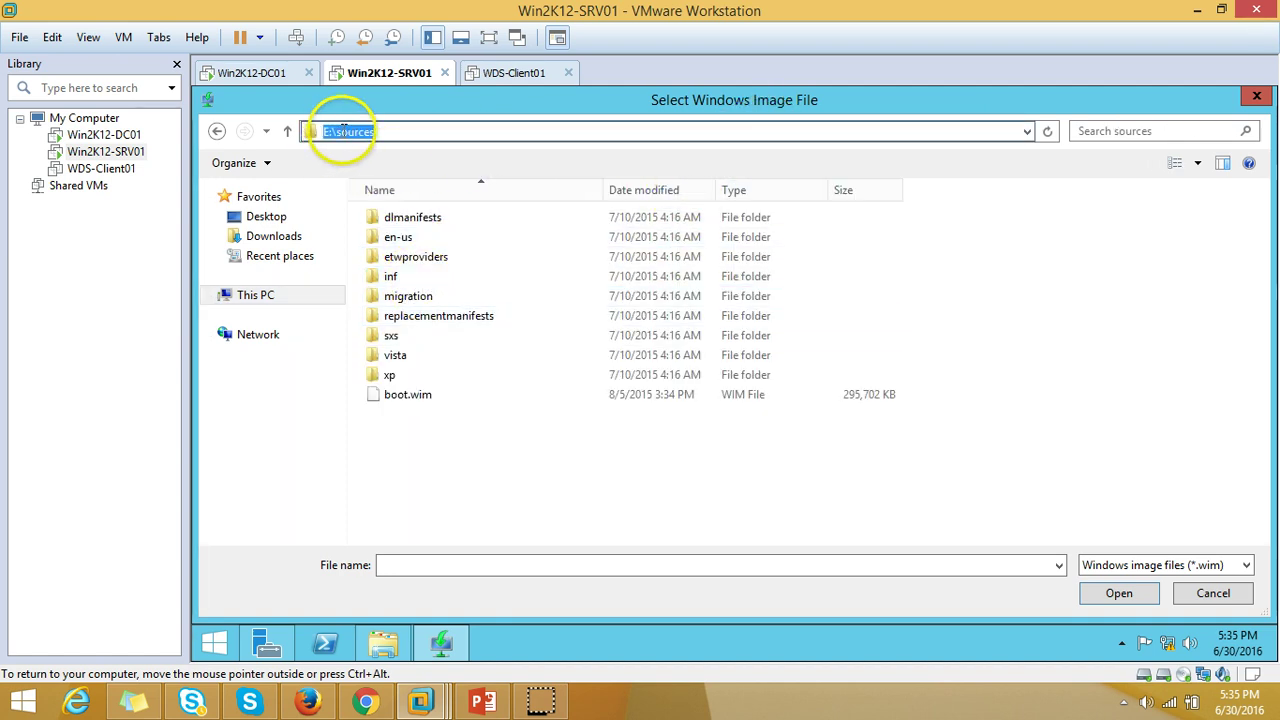
click(414, 400)
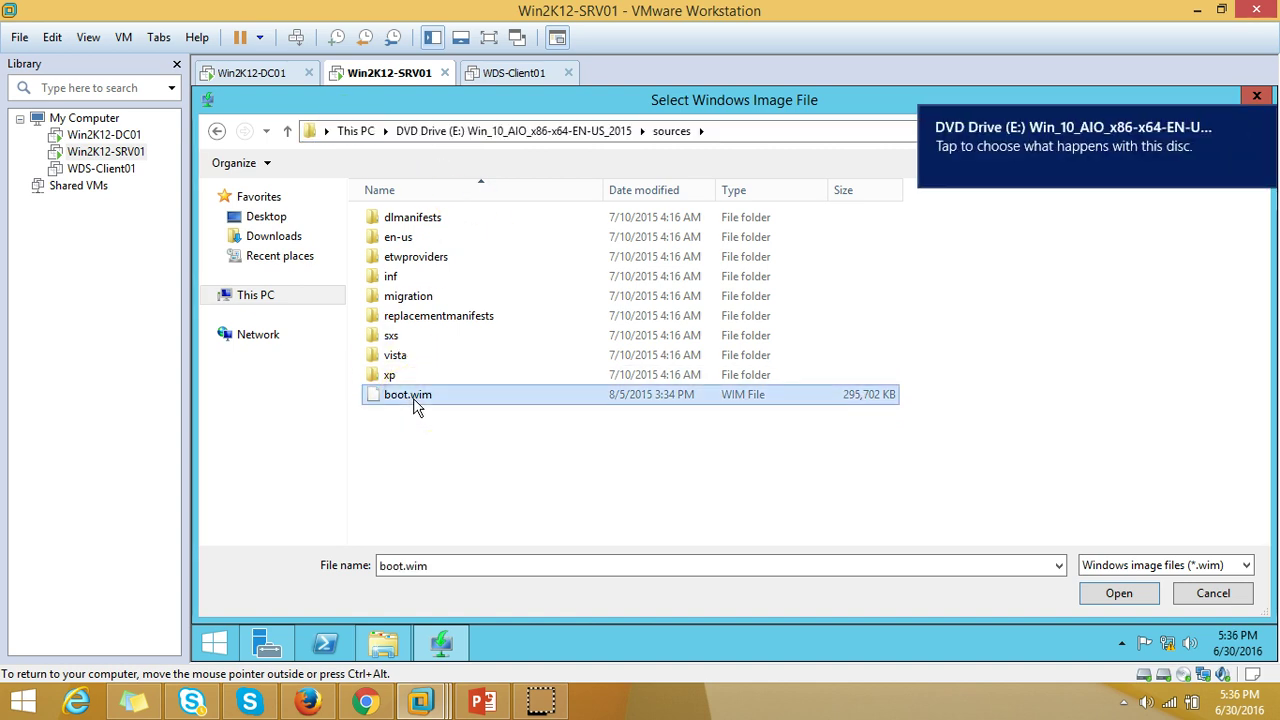
click(846, 486)
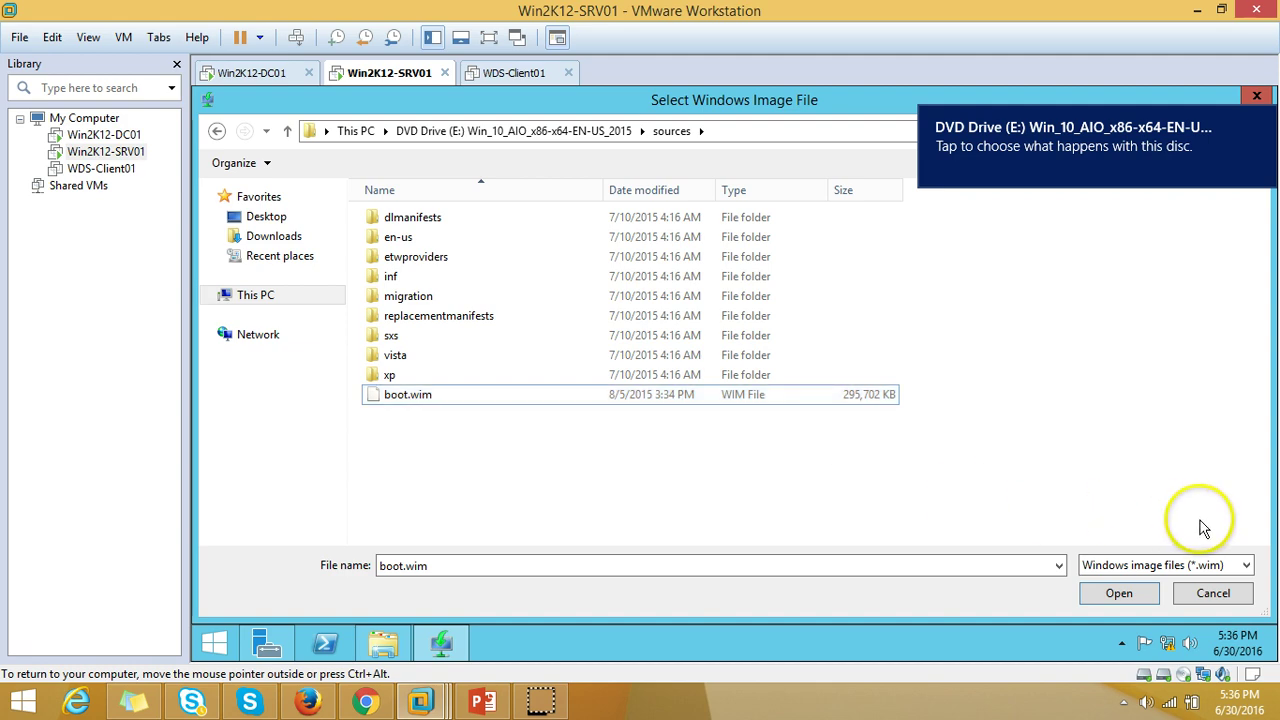
click(1262, 120)
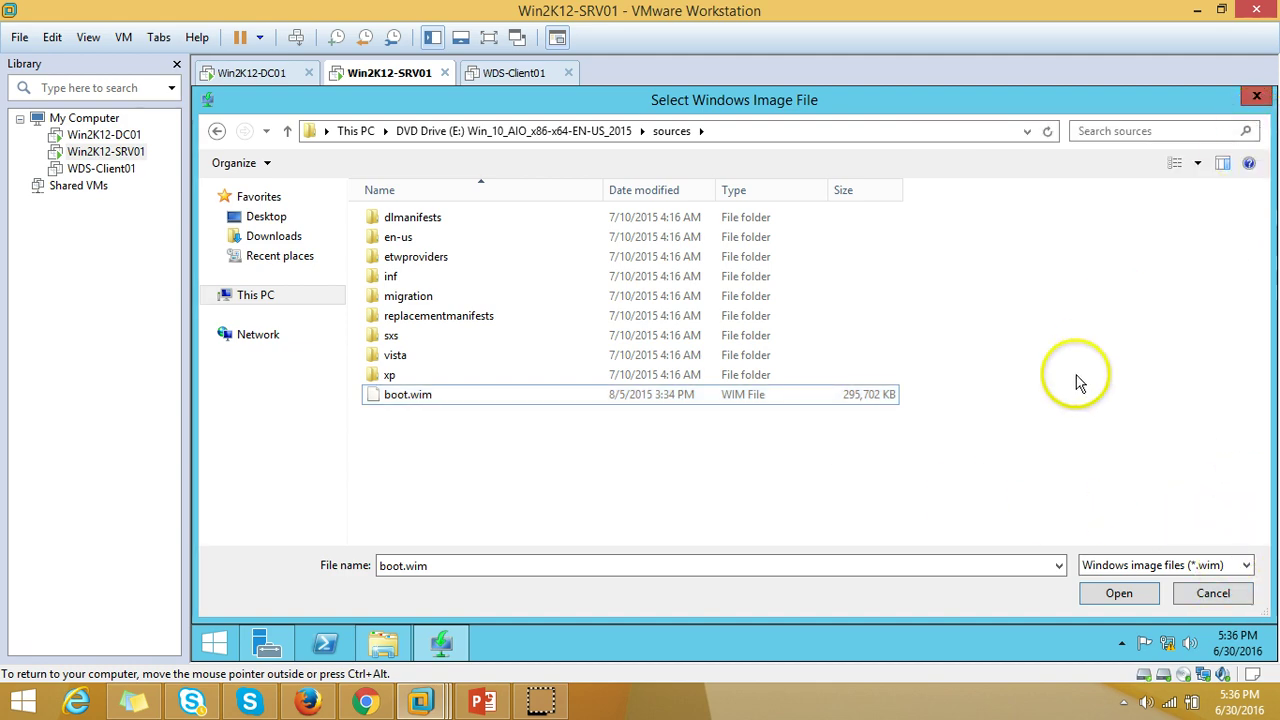
click(645, 400)
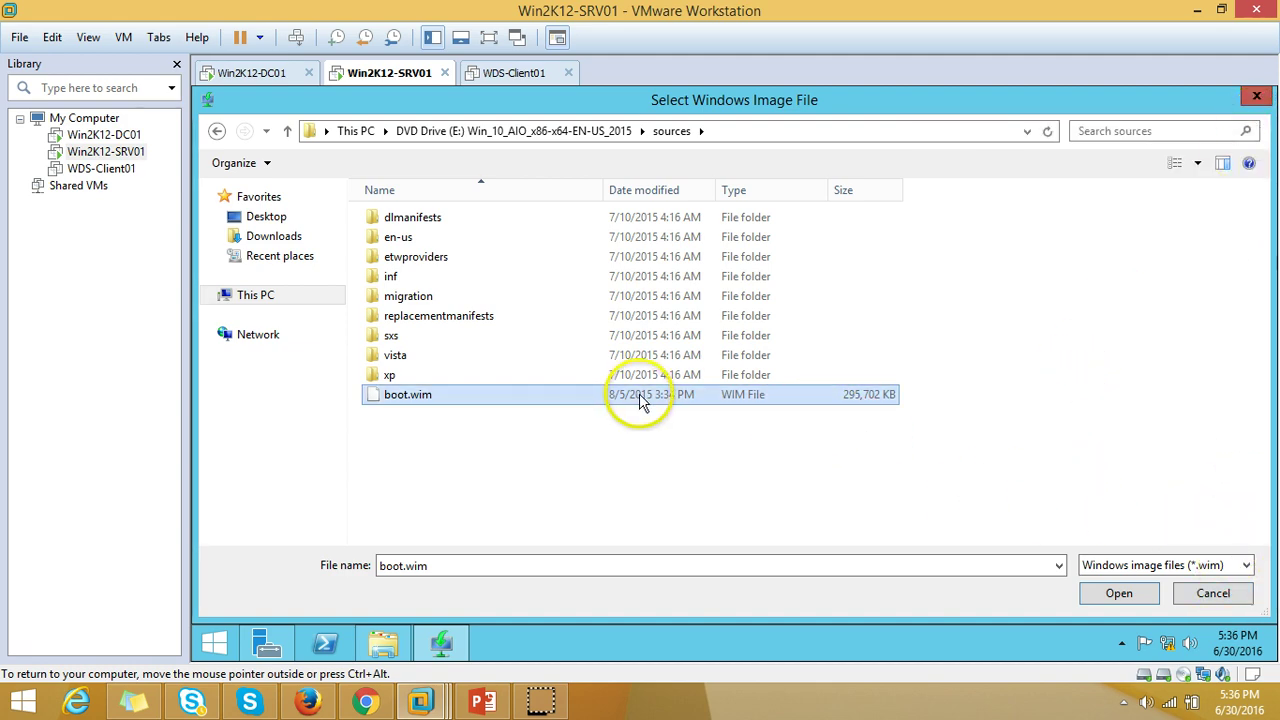
click(1119, 593)
Accept the image name Microsoft Windows Setup (x86) and begin adding the boot image
click(842, 536)
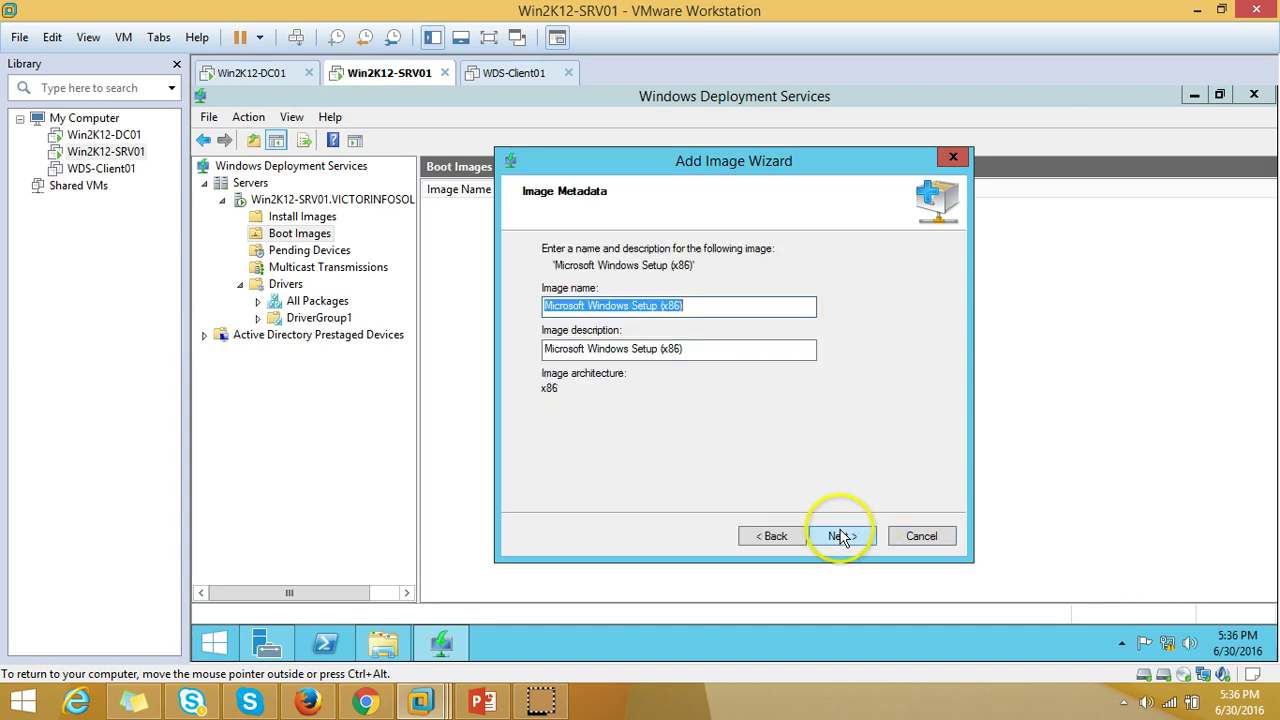
click(700, 312)
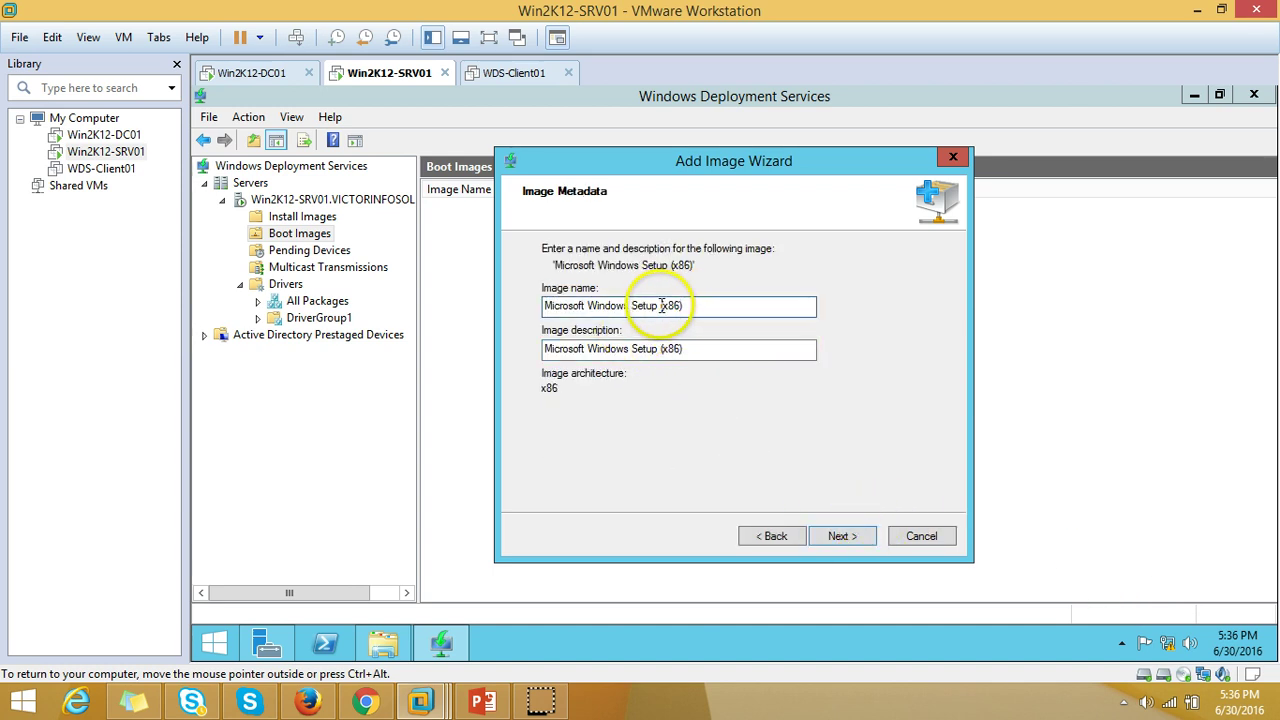
drag(688, 308, 572, 312)
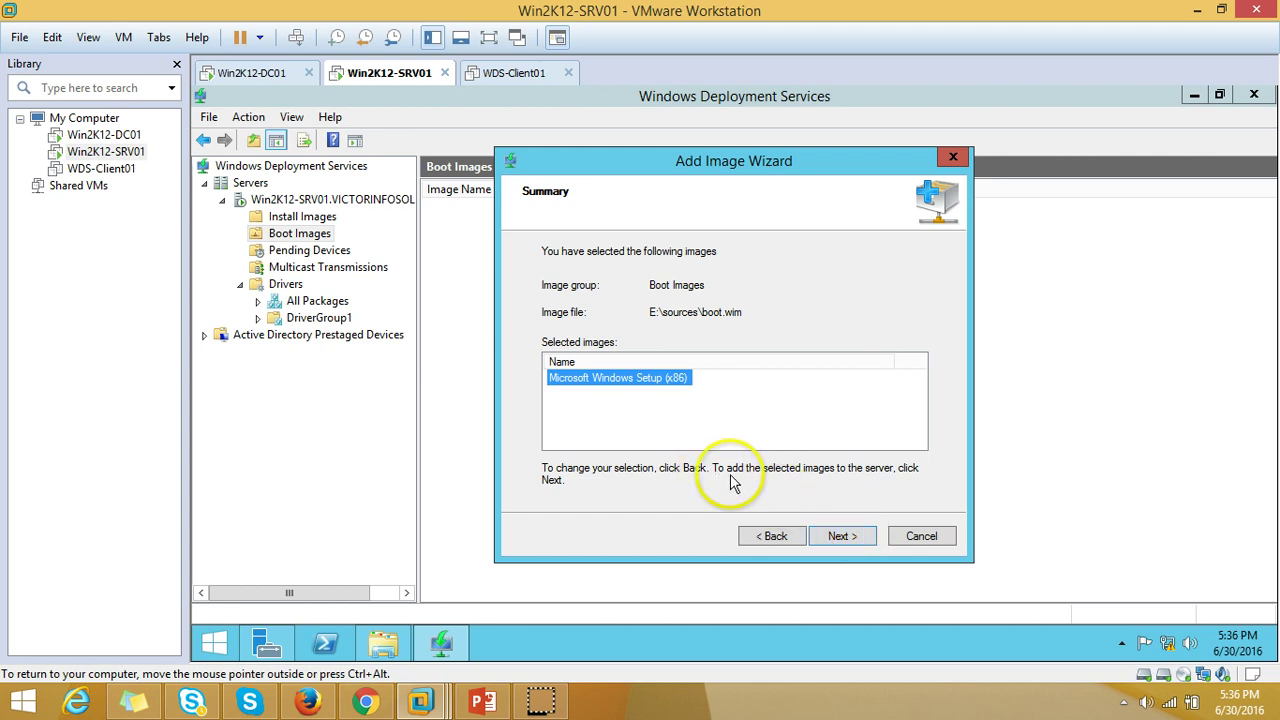
click(855, 540)
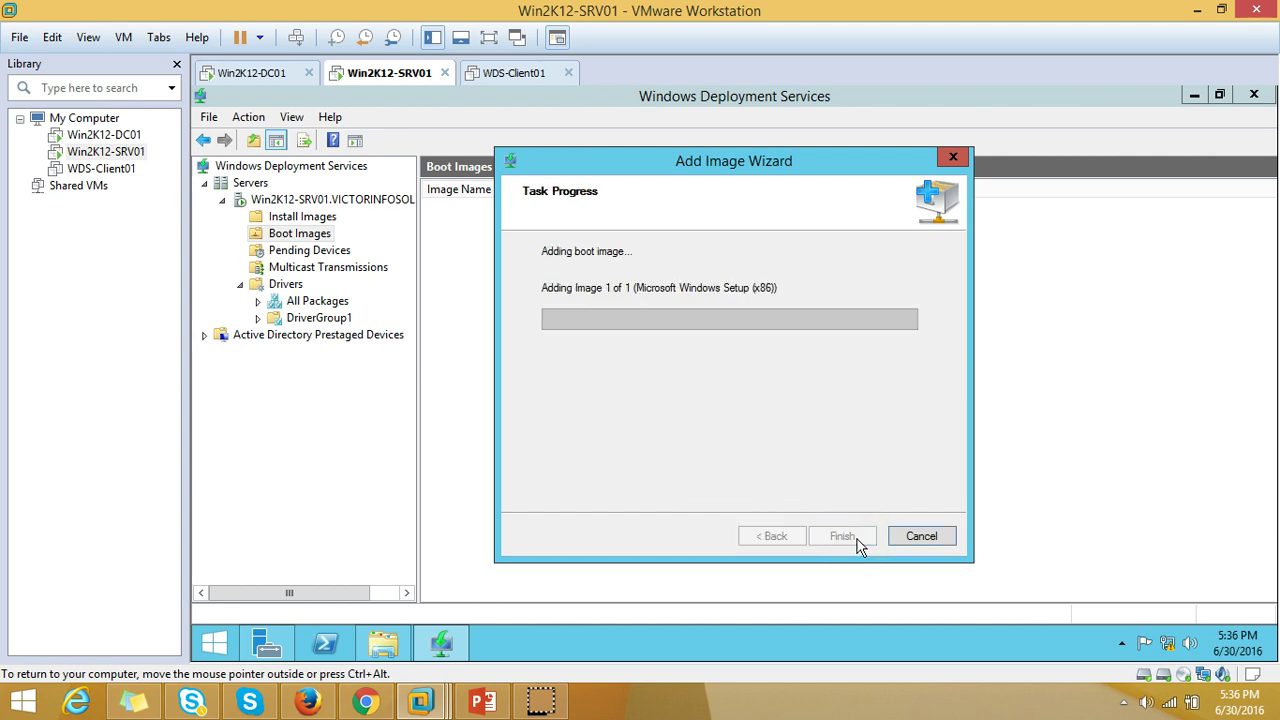
click(741, 456)
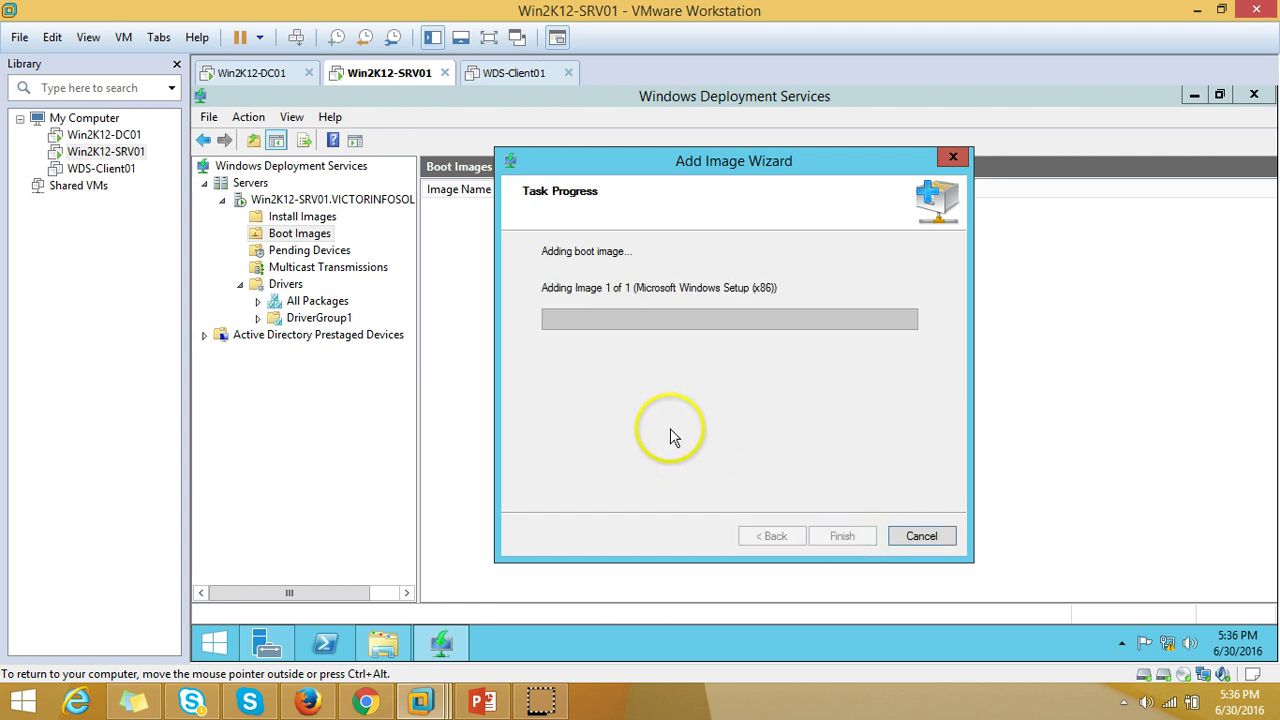
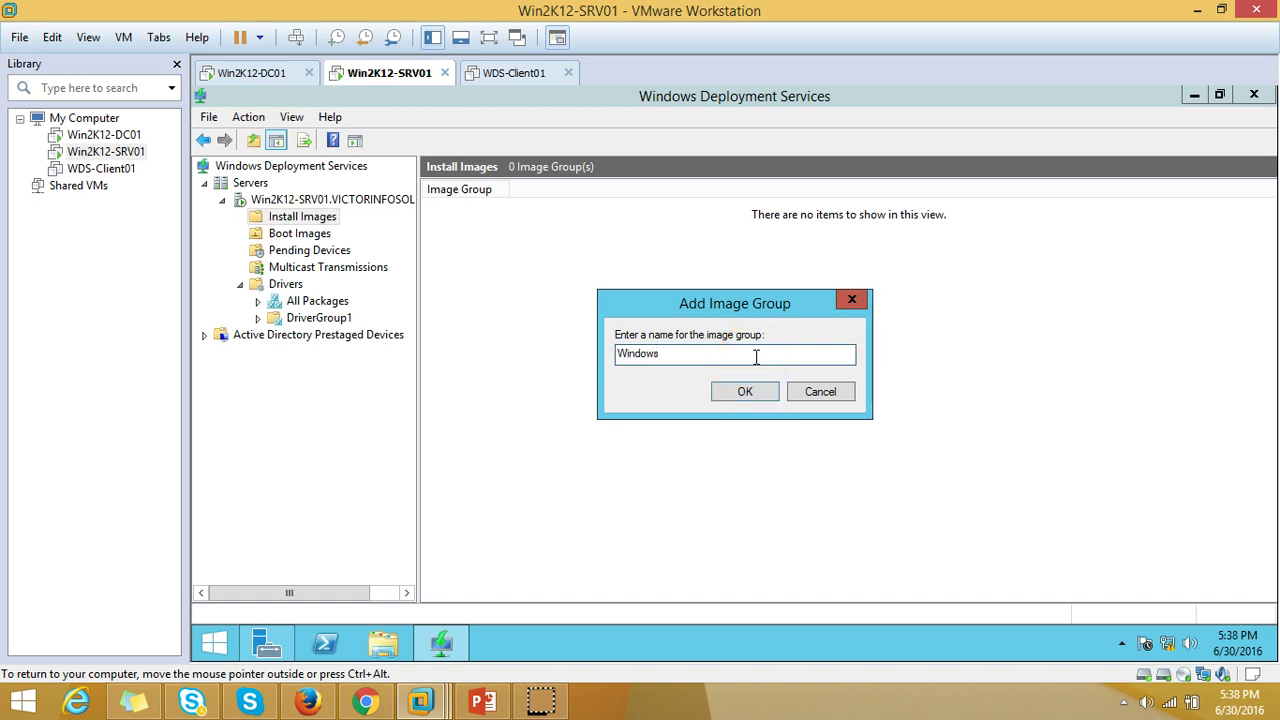
Create the Windows8.1 image group and choose E:\sources\install.wim as its install image source
text(1)
key(Return)
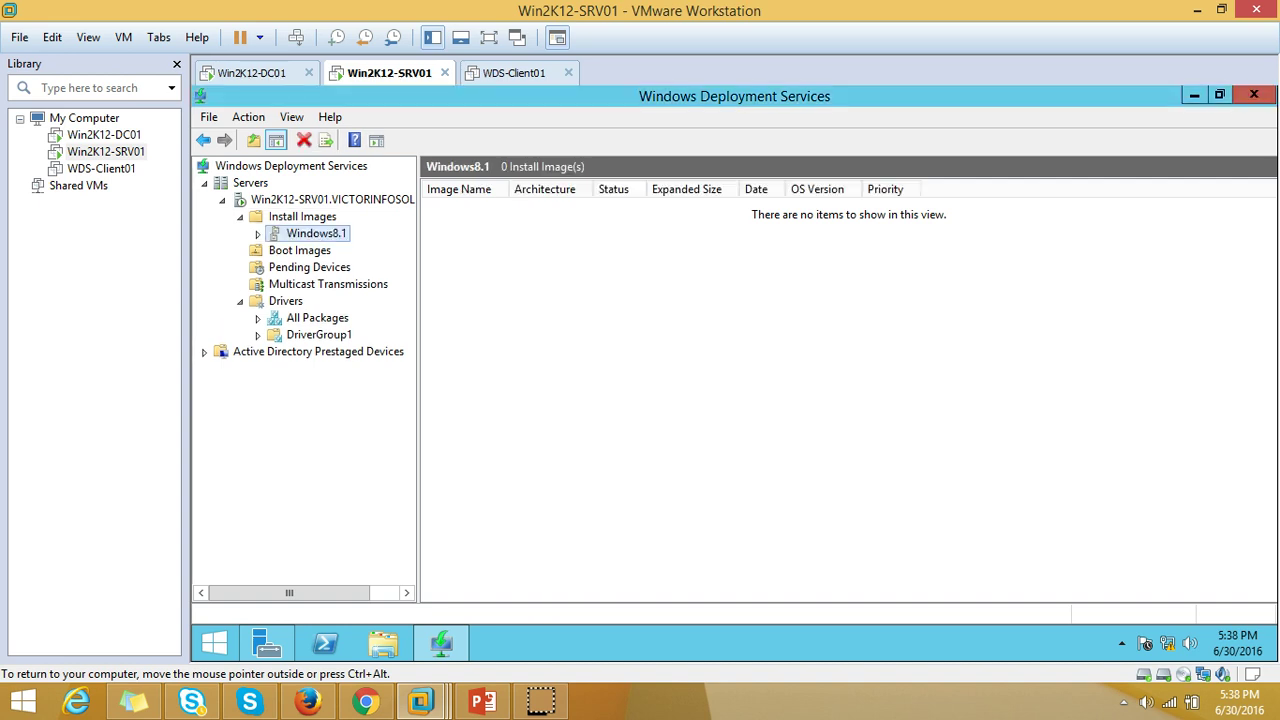
right_click(310, 233)
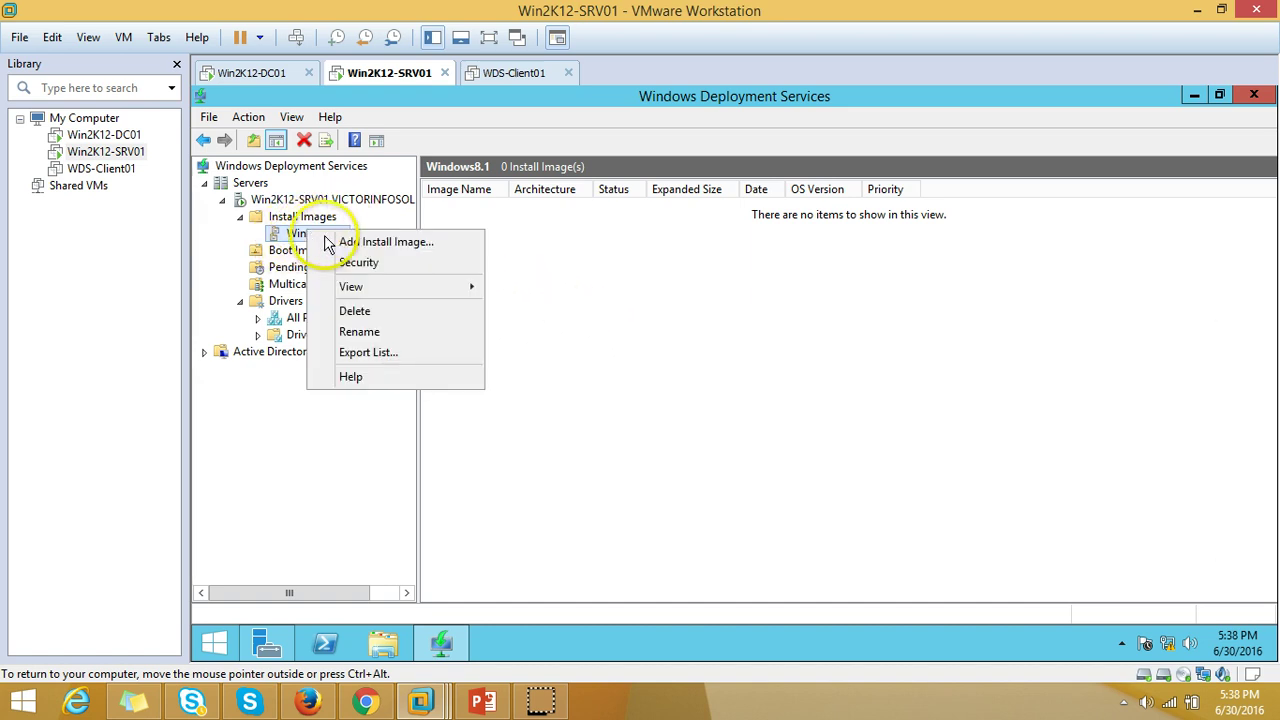
click(376, 243)
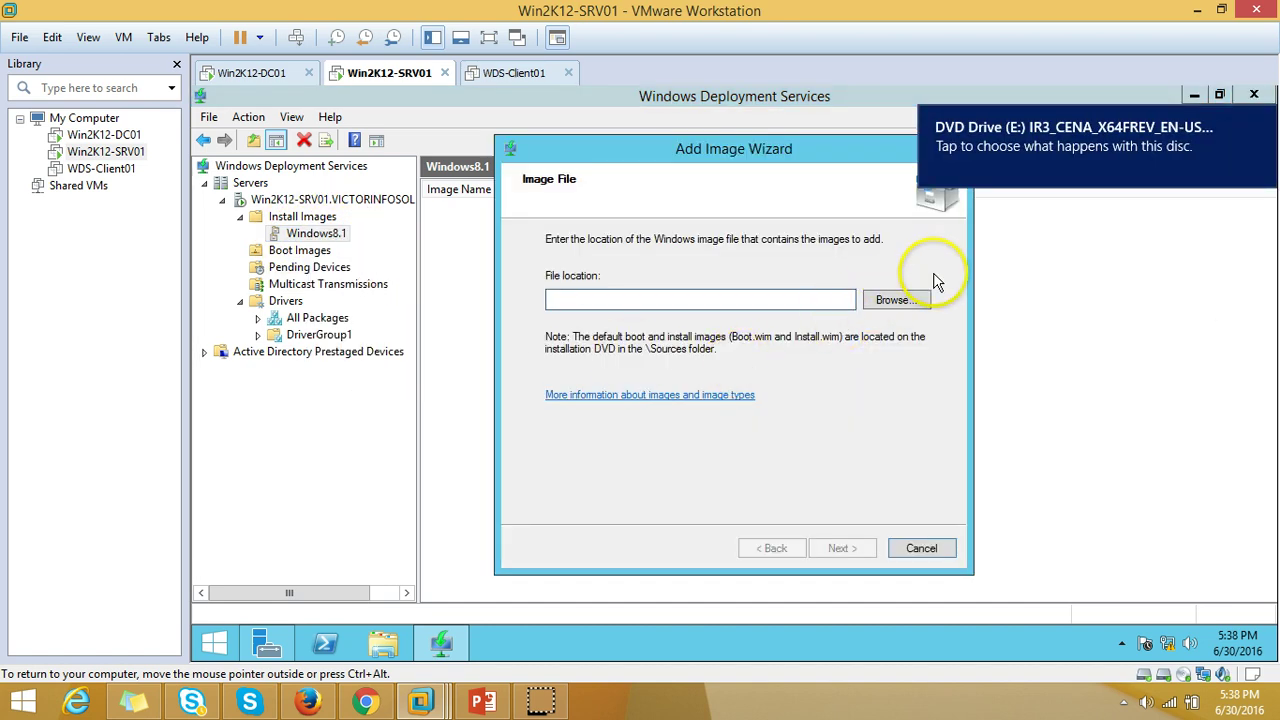
click(905, 298)
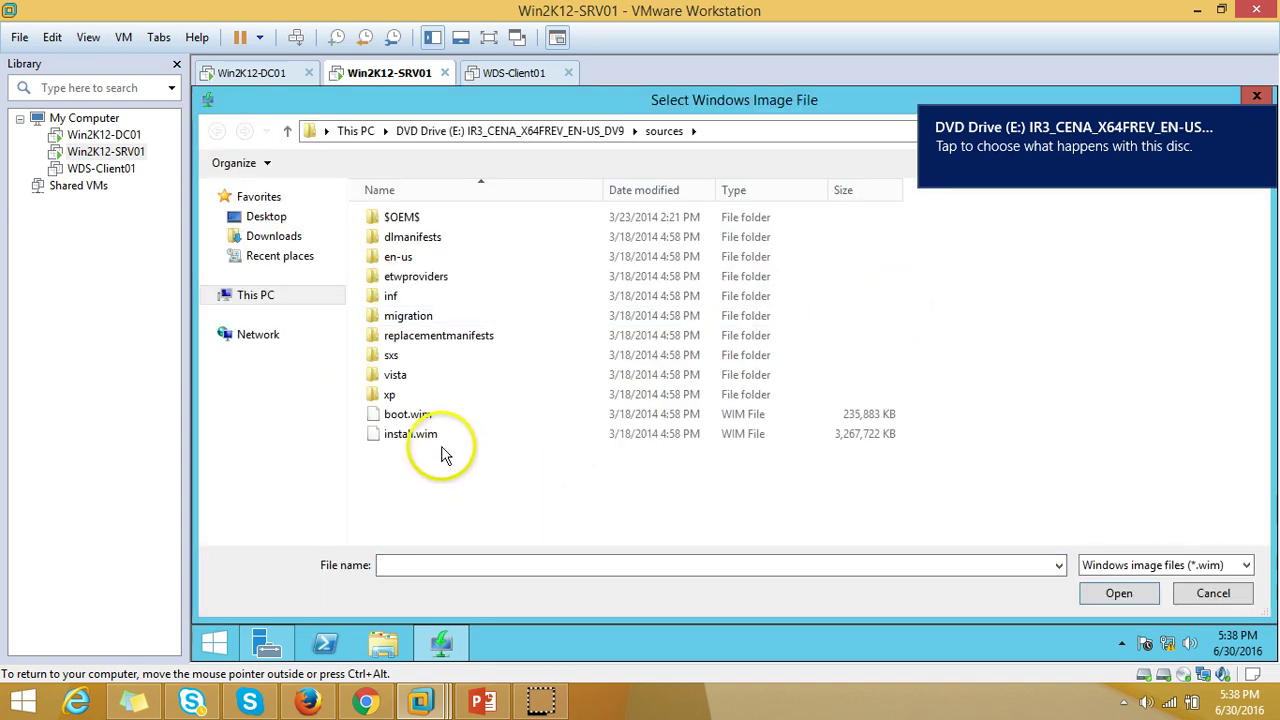
click(412, 444)
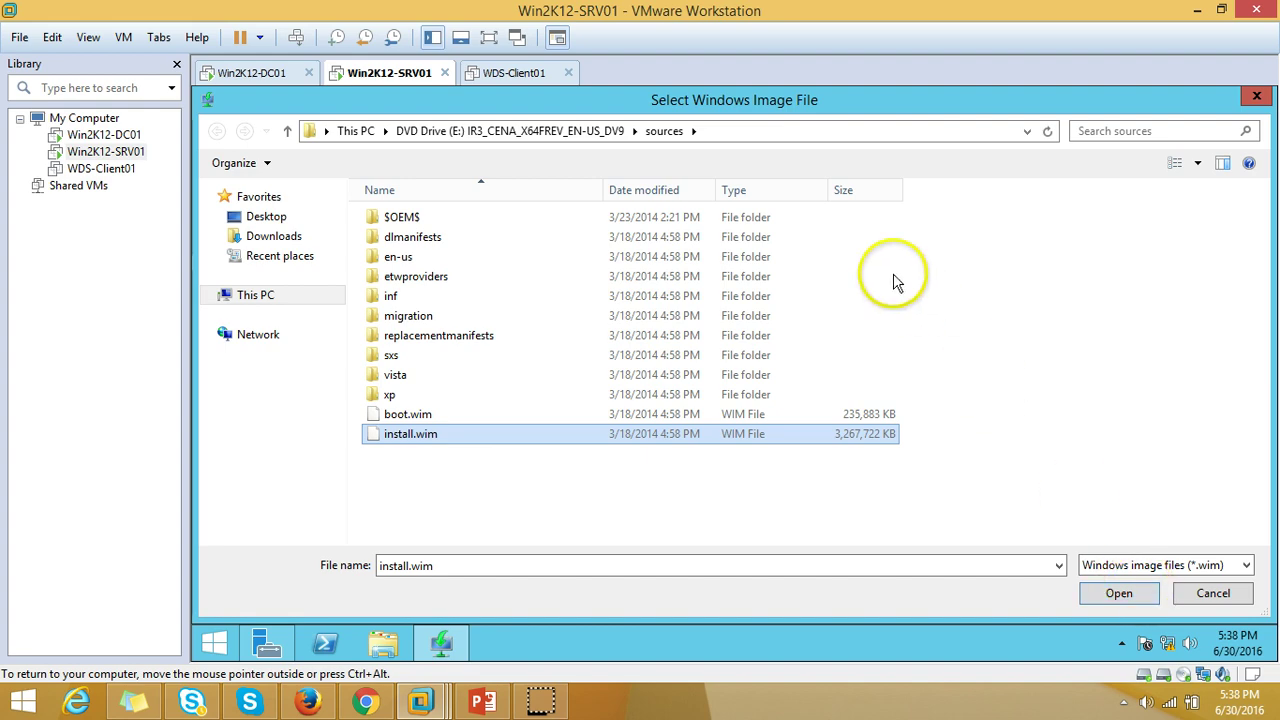
click(775, 131)
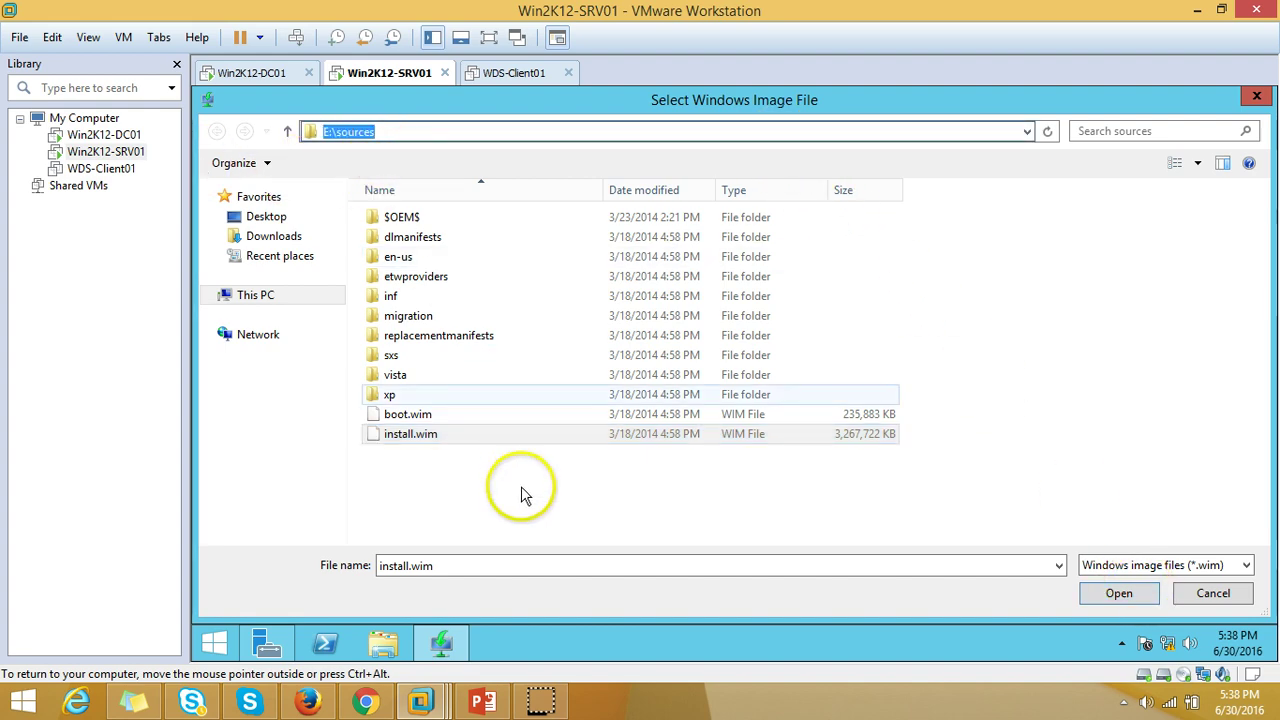
click(466, 434)
Confirm the source and proceed through the wizard to start adding Windows 8.1 Enterprise
click(1118, 593)
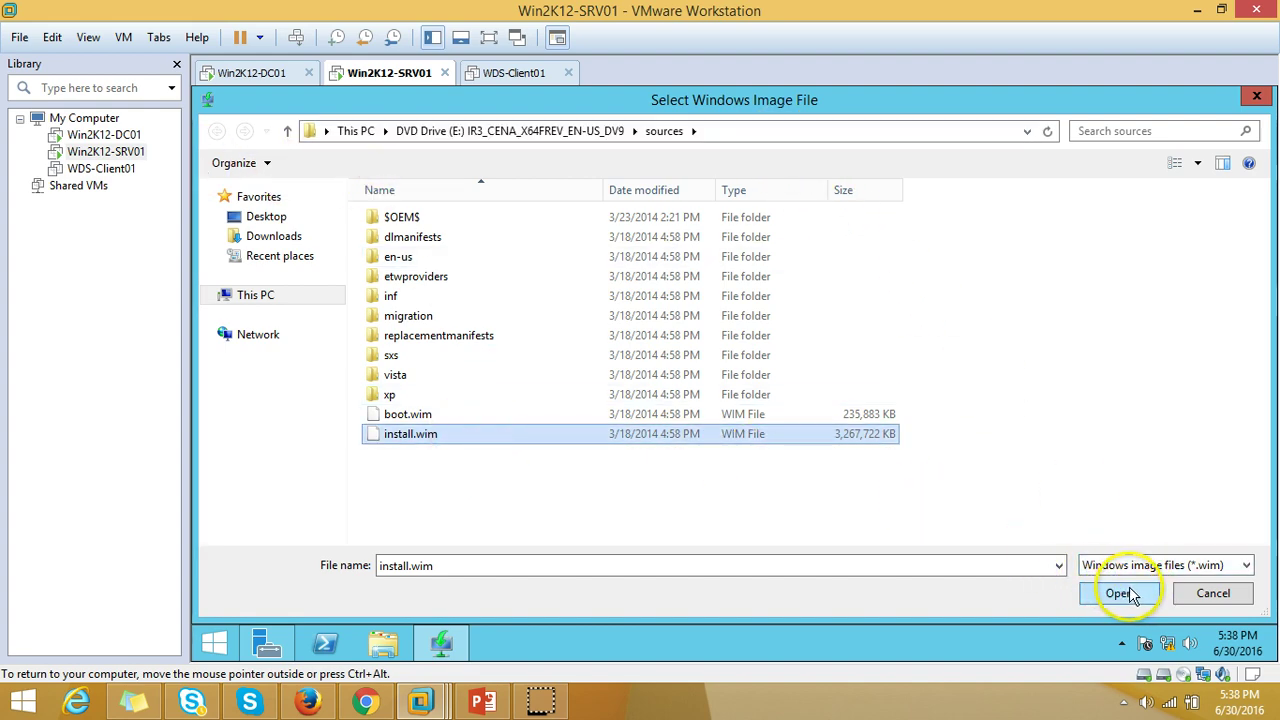
click(840, 548)
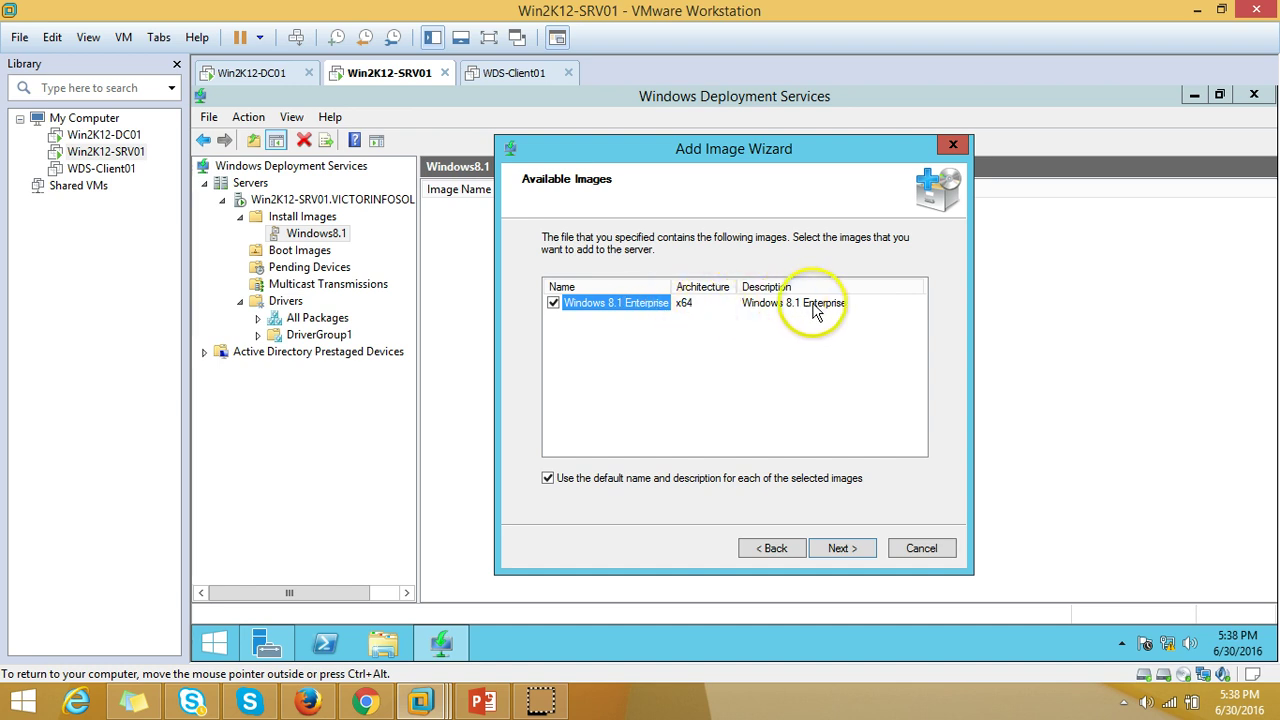
click(847, 556)
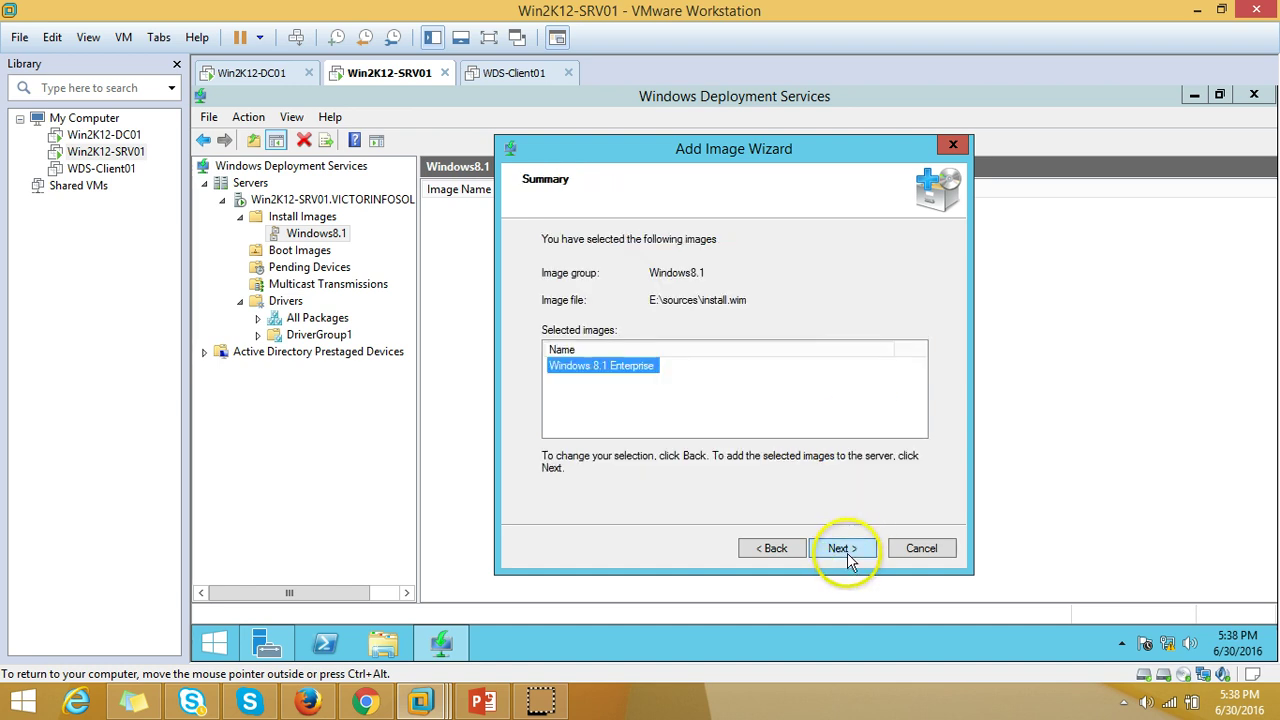
click(843, 551)
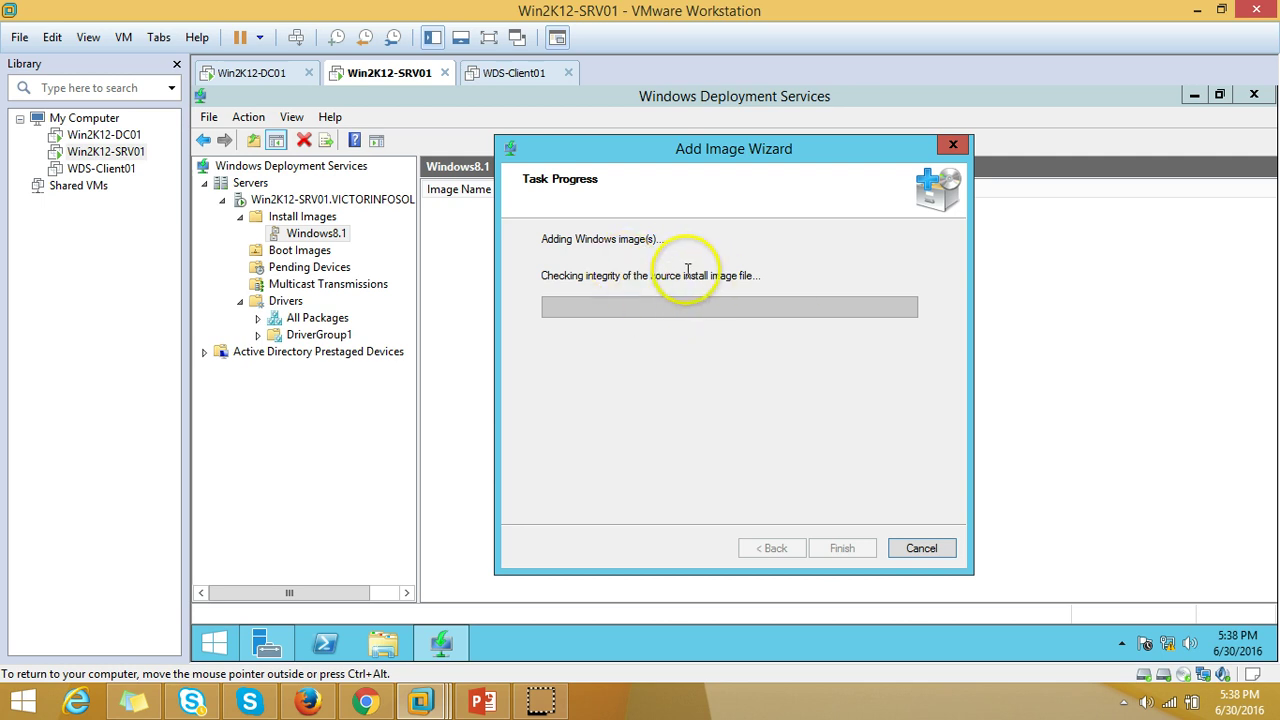
drag(563, 281, 721, 272)
drag(584, 279, 714, 354)
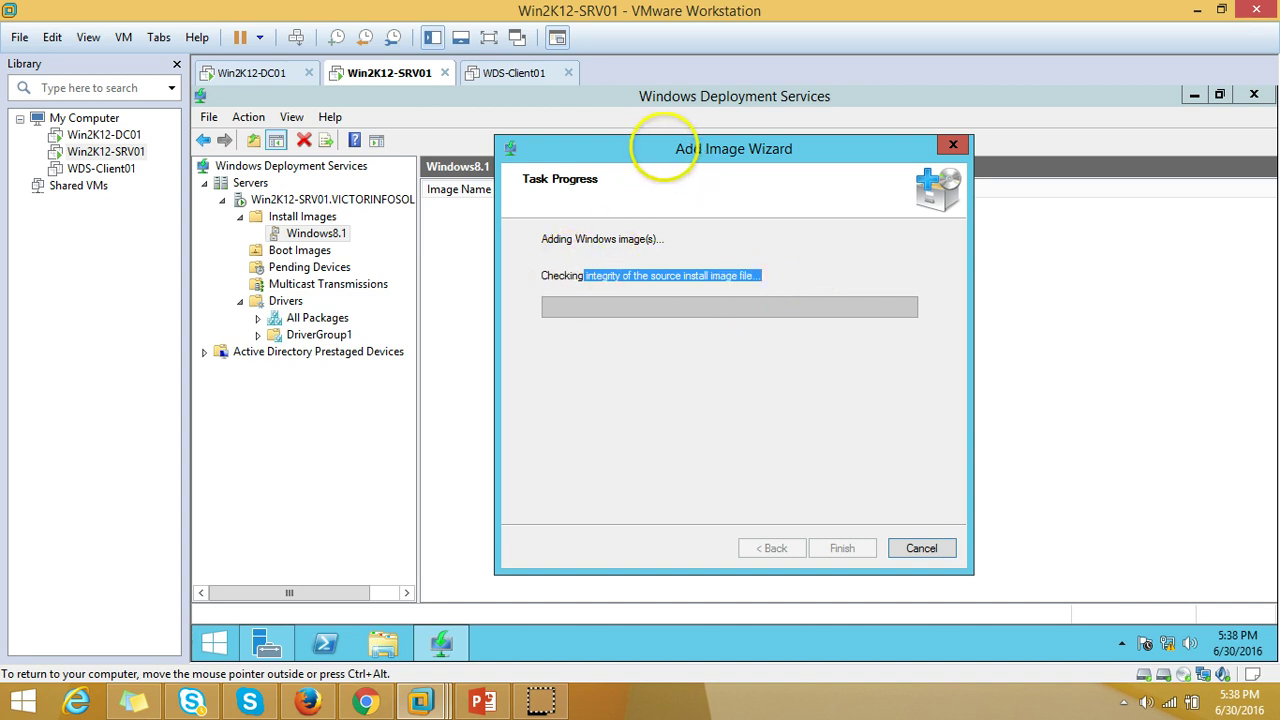
drag(660, 155, 783, 153)
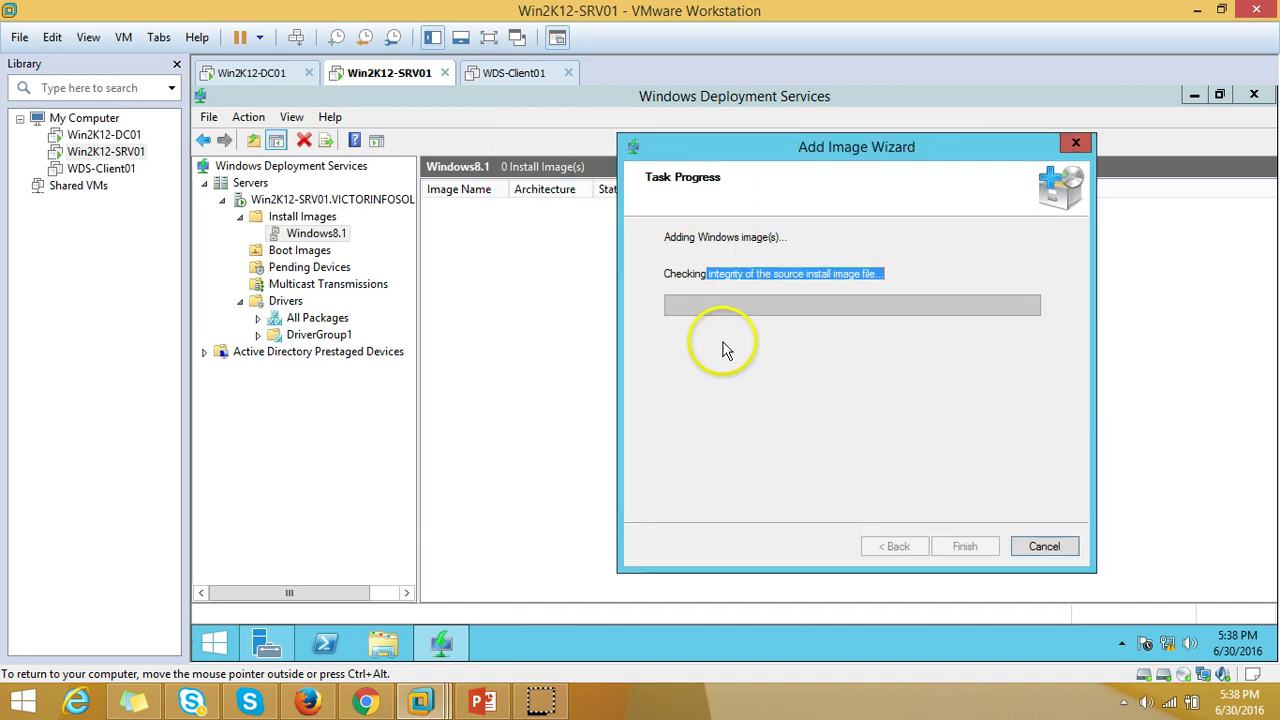
drag(676, 273, 847, 274)
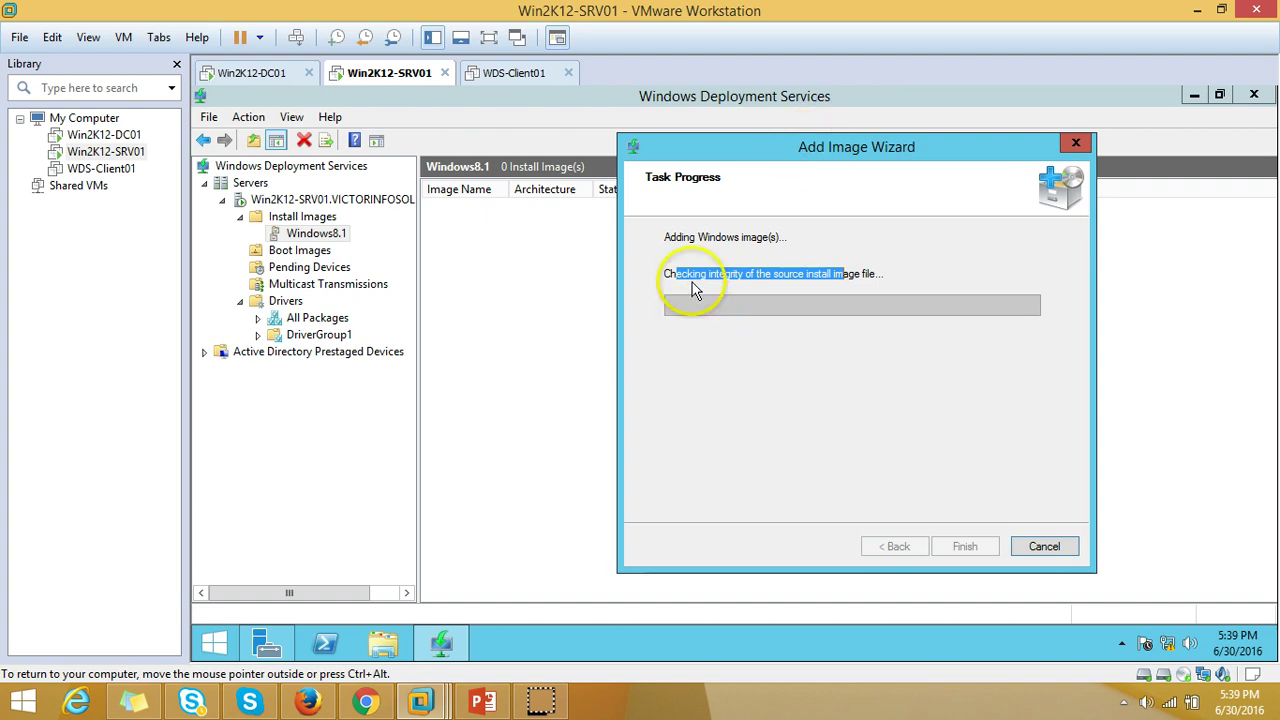
drag(691, 280, 850, 275)
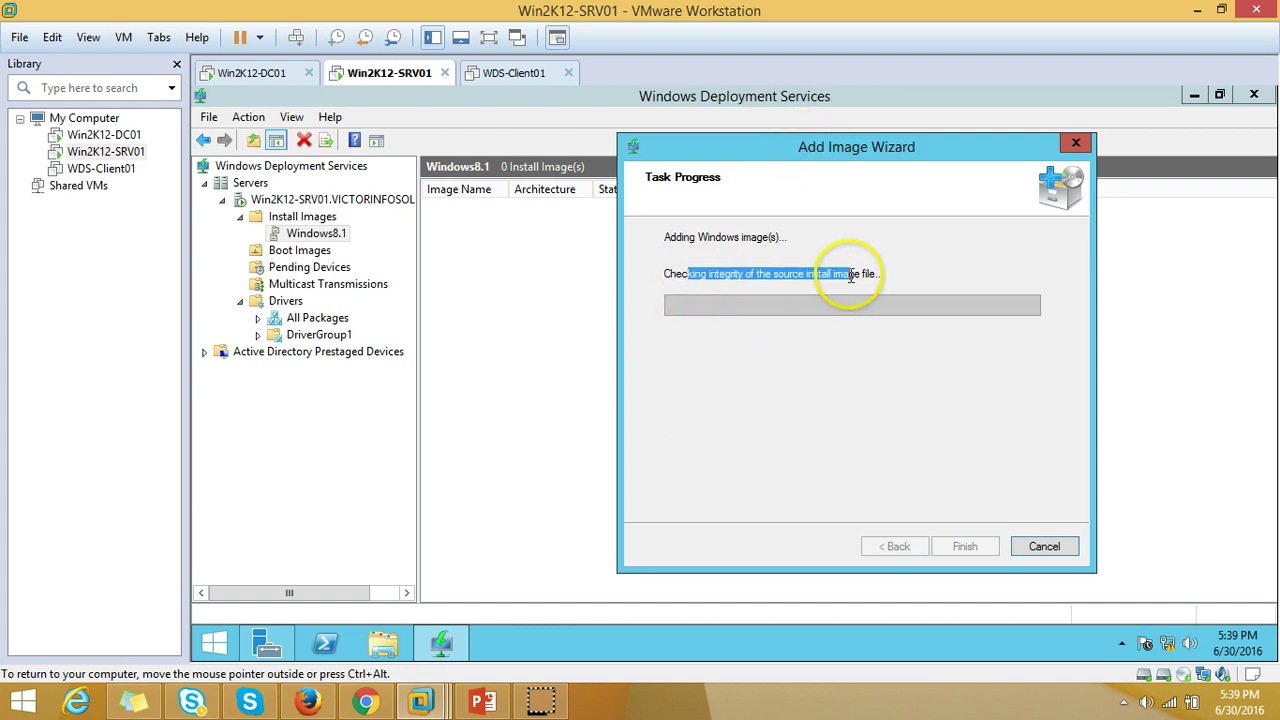
click(490, 702)
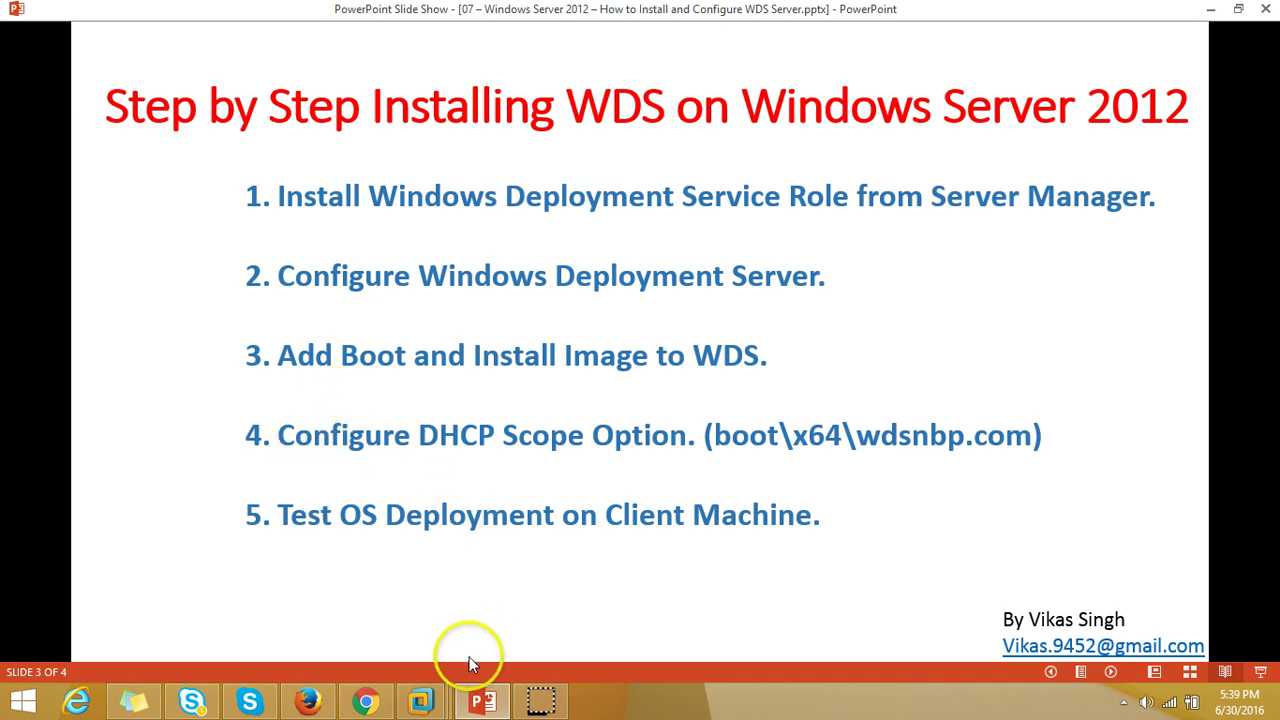
Switch VMware to the Win2K12-DC01 machine and minimize the PowerPoint slide show
click(421, 702)
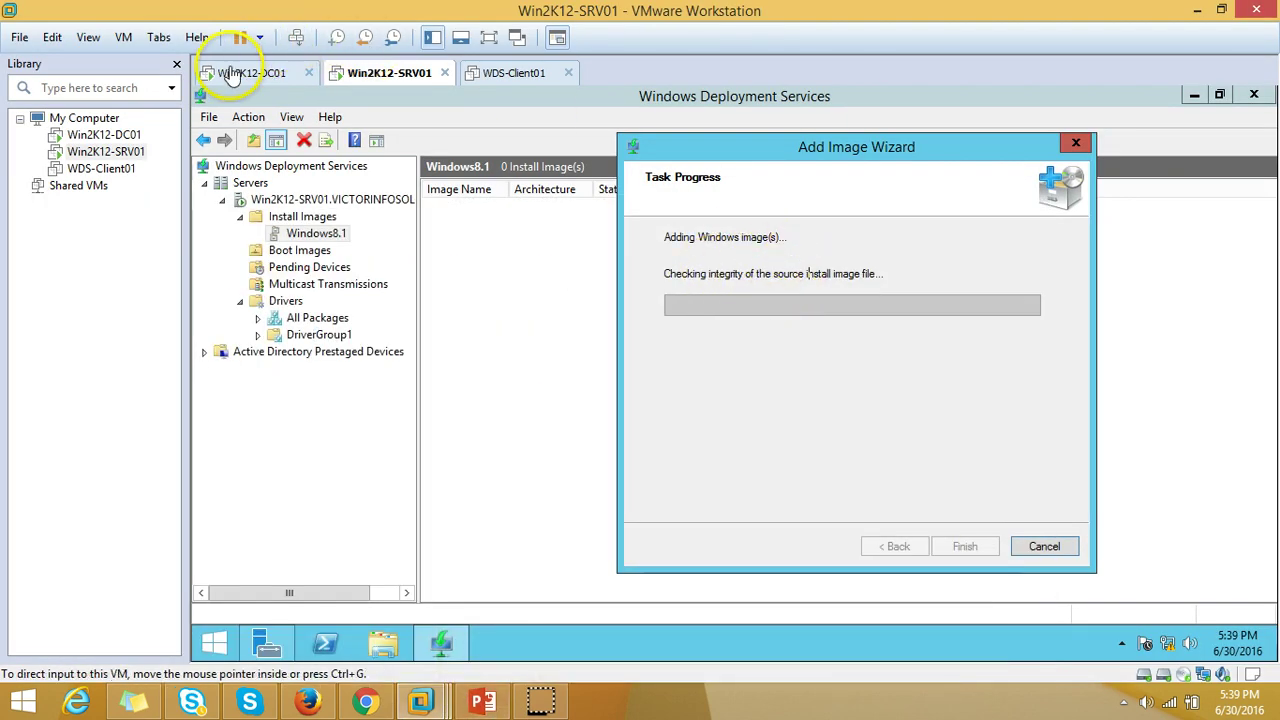
click(246, 73)
click(473, 702)
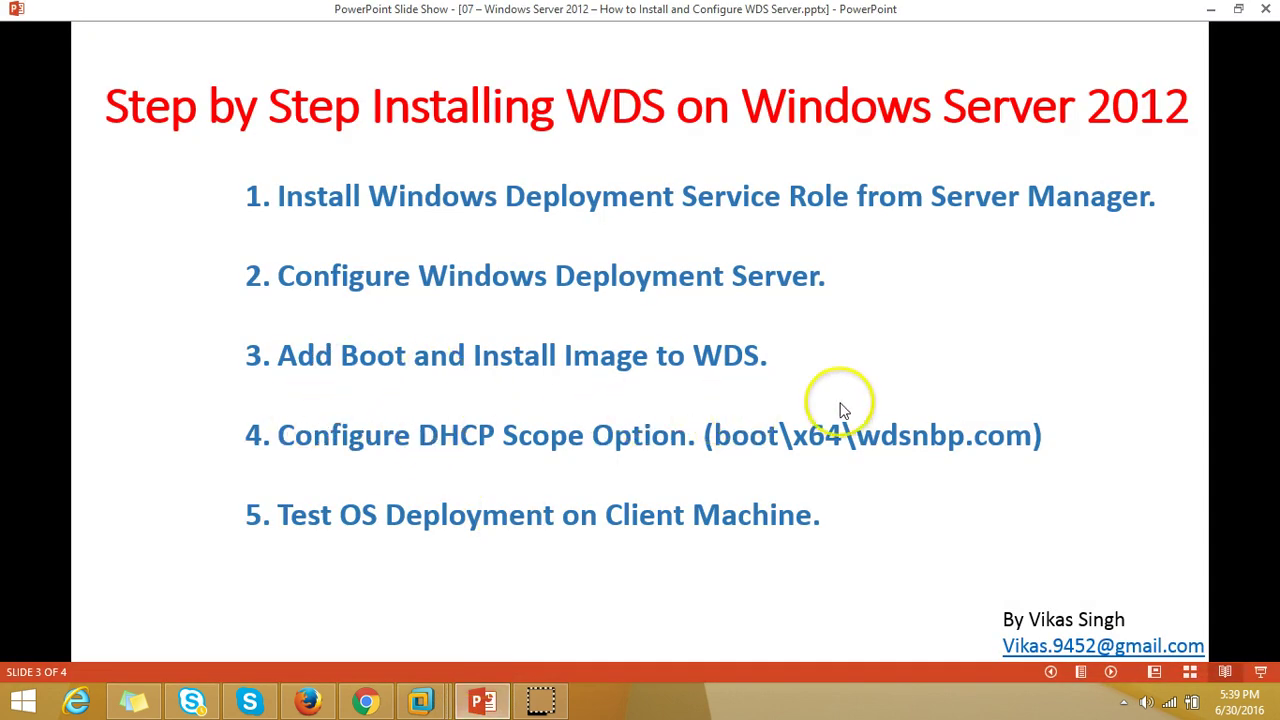
click(488, 708)
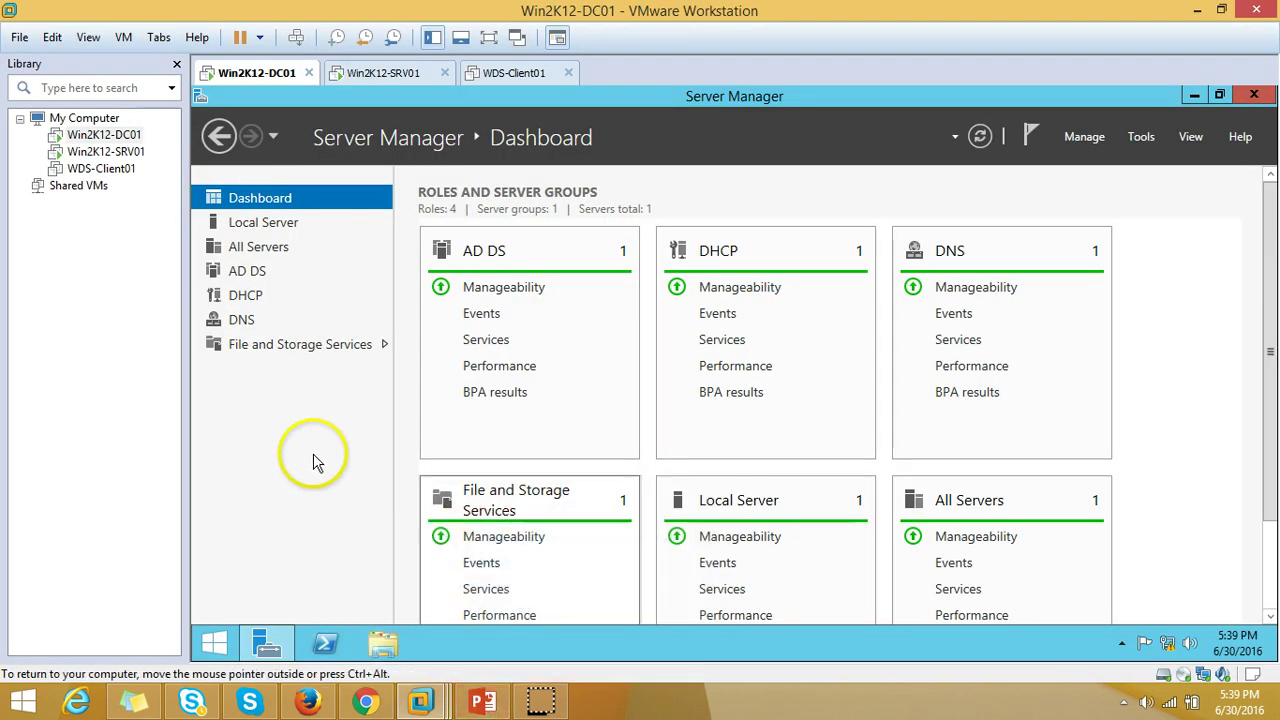
Launch the DHCP console from Server Manager's Tools on Win2K12-DC01 and maximize it
click(1141, 137)
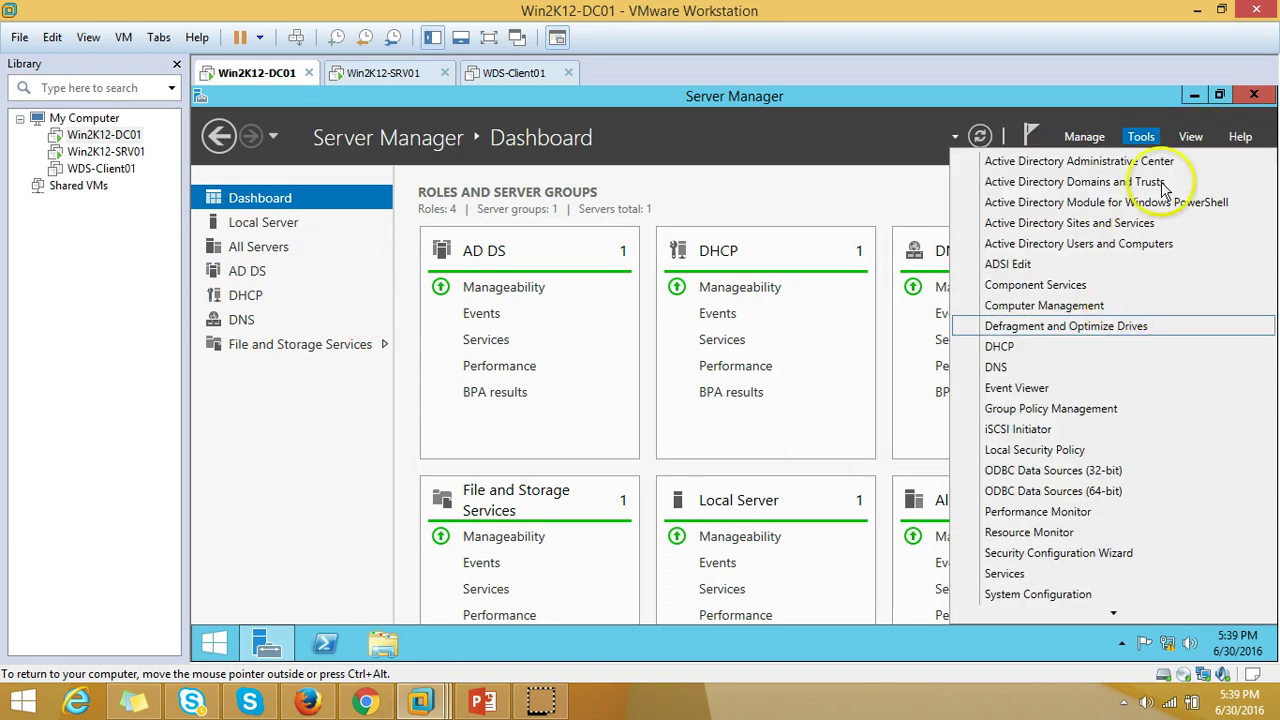
click(1036, 348)
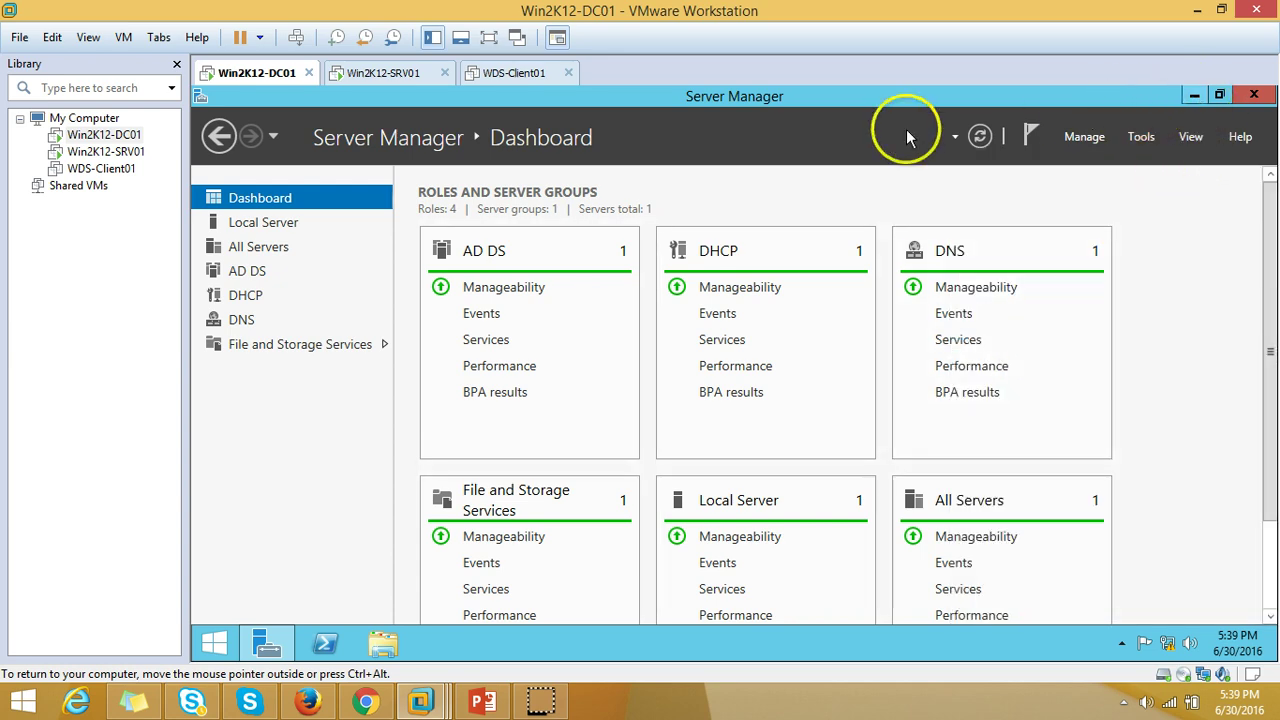
click(385, 72)
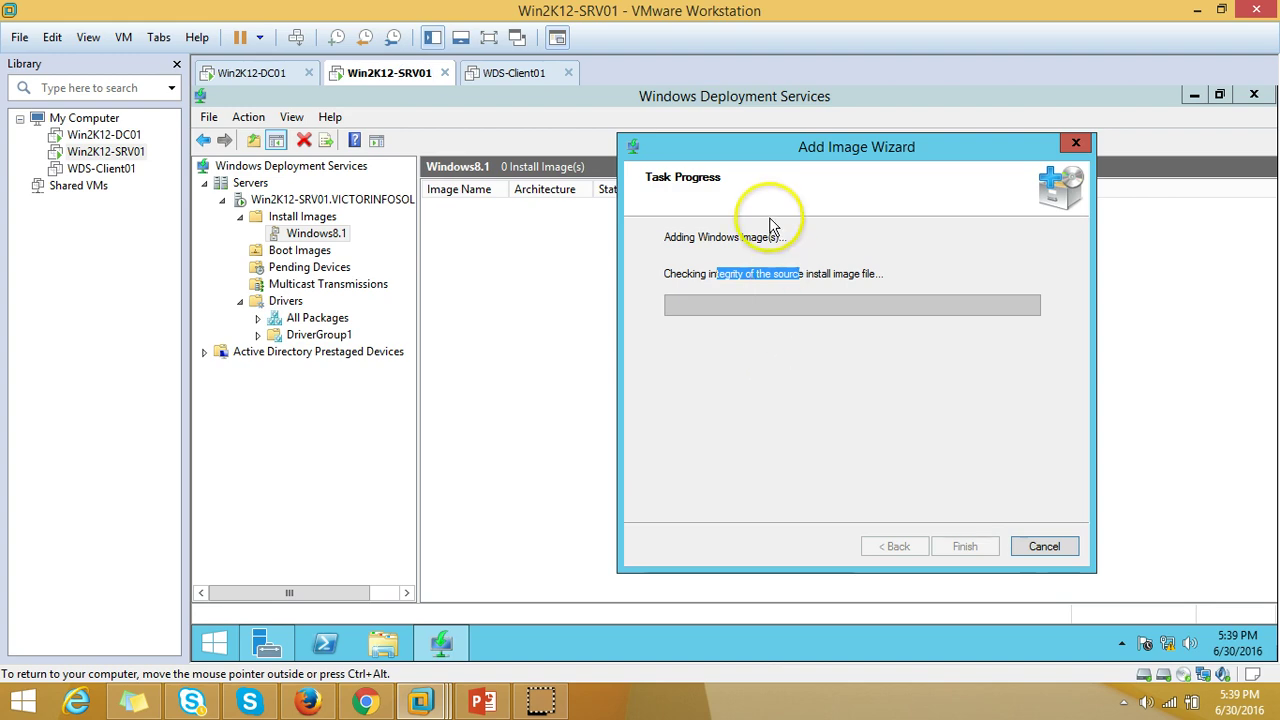
click(245, 72)
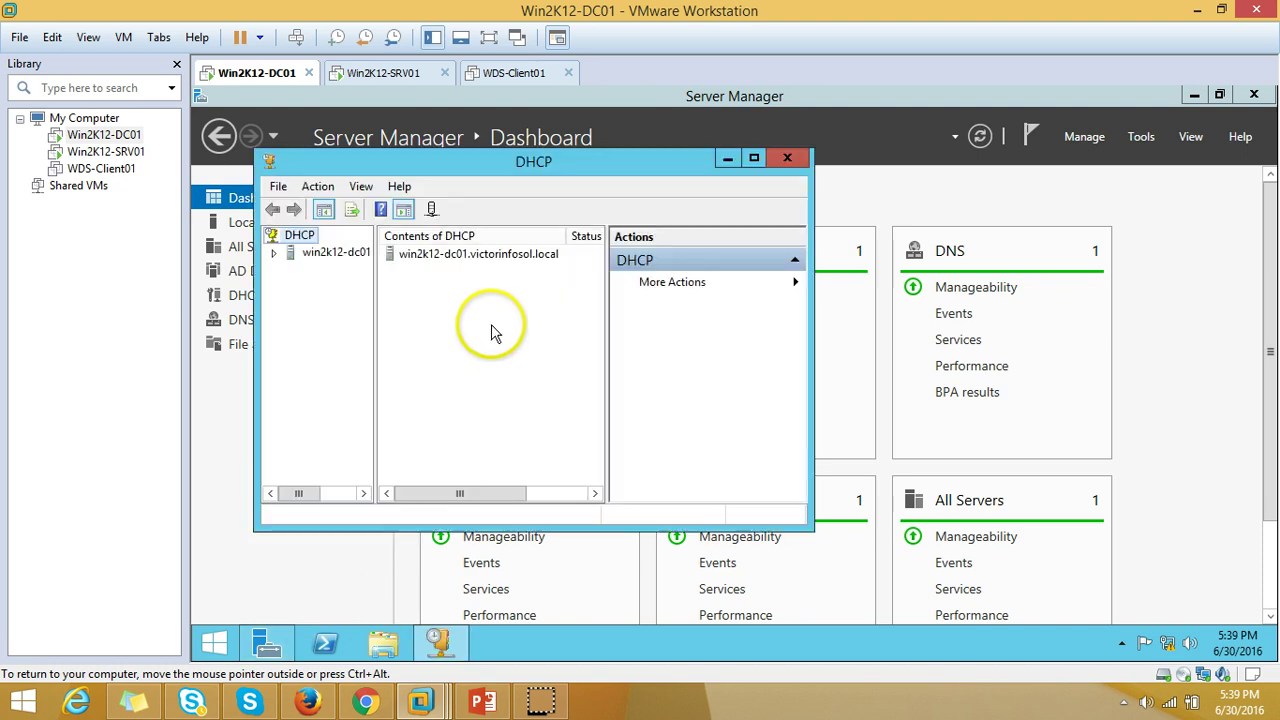
double_click(616, 166)
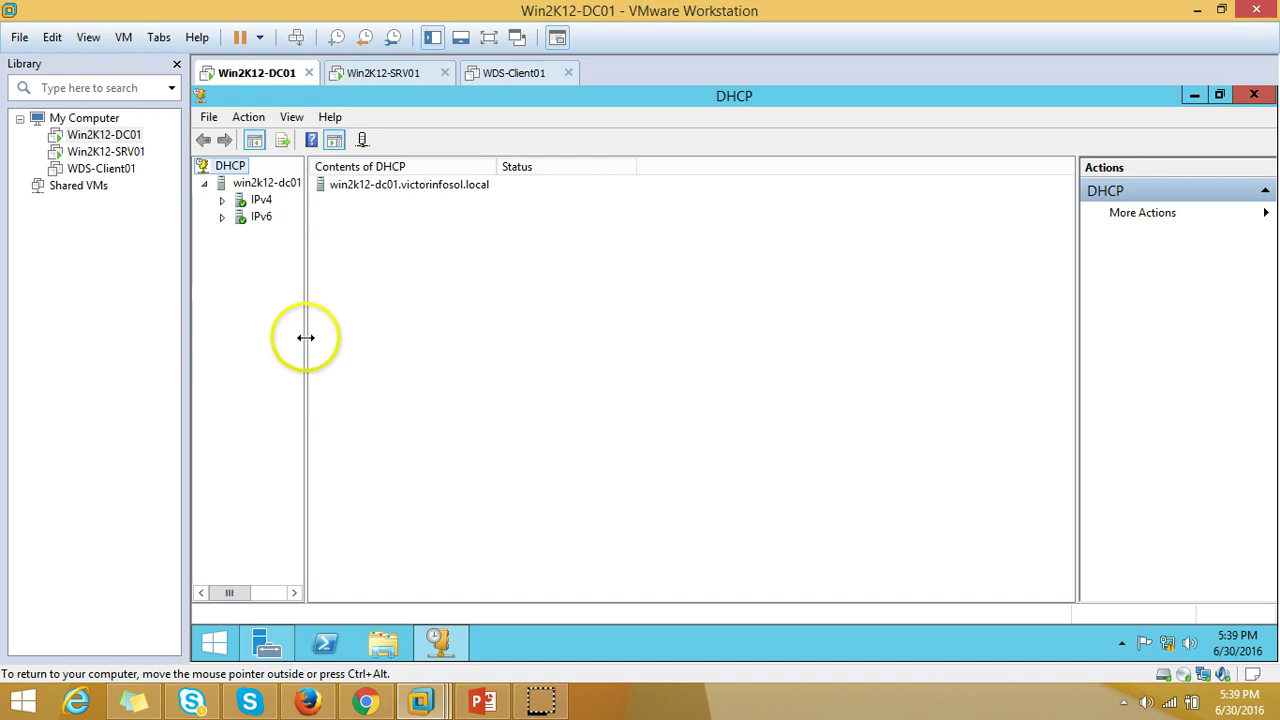
Expand IPv4 and the 192.168.1.0 scope and review its 192.168.1.101–150 address pool
drag(305, 337, 357, 300)
click(222, 200)
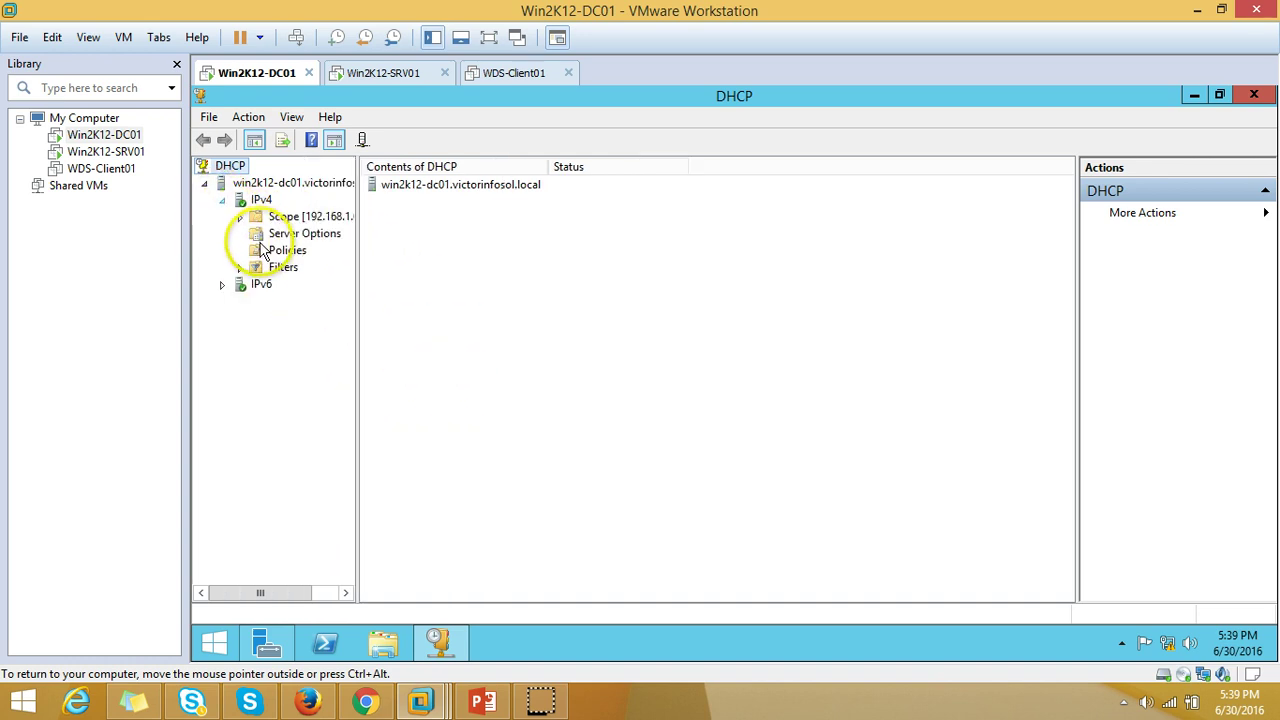
click(240, 218)
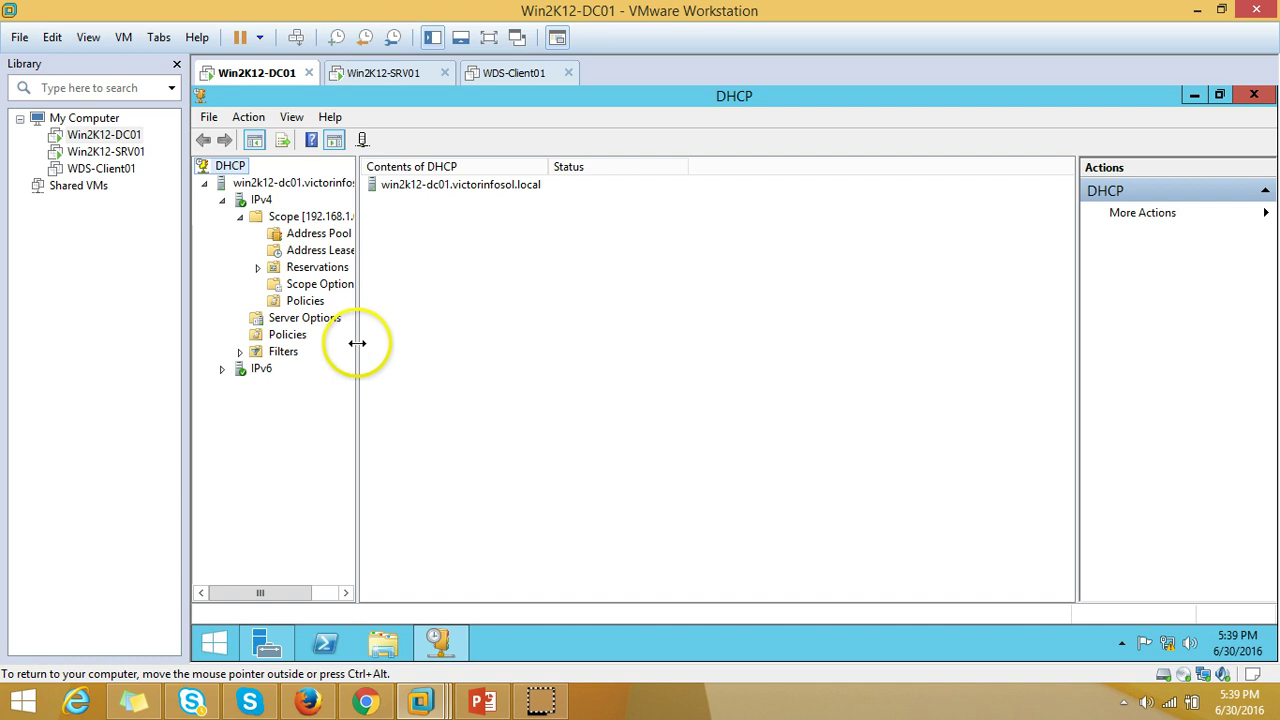
drag(357, 343, 439, 357)
click(333, 287)
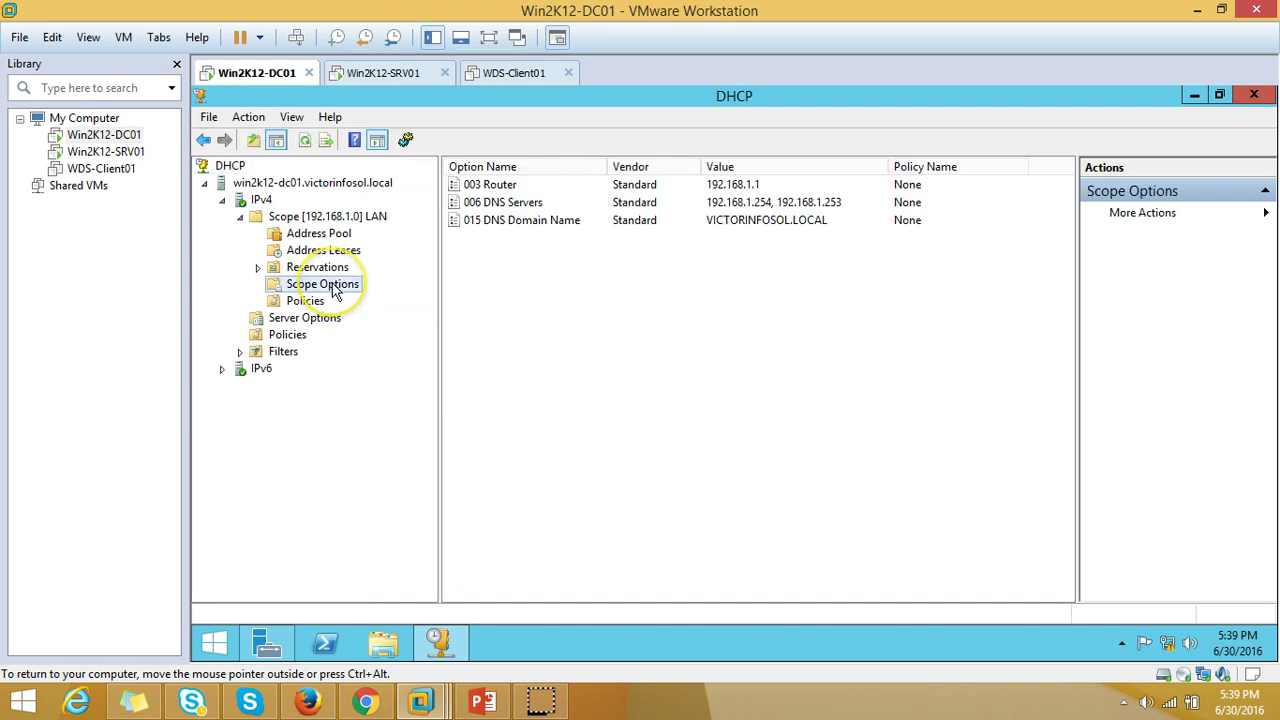
click(320, 233)
click(550, 190)
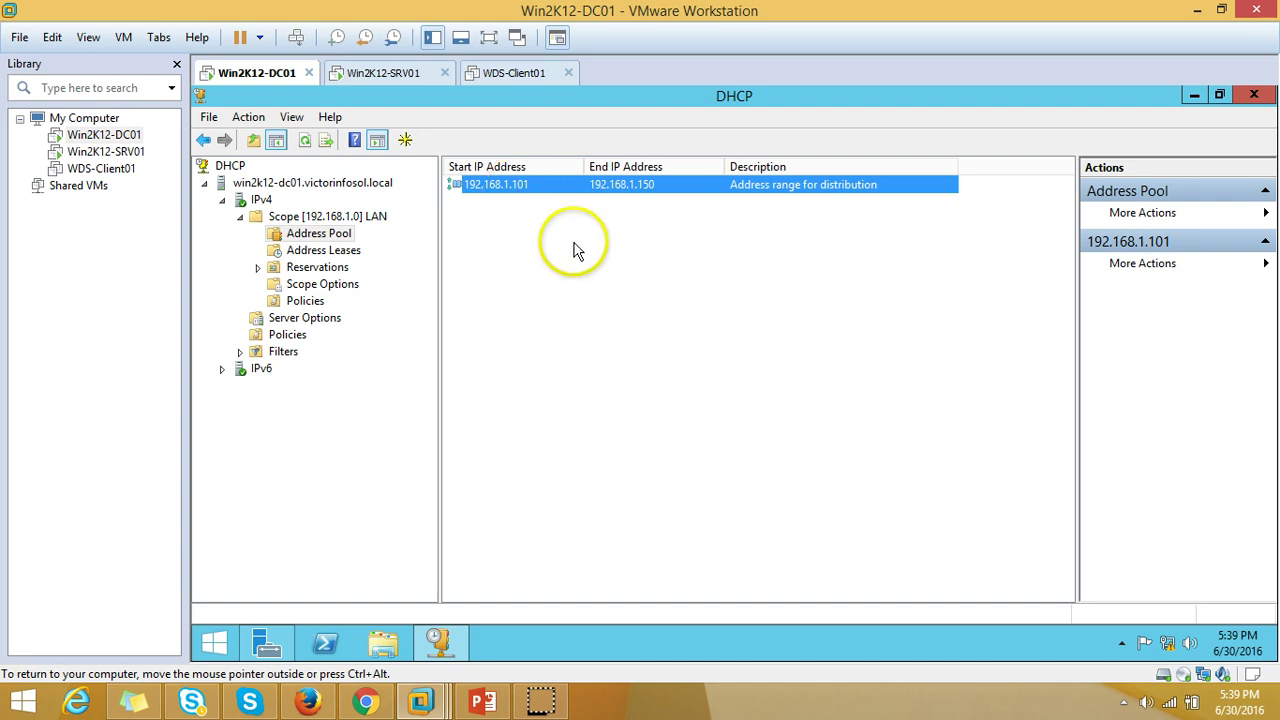
Review the scope's leases and reservations, ending on its options: router 192.168.1.1, DNS servers
click(330, 252)
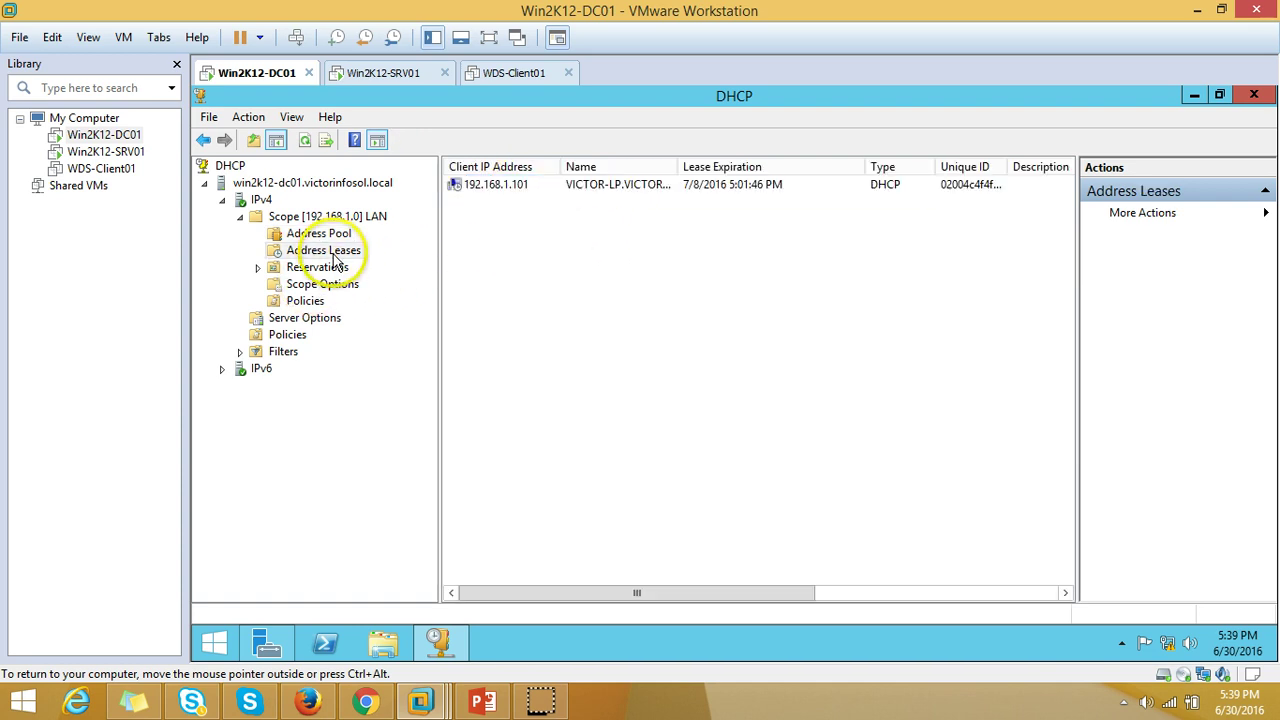
click(518, 185)
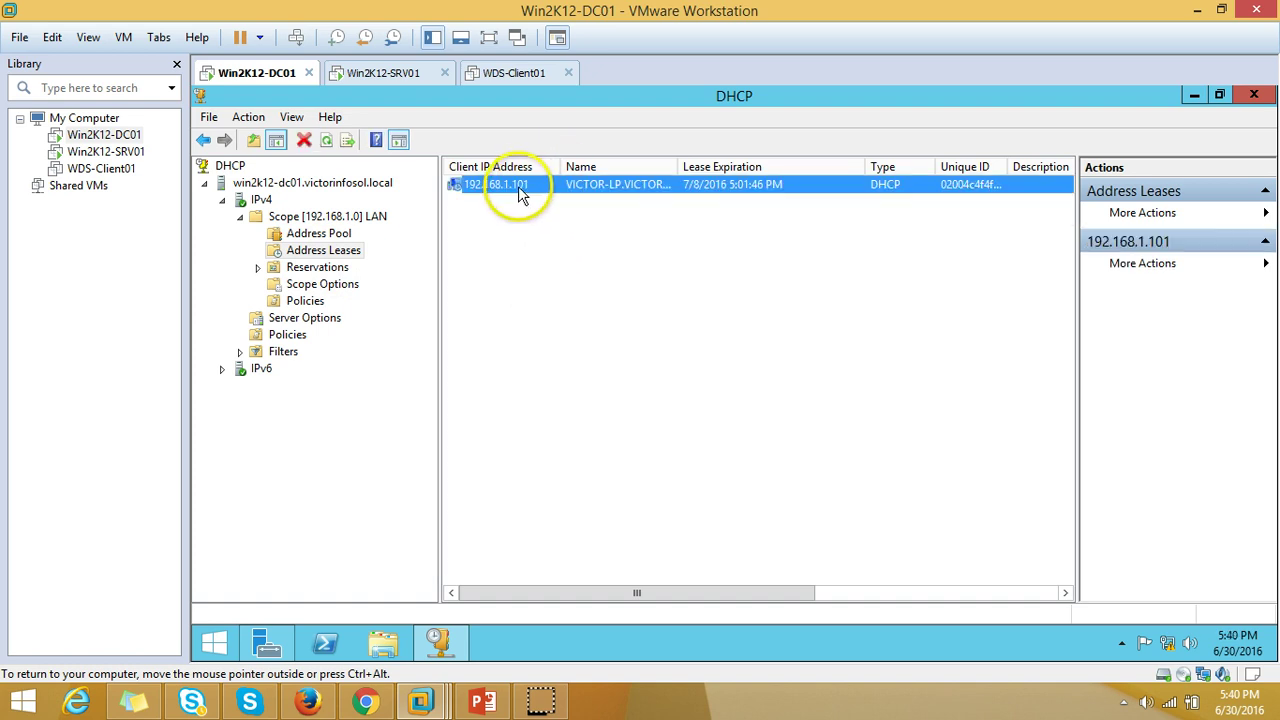
double_click(677, 167)
click(646, 300)
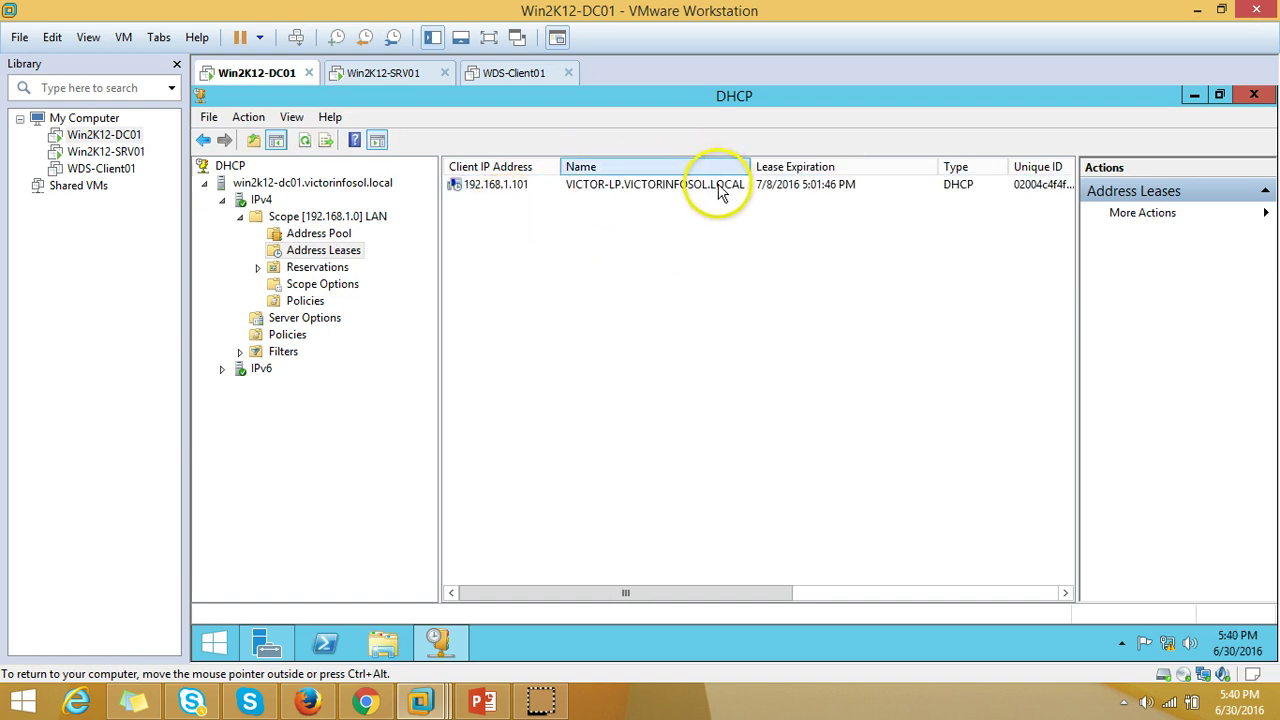
click(718, 188)
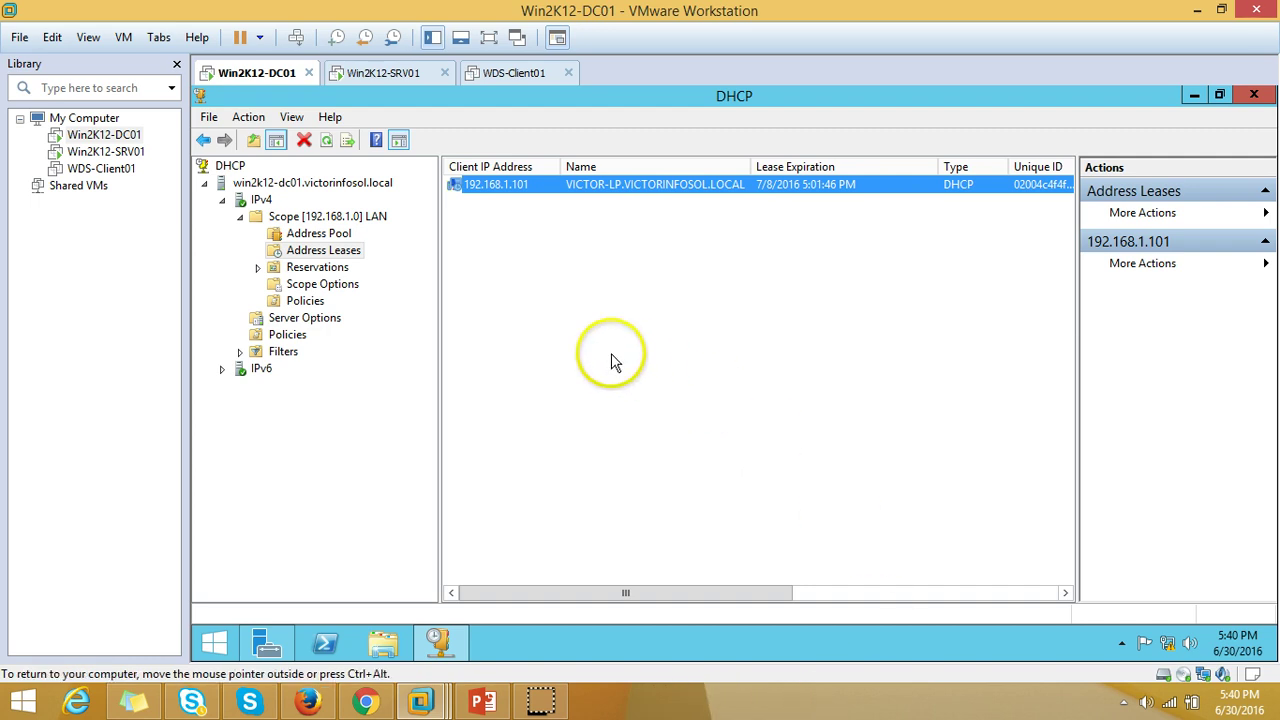
click(320, 268)
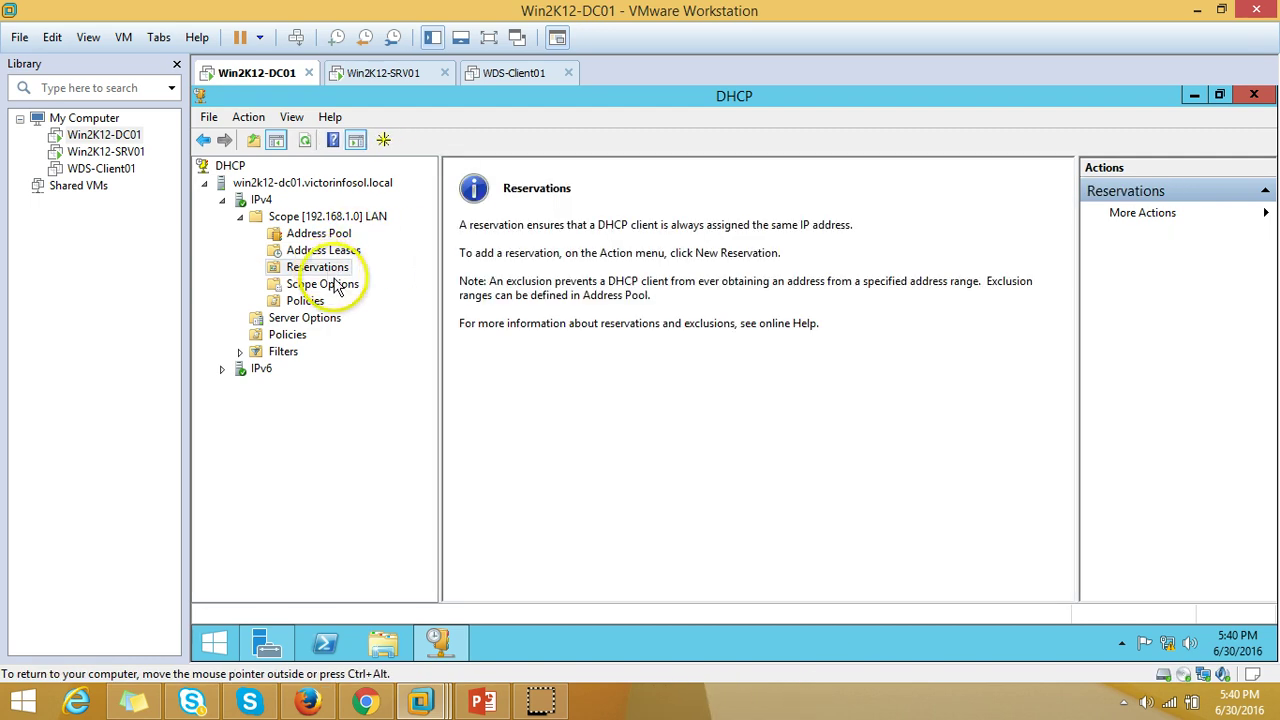
click(322, 284)
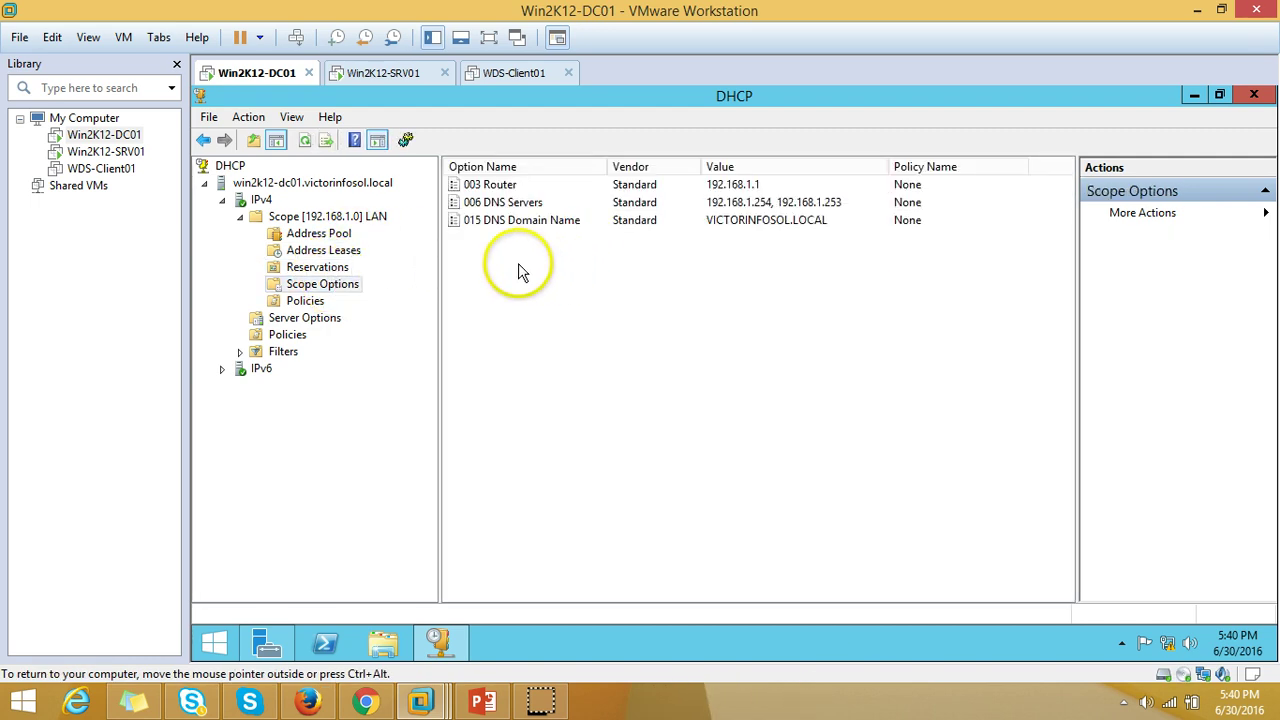
Tick option 066 Boot Server Host Name in the scope's Configure Options dialog
right_click(585, 293)
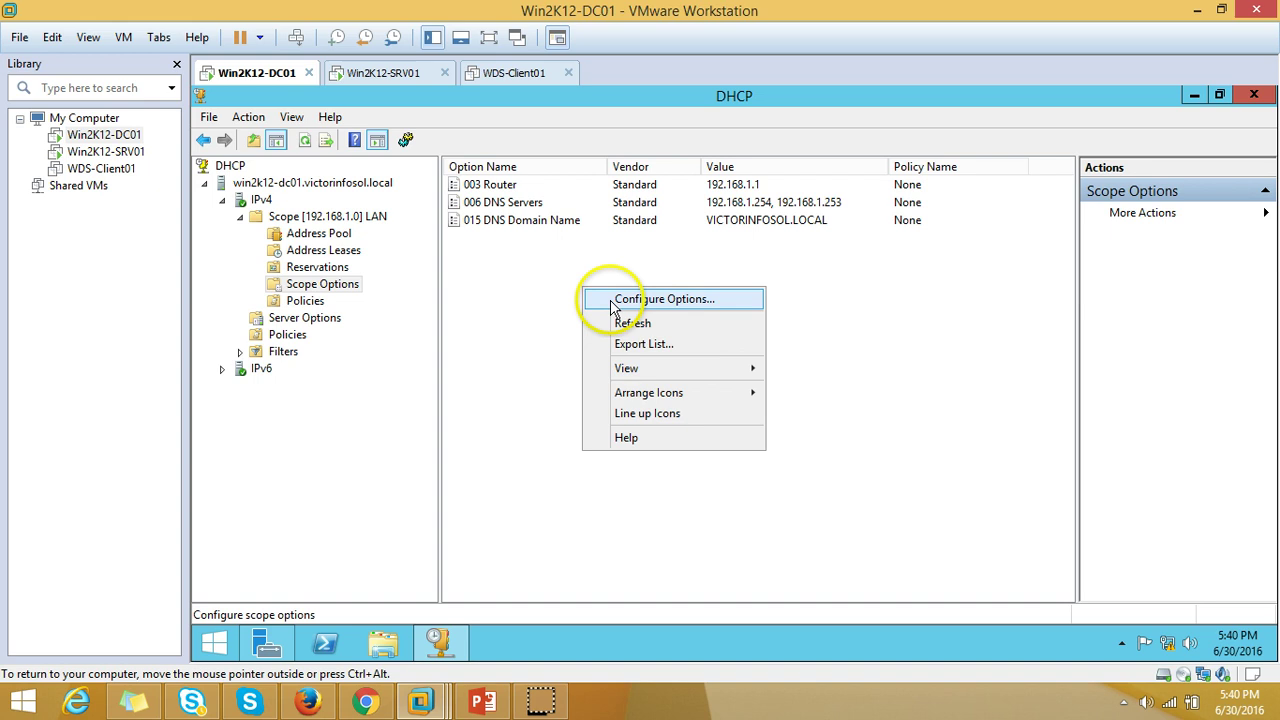
click(678, 303)
click(892, 281)
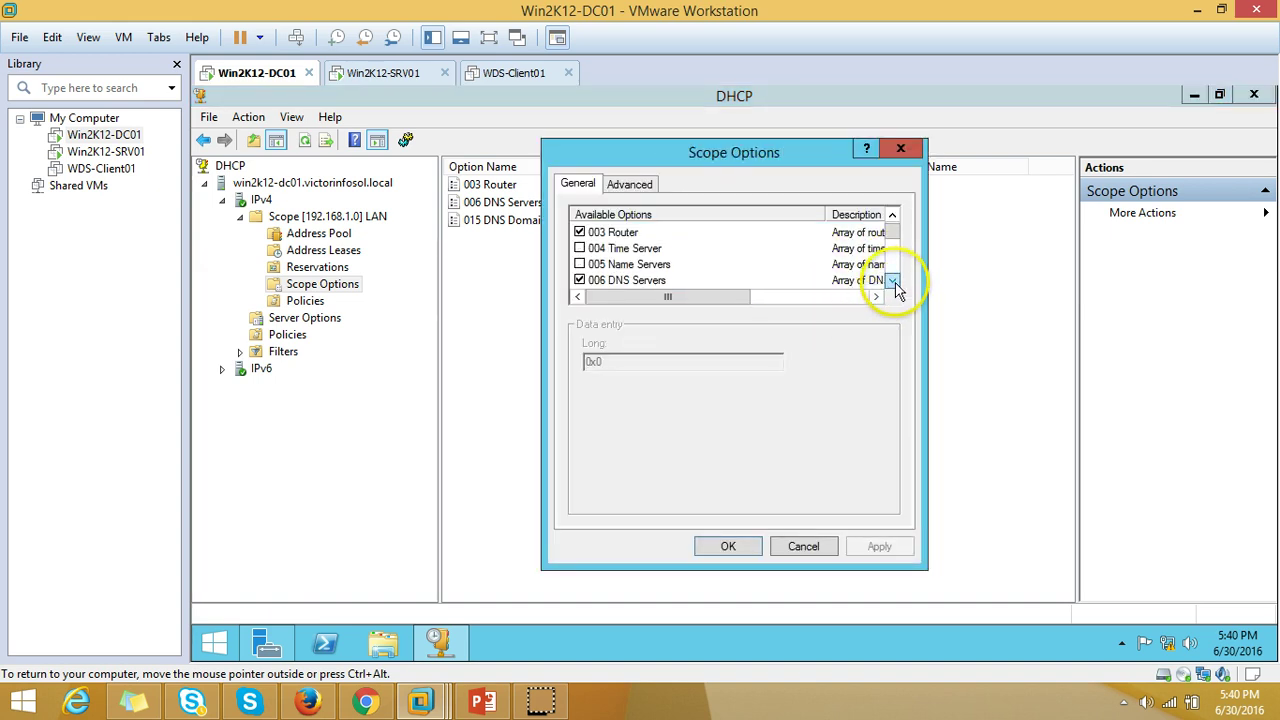
click(892, 281)
scroll(897, 289, down, 6)
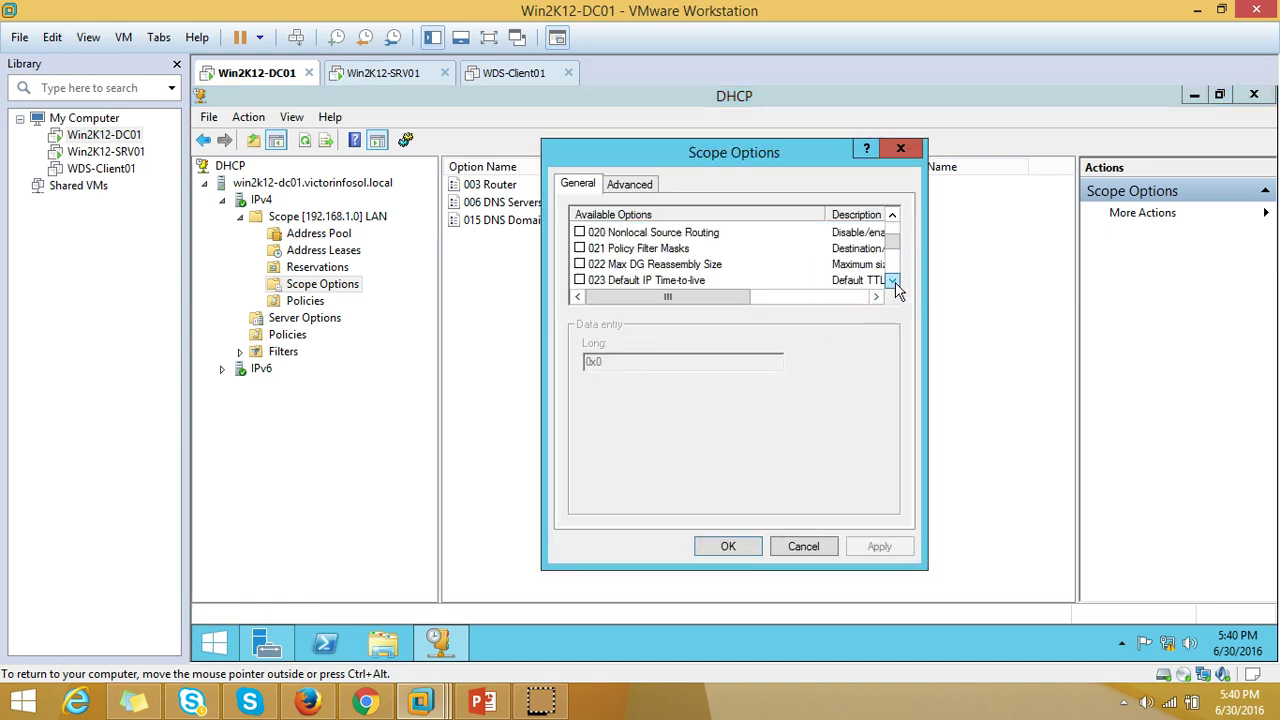
scroll(897, 289, down, 5)
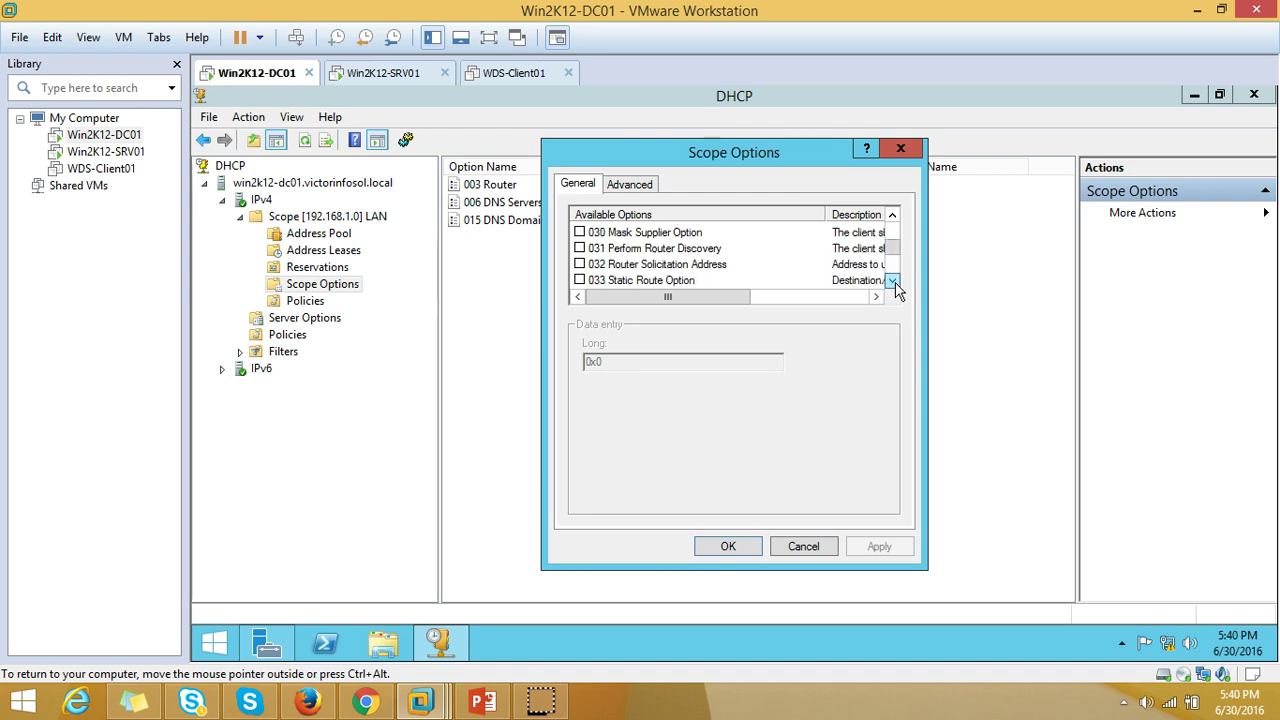
scroll(897, 289, down, 5)
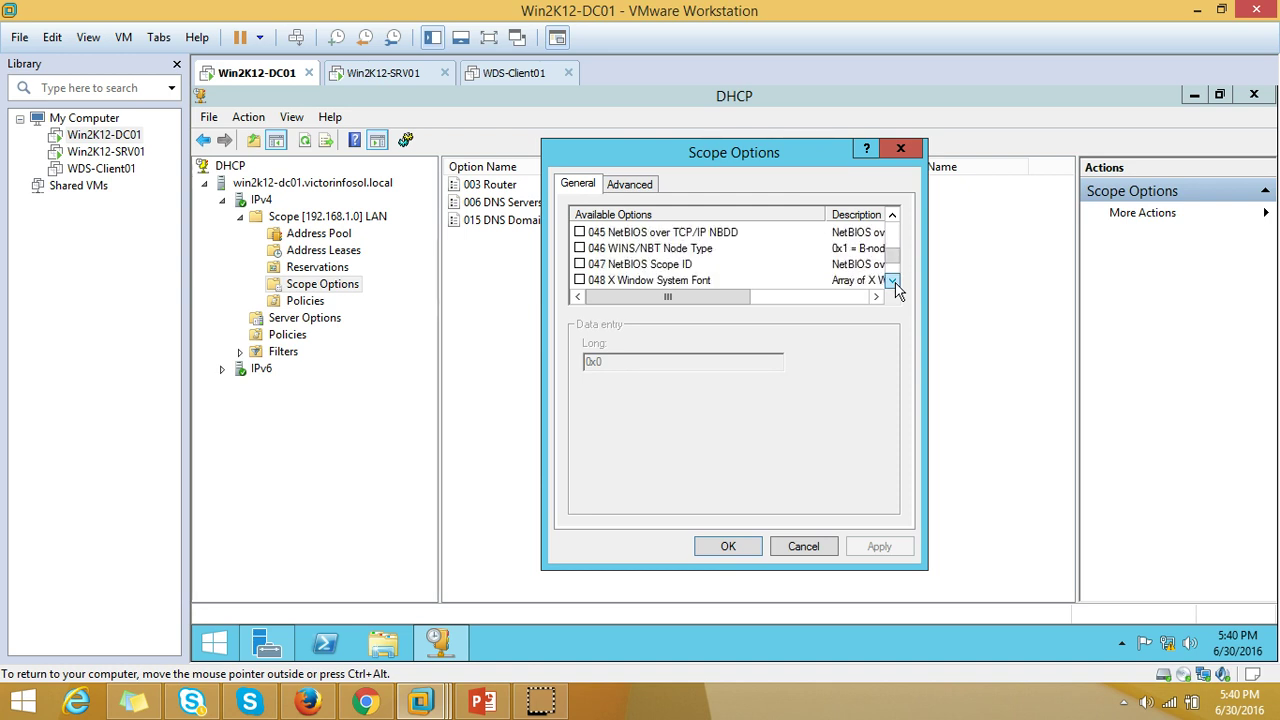
scroll(897, 289, down, 3)
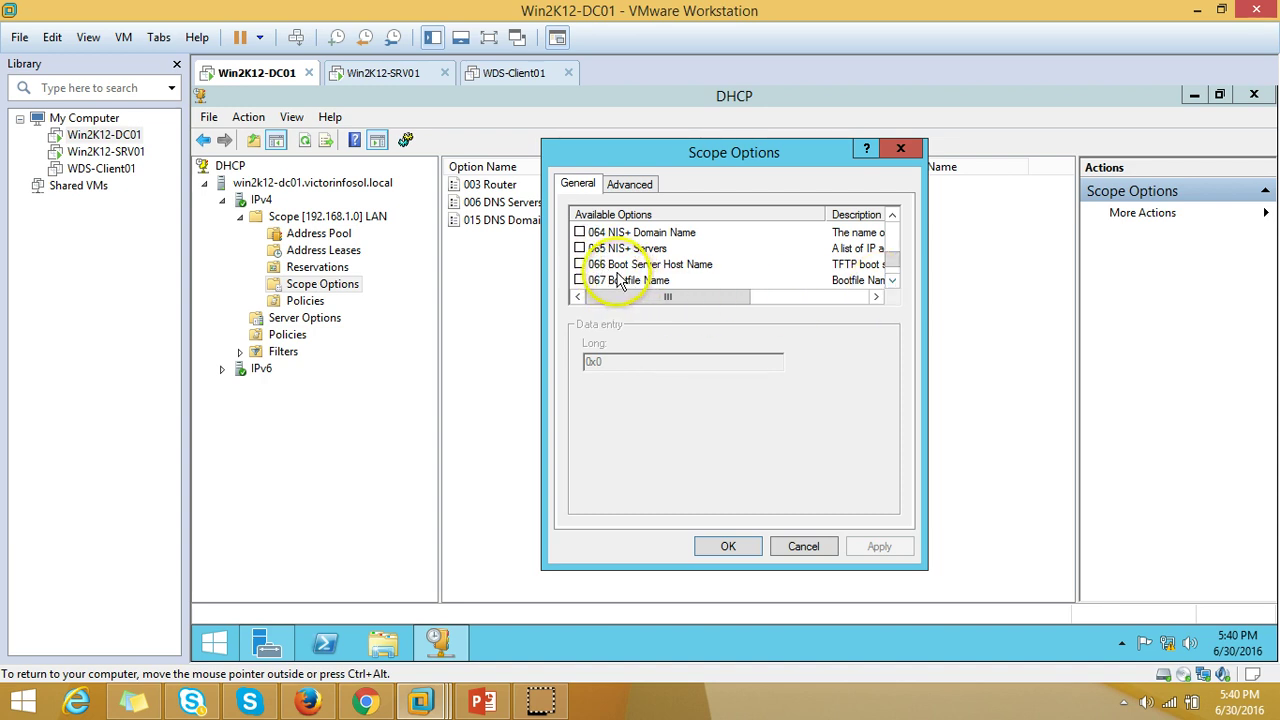
click(580, 264)
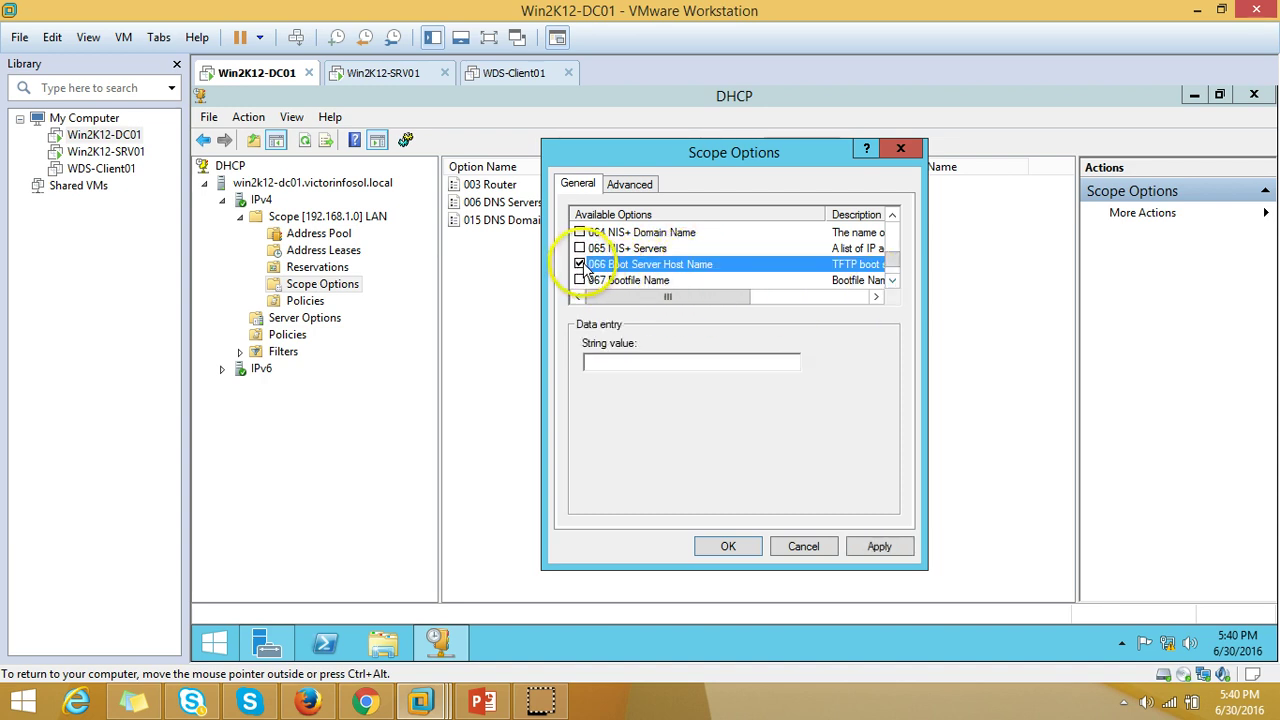
click(380, 72)
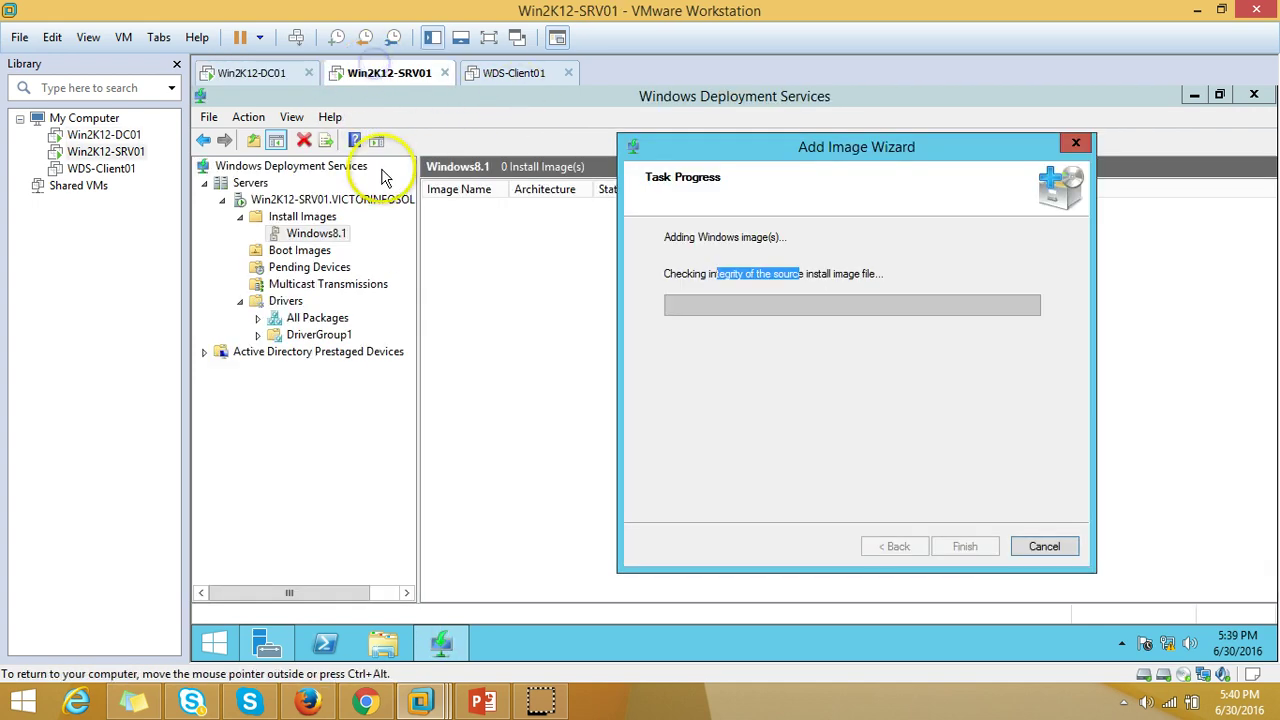
Copy Win2K12-SRV01's full computer name Win2K12-SRV01.VICTORINFOSOL.LOCAL from its System Properties
click(268, 645)
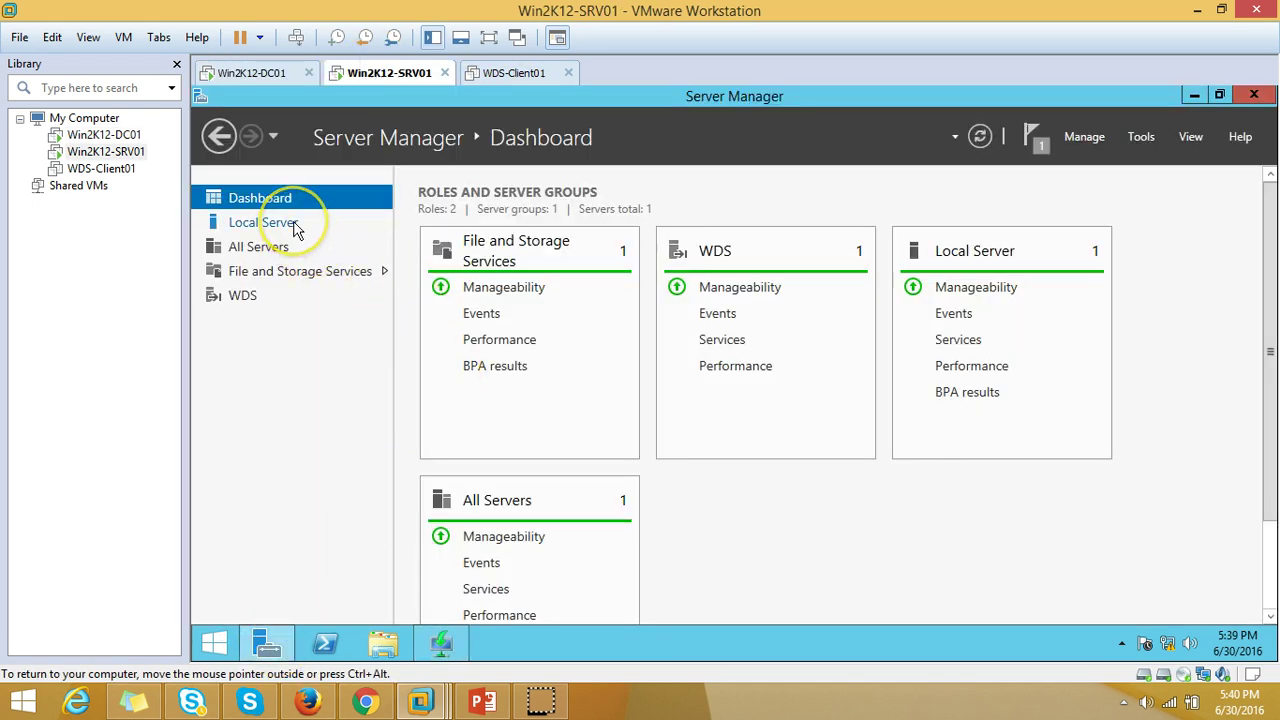
click(296, 228)
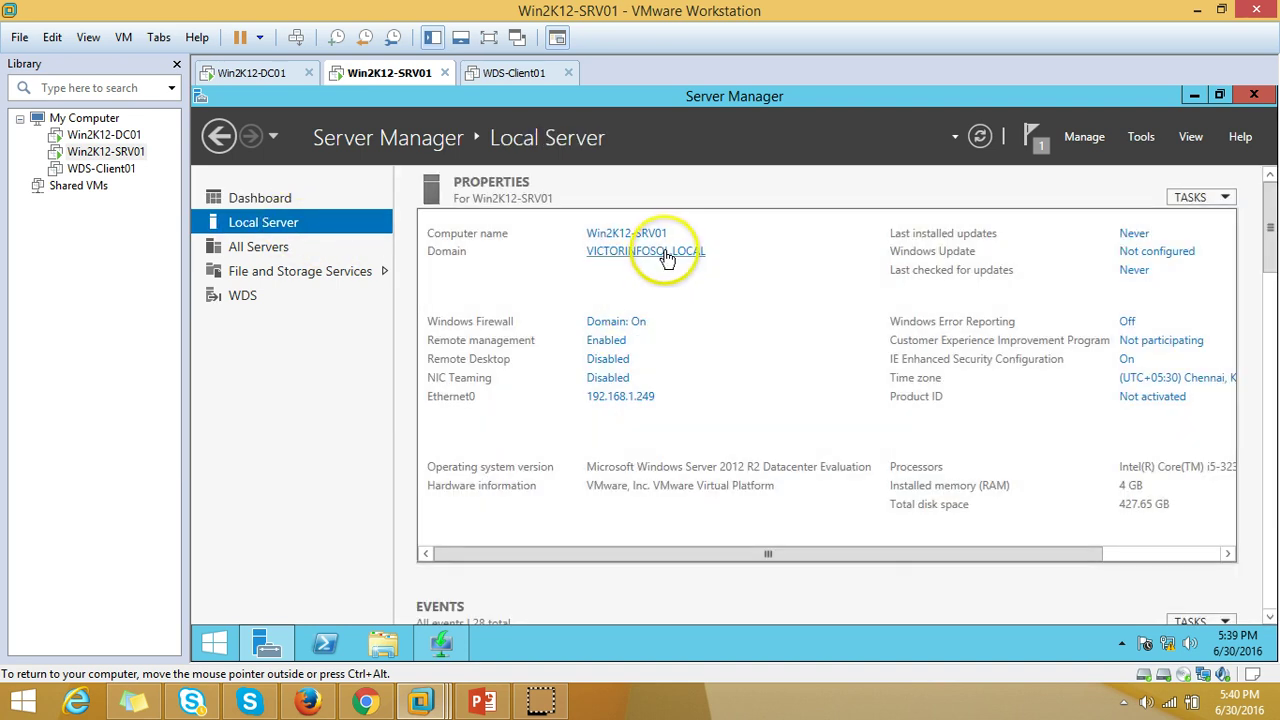
click(665, 255)
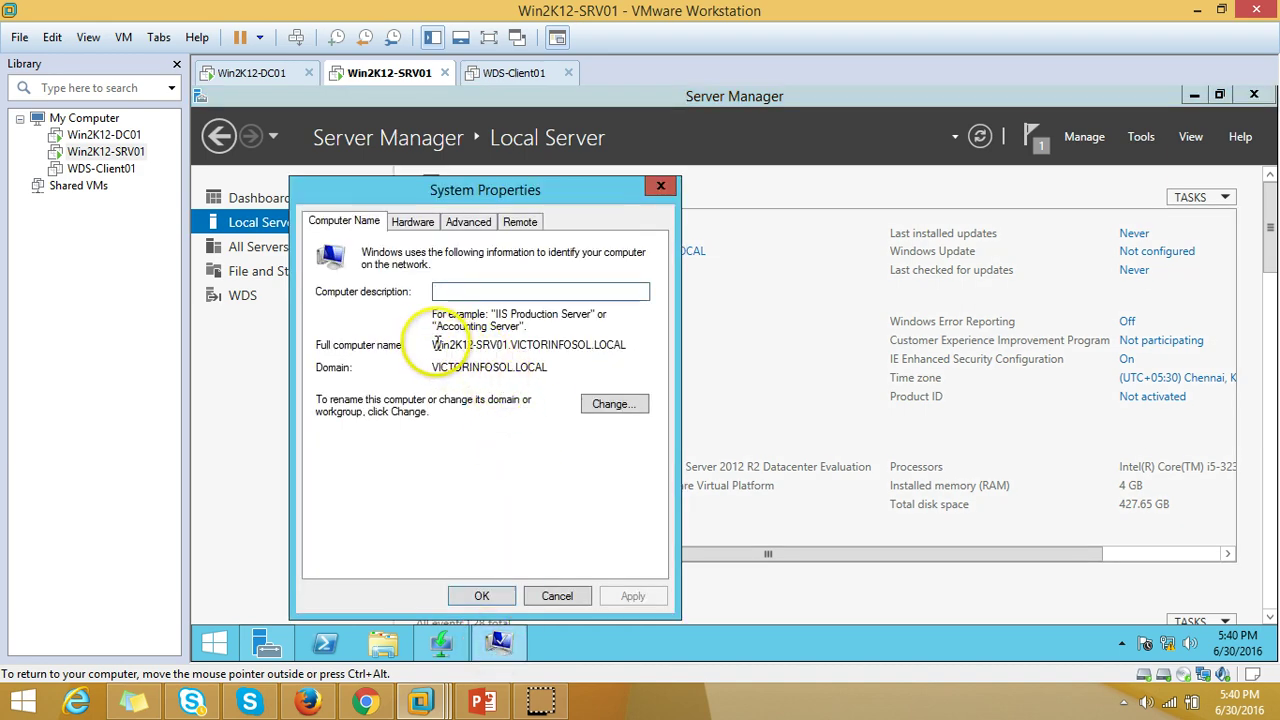
key(Escape)
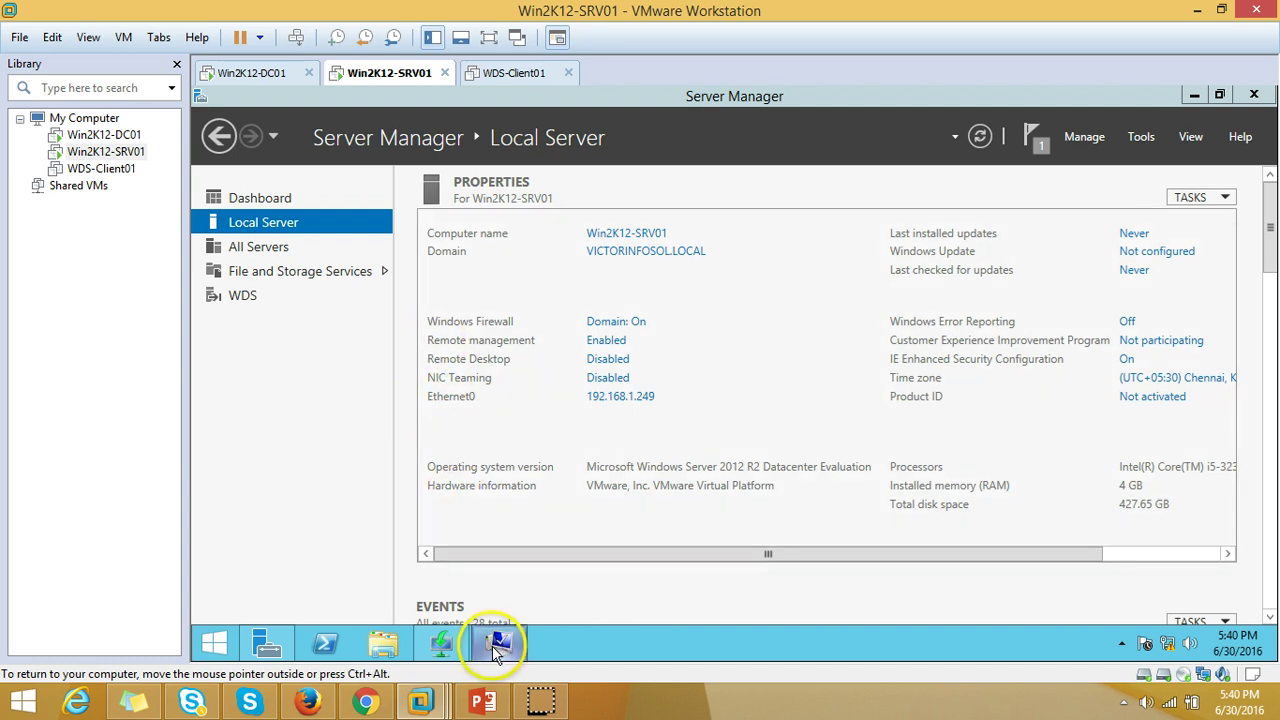
mouse_move(497, 650)
click(520, 573)
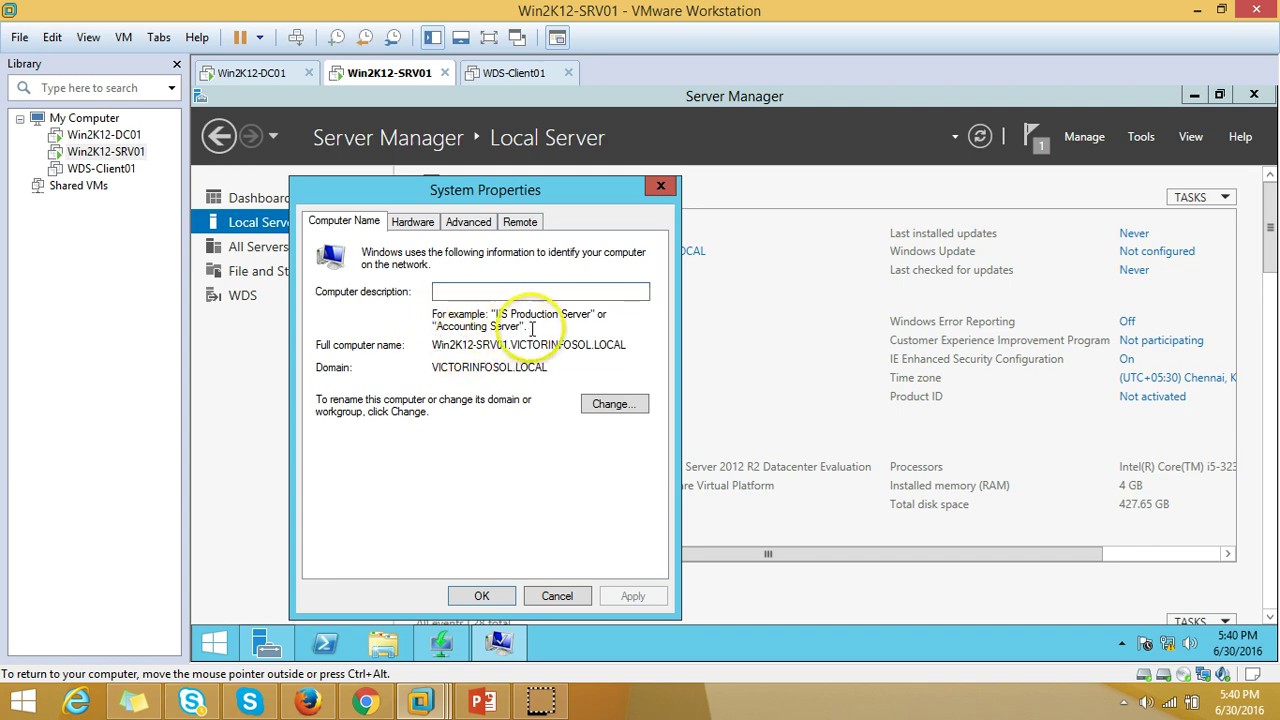
drag(434, 344, 631, 336)
key(ctrl+c)
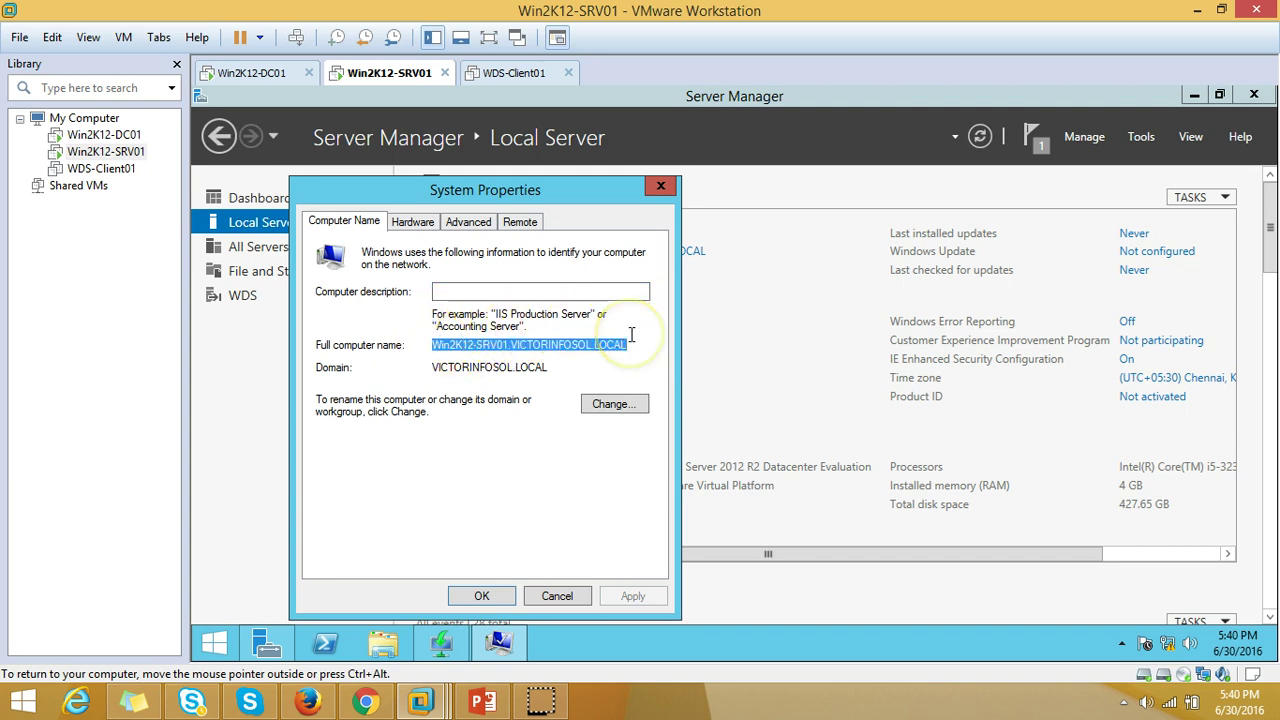
click(262, 78)
Set option 066's string value to Win2K12-SRV01.VICTORINFOSOL.LOCAL and apply it
click(652, 361)
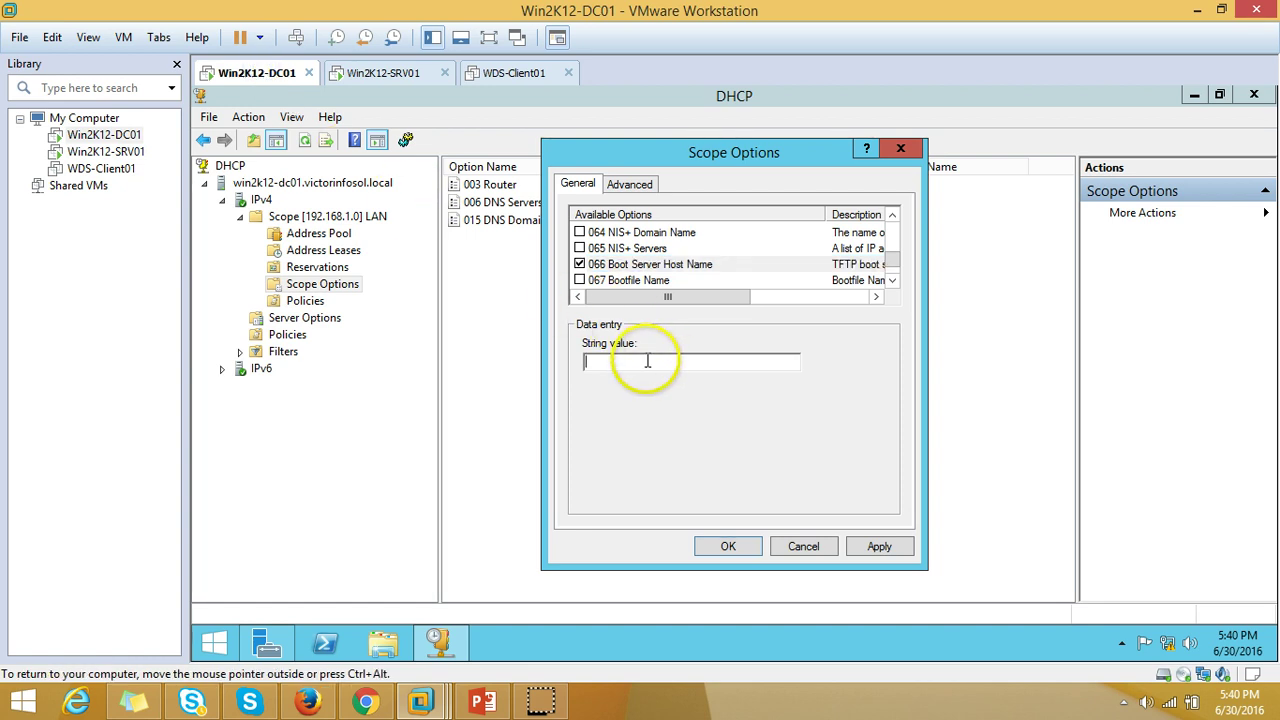
click(52, 37)
click(85, 101)
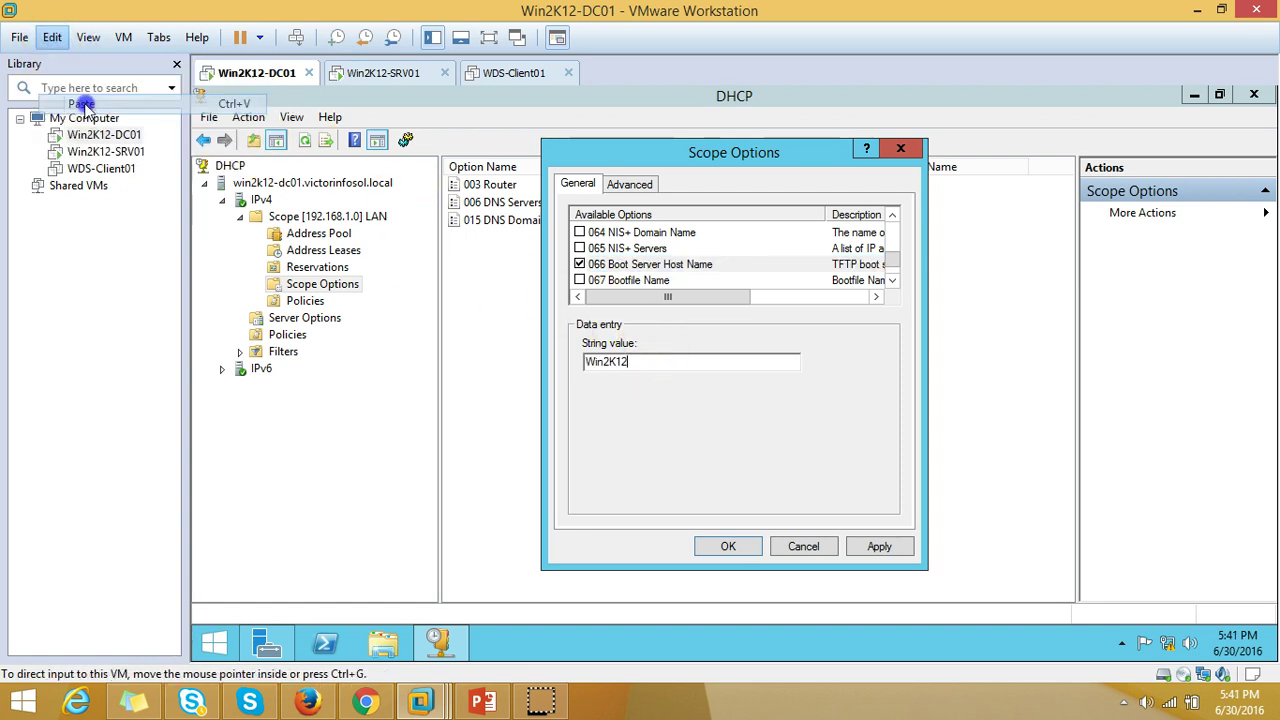
click(880, 544)
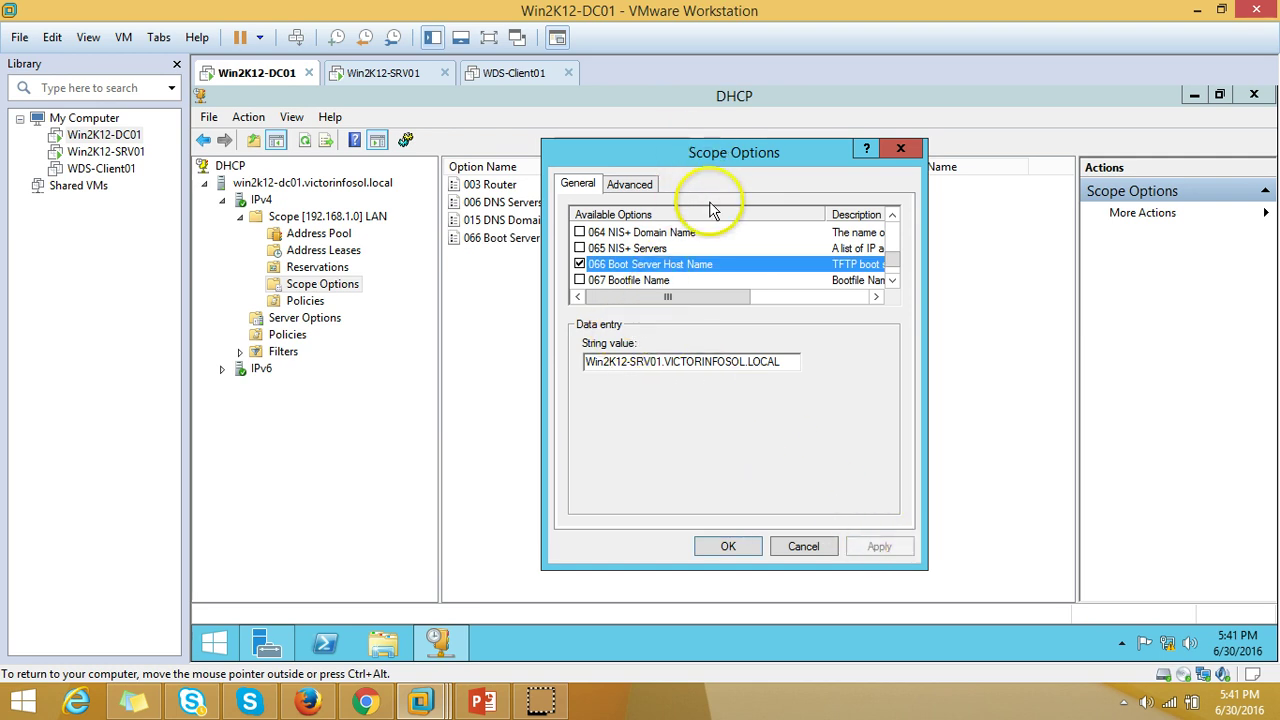
Tick option 067 Bootfile Name and bring up the PowerPoint slide show
drag(630, 158, 850, 146)
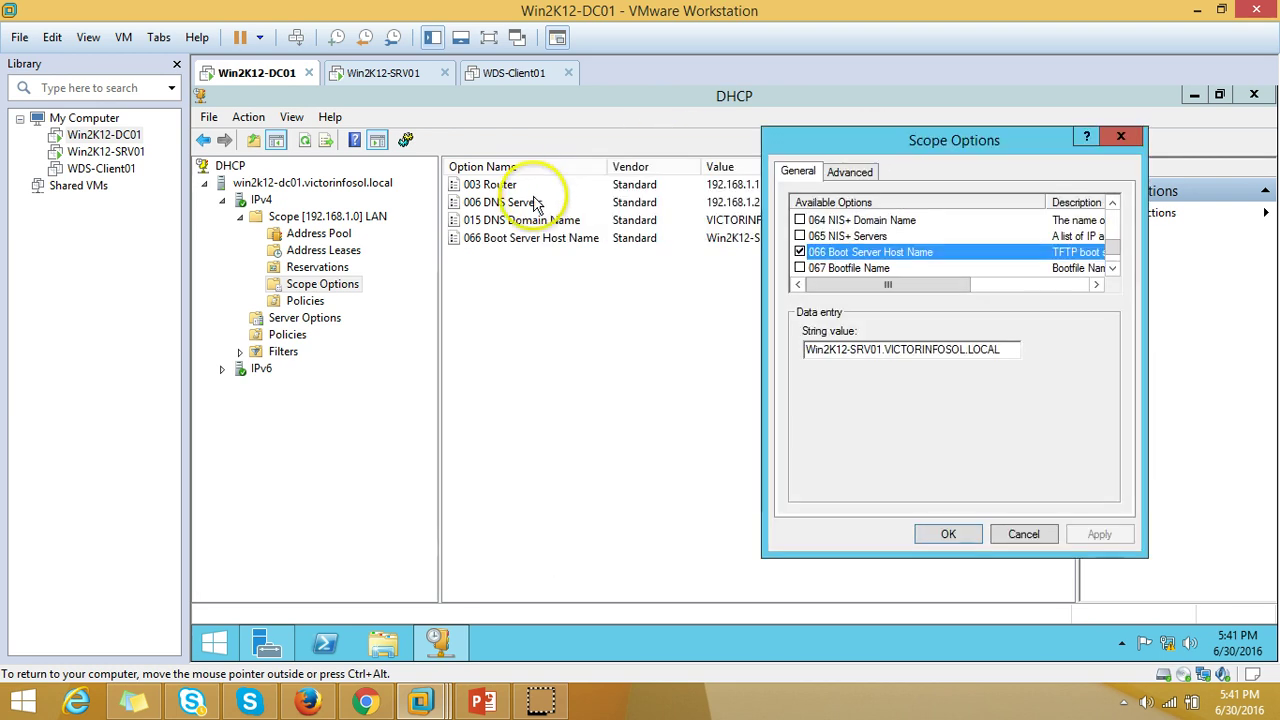
click(799, 268)
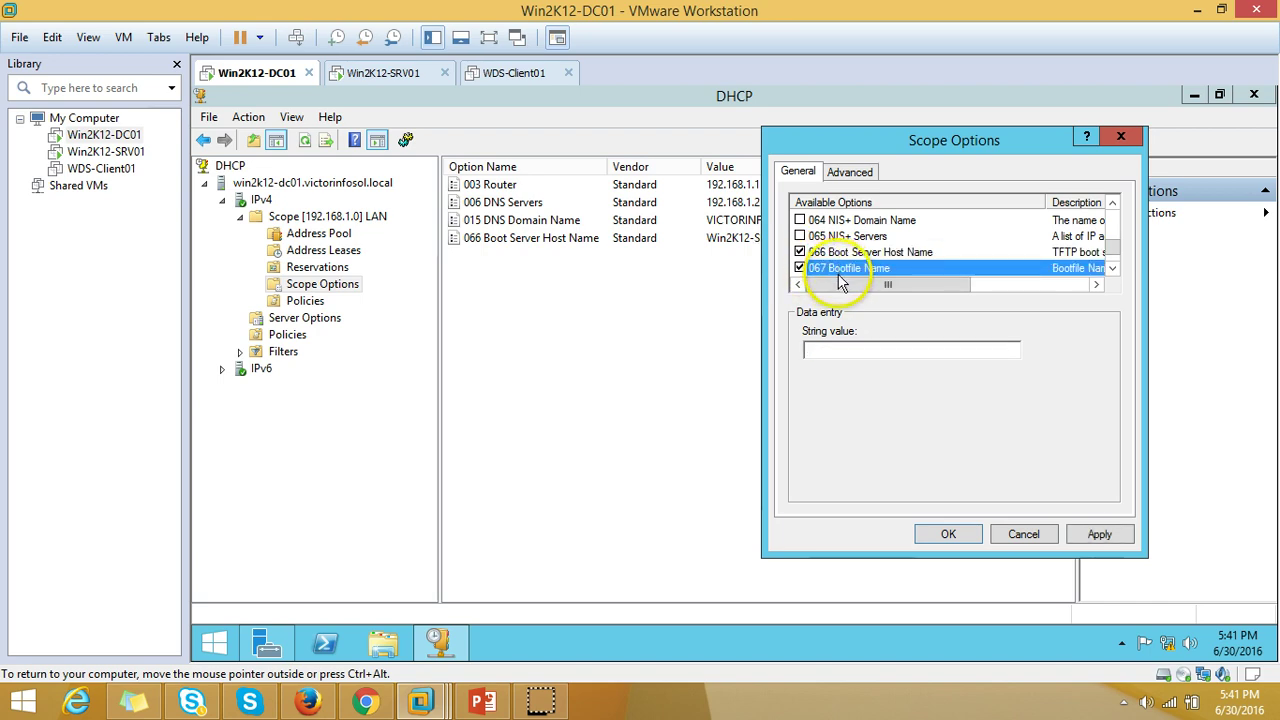
click(480, 703)
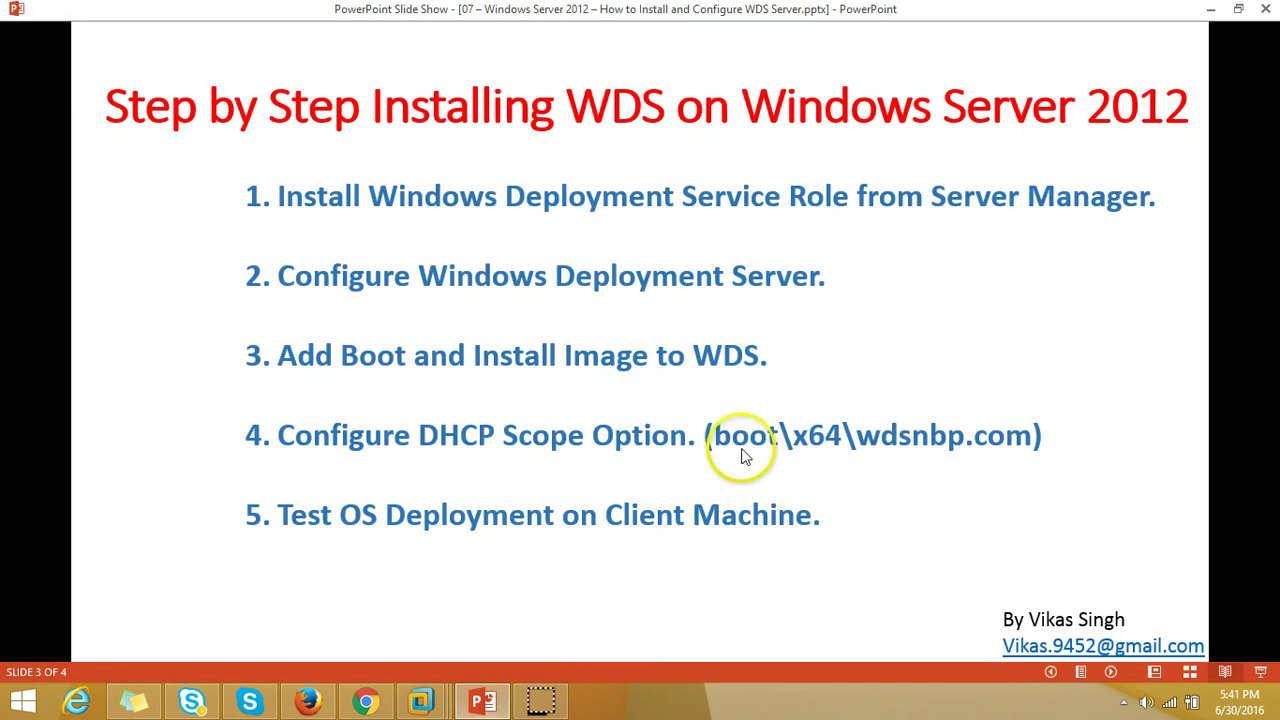
End the slide show and copy the boot\x64\wdsnbp.com path from slide 3
click(742, 437)
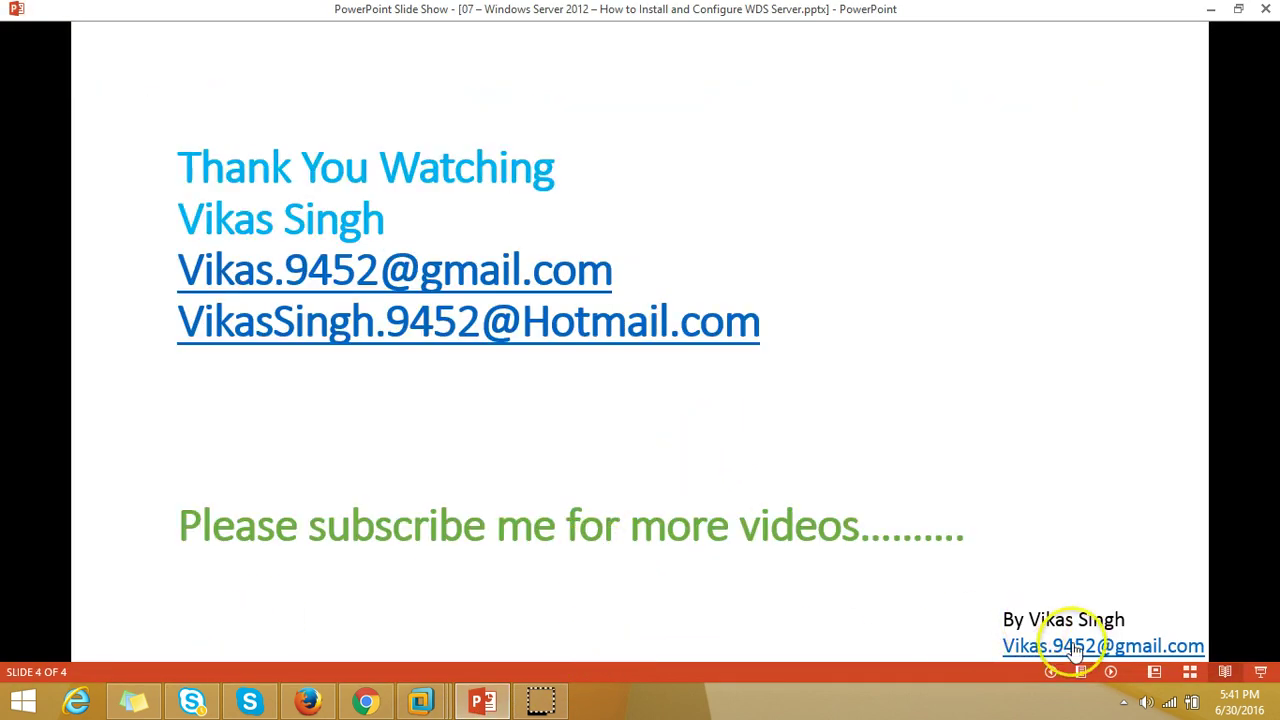
click(1050, 674)
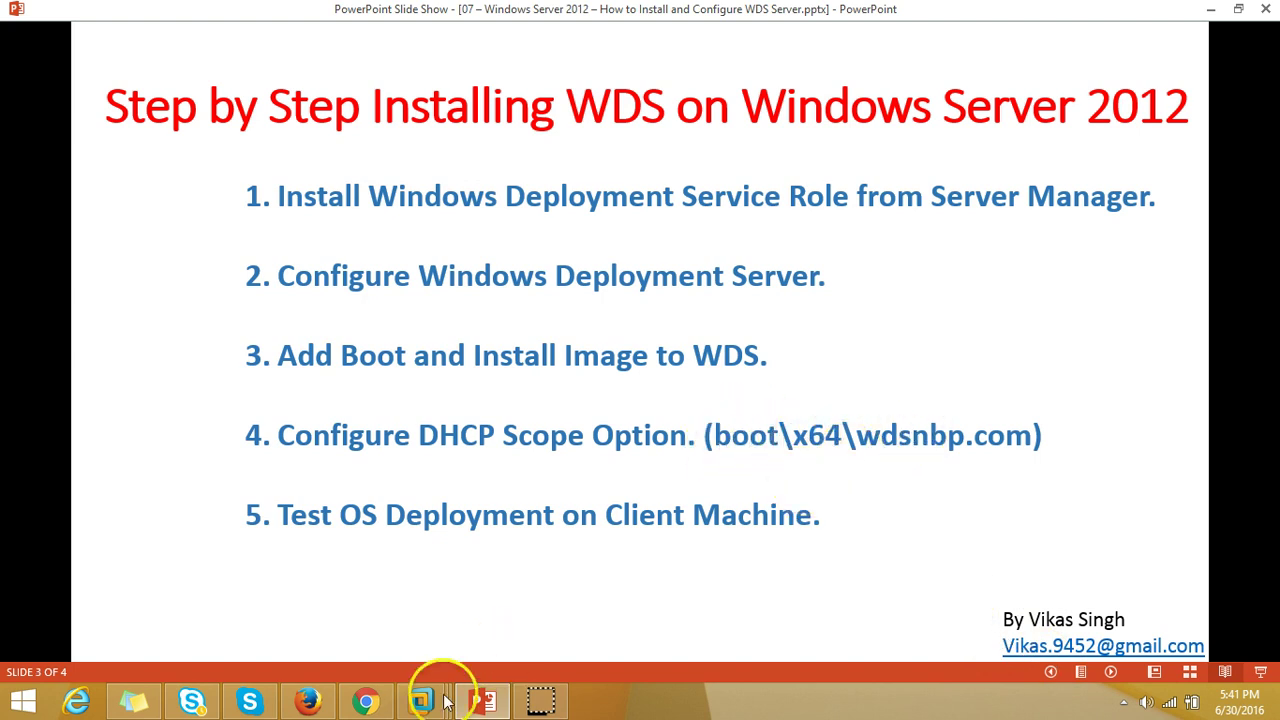
mouse_move(430, 705)
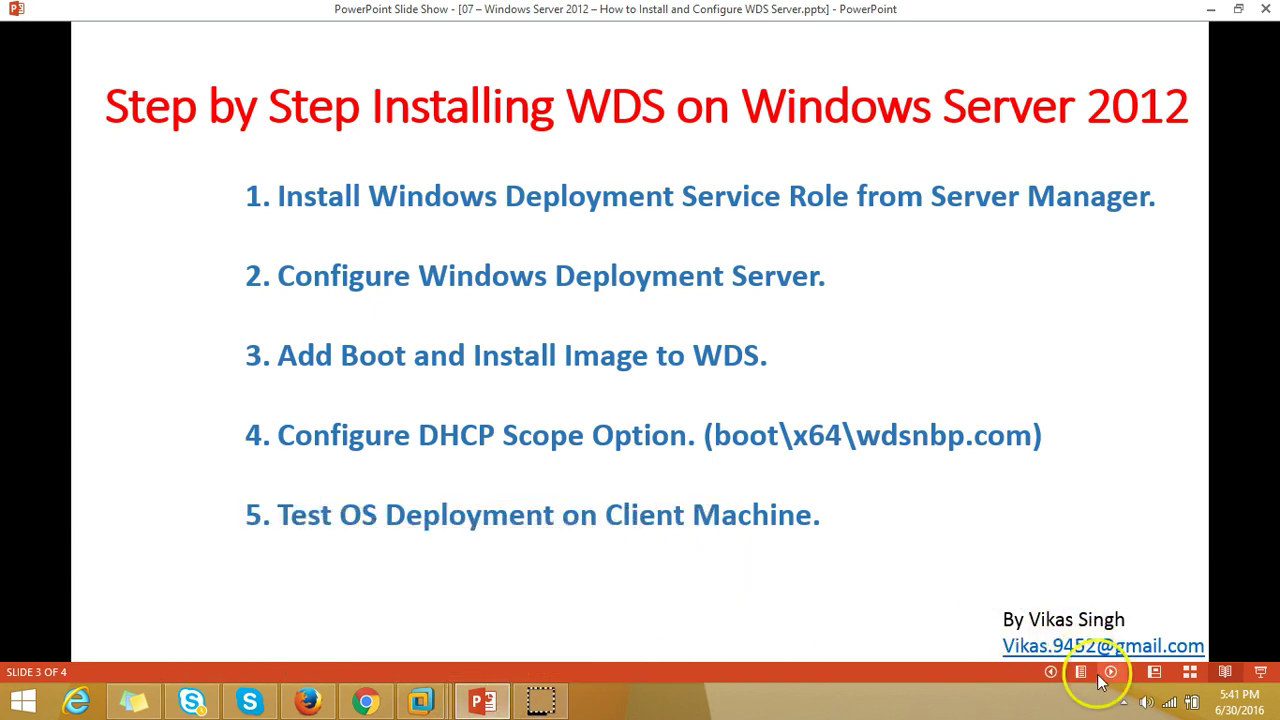
key(Escape)
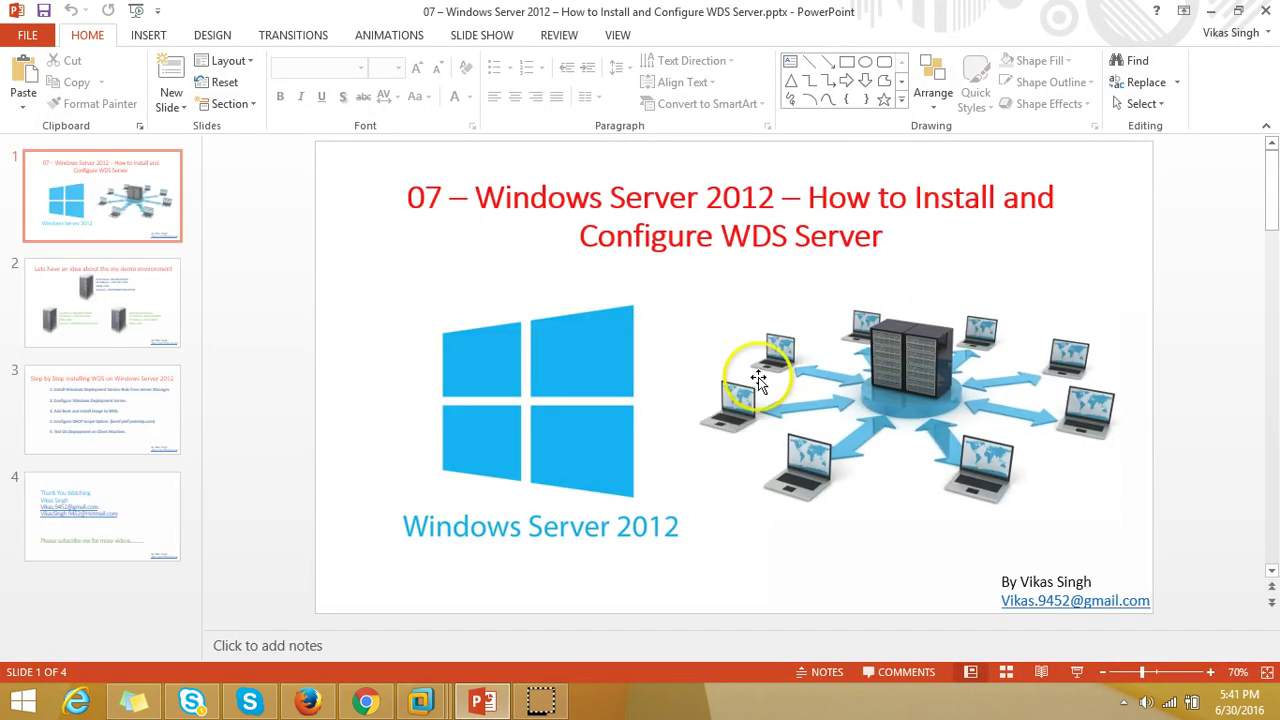
click(153, 425)
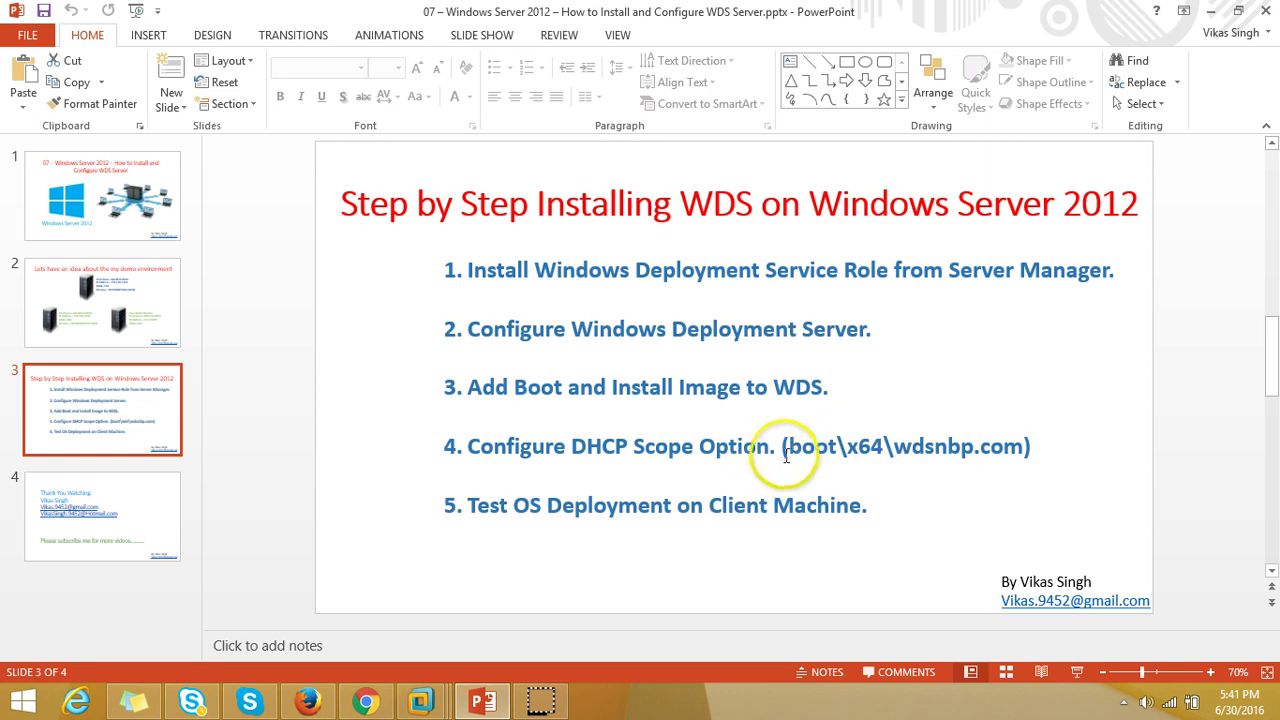
drag(791, 449, 1021, 445)
key(ctrl+c)
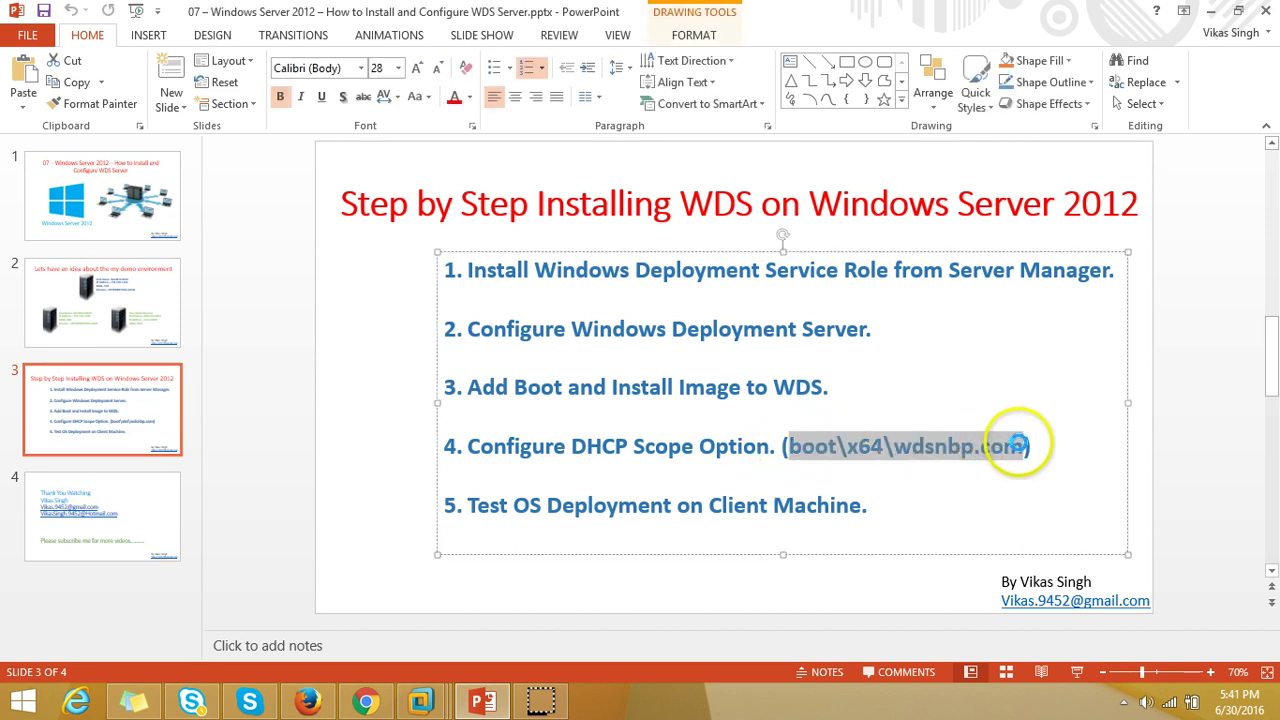
click(366, 701)
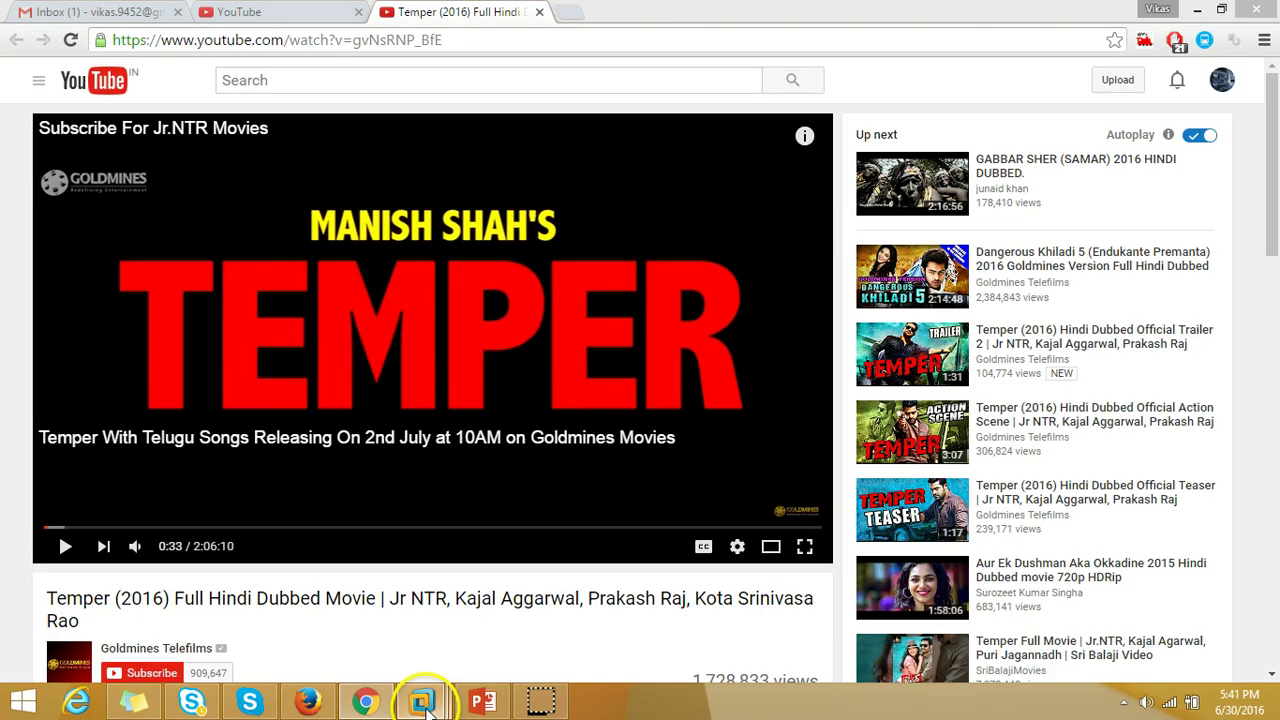
click(378, 705)
click(420, 698)
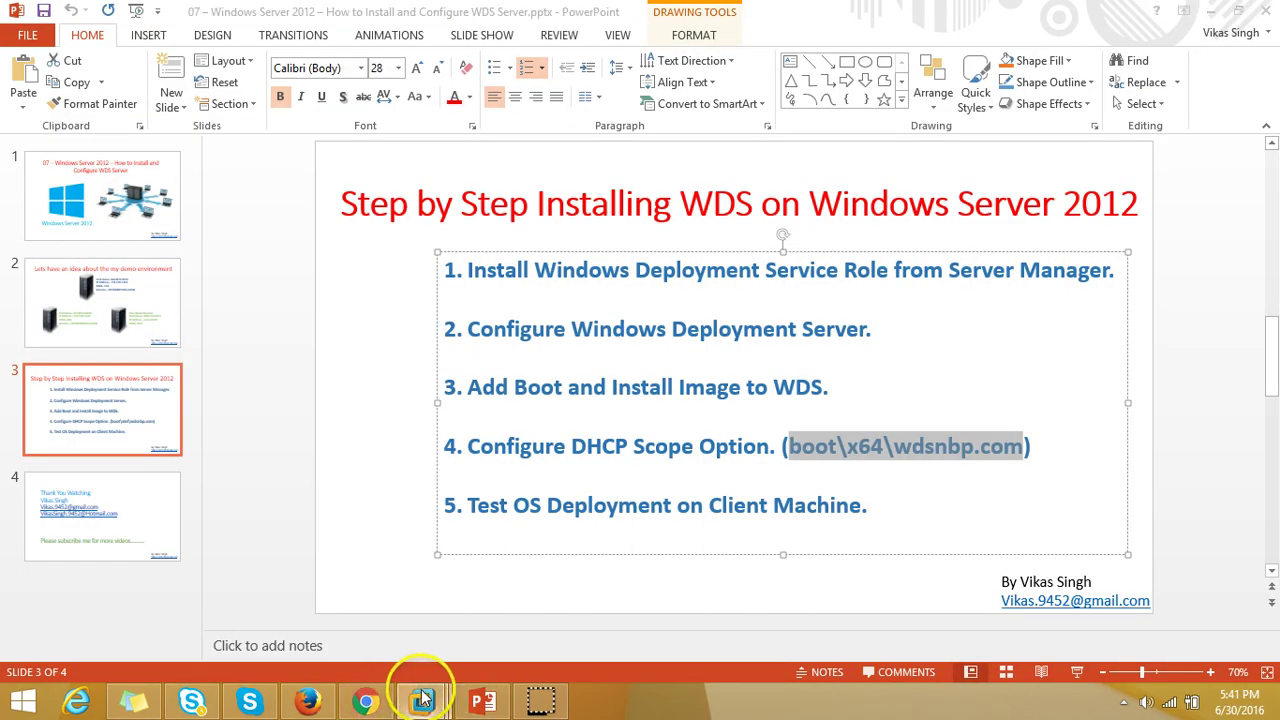
Set option 067 Bootfile Name to boot\x64\wdsnbp.com, apply and close Scope Options
click(245, 560)
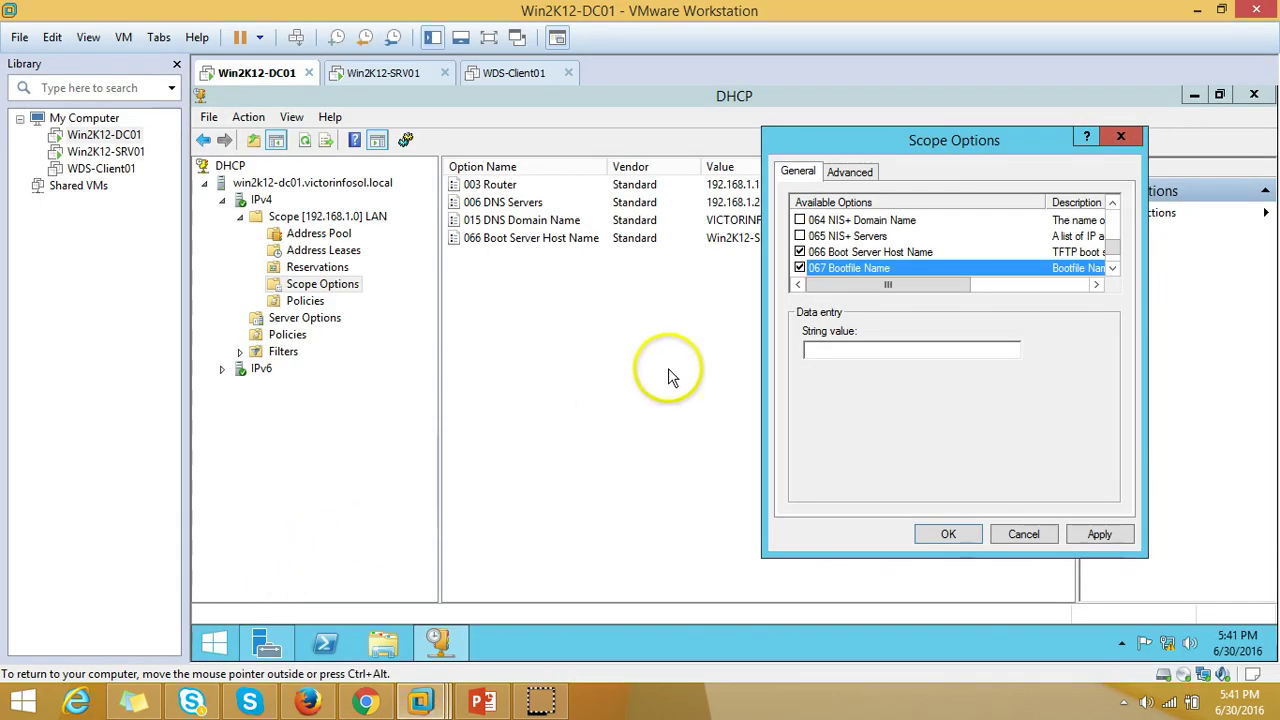
click(842, 347)
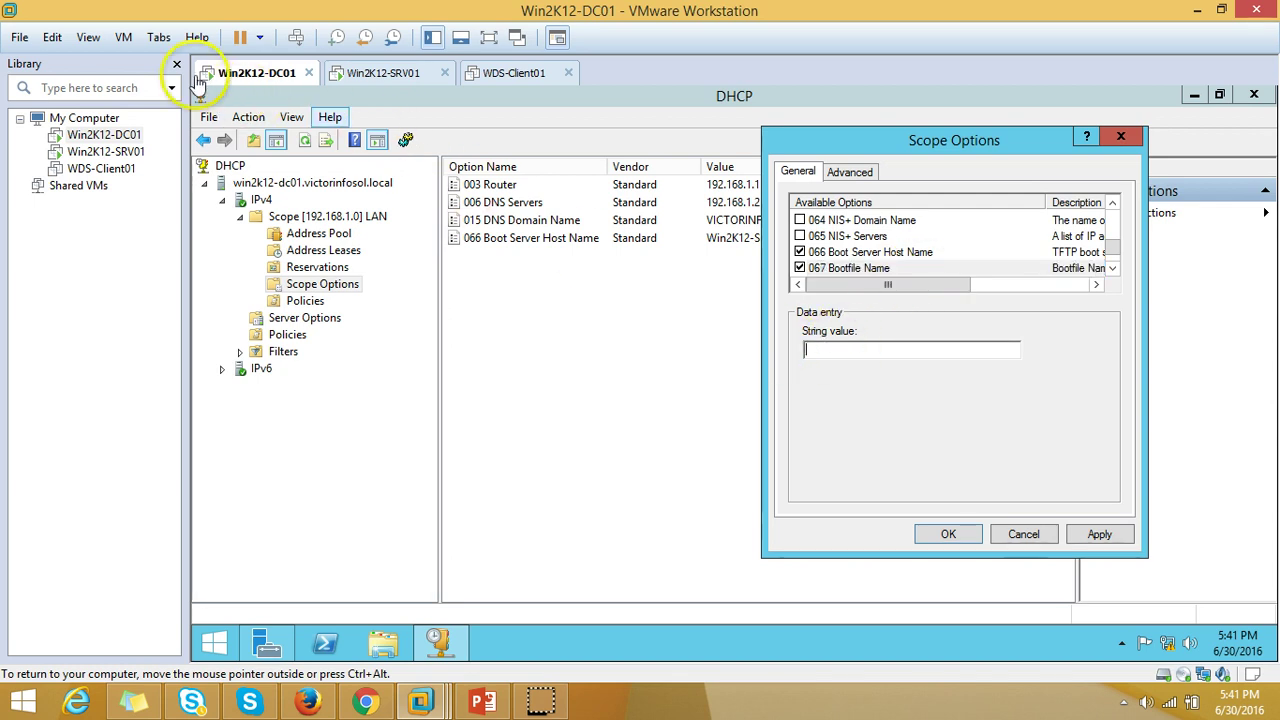
click(52, 37)
click(70, 106)
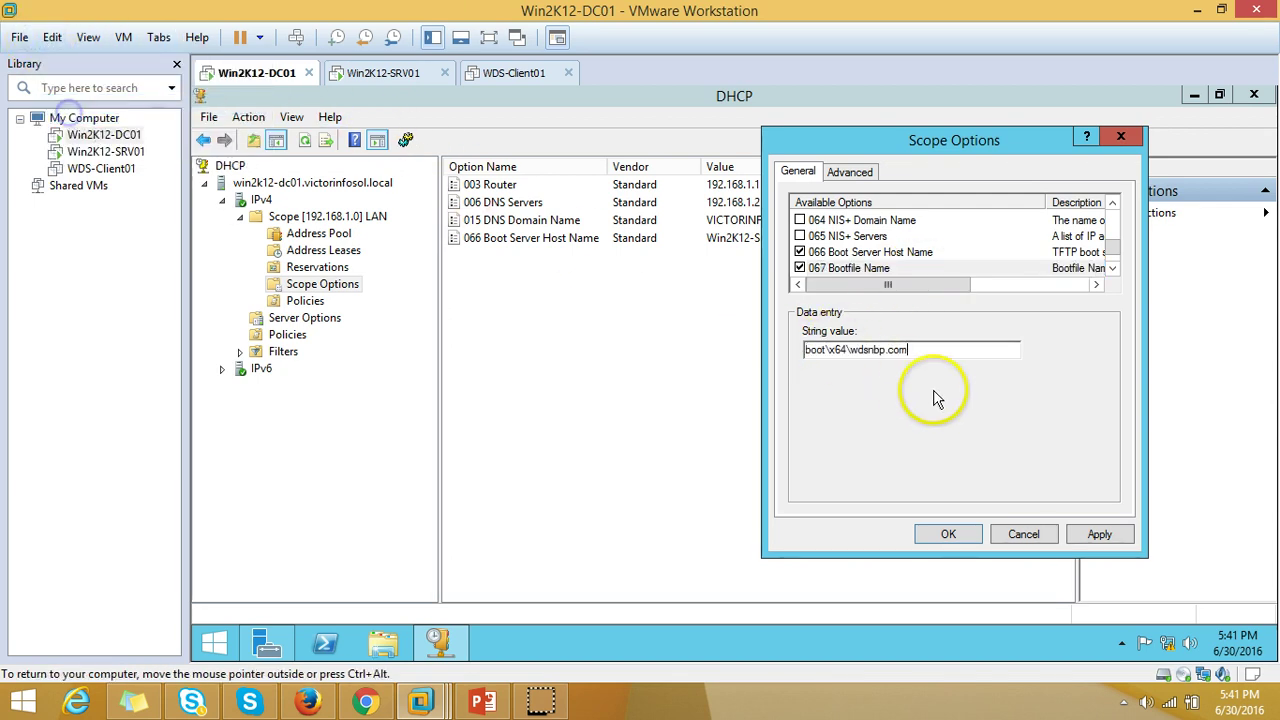
click(1097, 536)
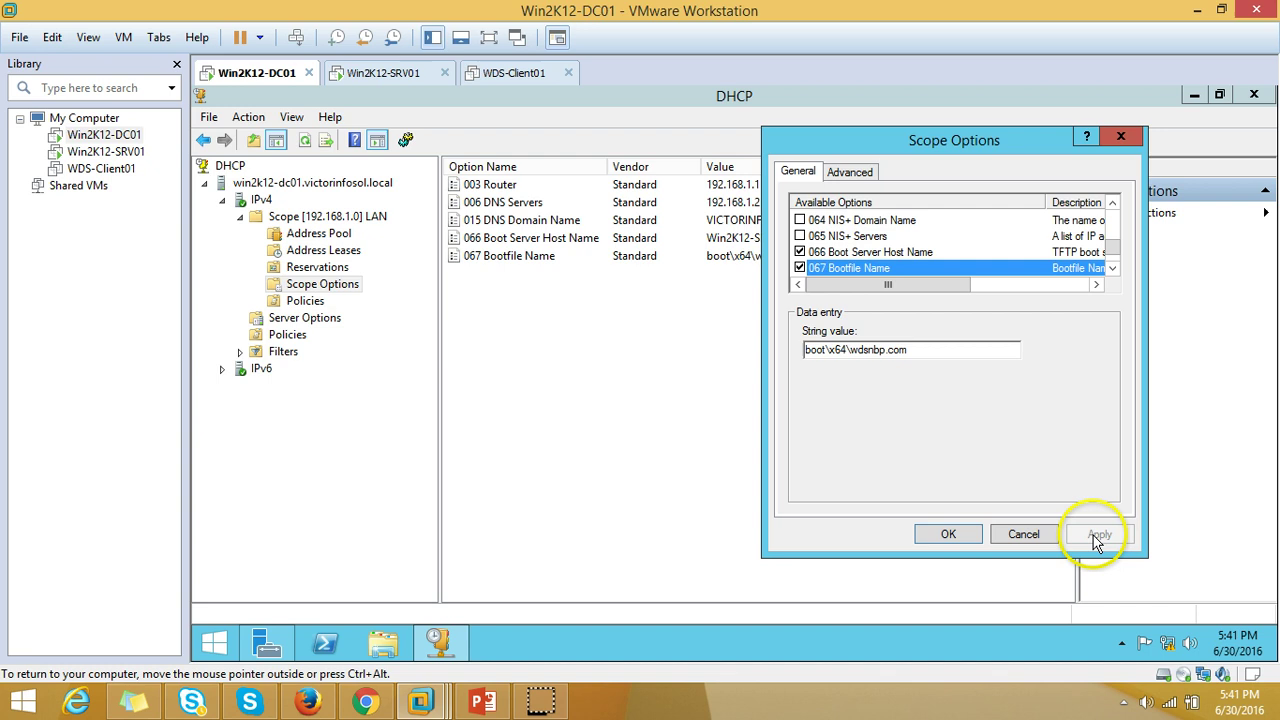
click(945, 536)
Refresh the scope options list and check the new 066 and 067 entries
right_click(668, 383)
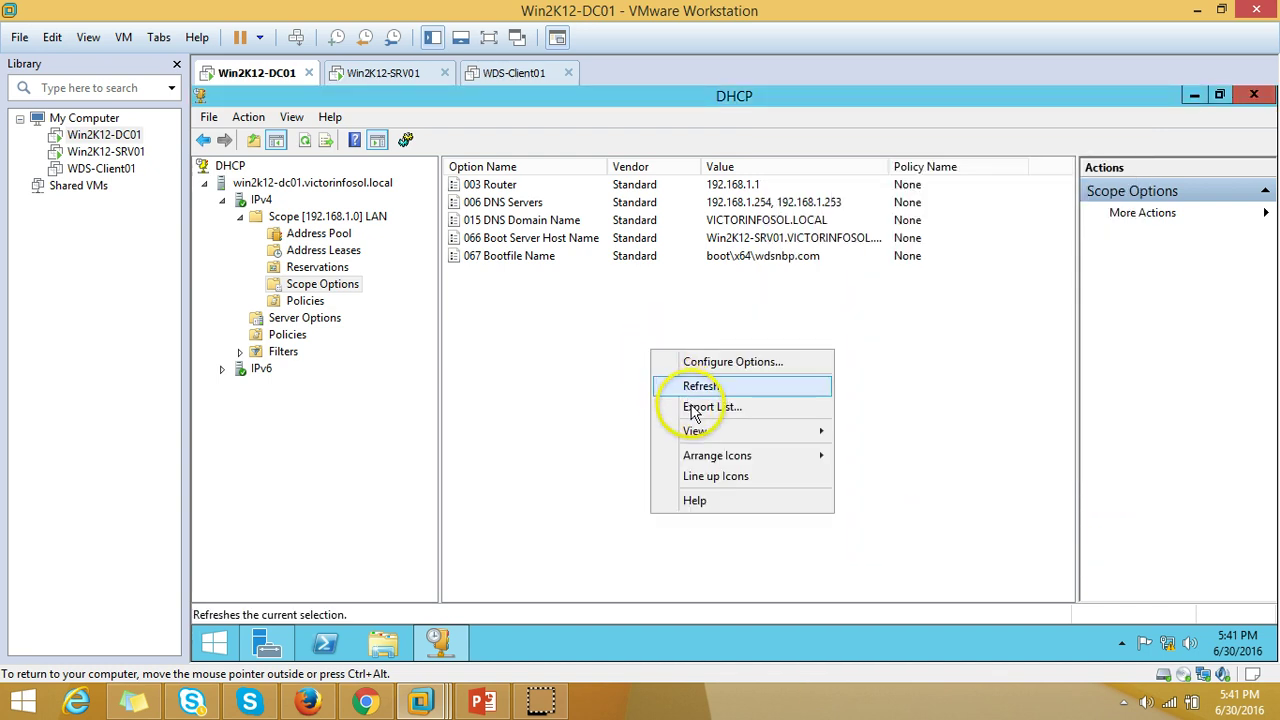
click(703, 386)
click(522, 240)
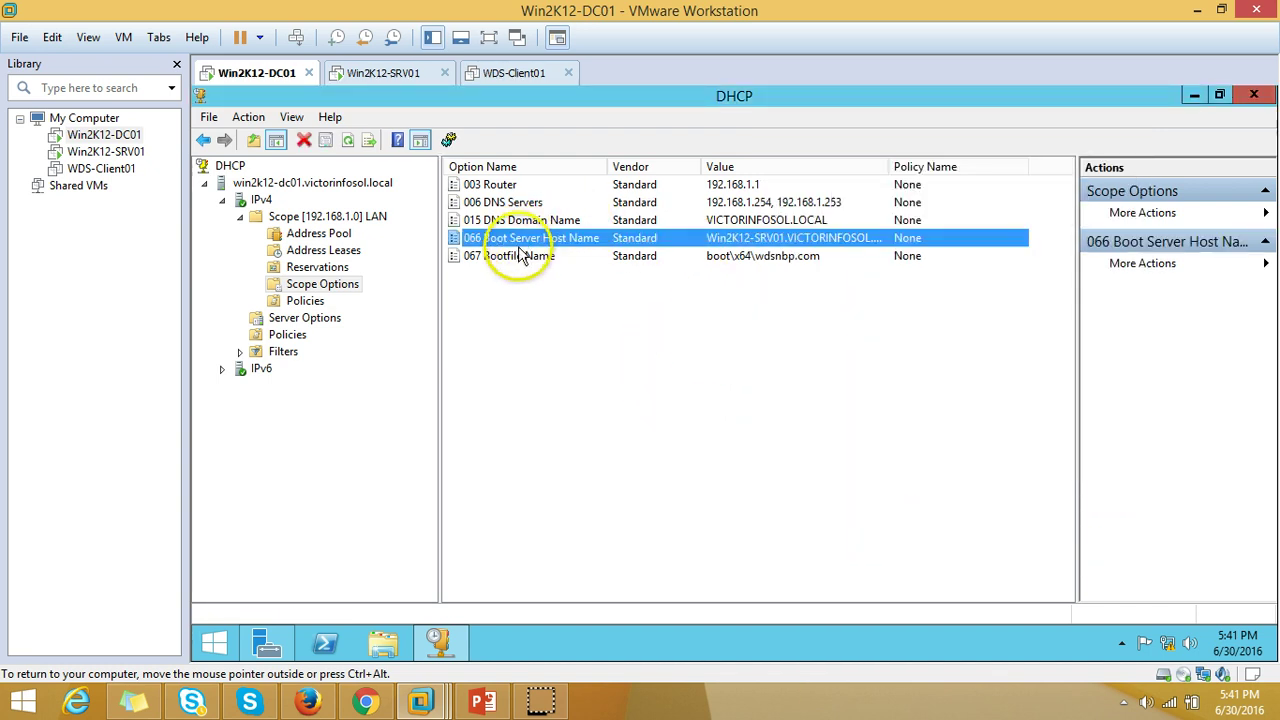
click(520, 256)
click(645, 350)
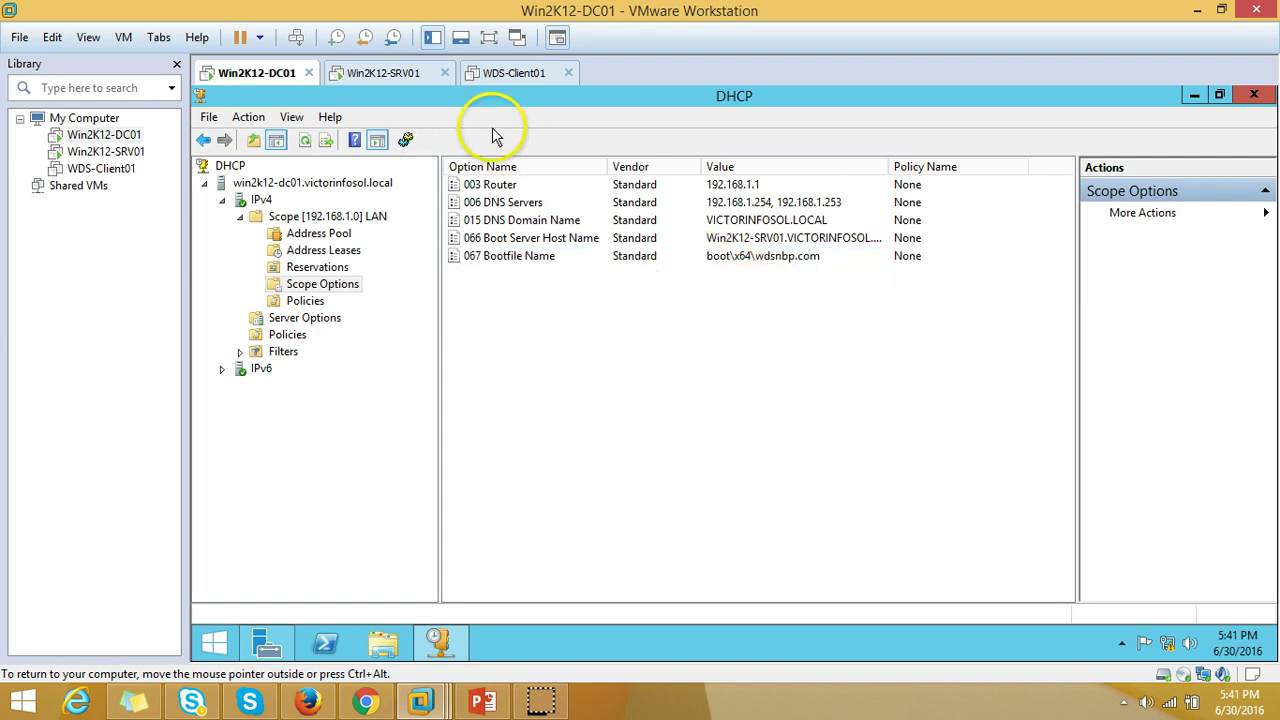
click(388, 74)
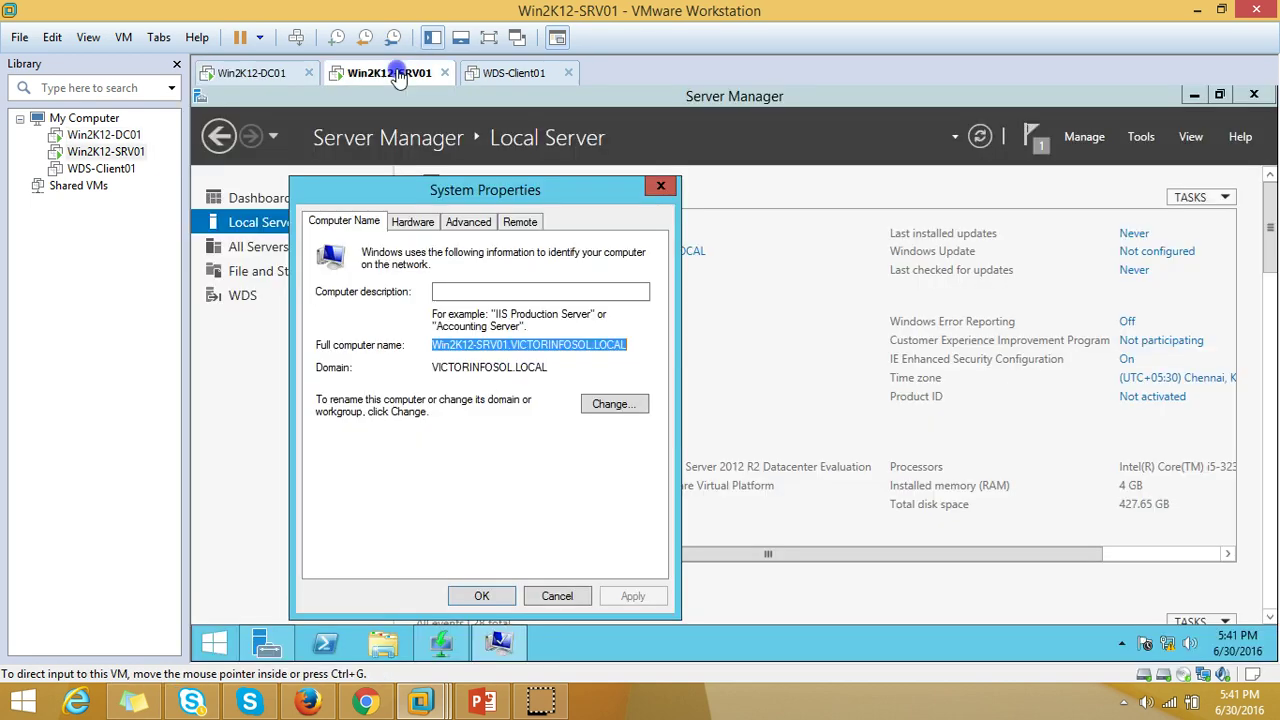
Close System Properties and bring forward the WDS Add Image Wizard progress window
click(664, 186)
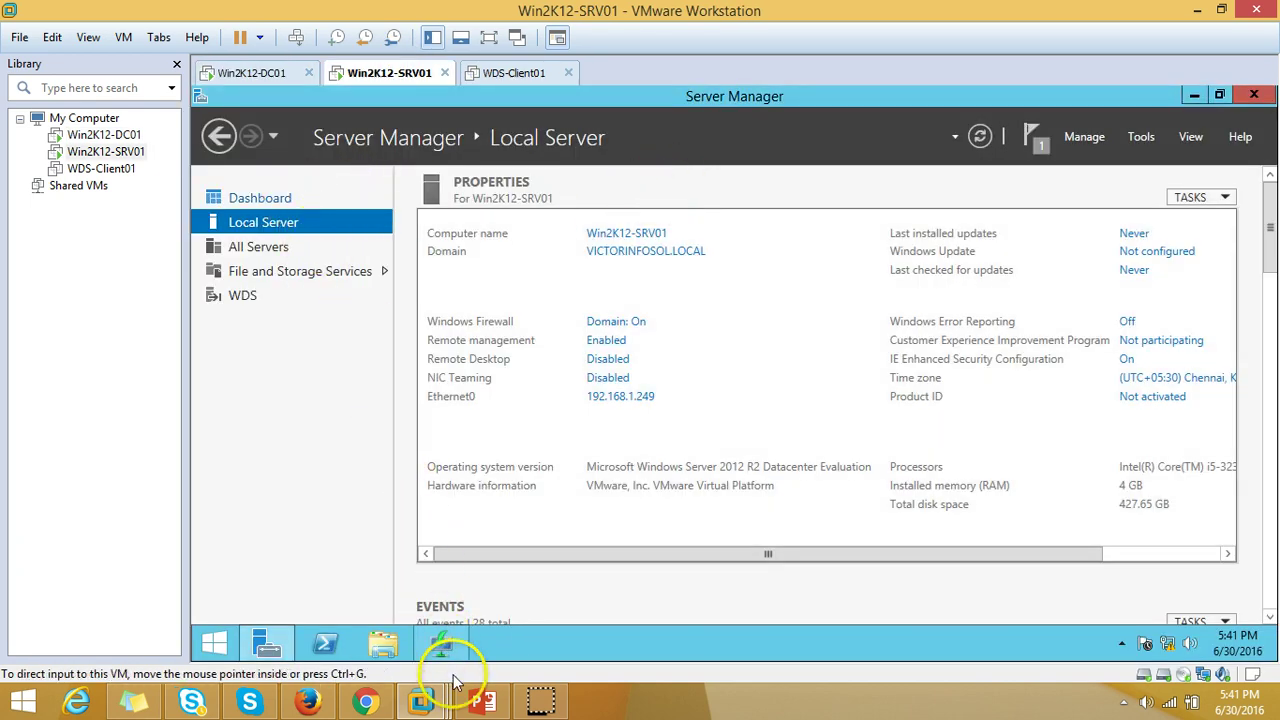
click(441, 643)
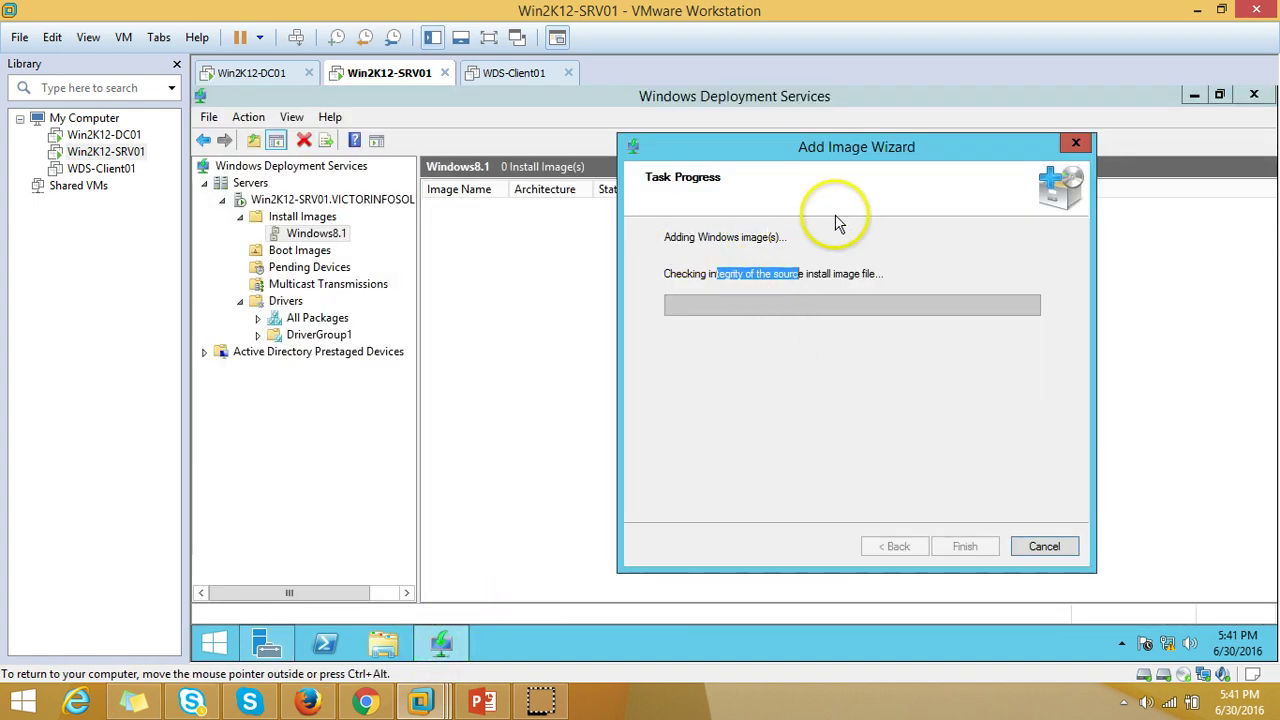
drag(771, 143, 629, 134)
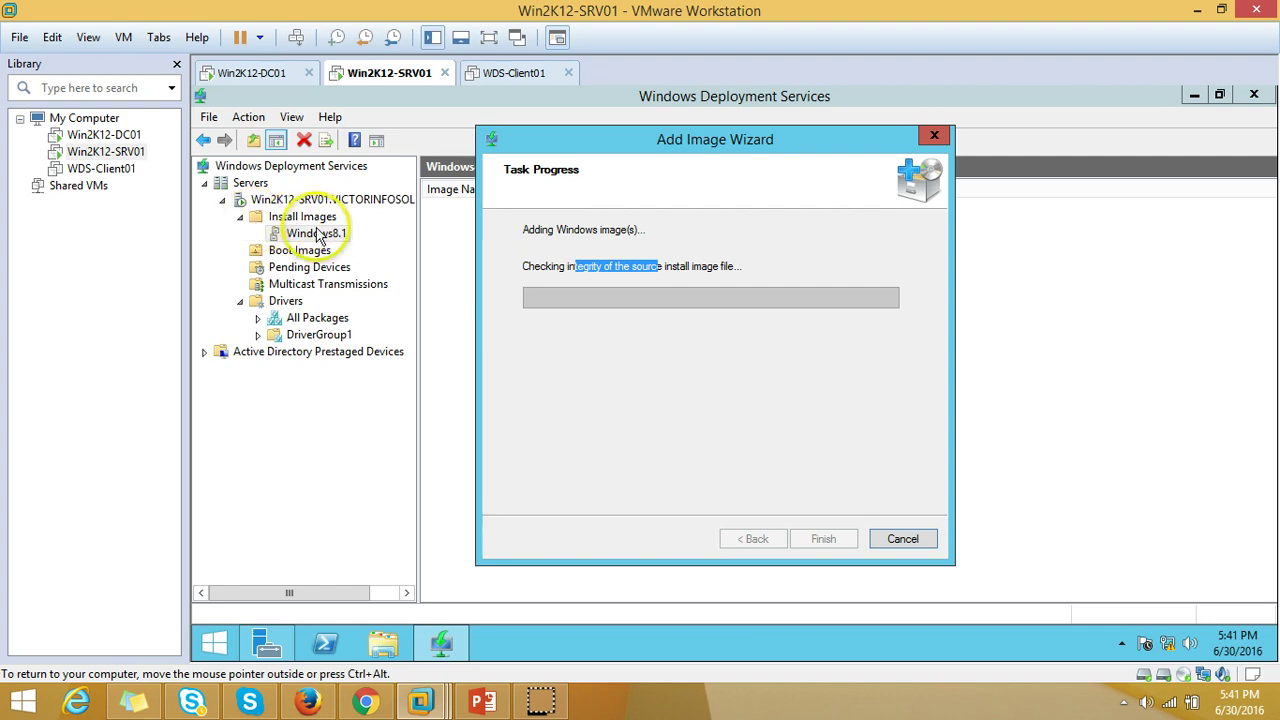
Show the WDS installation steps slide in PowerPoint
click(485, 700)
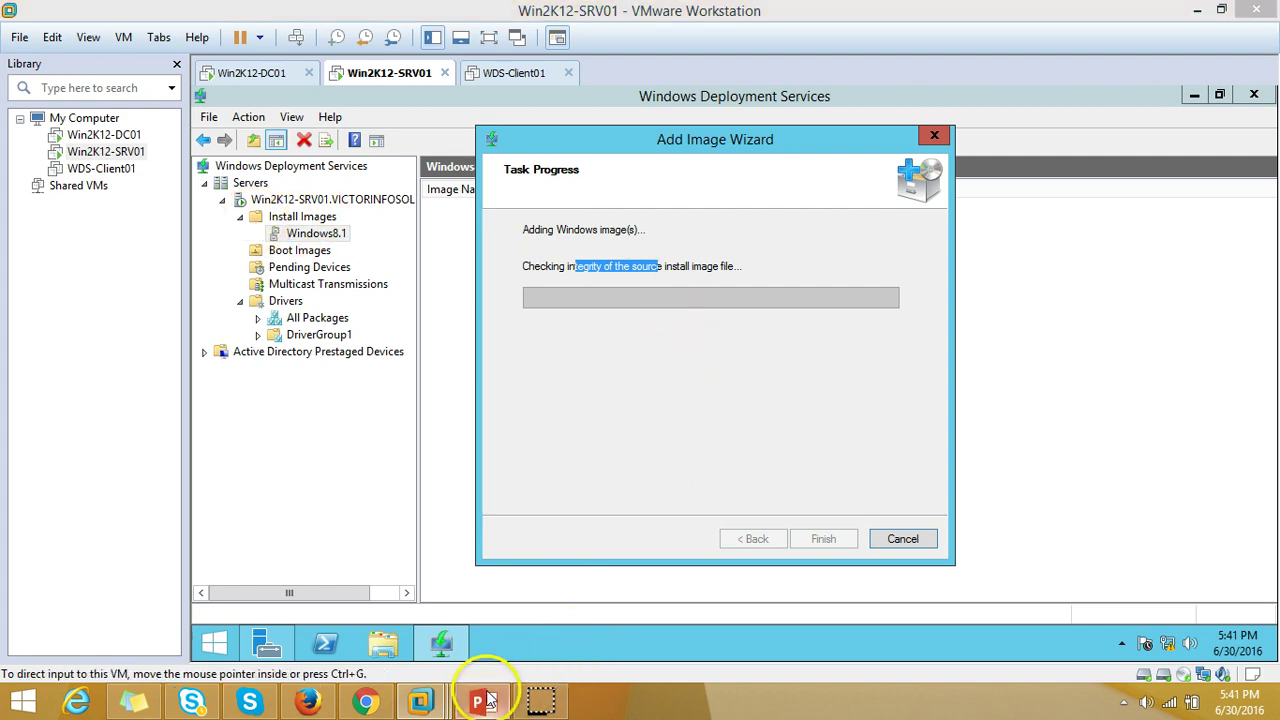
click(589, 617)
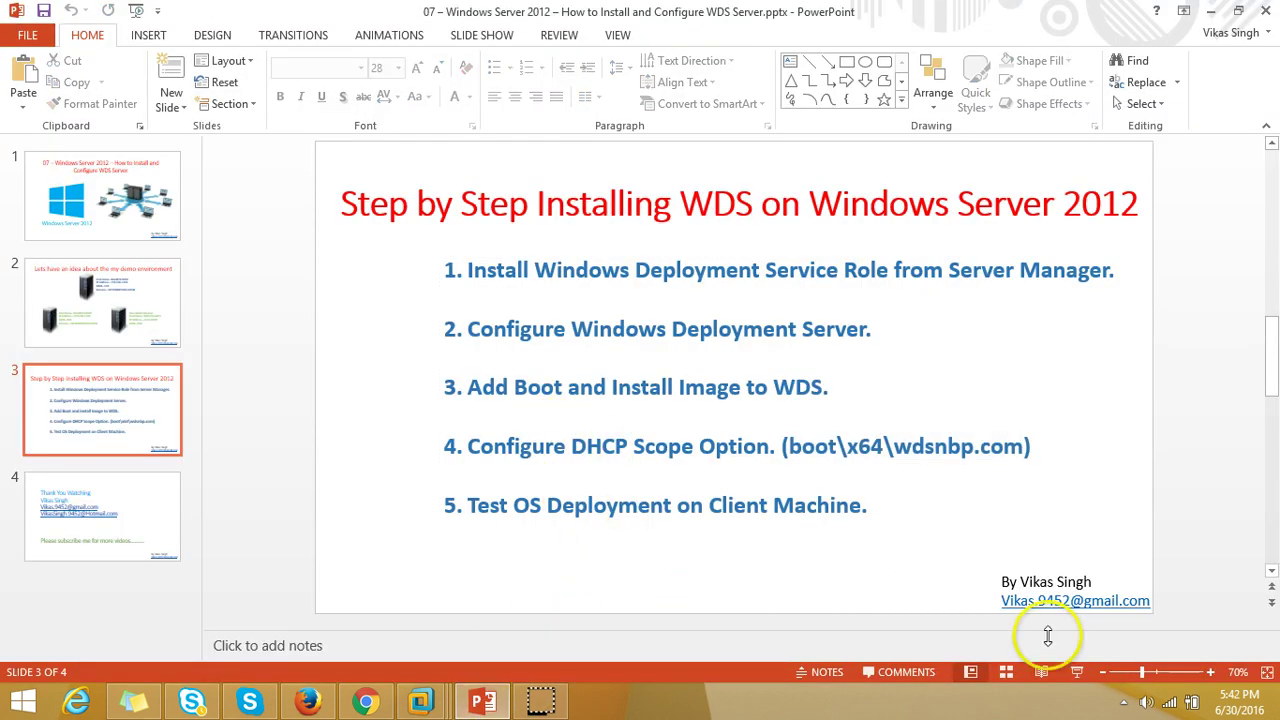
click(1043, 672)
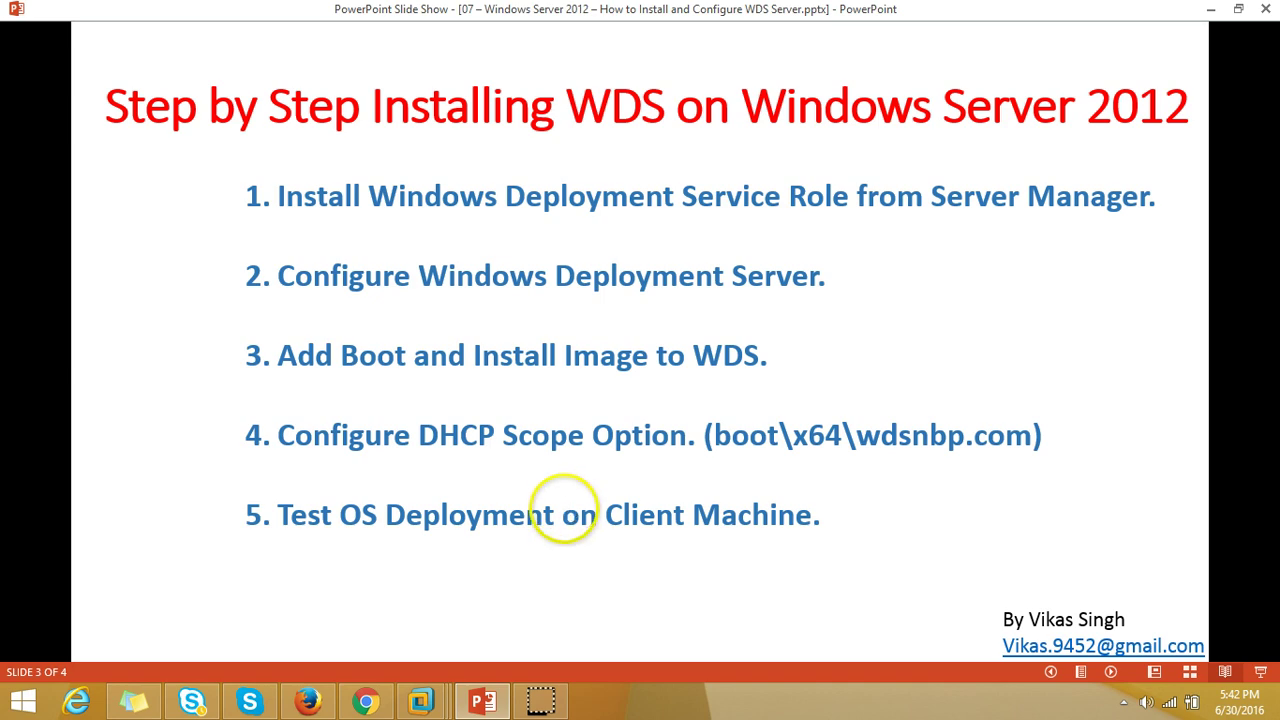
Return to the image progress and highlight the integrity-check status message
click(487, 690)
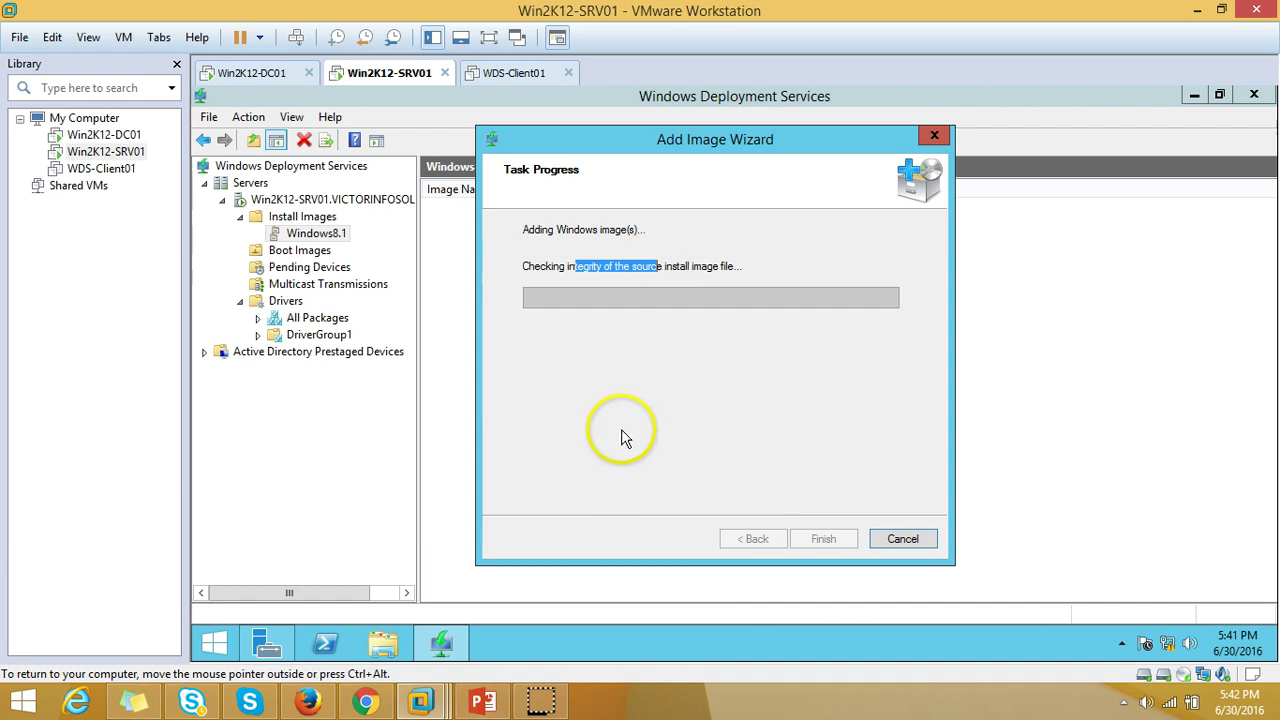
drag(577, 247, 680, 286)
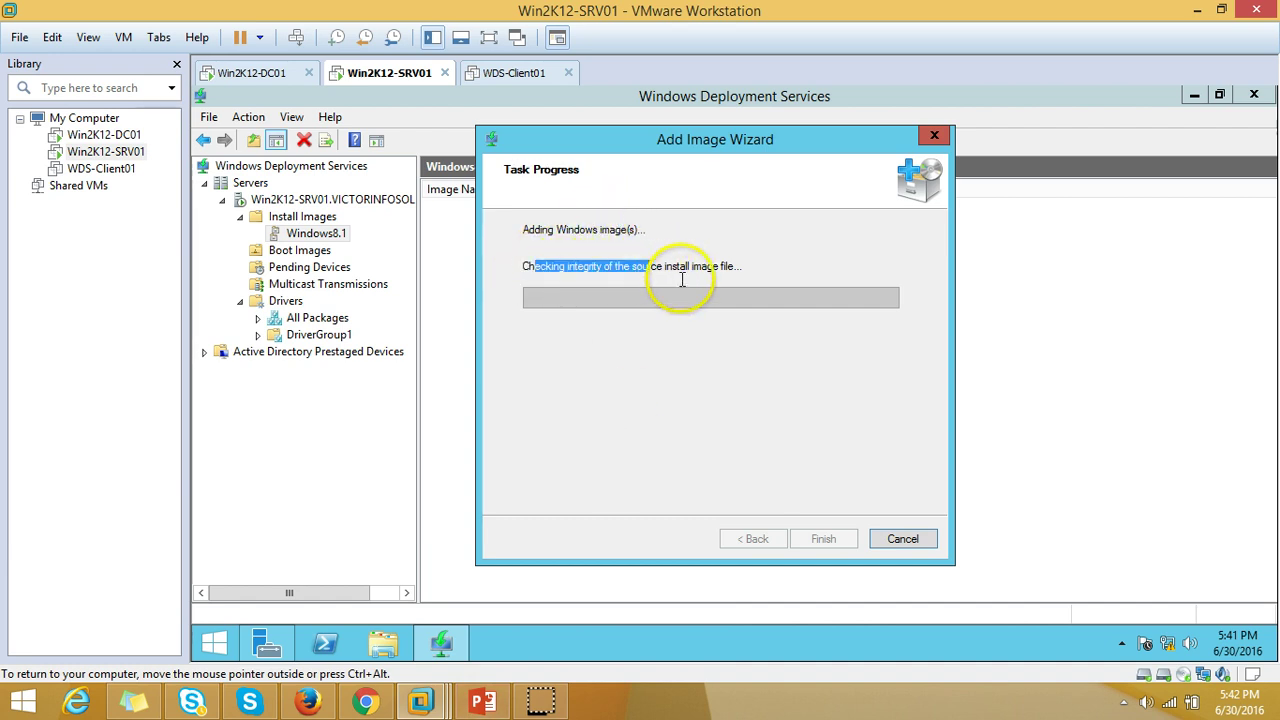
click(735, 266)
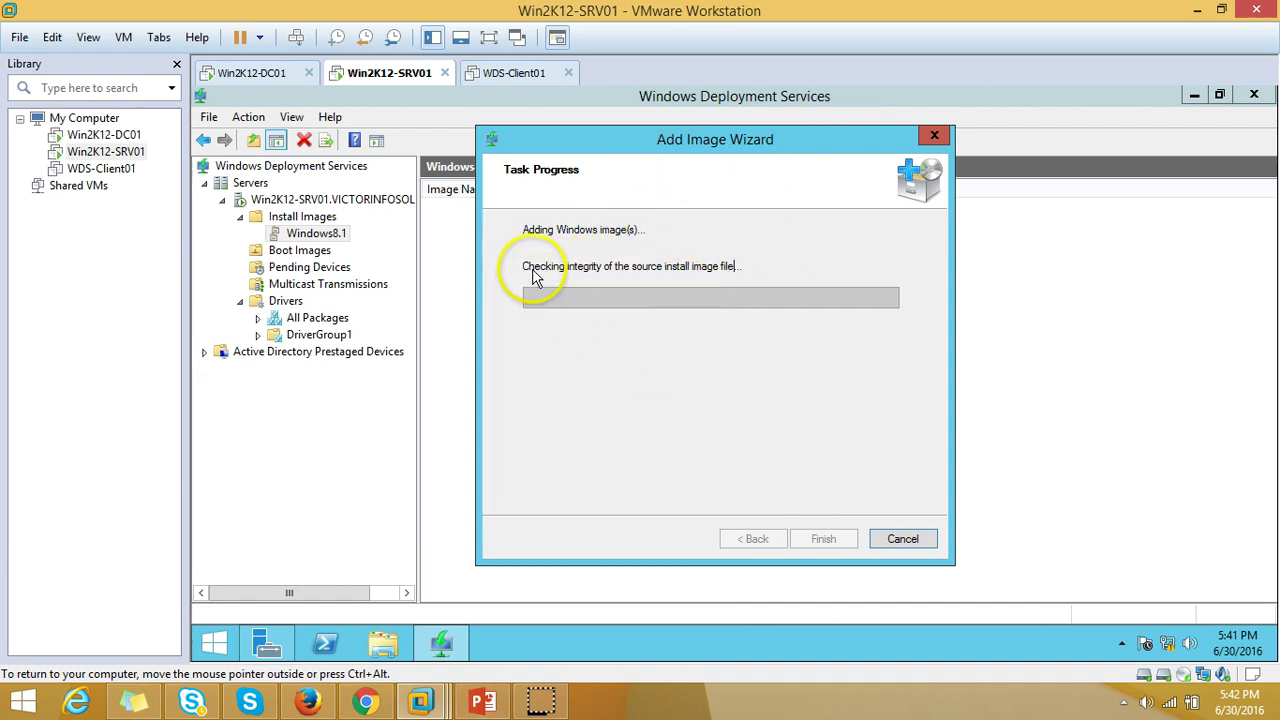
shift+click(682, 270)
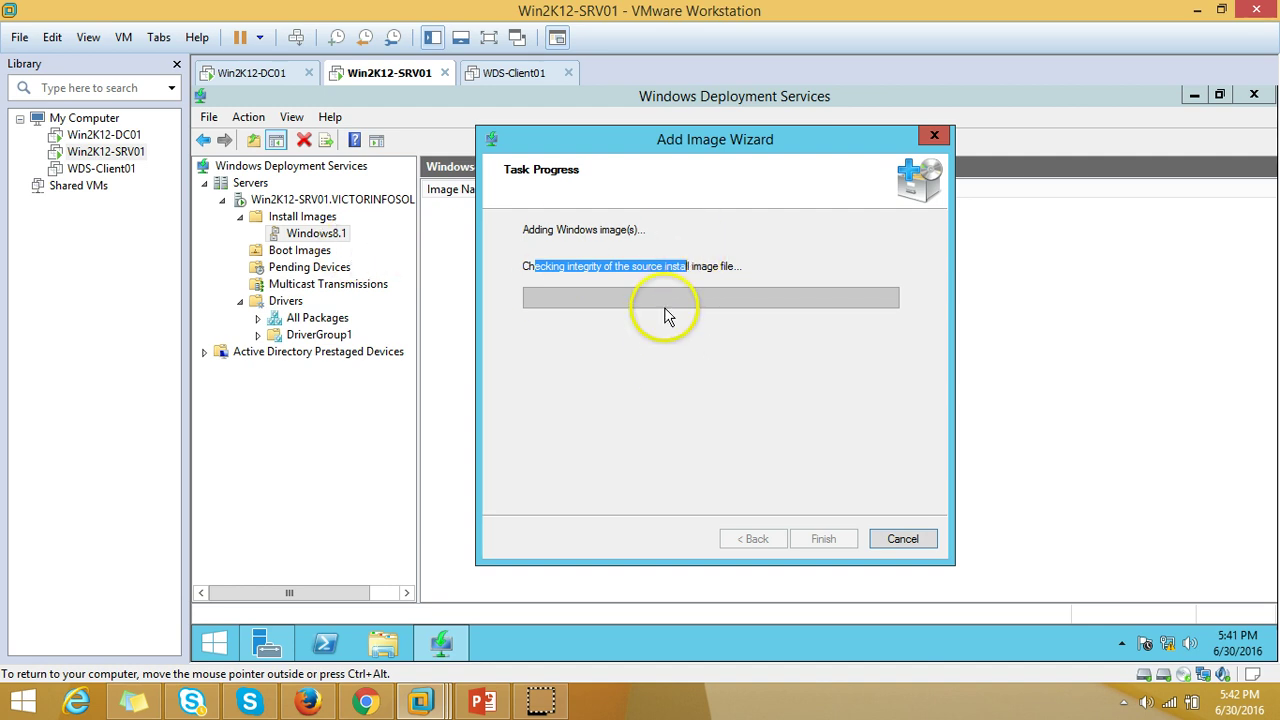
click(774, 263)
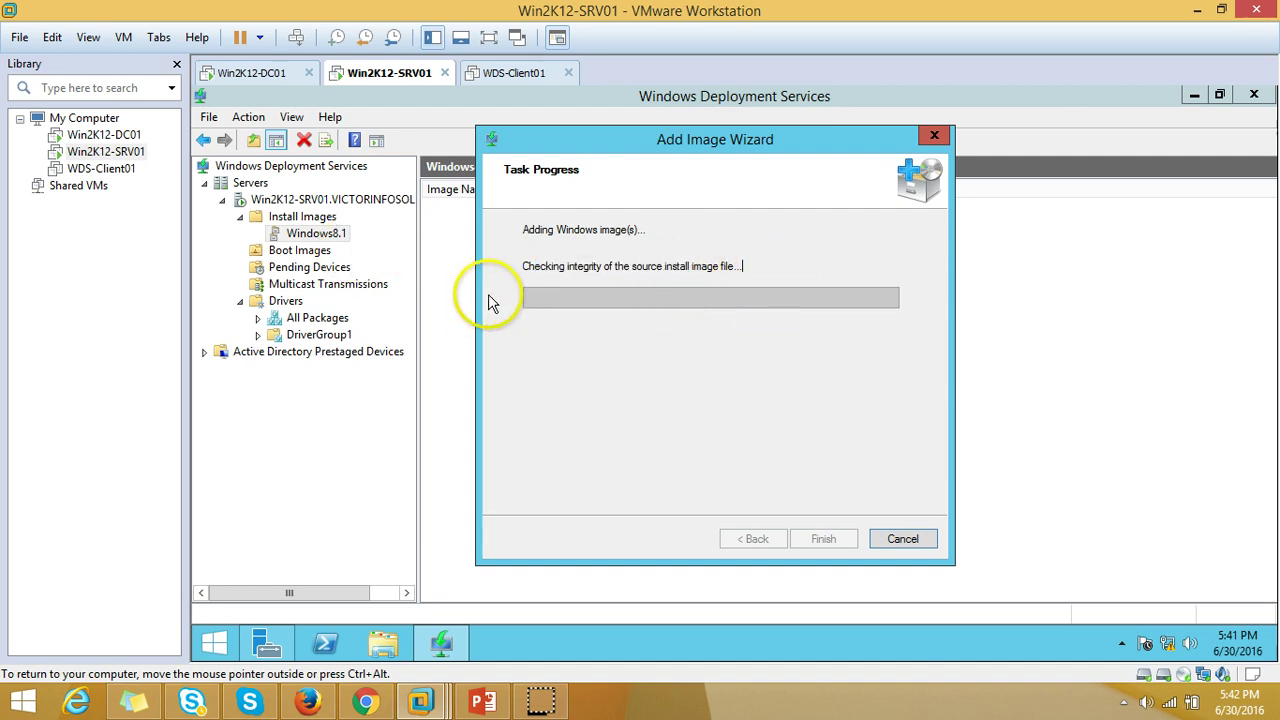
drag(612, 268, 704, 270)
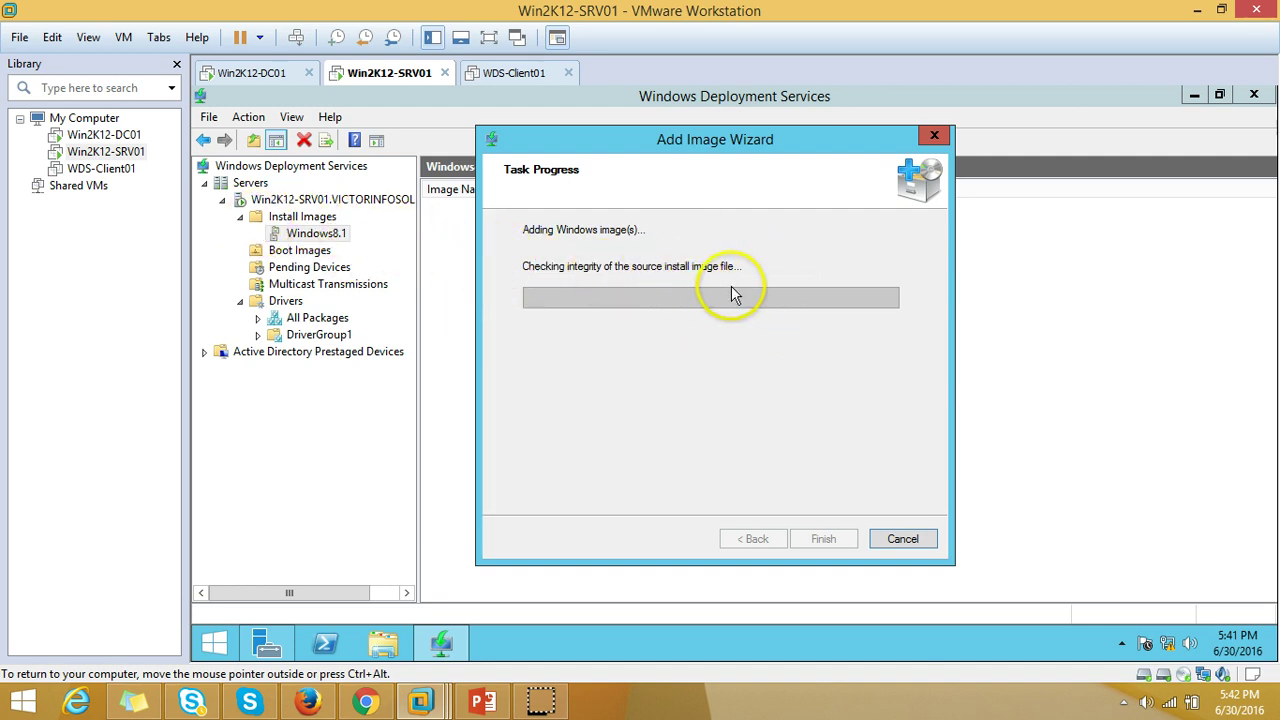
click(560, 280)
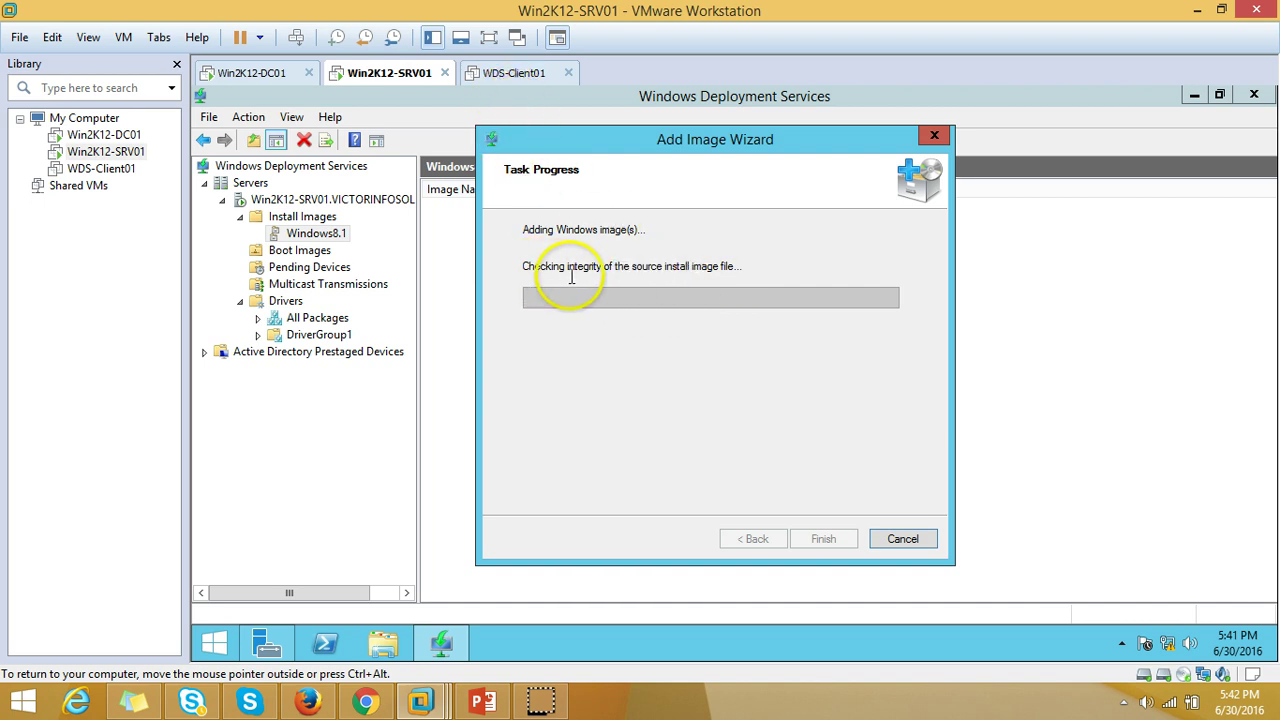
mouse_move(568, 268)
mouse_down()
mouse_move(586, 268)
mouse_move(565, 267)
mouse_up()
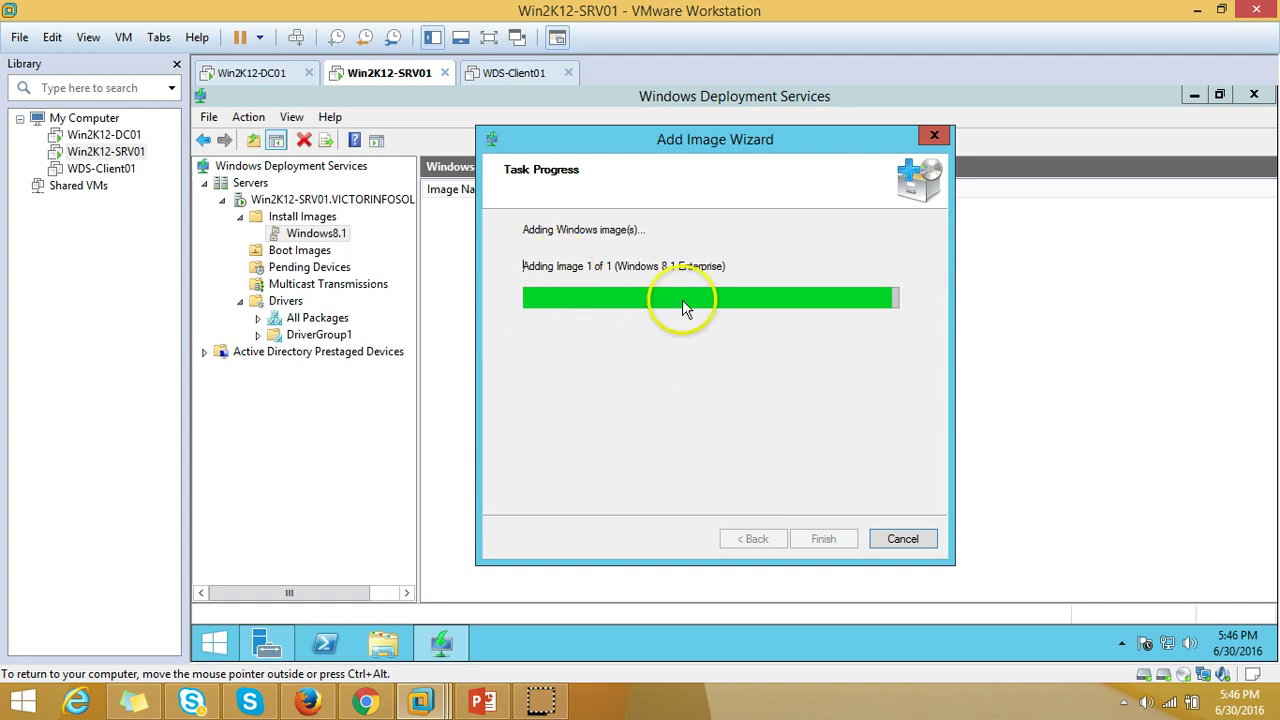
click(483, 703)
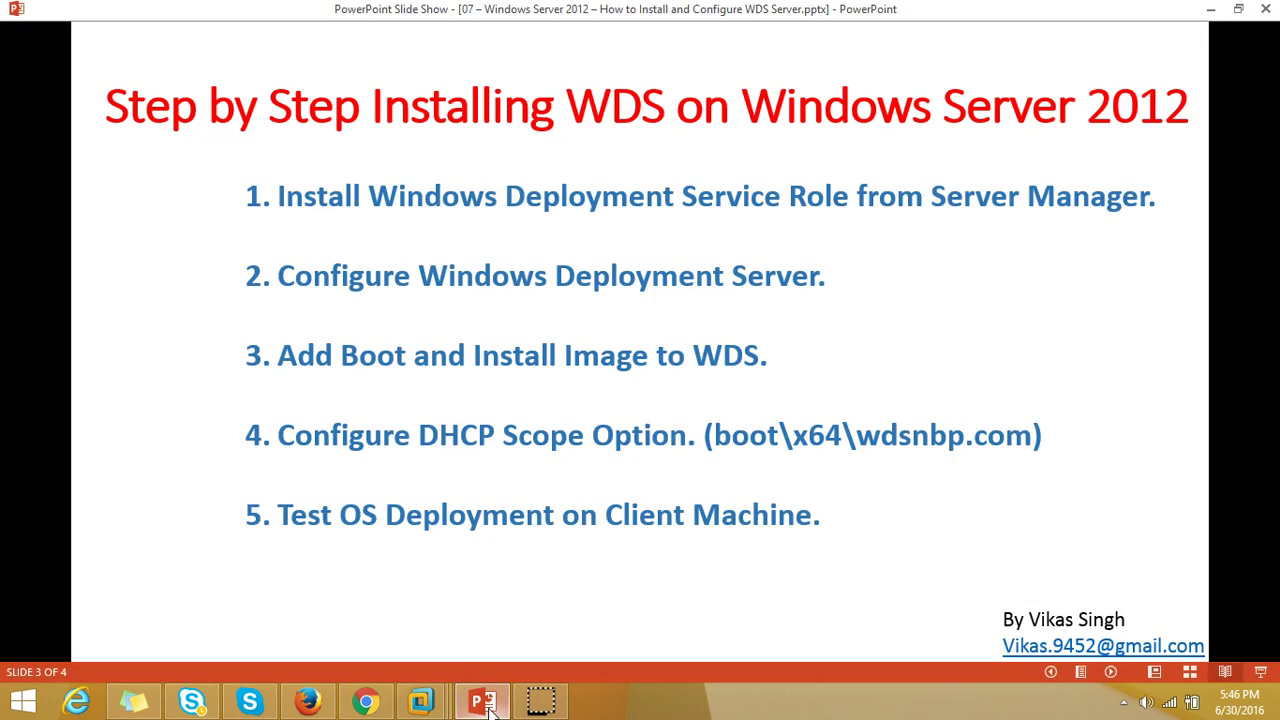
Return to VMware, where the Add Image Wizard reports the Windows 8.1 Enterprise image was added
click(485, 703)
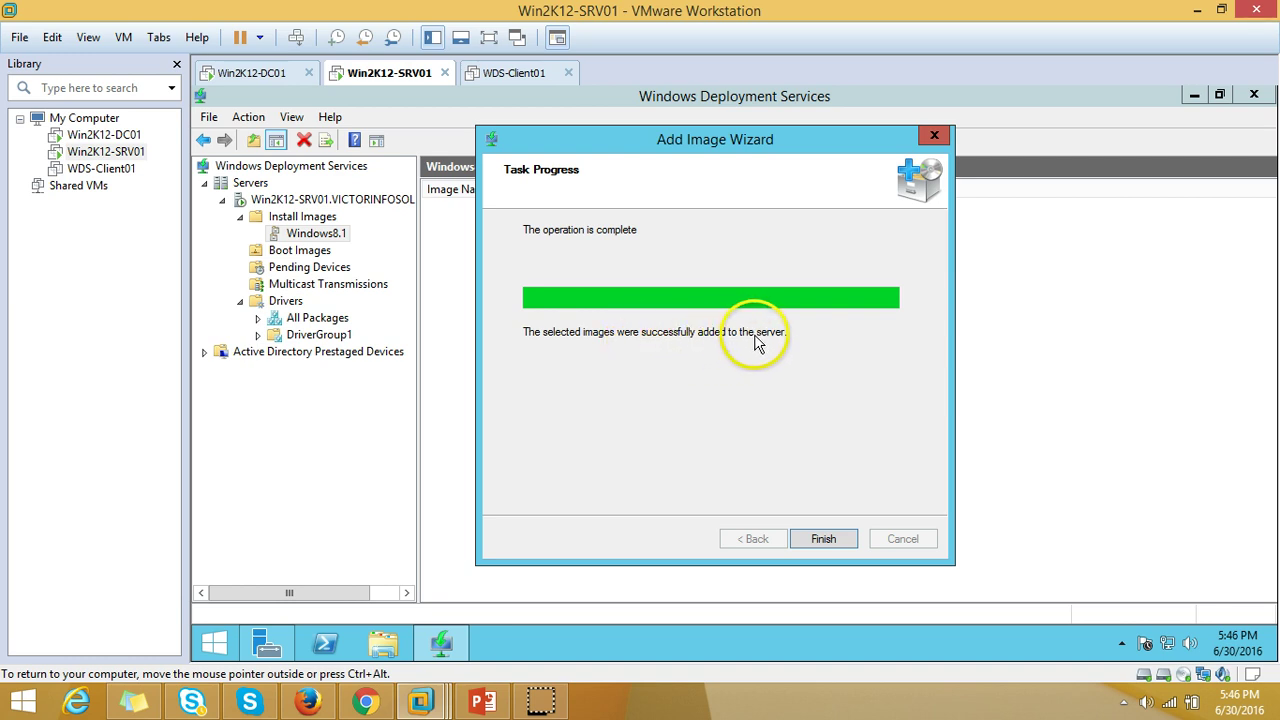
Finish the wizard, auto-fit the Image Name, Date and Priority columns, and return to PowerPoint
click(822, 539)
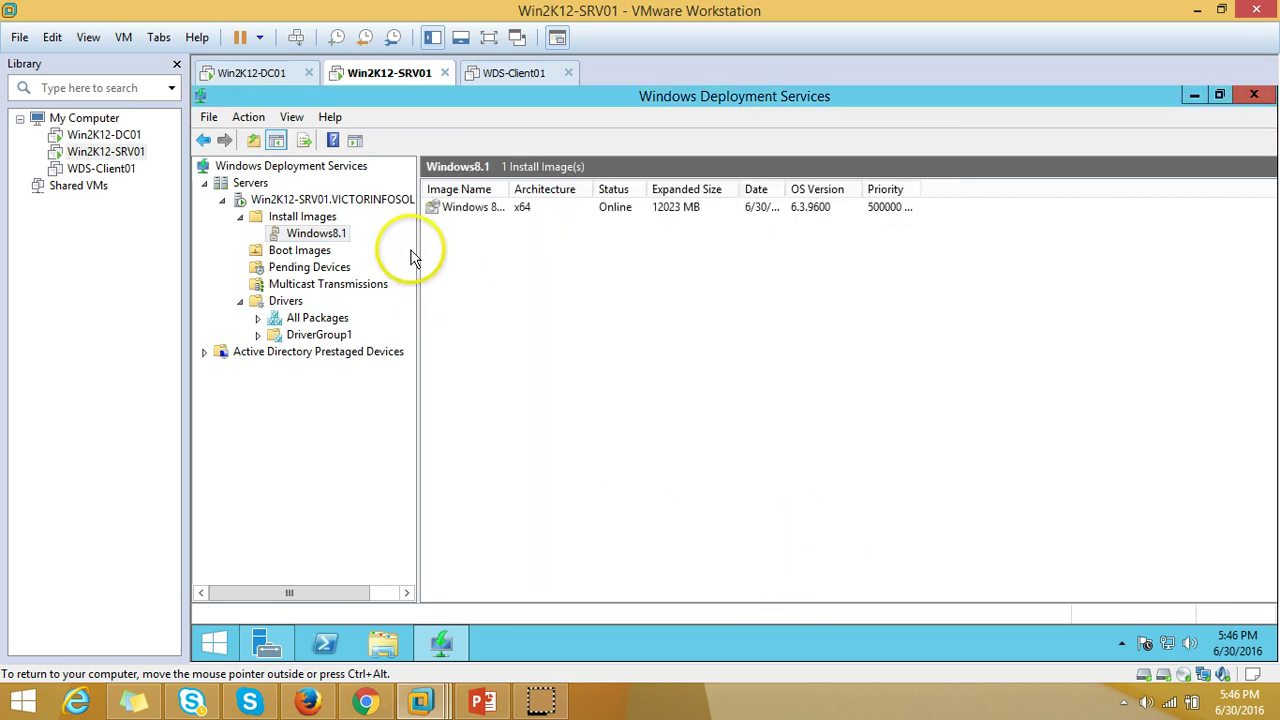
double_click(508, 189)
click(506, 208)
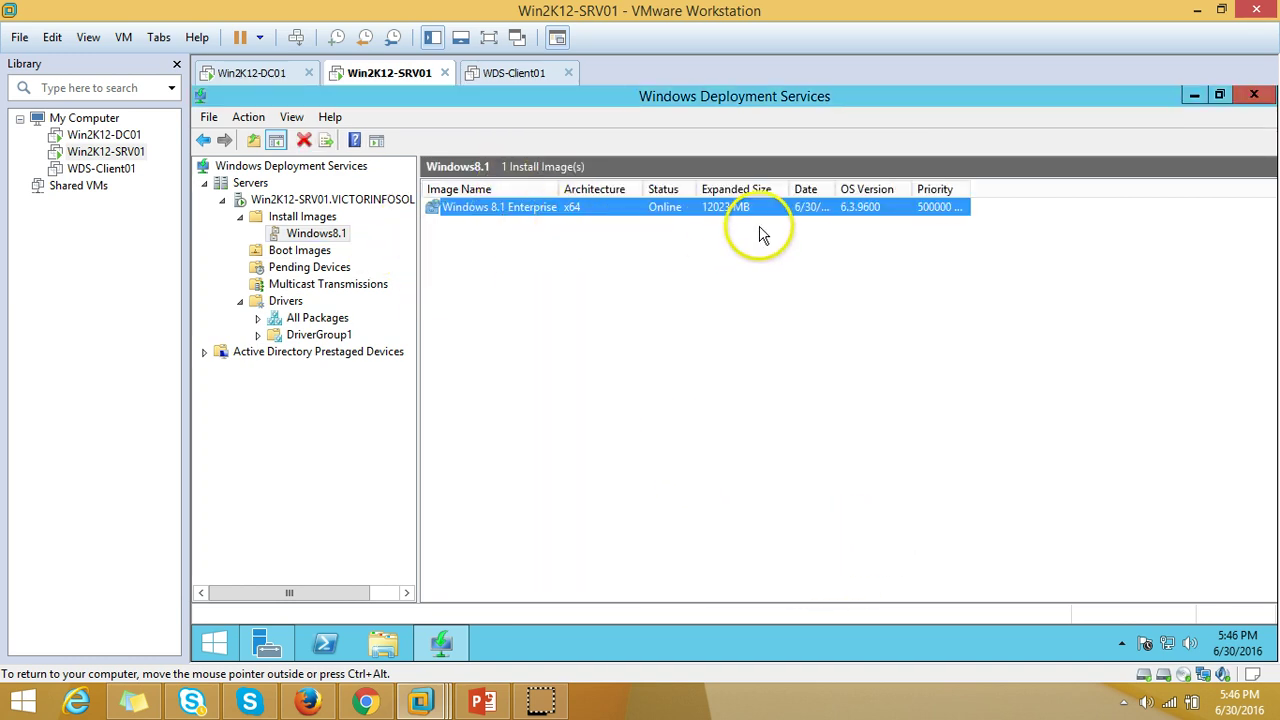
mouse_move(647, 190)
mouse_down()
mouse_move(592, 205)
mouse_move(575, 188)
mouse_move(656, 190)
mouse_up()
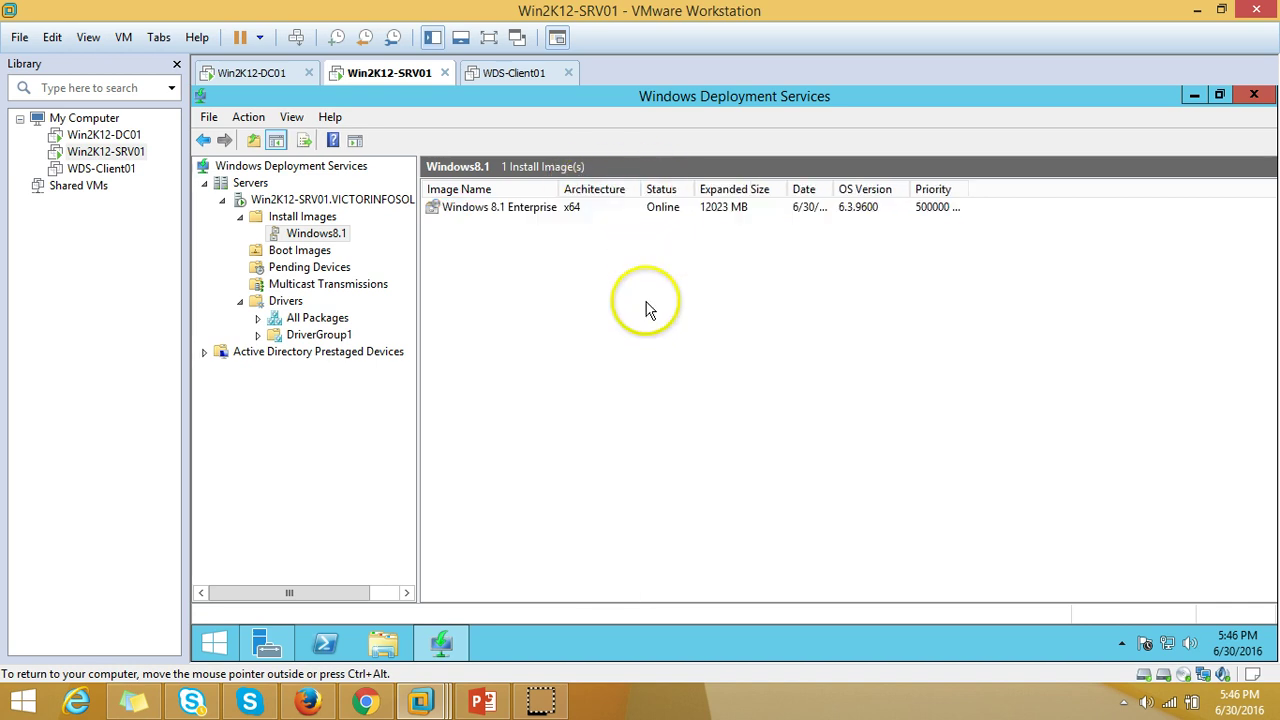
click(512, 210)
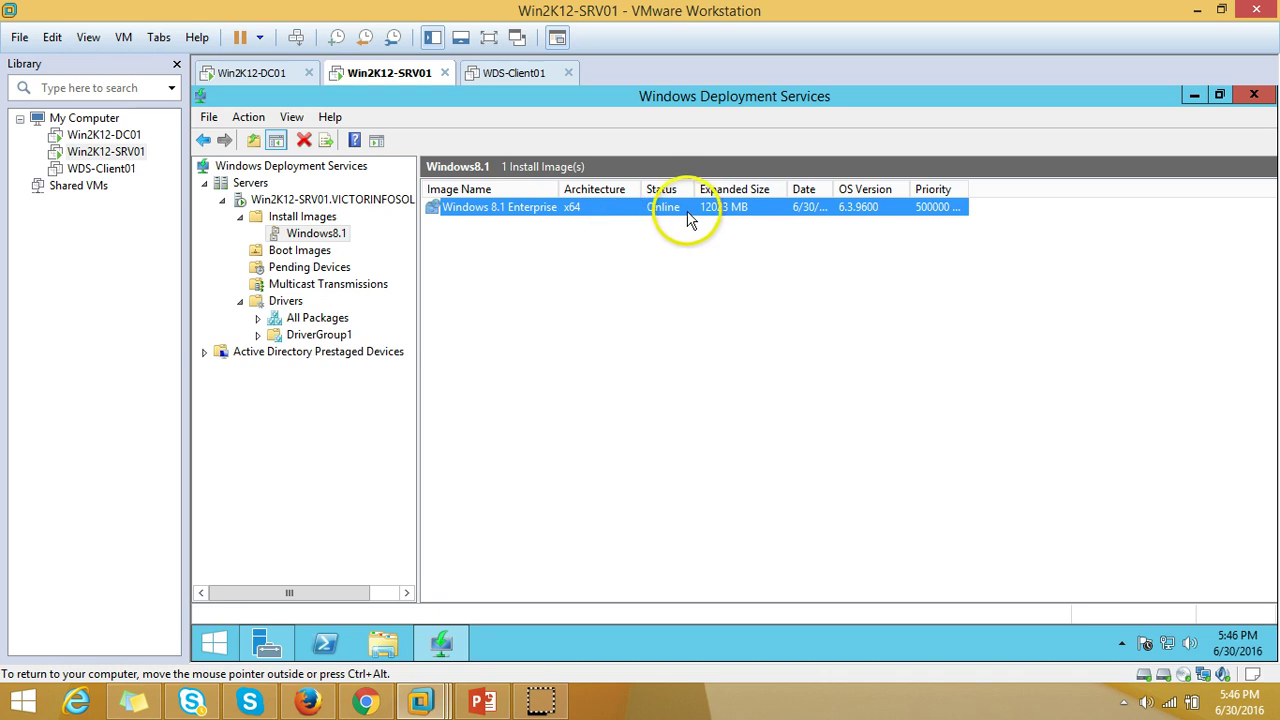
double_click(835, 188)
double_click(1026, 188)
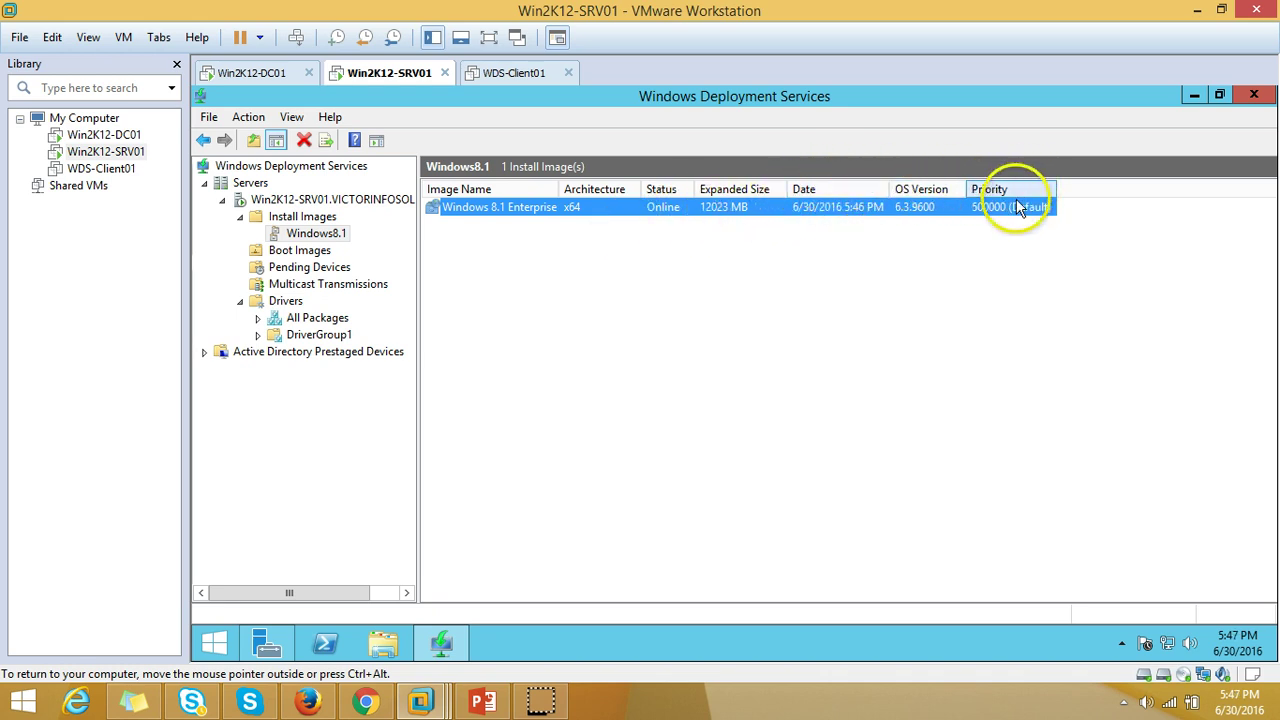
click(968, 292)
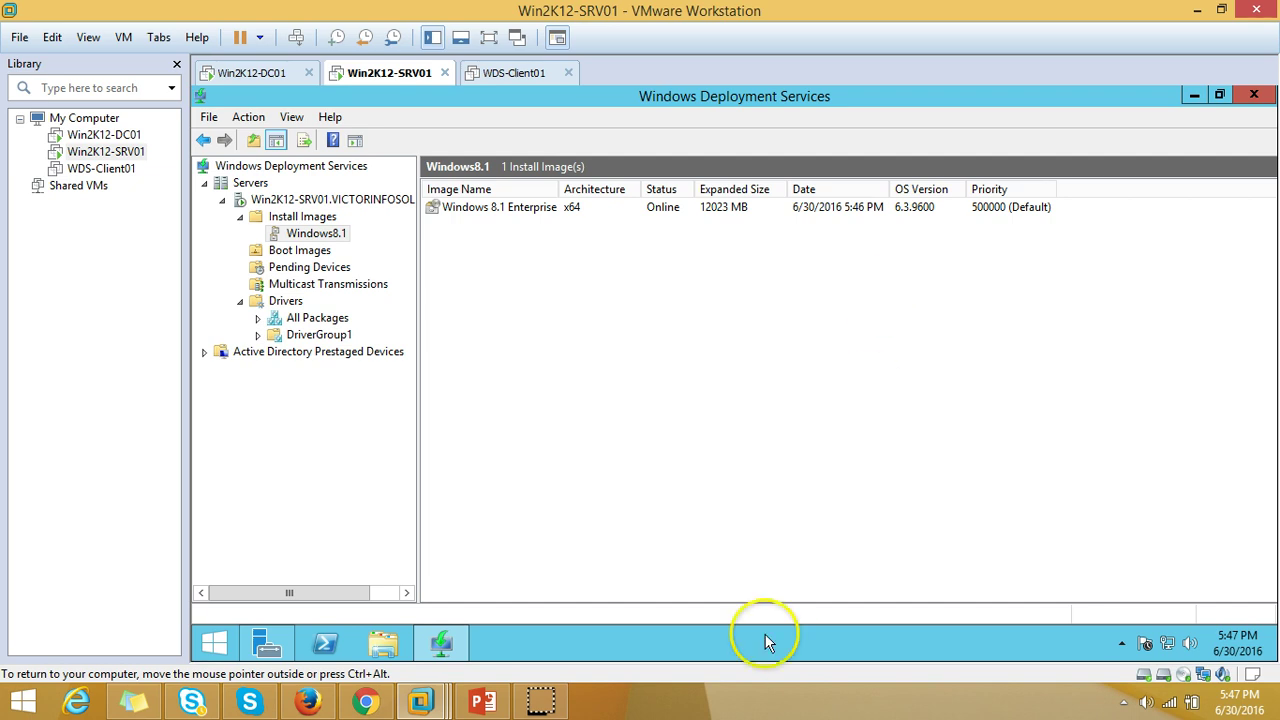
click(483, 700)
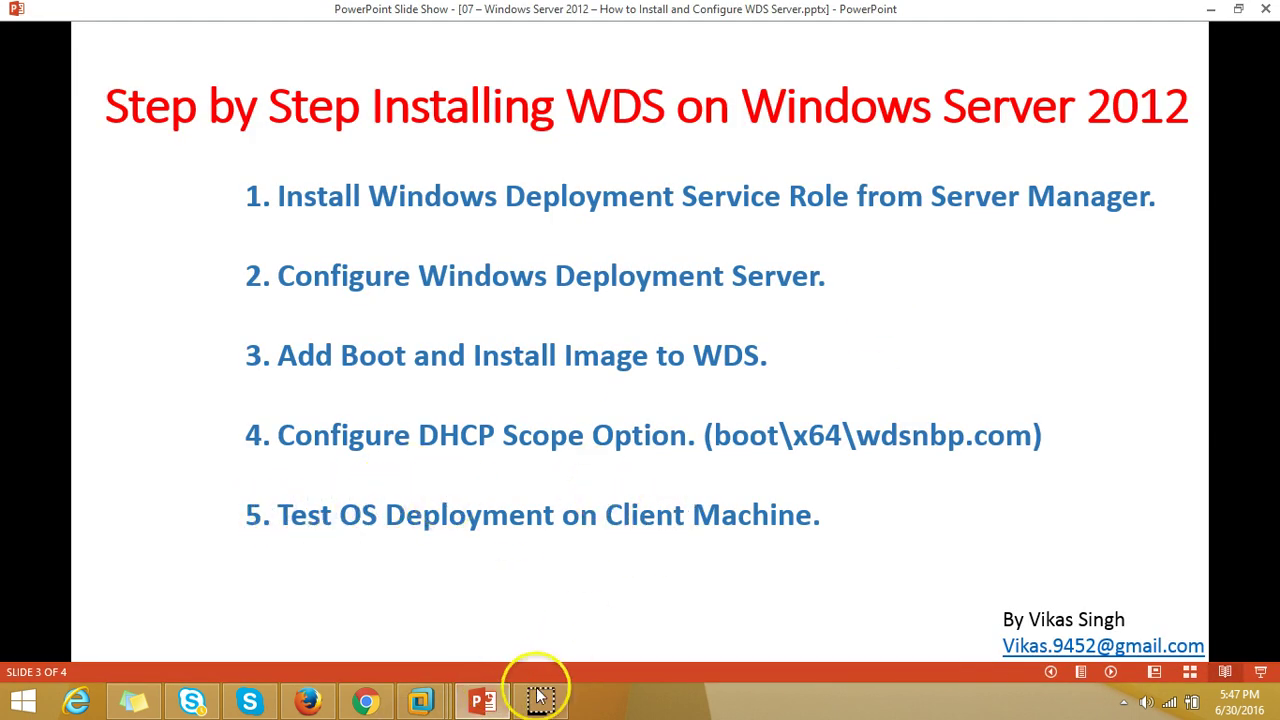
Power on WDS-Client01 and let it PXE boot until it aborts with no operating system found
click(488, 702)
click(517, 72)
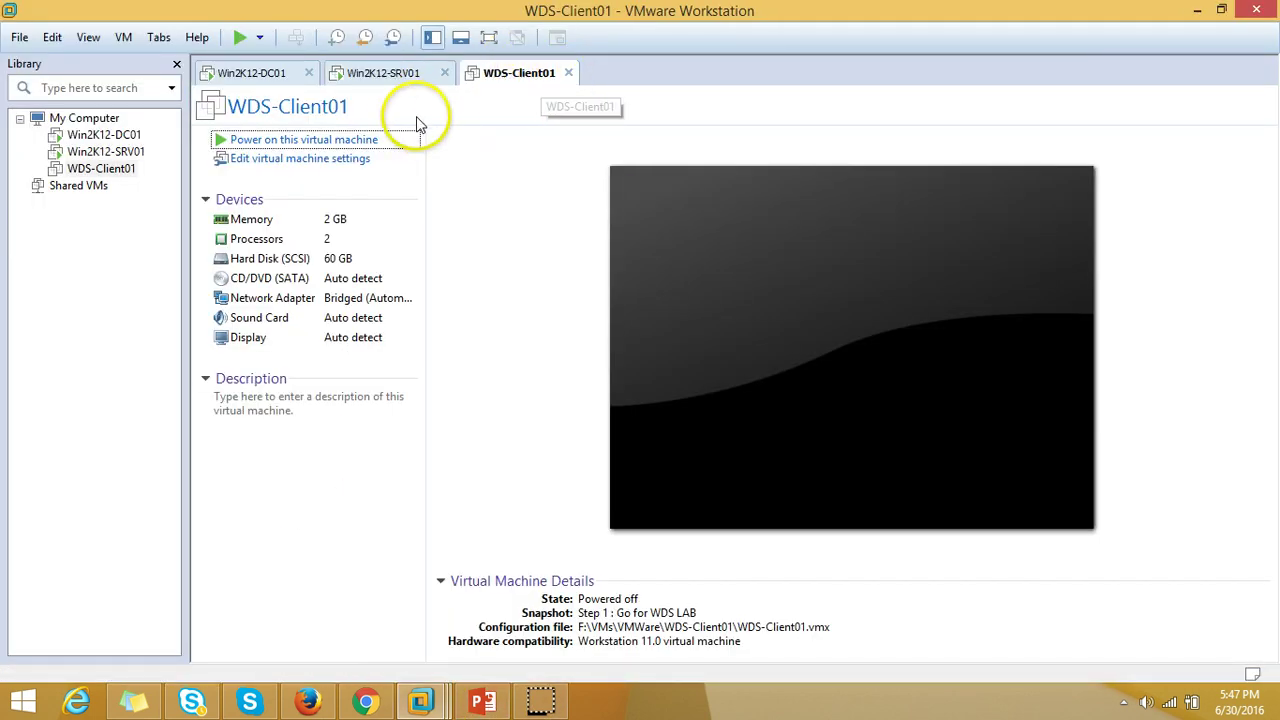
click(358, 144)
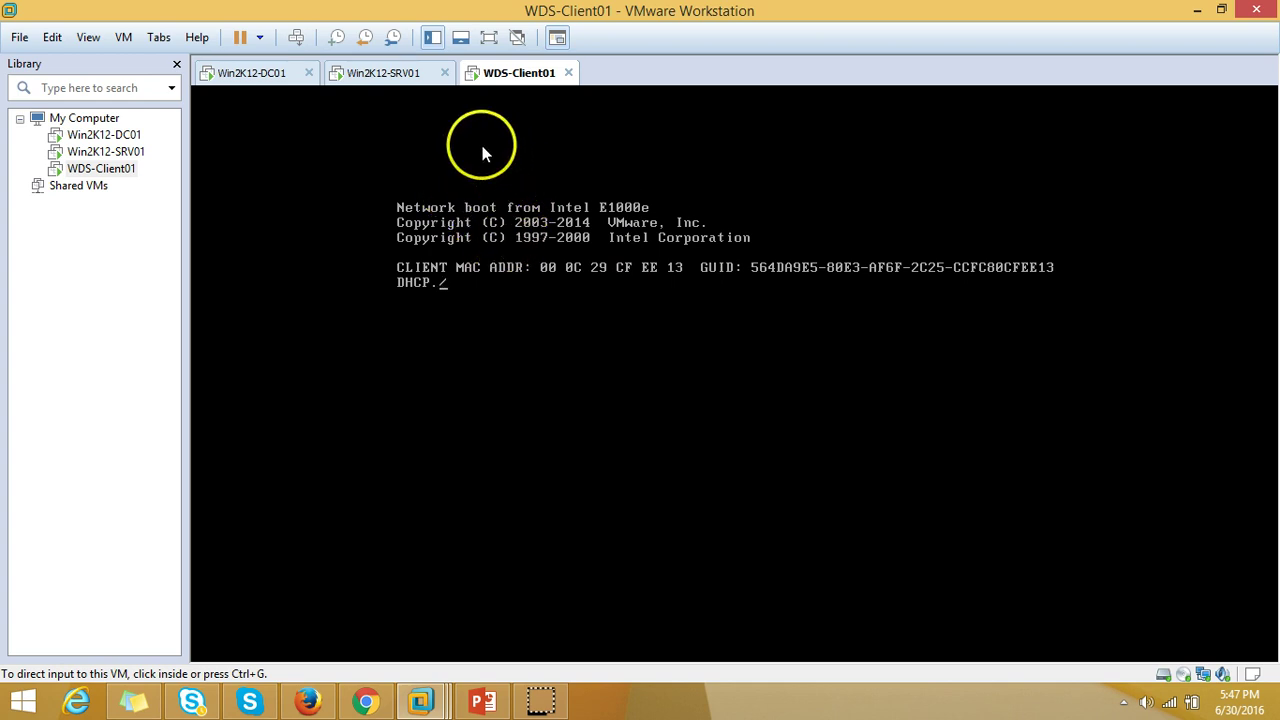
click(630, 405)
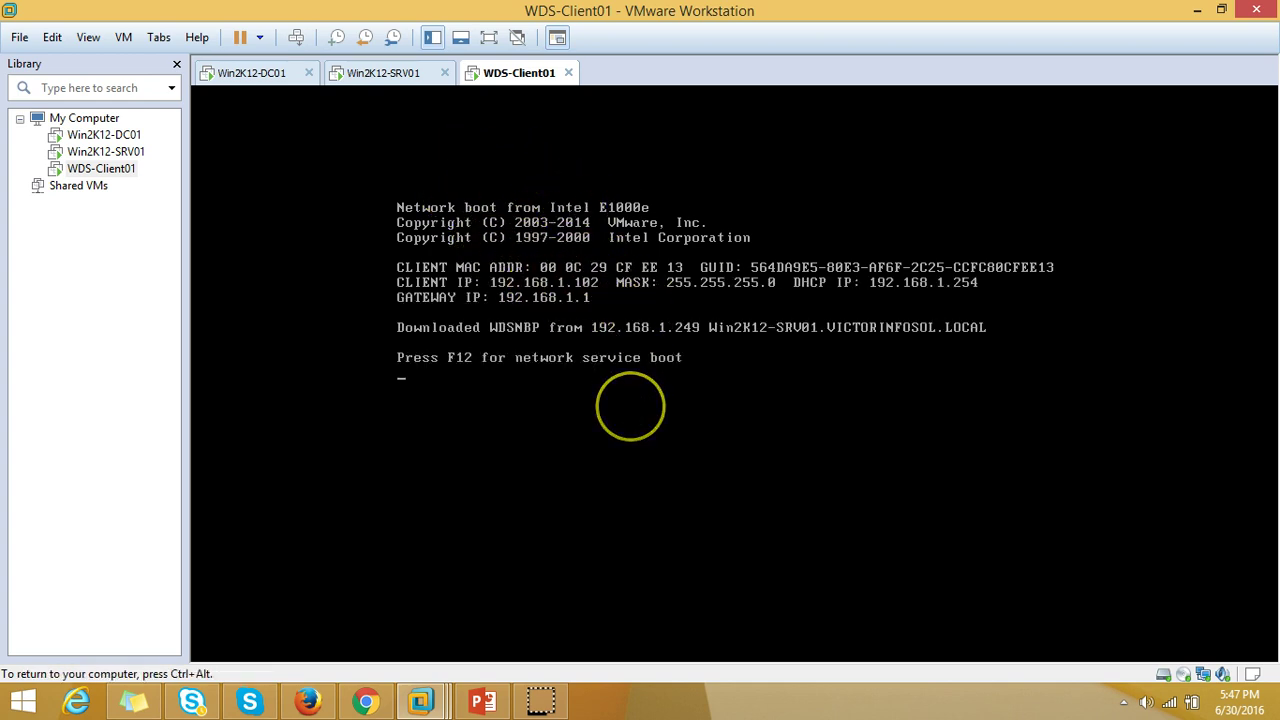
key(ctrl+alt)
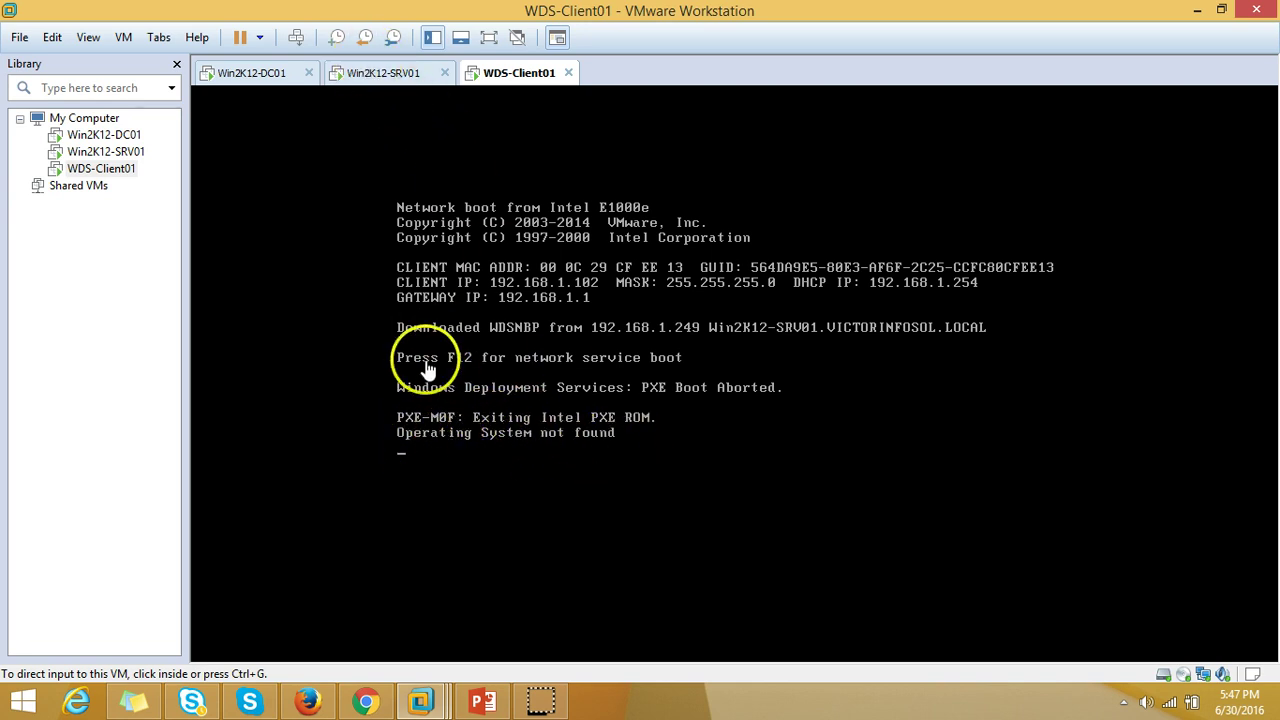
In the Win2K12-SRV01 WDS server properties, set the Boot policy to always continue the PXE boot
click(394, 74)
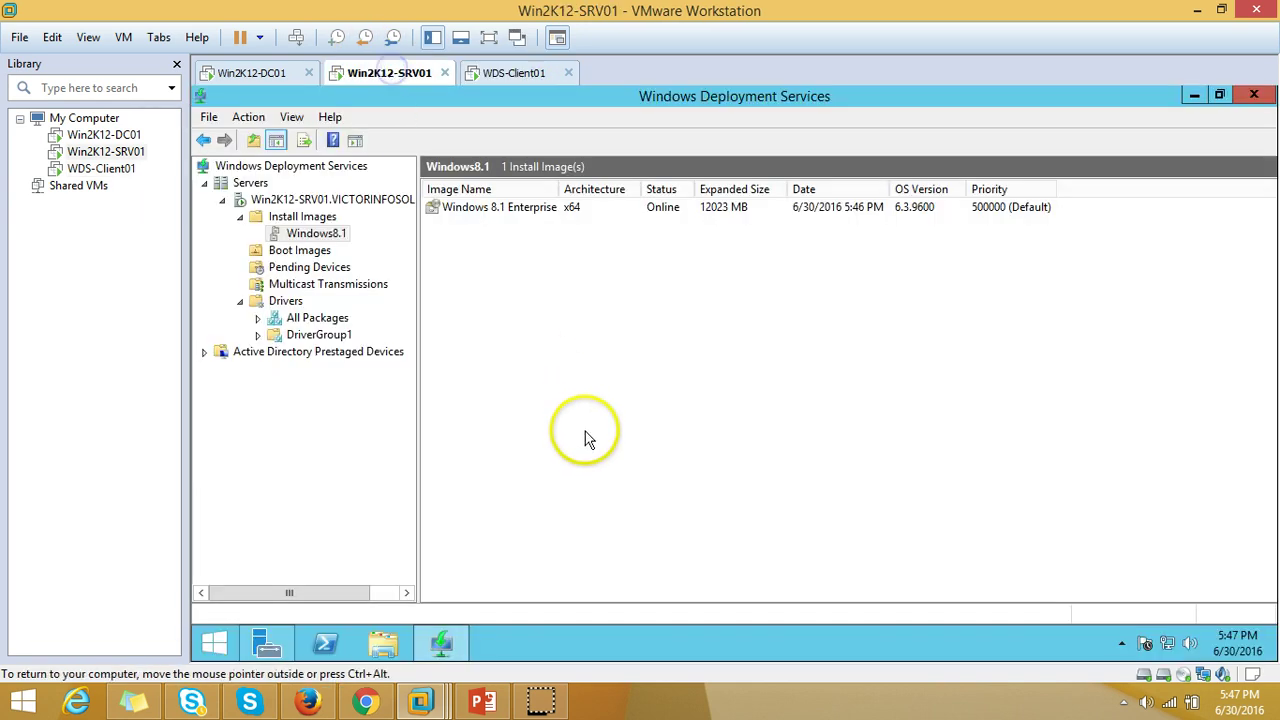
right_click(358, 202)
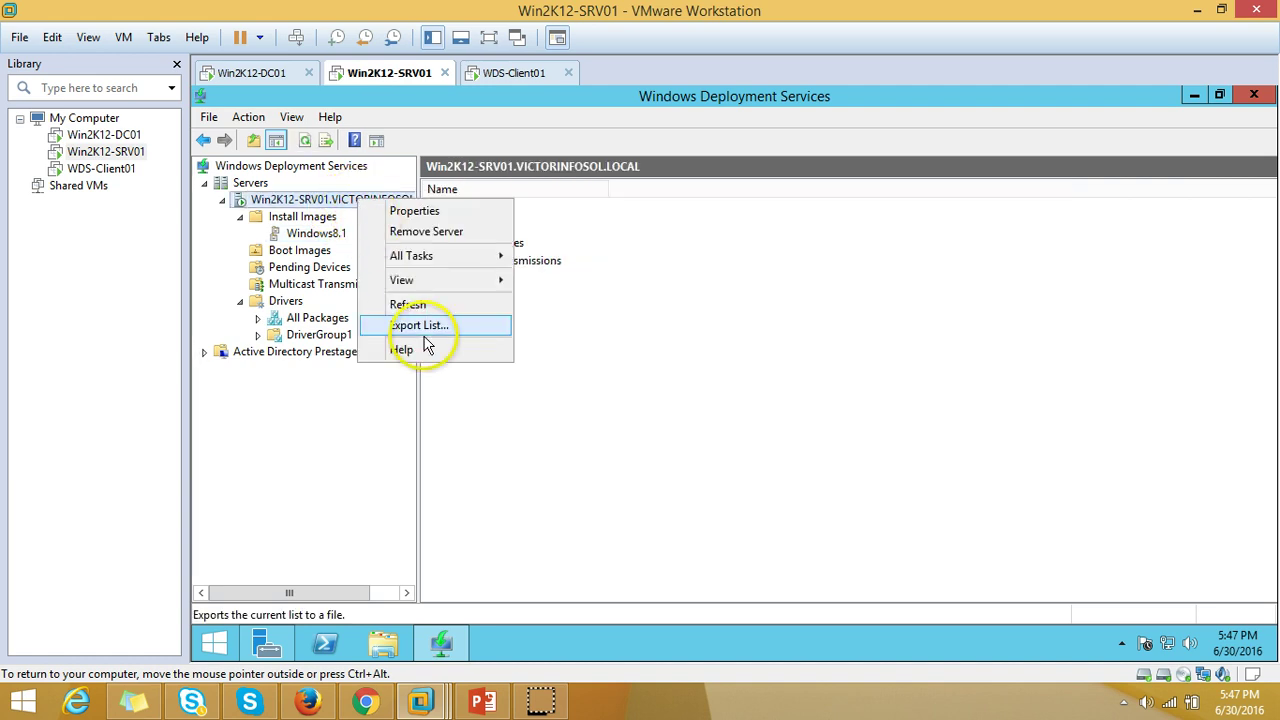
click(432, 218)
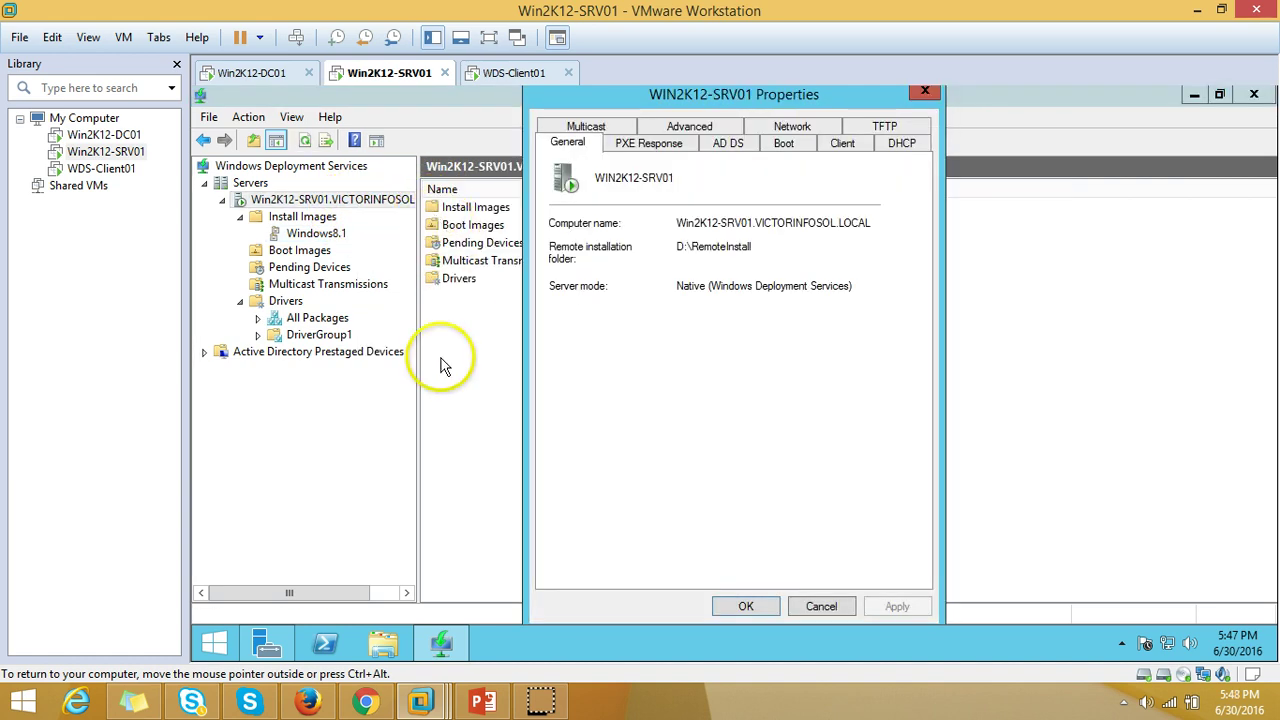
click(655, 146)
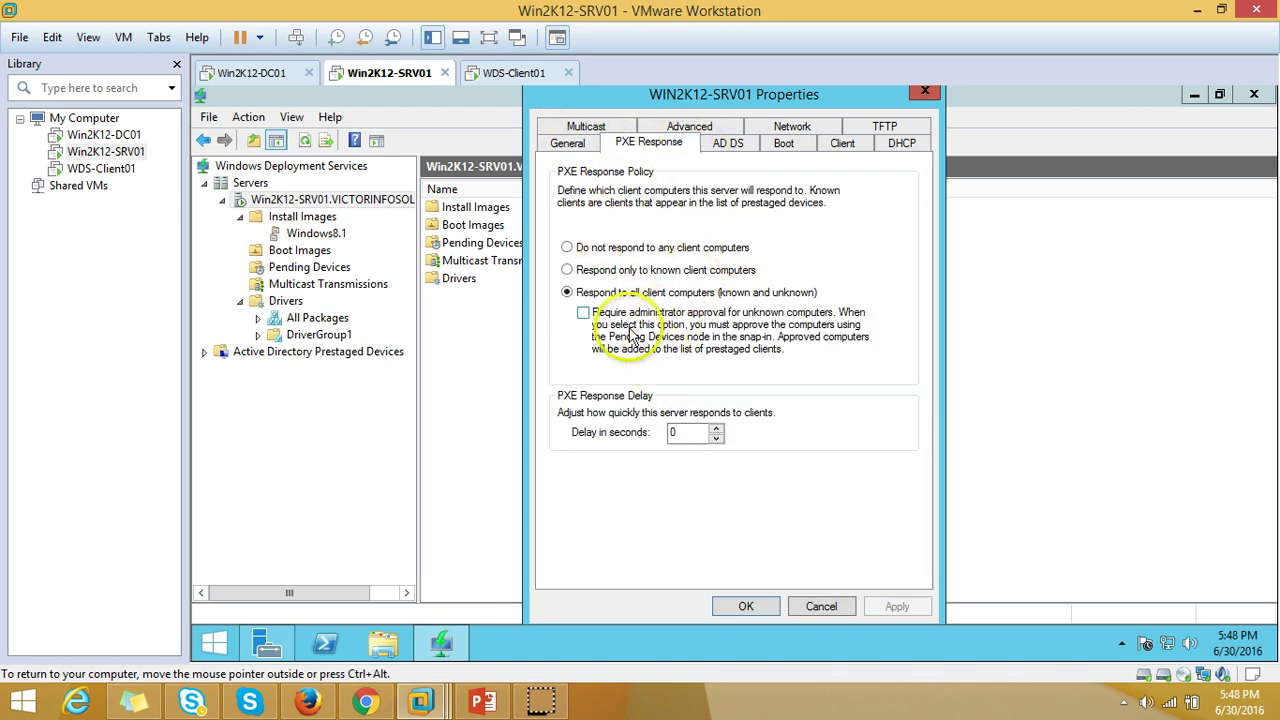
click(740, 145)
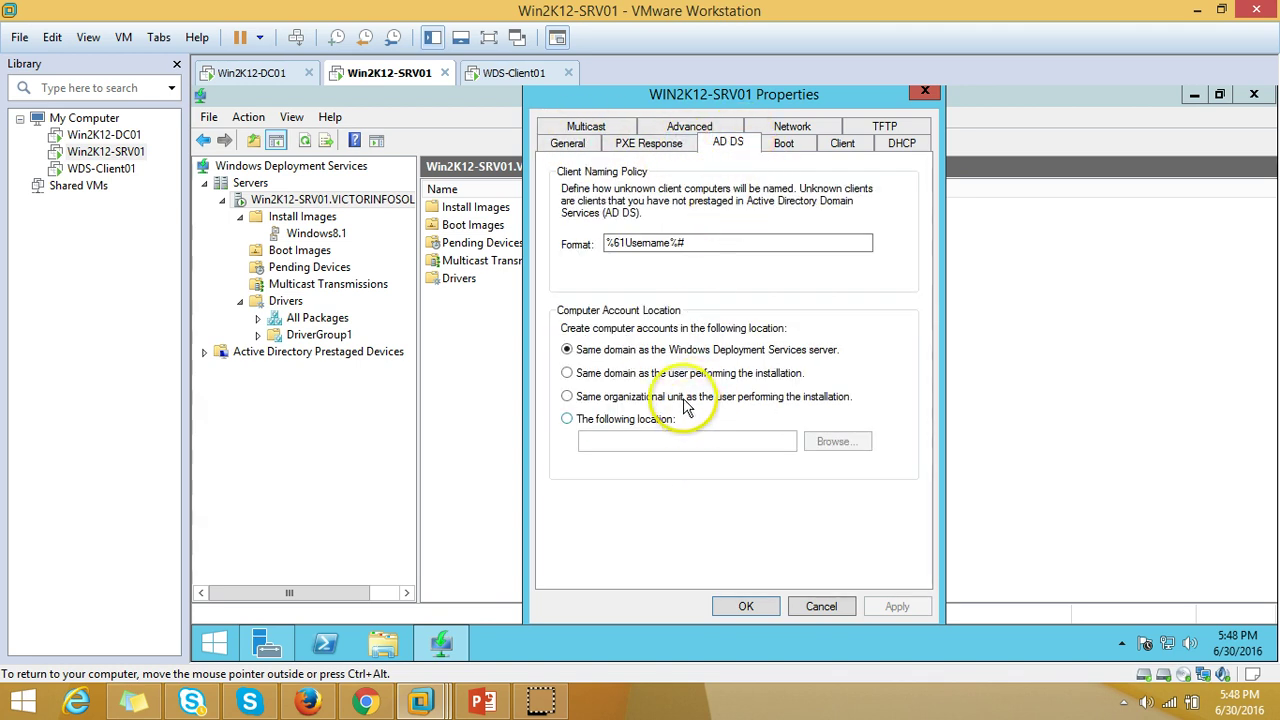
click(784, 143)
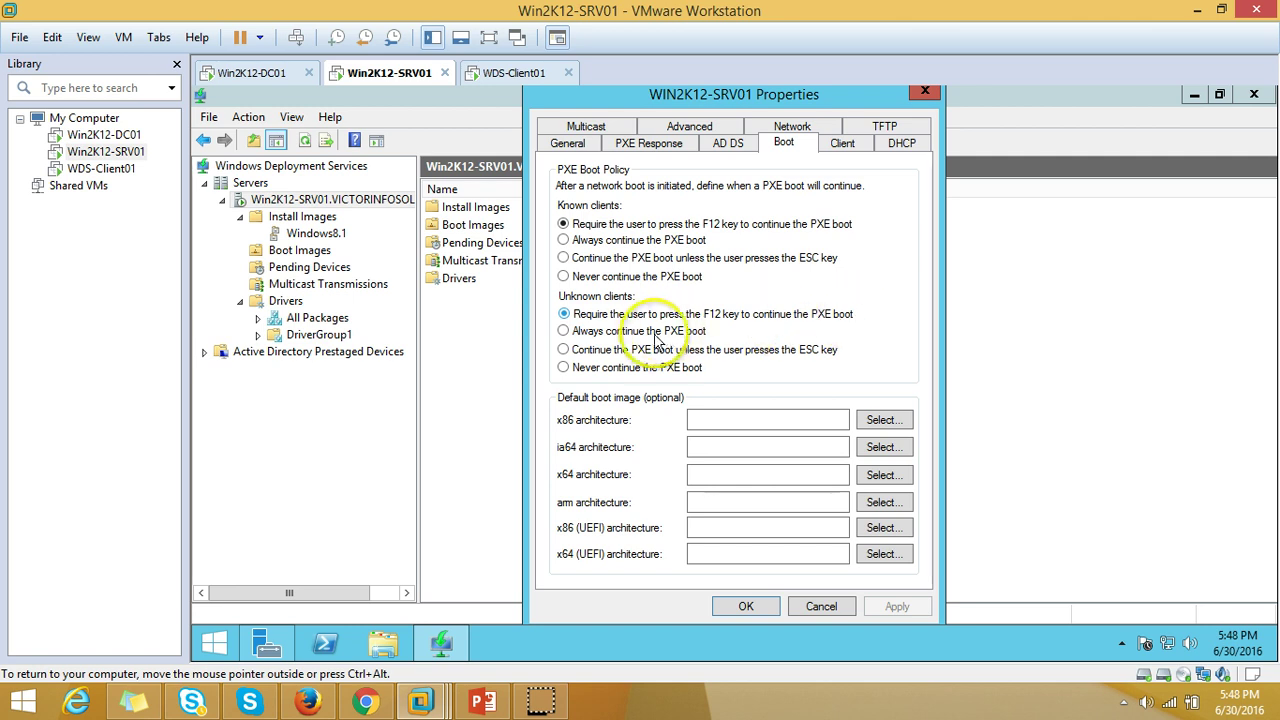
click(563, 331)
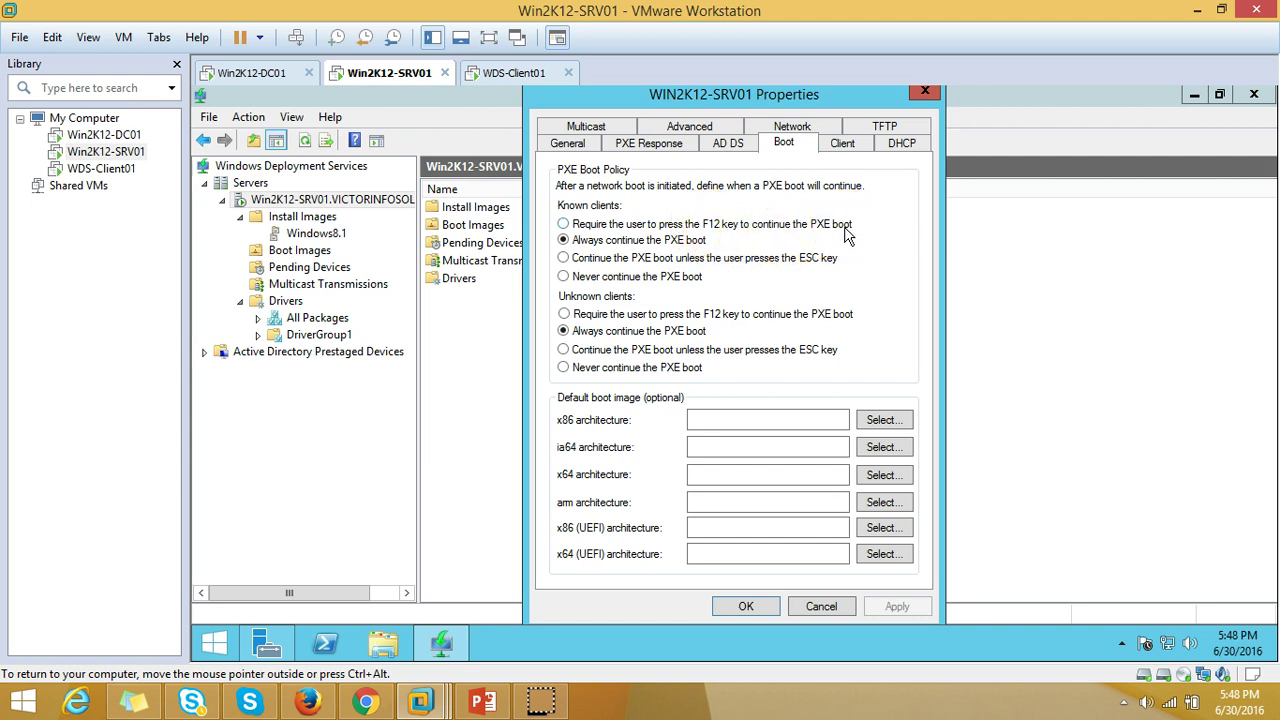
Review the Client, DHCP, Advanced and Multicast settings, then save the server properties
click(845, 145)
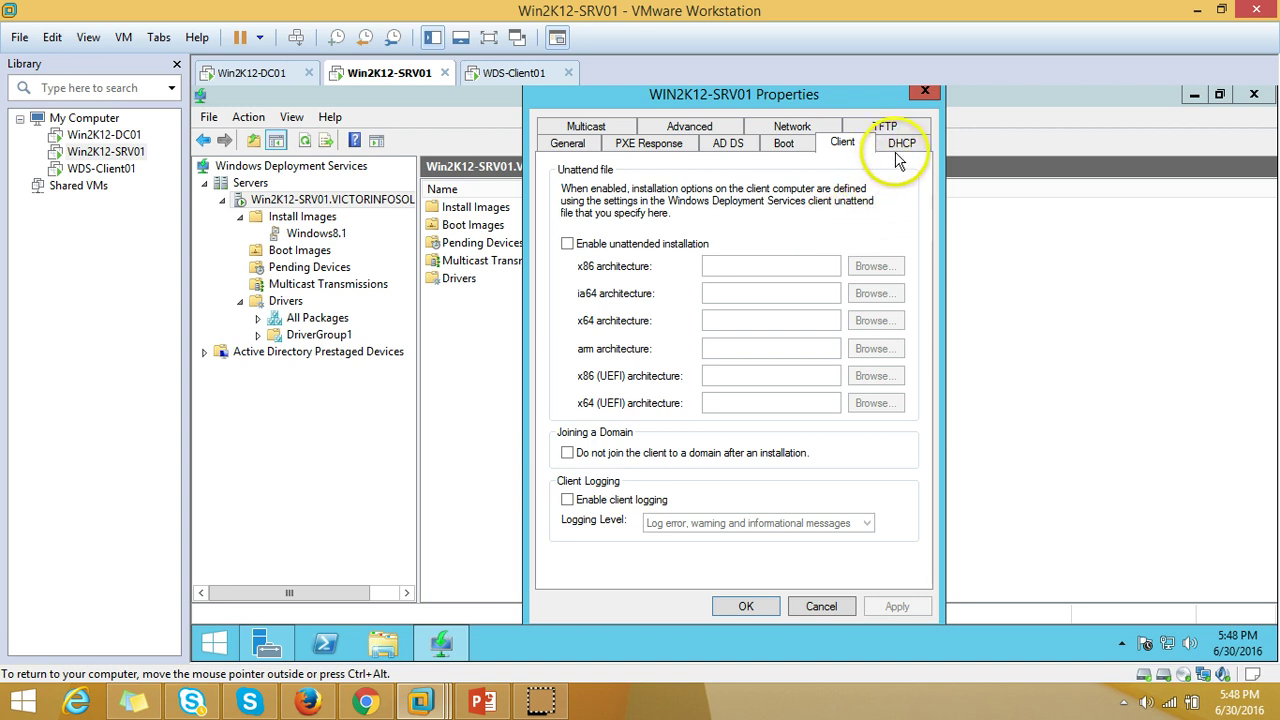
click(899, 143)
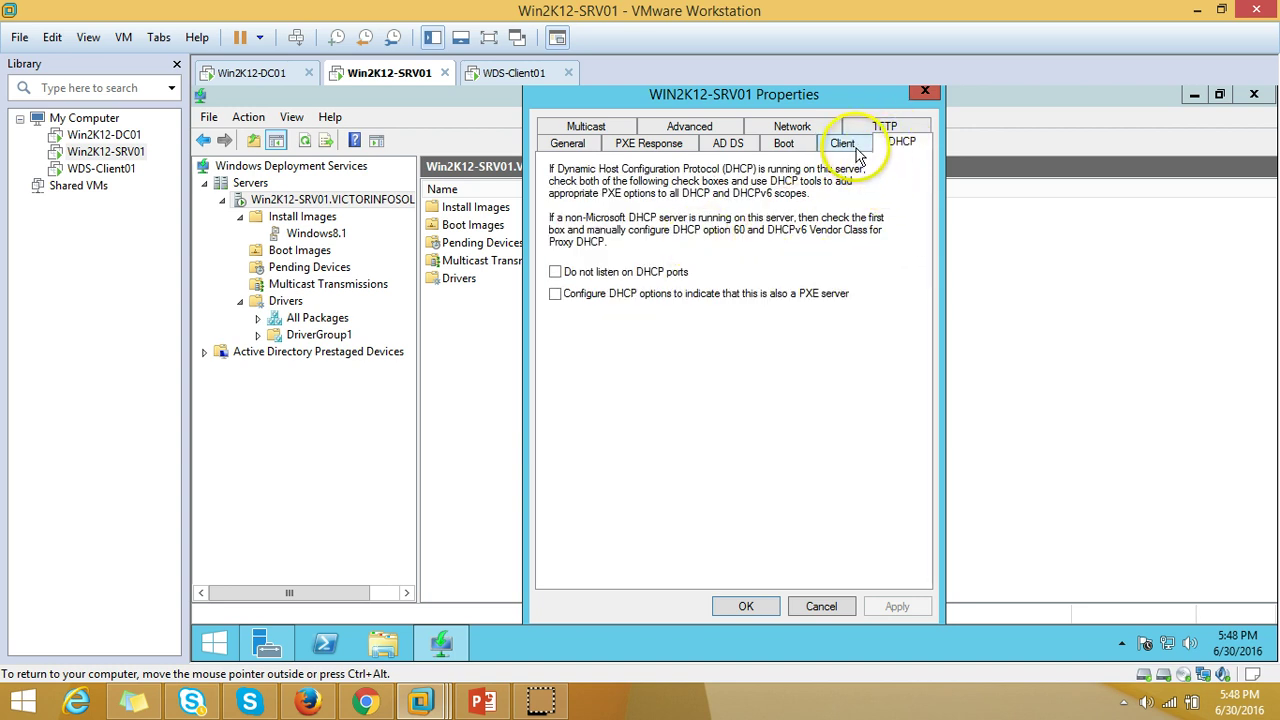
click(689, 127)
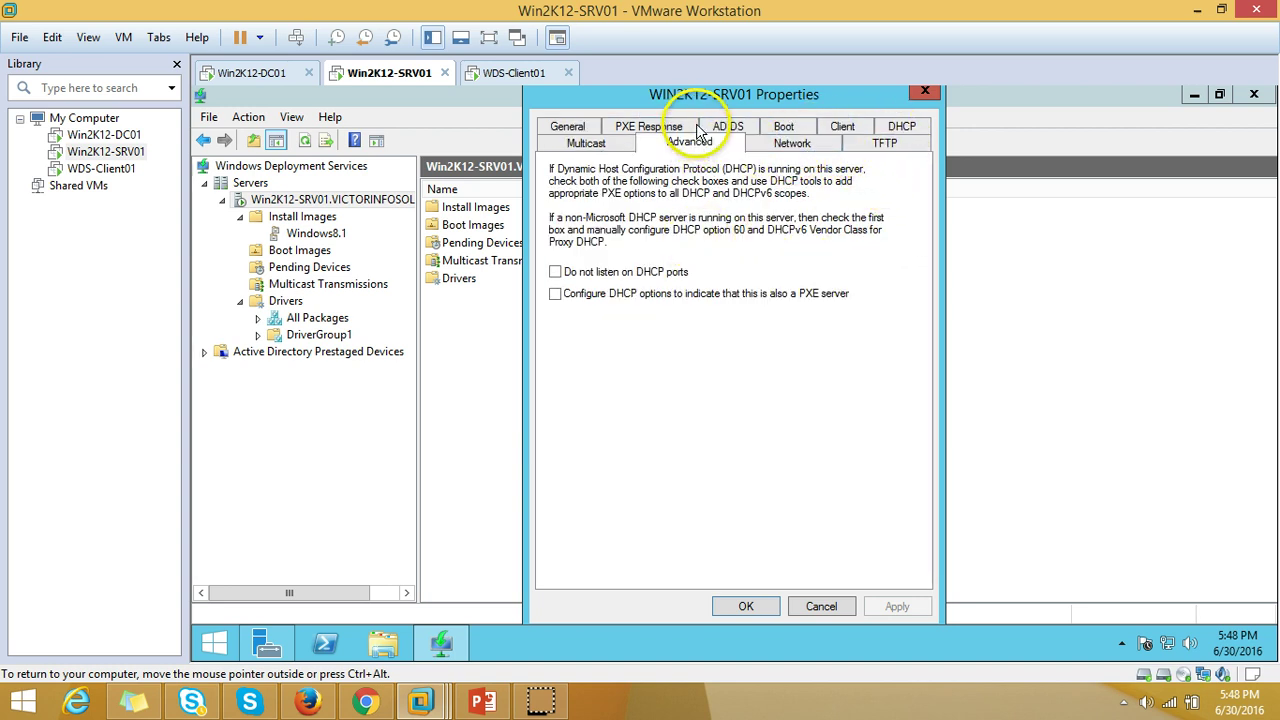
click(606, 145)
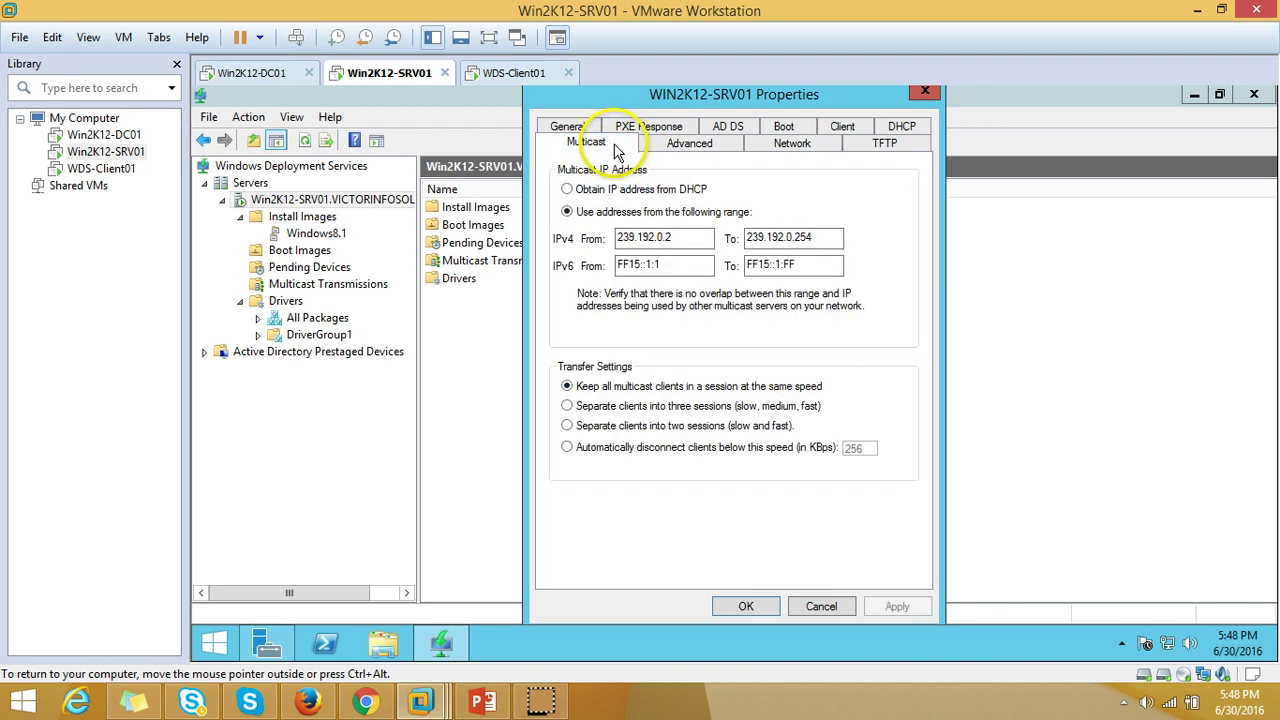
click(748, 606)
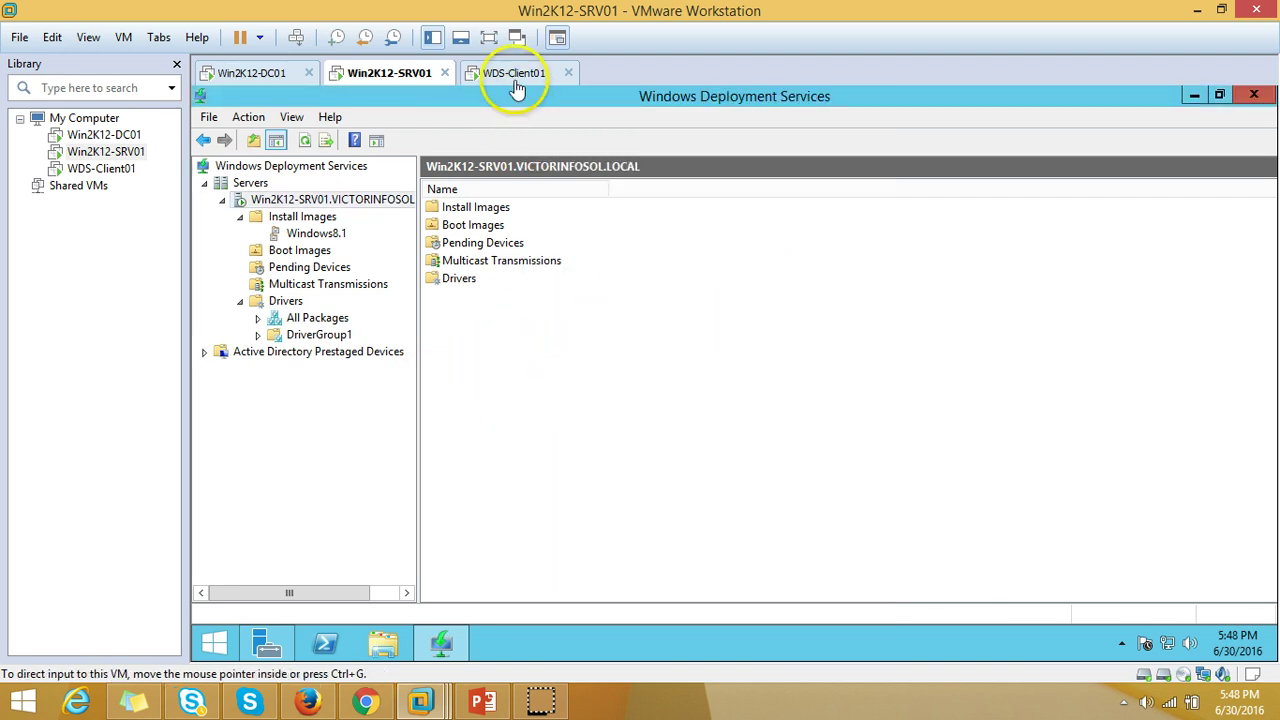
Reboot WDS-Client01 with Ctrl+Alt+Del, check the server's Boot Images, and watch boot.wim load into Setup
click(516, 80)
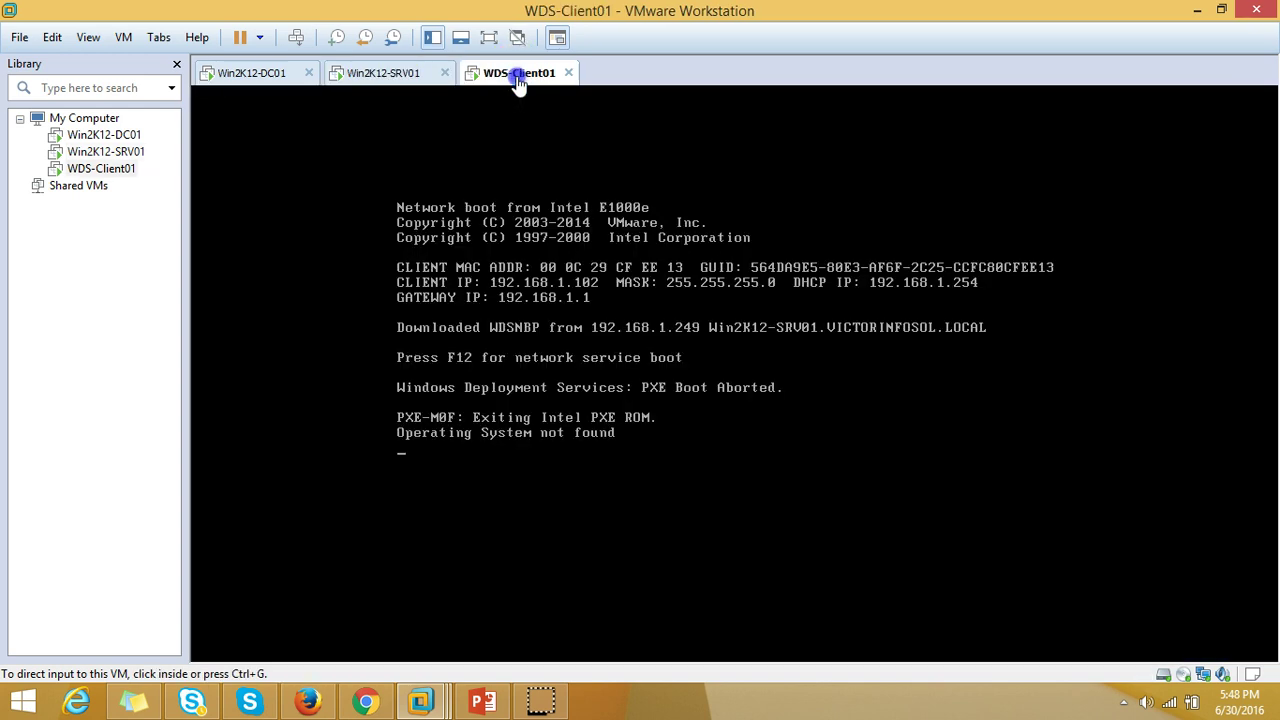
click(296, 42)
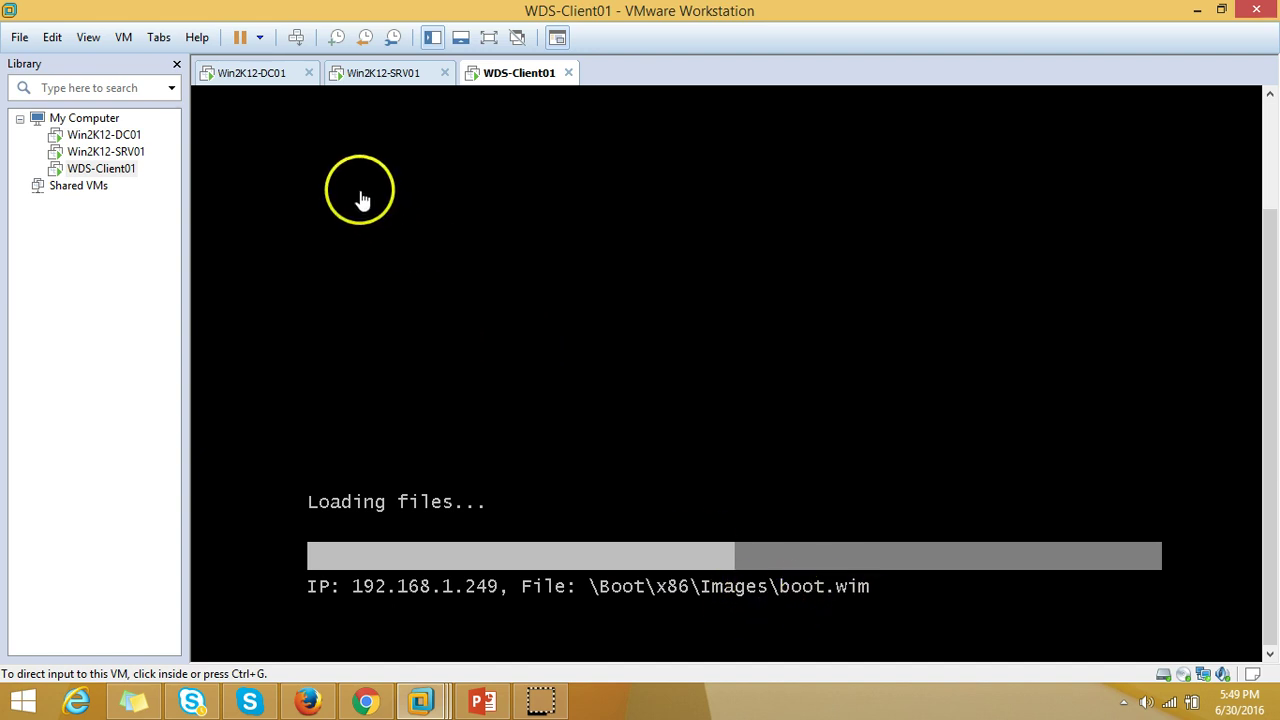
click(405, 75)
double_click(470, 224)
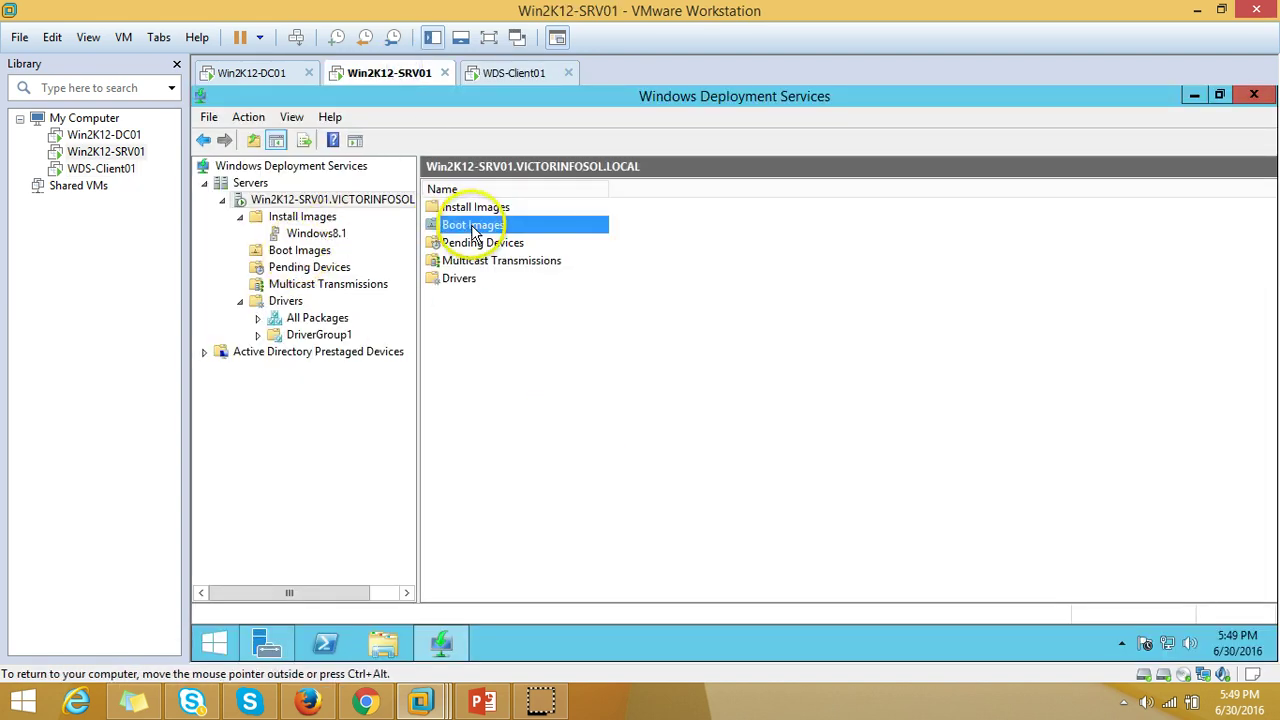
click(500, 208)
double_click(511, 189)
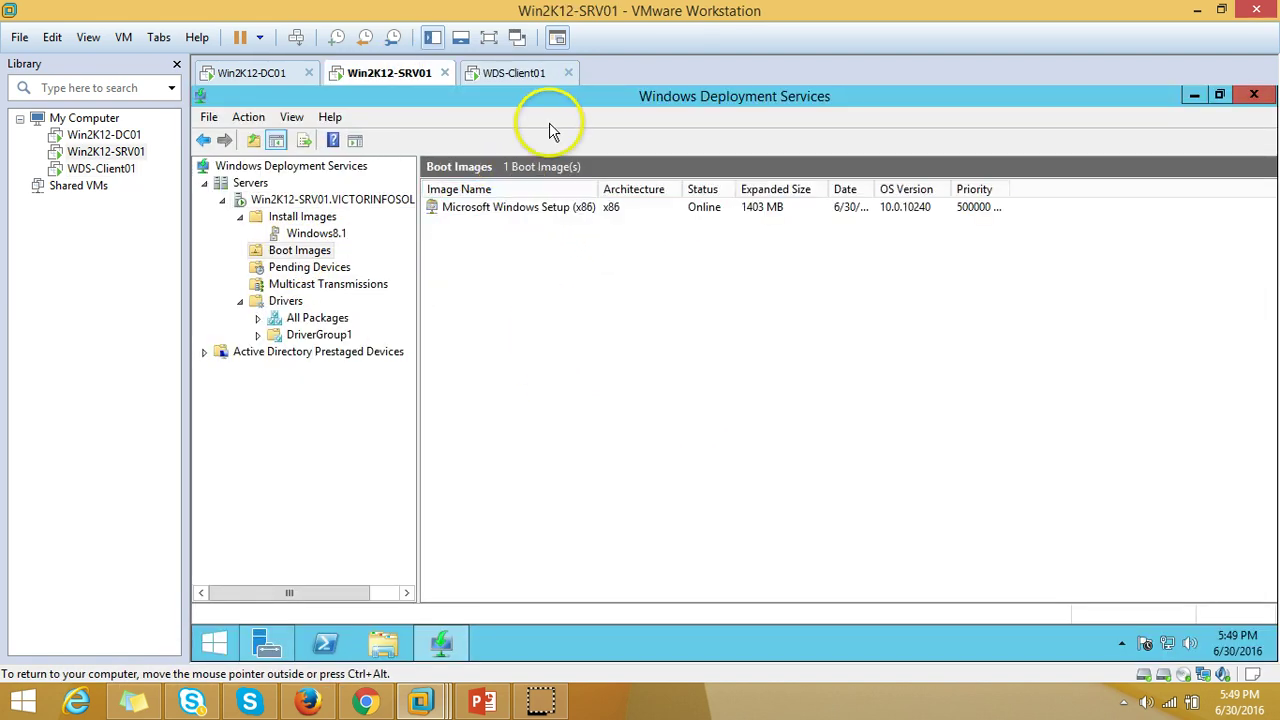
click(527, 80)
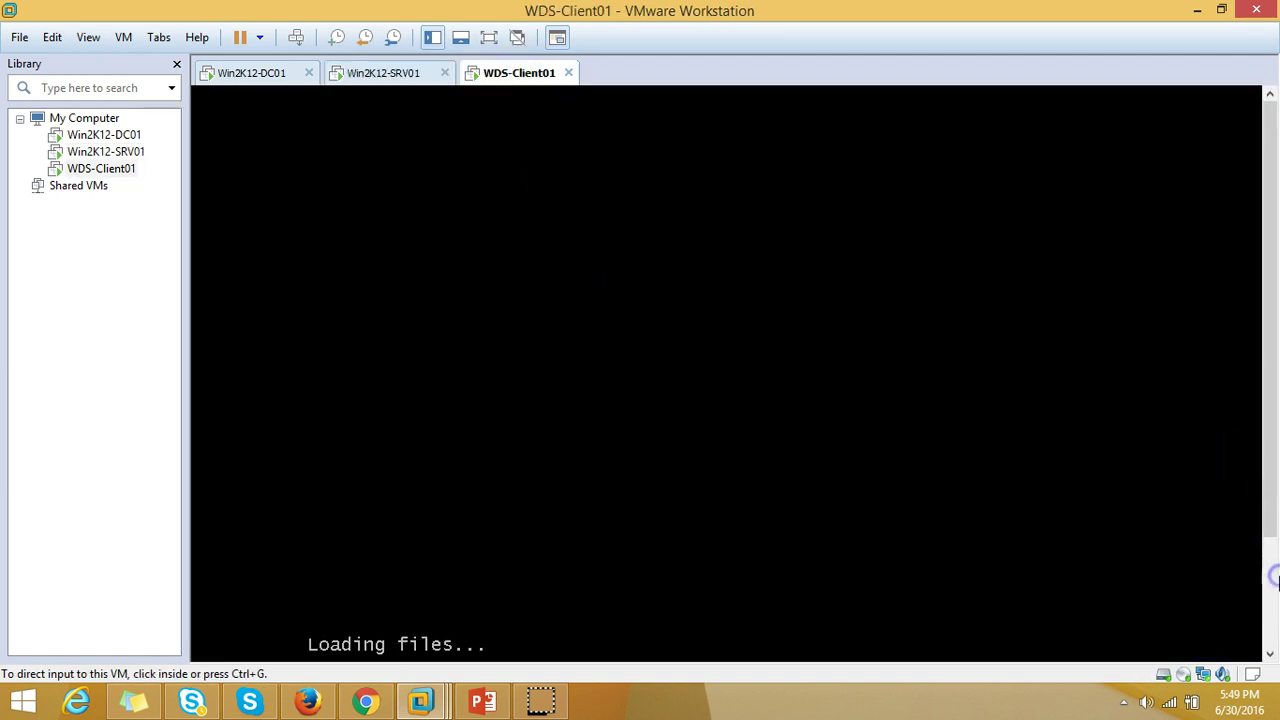
click(1273, 597)
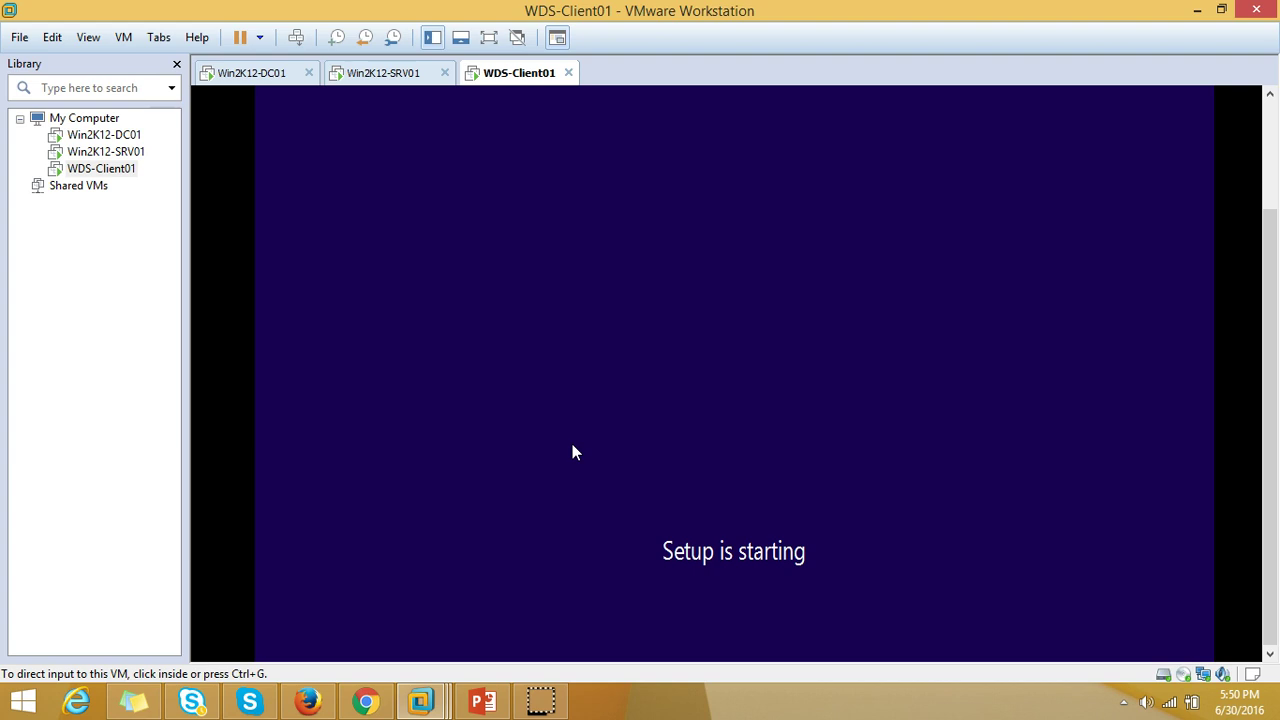
Accept the locale and keyboard settings and sign in to the WDS server with domain credentials
drag(1266, 243, 1272, 148)
click(700, 323)
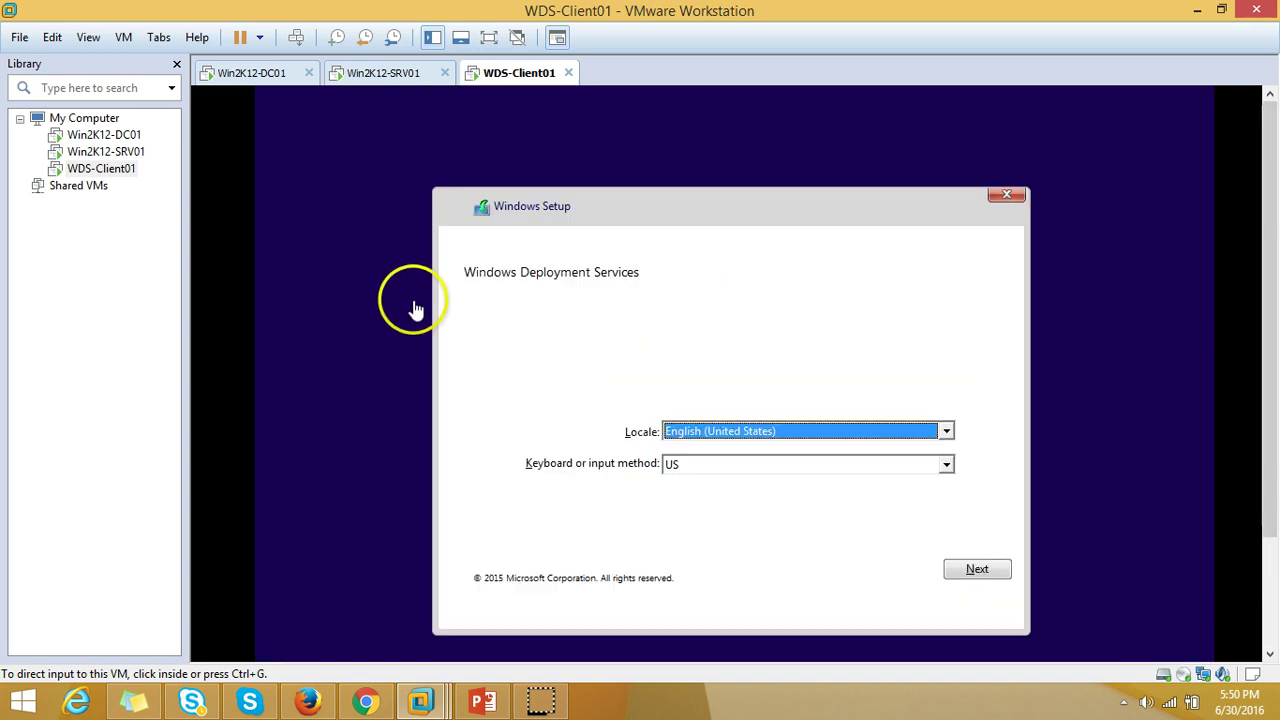
click(510, 300)
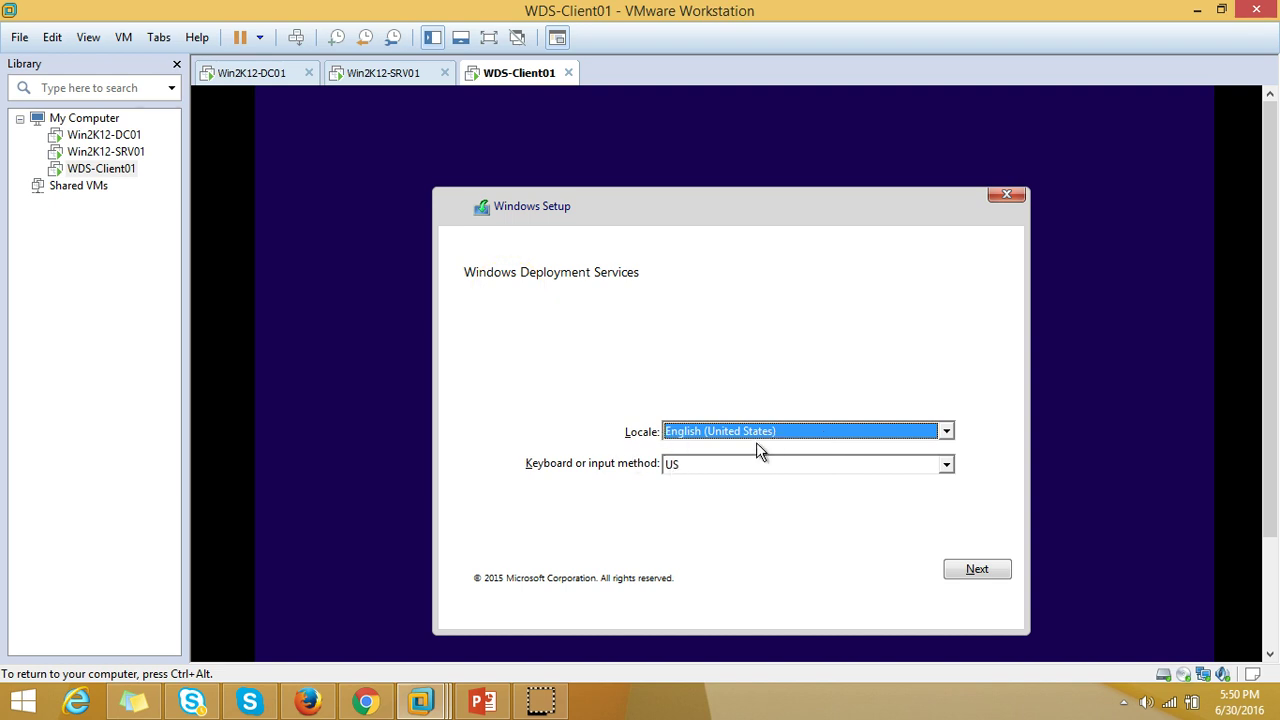
click(977, 572)
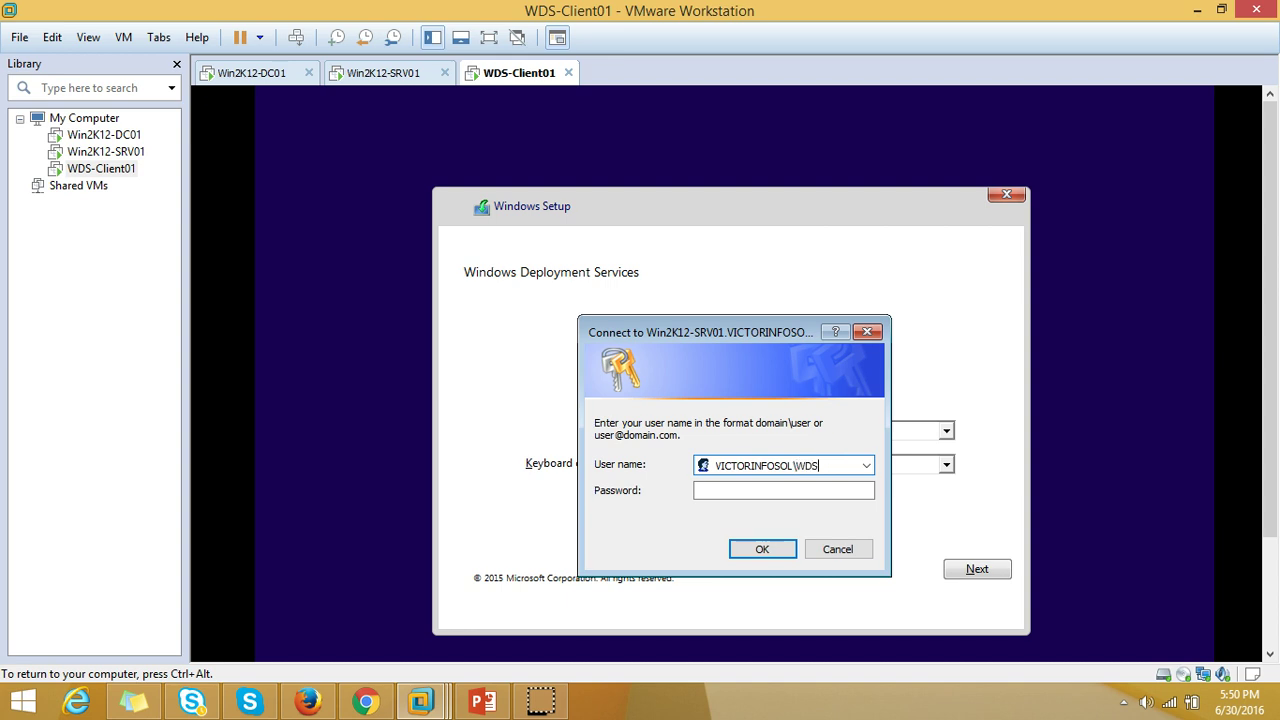
key(Tab)
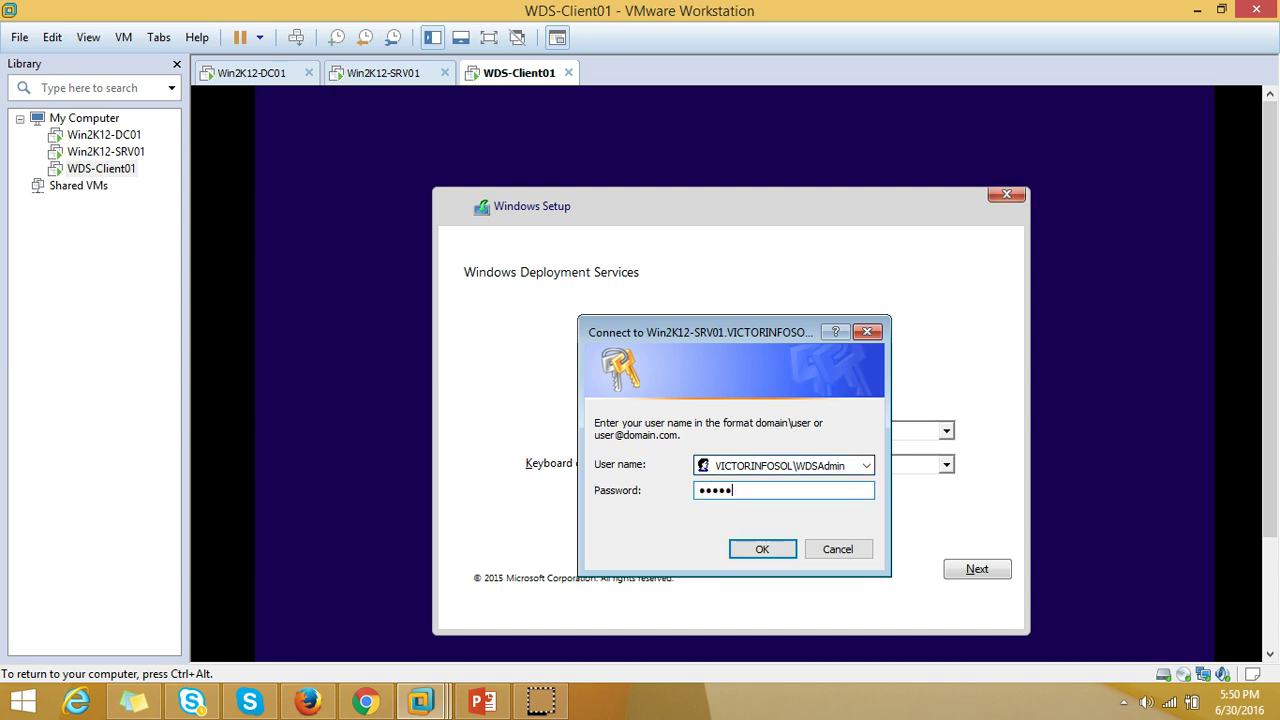
click(758, 548)
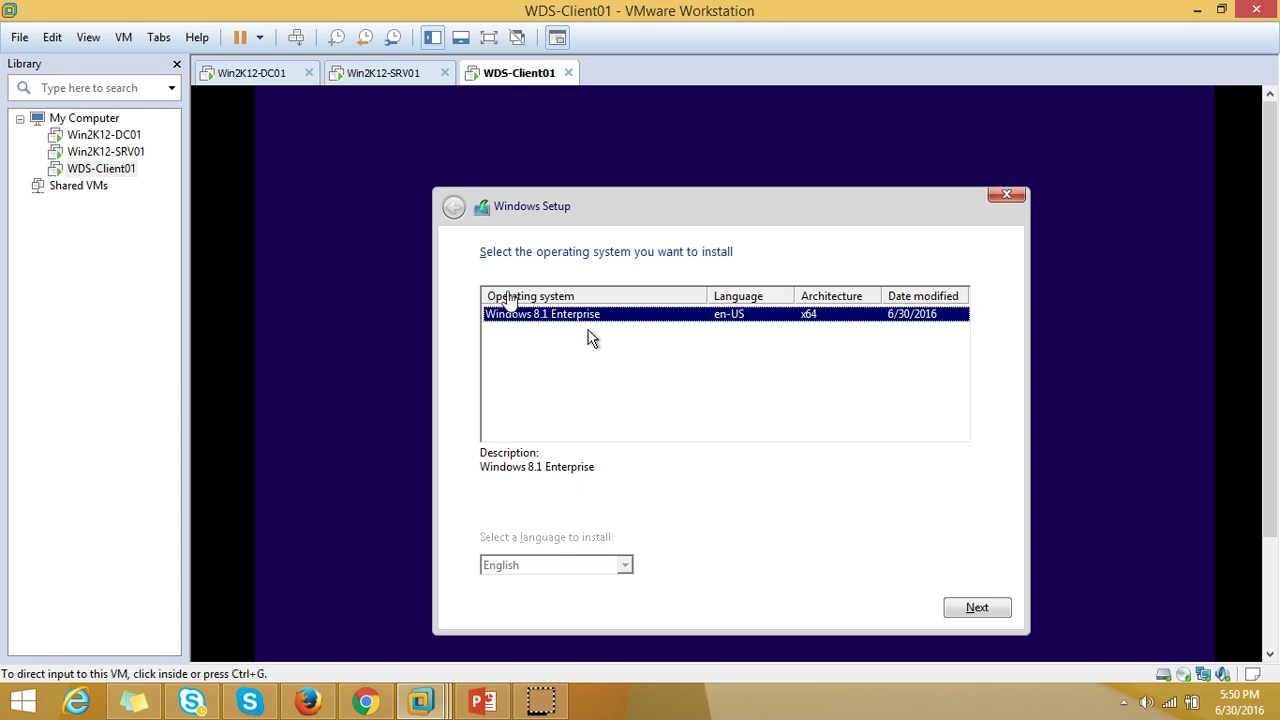
Check the server's install images, then choose Windows 8.1 Enterprise on the client and continue
click(382, 73)
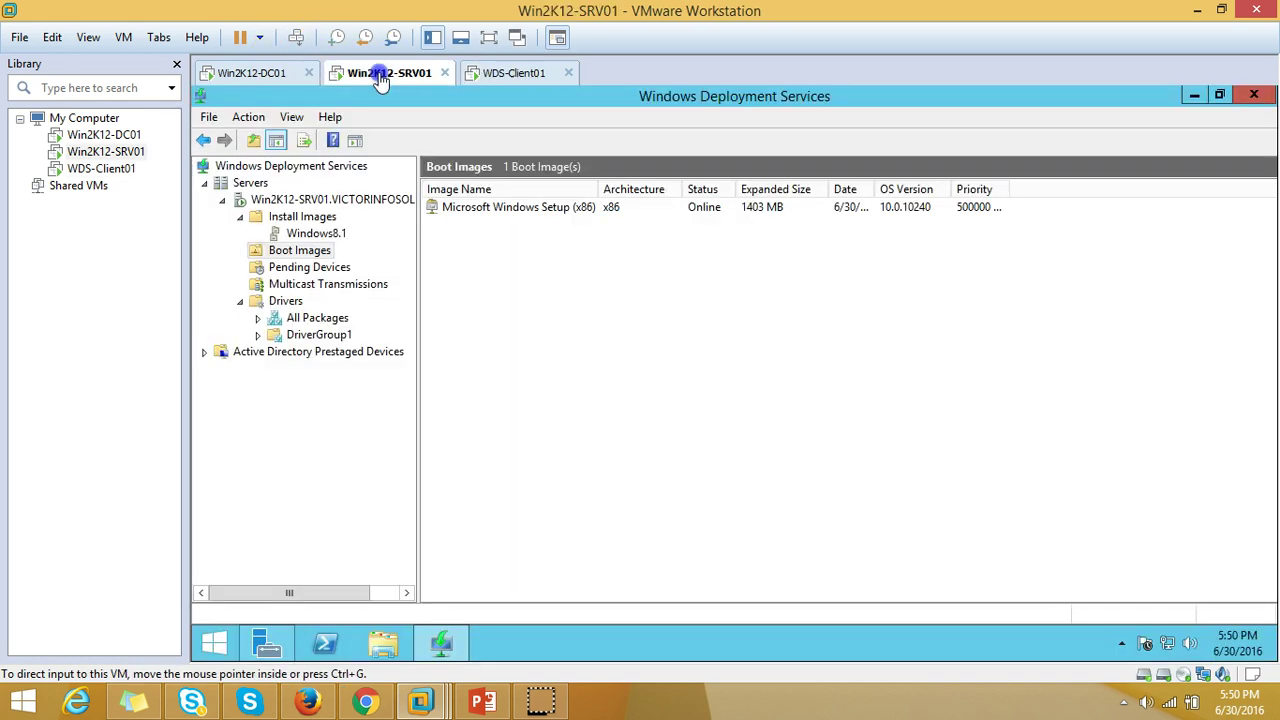
click(302, 216)
click(516, 73)
click(551, 354)
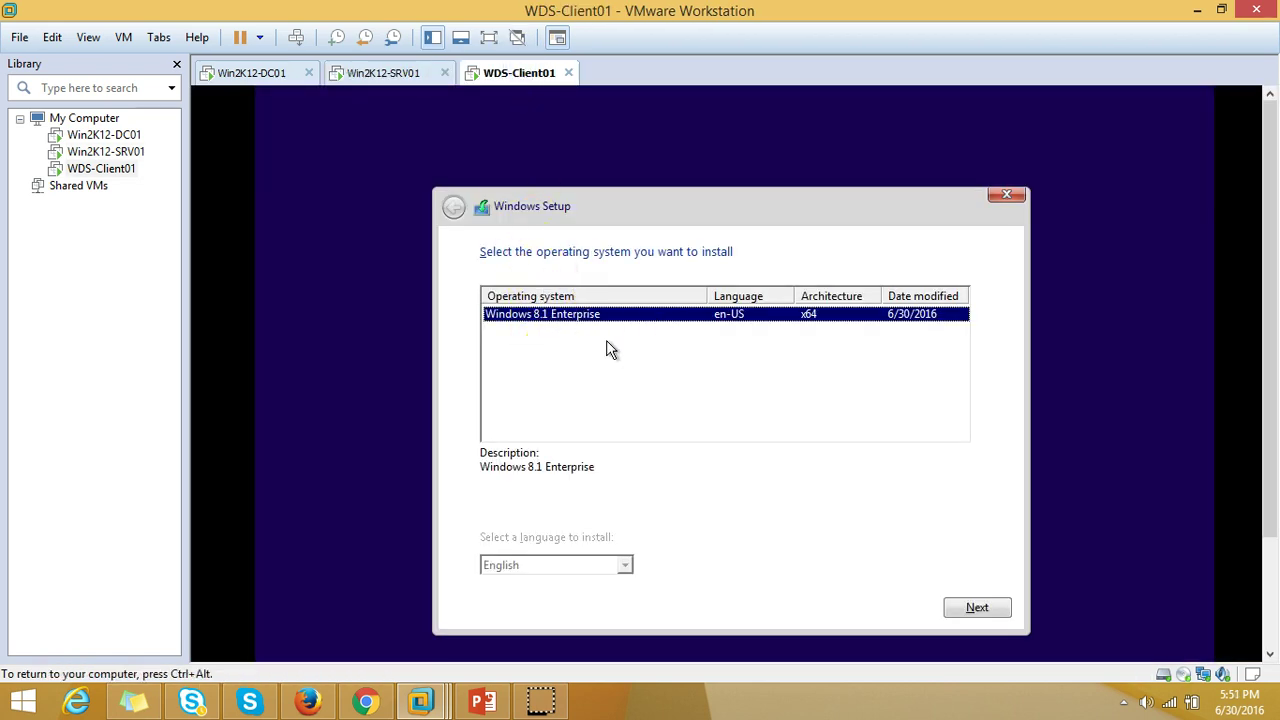
click(984, 610)
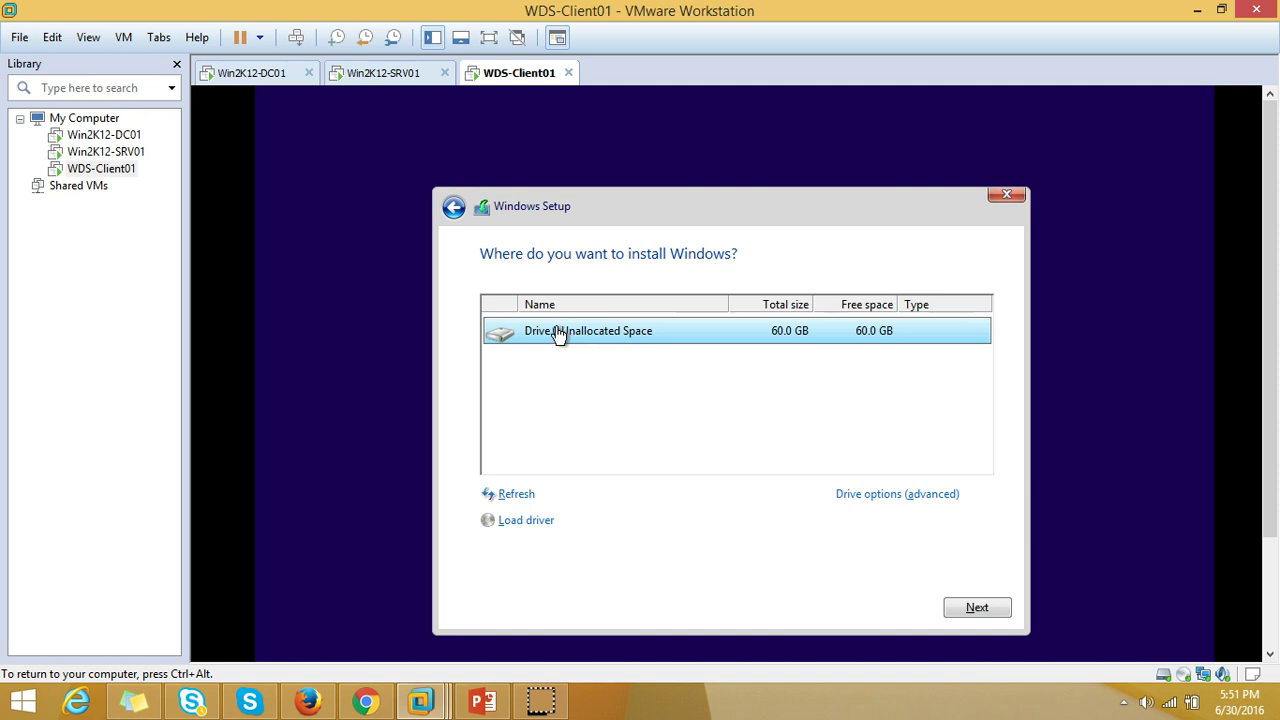
Install Windows onto Drive 0's unallocated space, then bring up the Win2K12-SRV01 WDS console
click(978, 608)
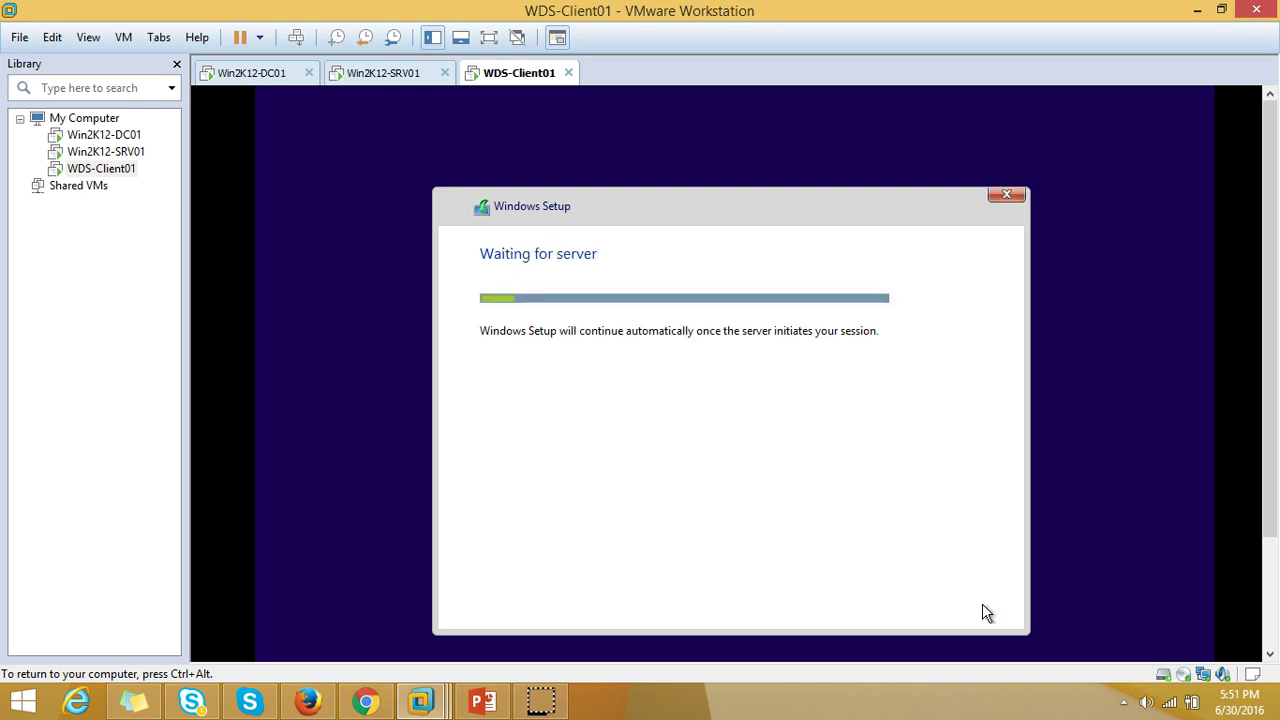
key(ctrl+alt)
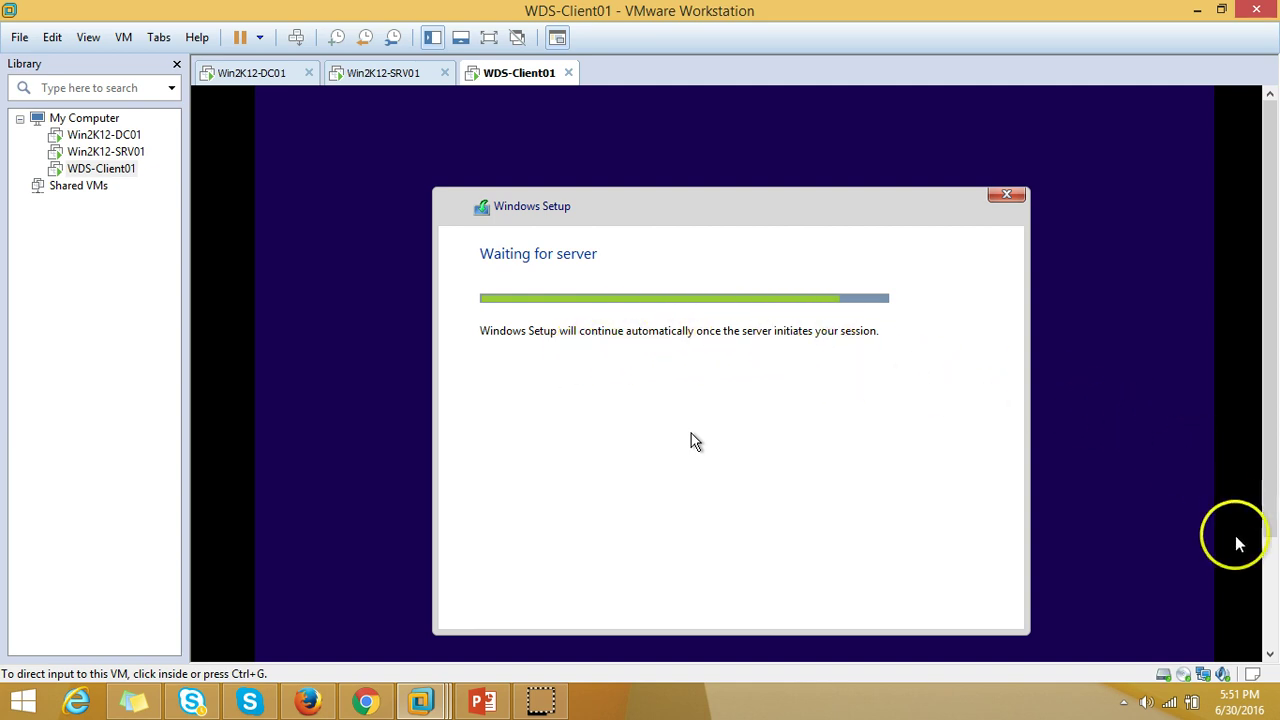
click(1268, 614)
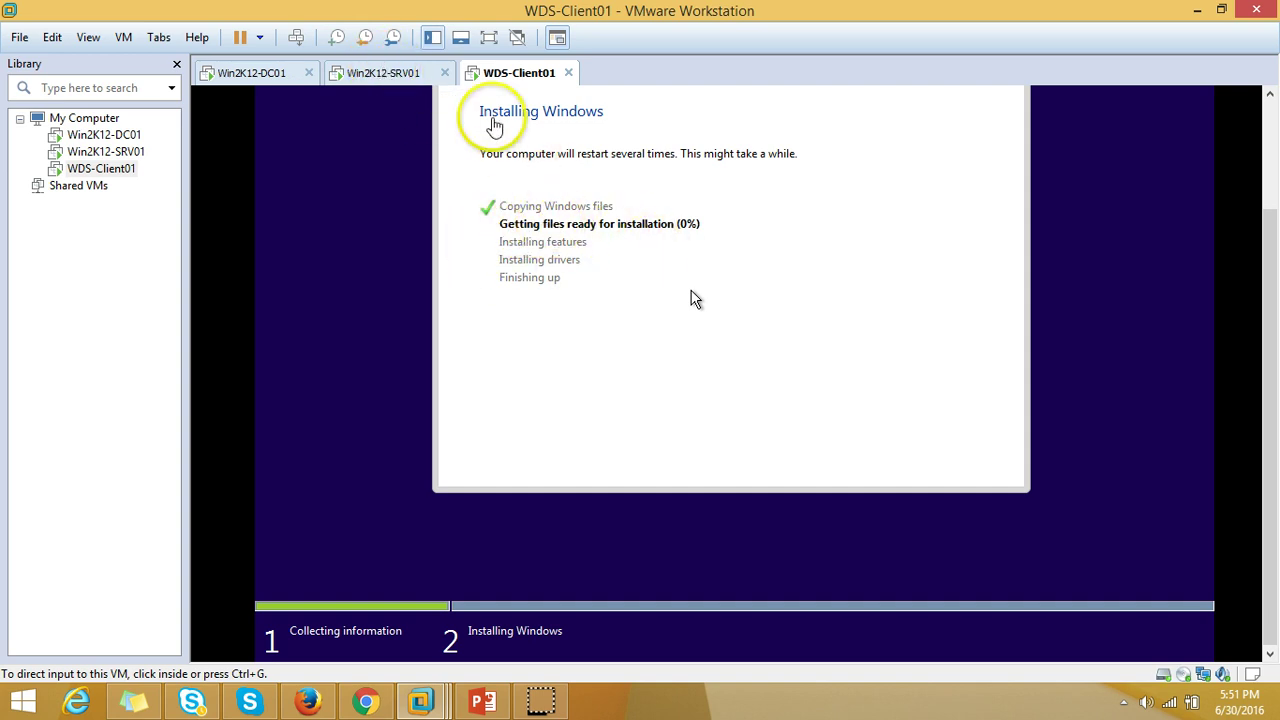
click(383, 72)
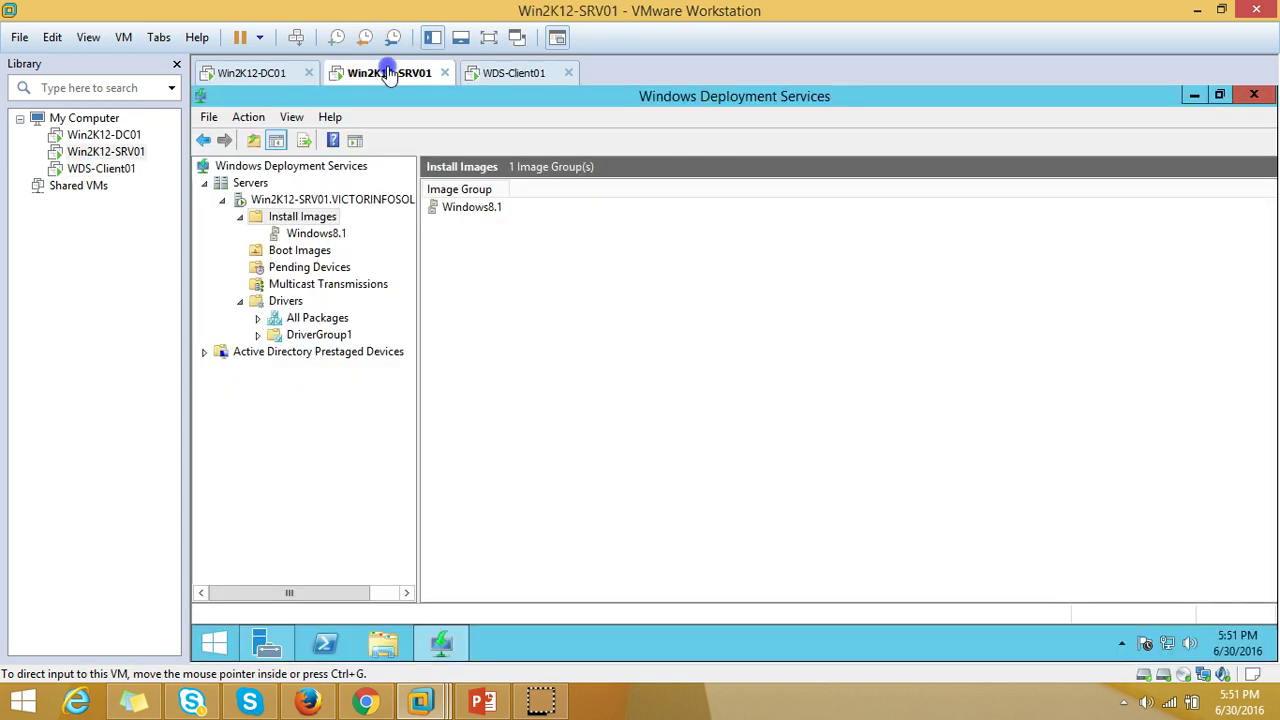
Check multicast transmissions and the server's Ethernet throughput in Task Manager, then return to WDS-Client01
click(372, 286)
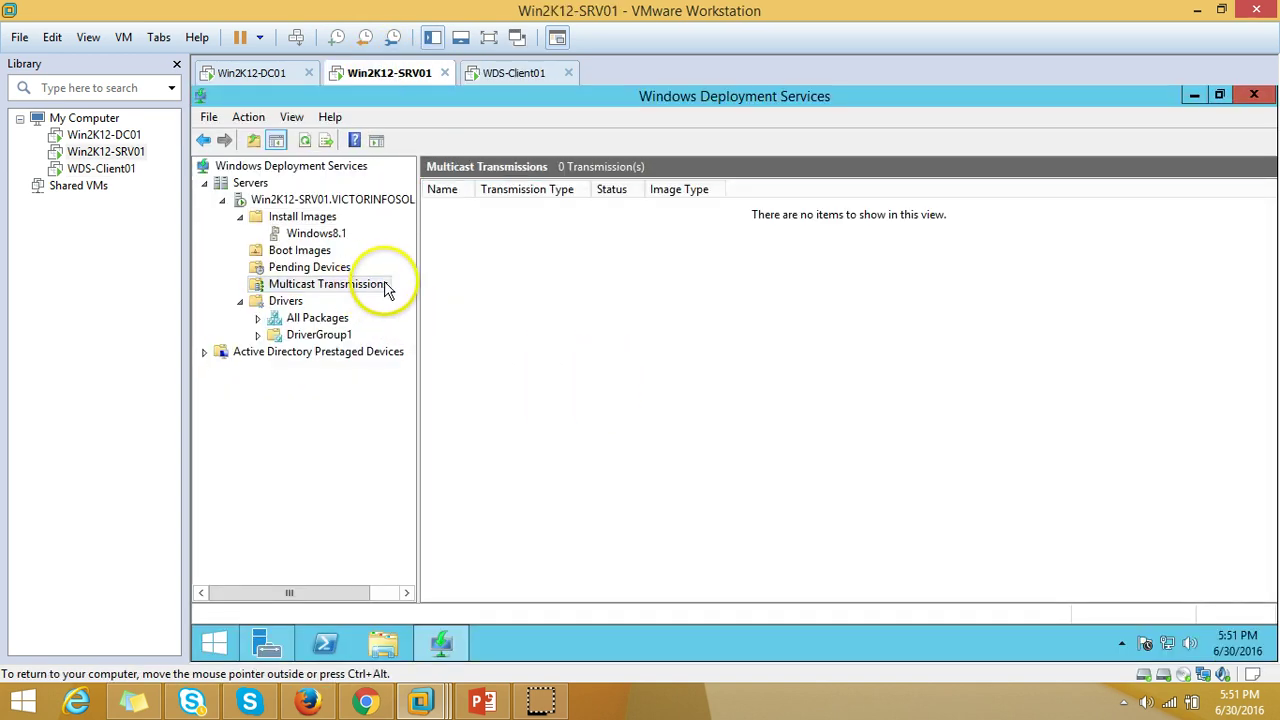
click(303, 216)
right_click(609, 630)
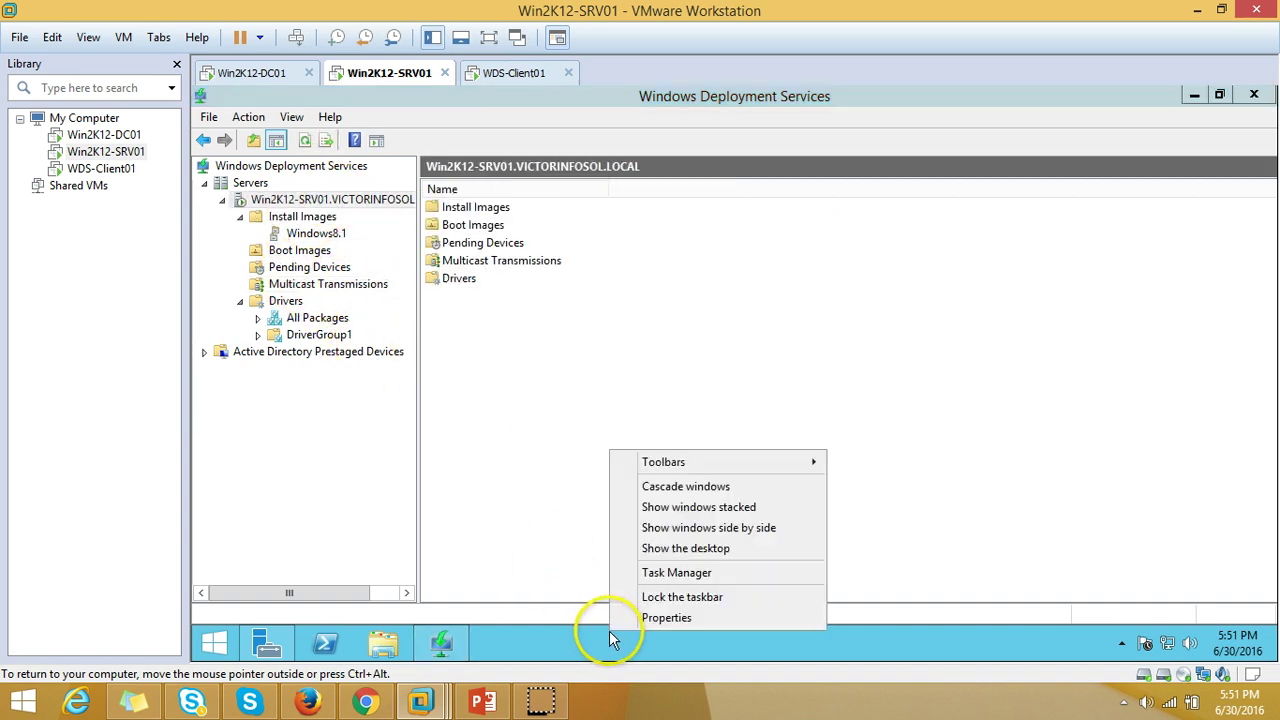
click(615, 594)
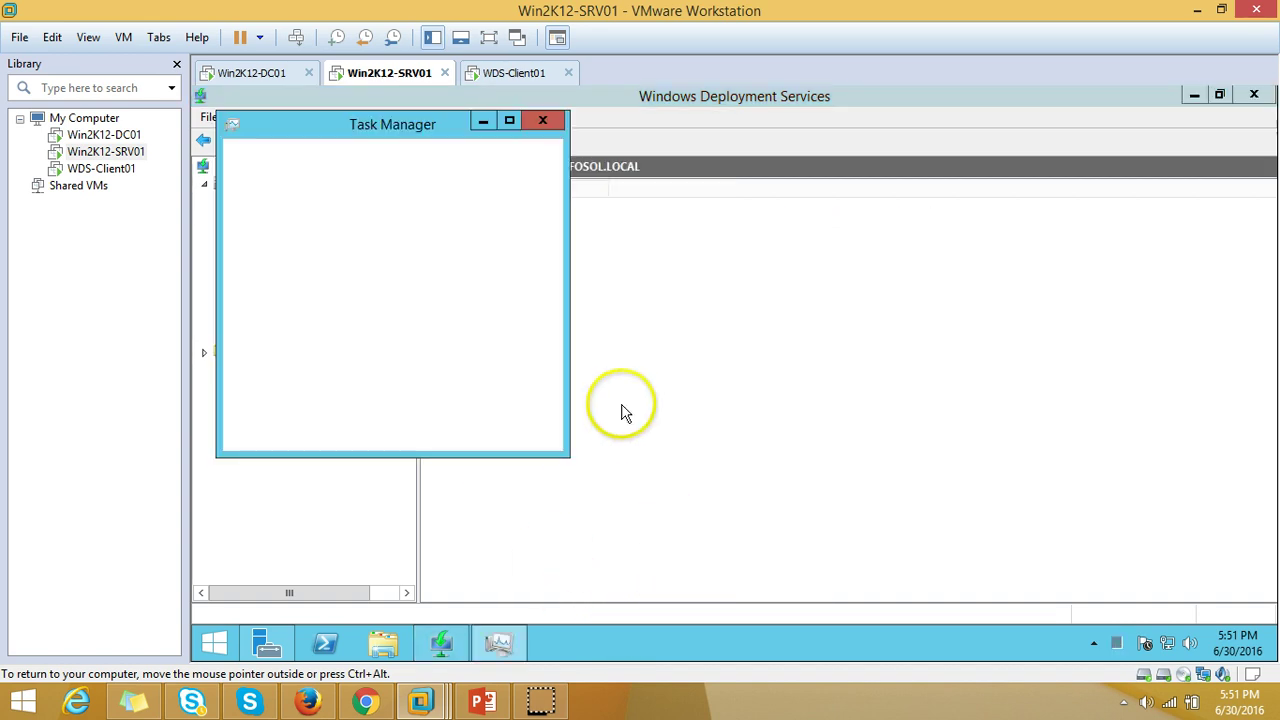
click(236, 423)
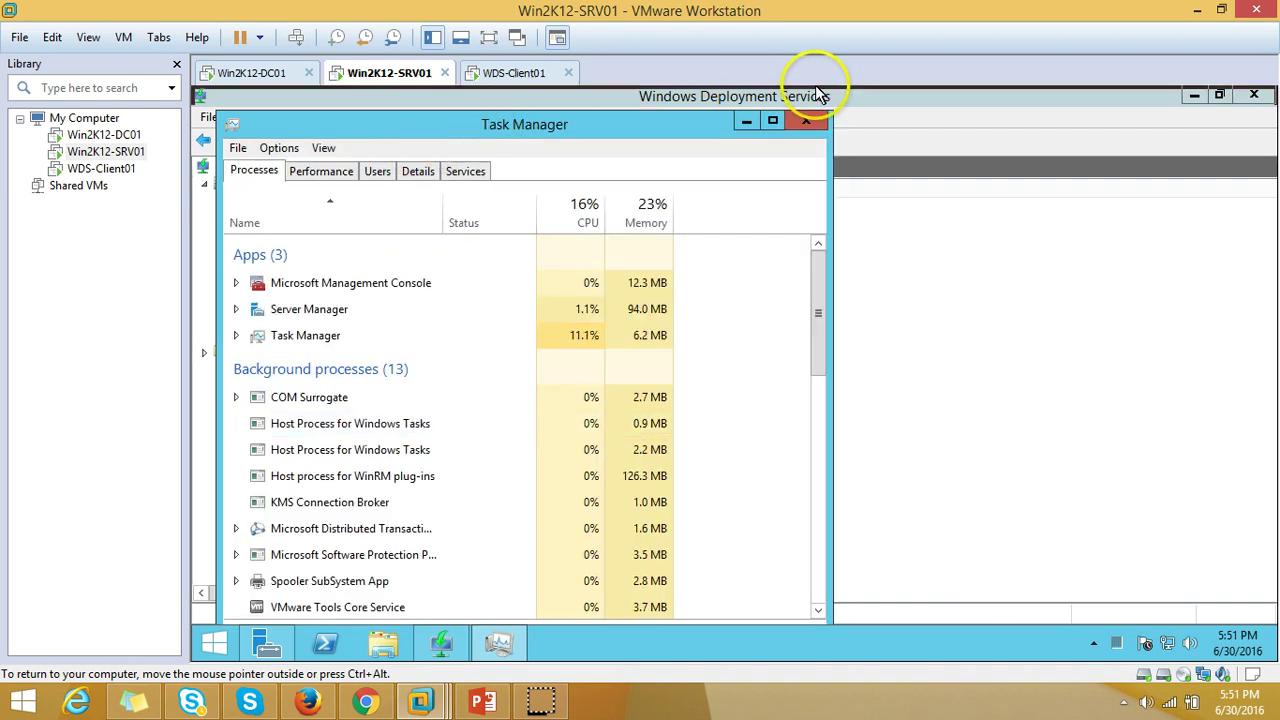
double_click(524, 124)
click(284, 143)
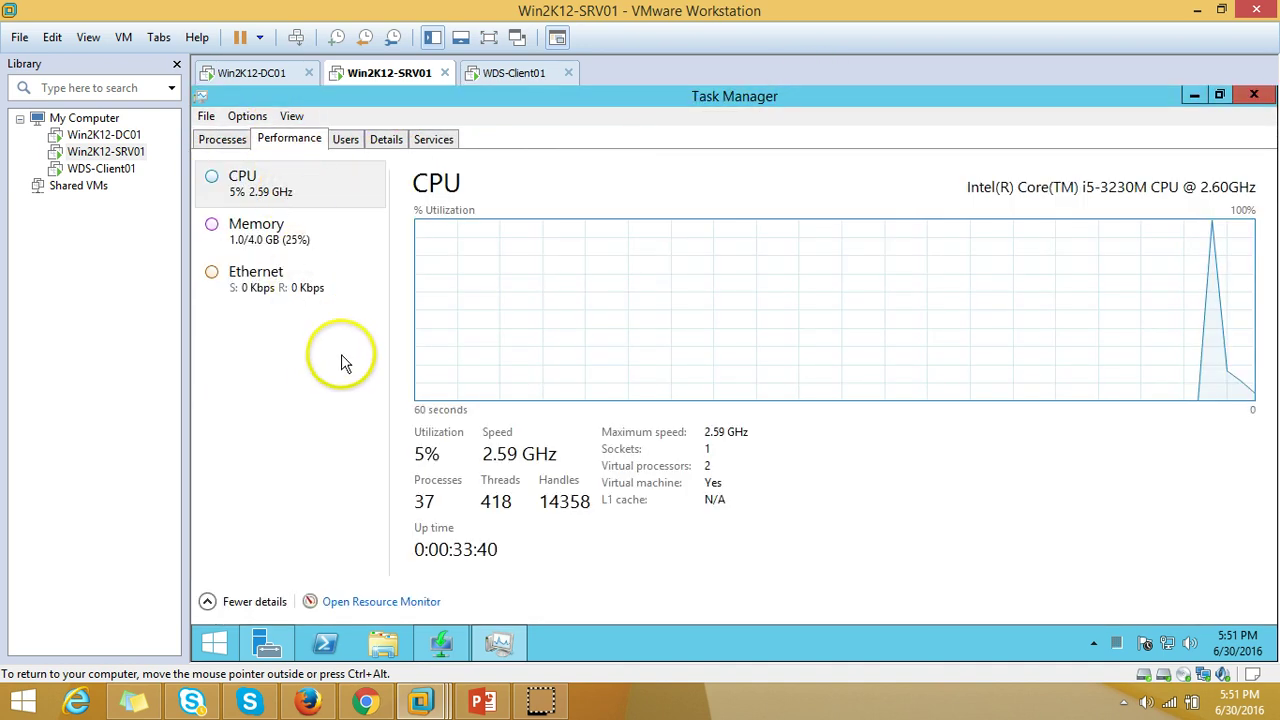
click(290, 294)
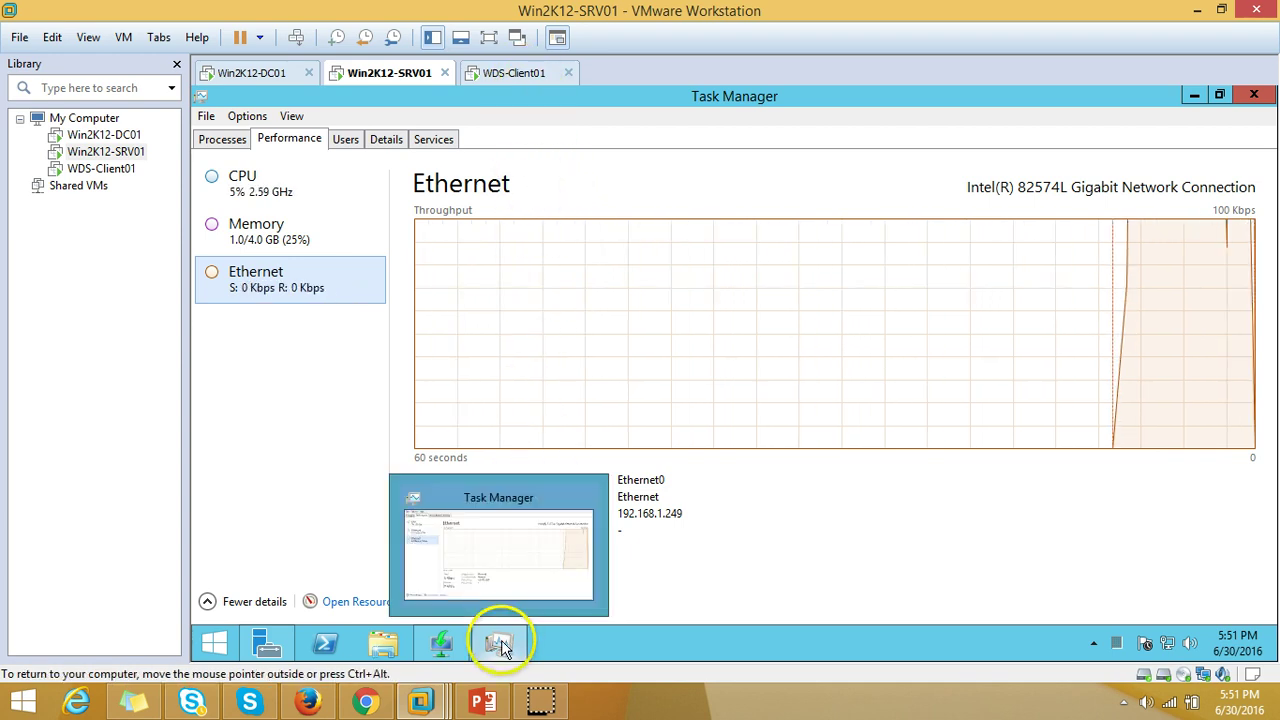
click(520, 74)
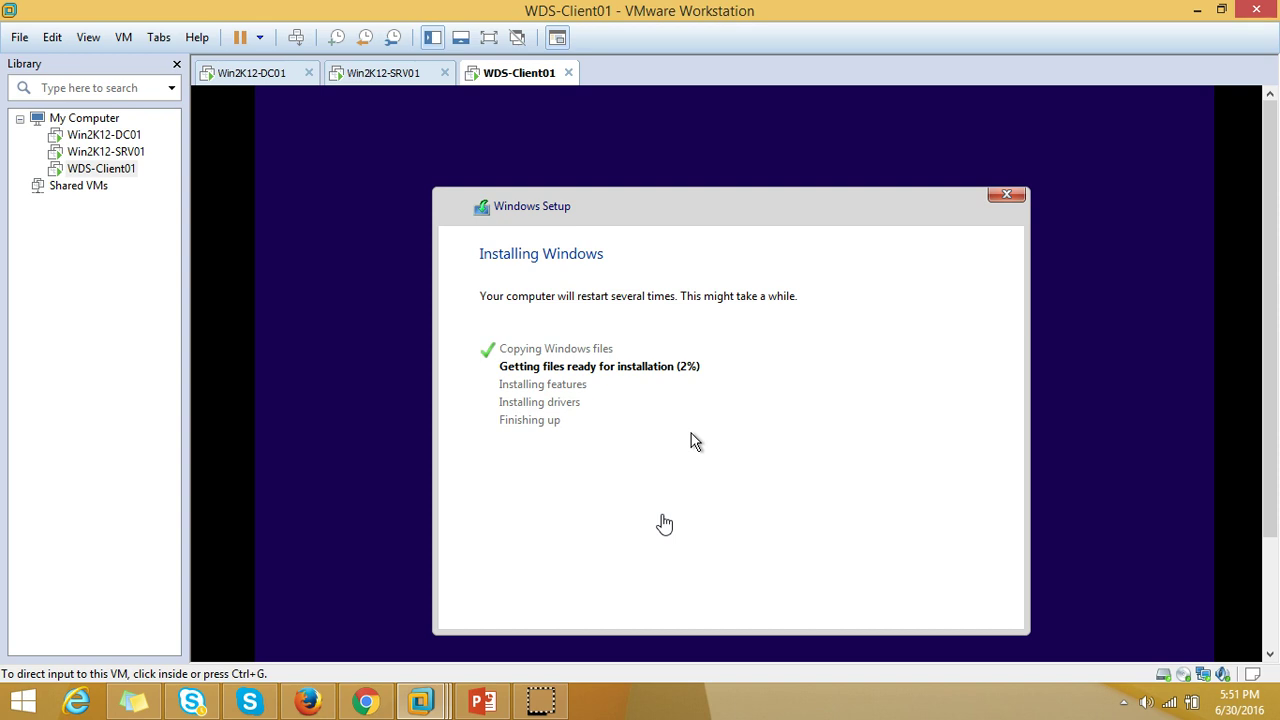
Accept the US region and language settings and the license terms on WDS-Client01
click(1268, 603)
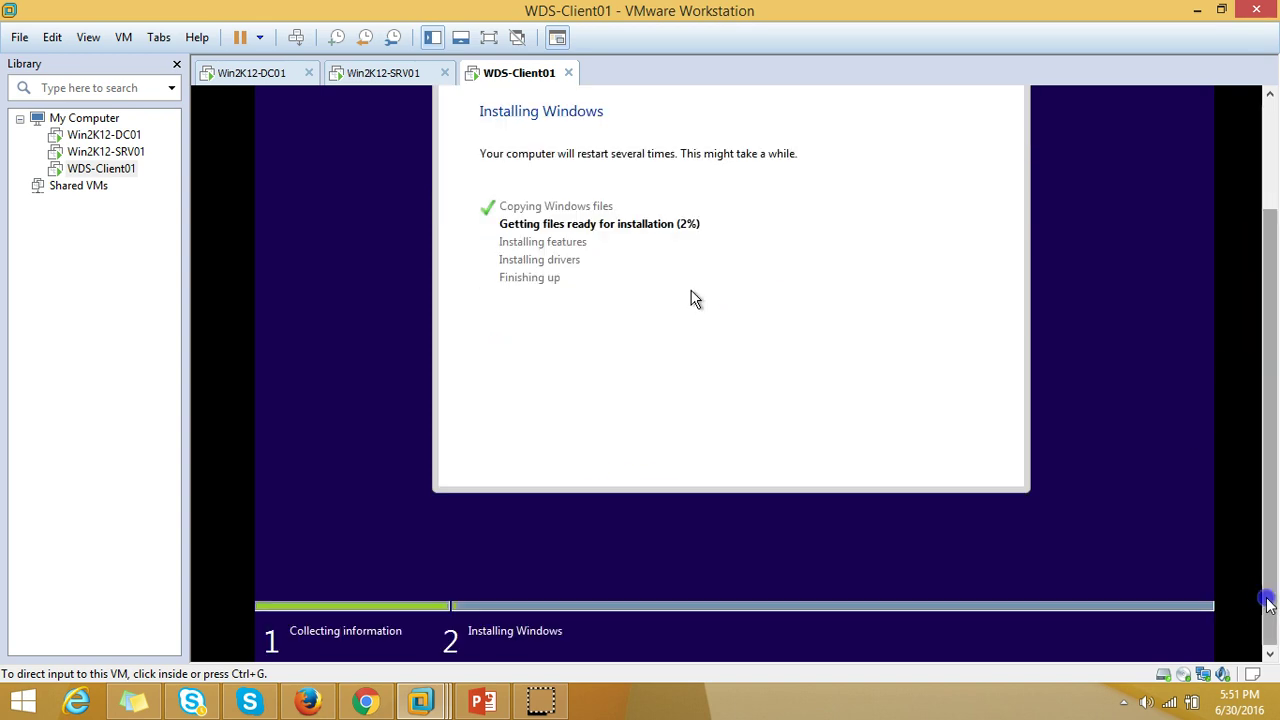
mouse_move(535, 705)
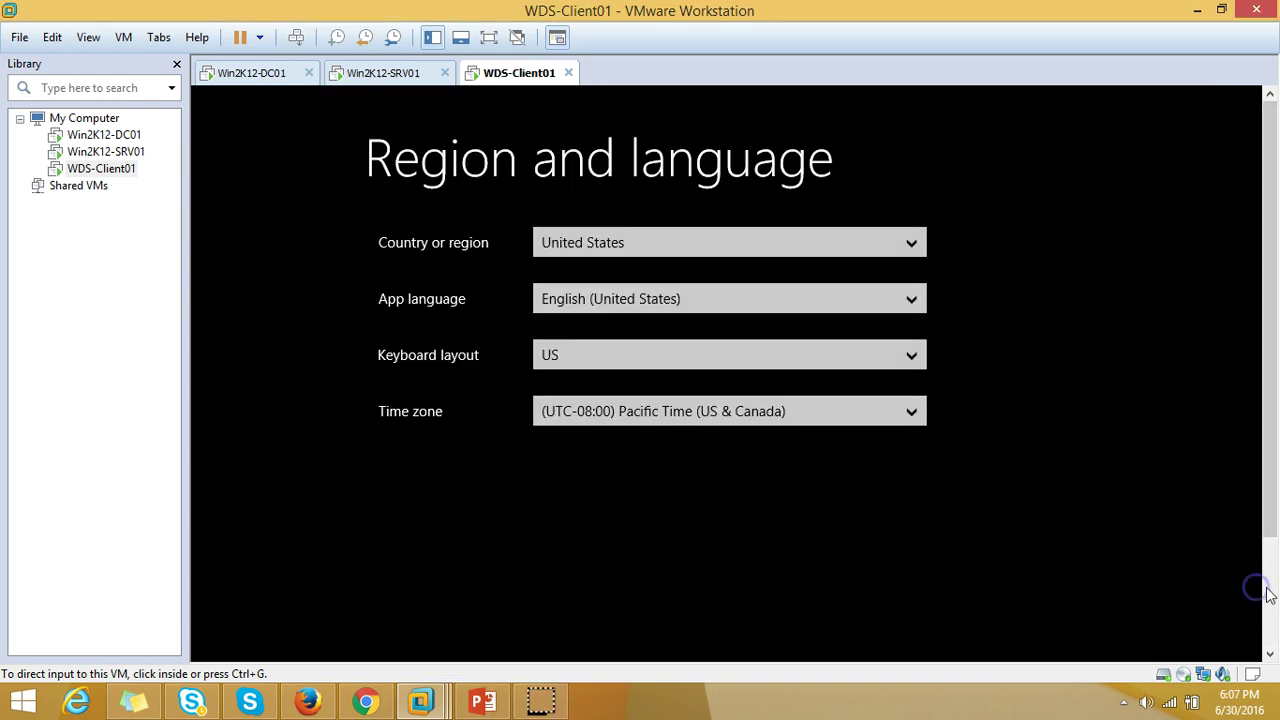
click(1143, 534)
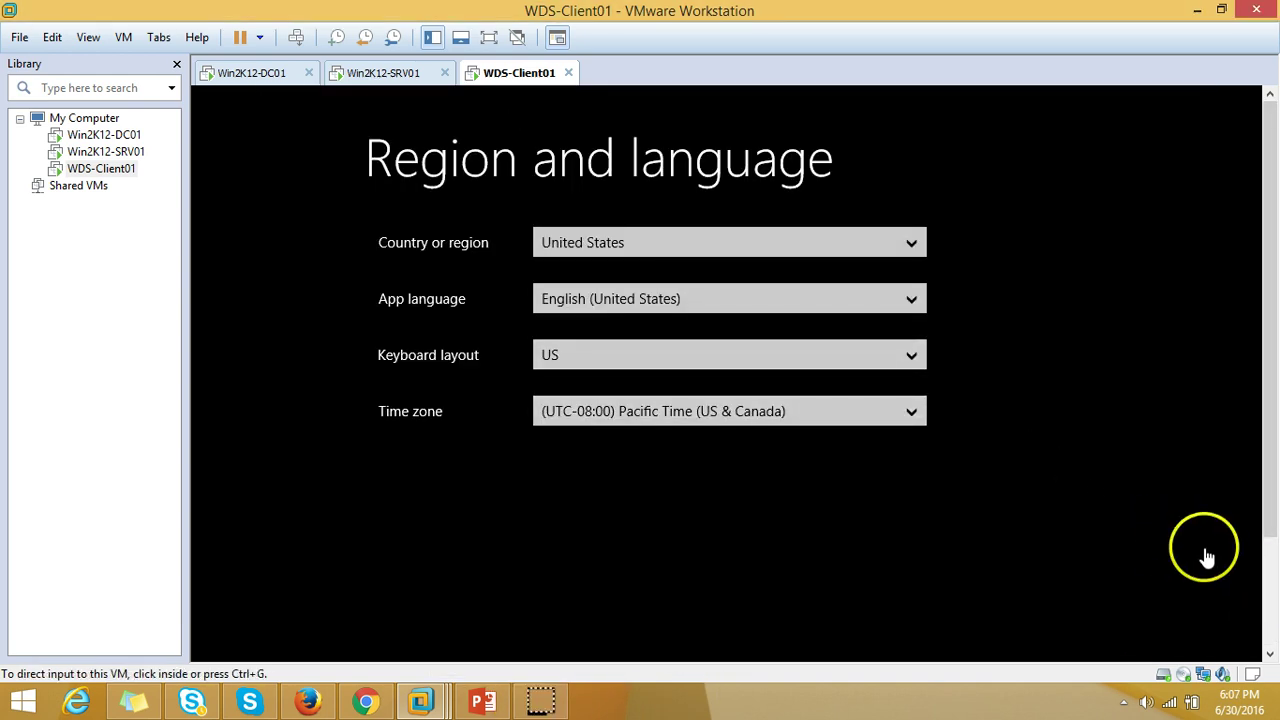
click(1268, 590)
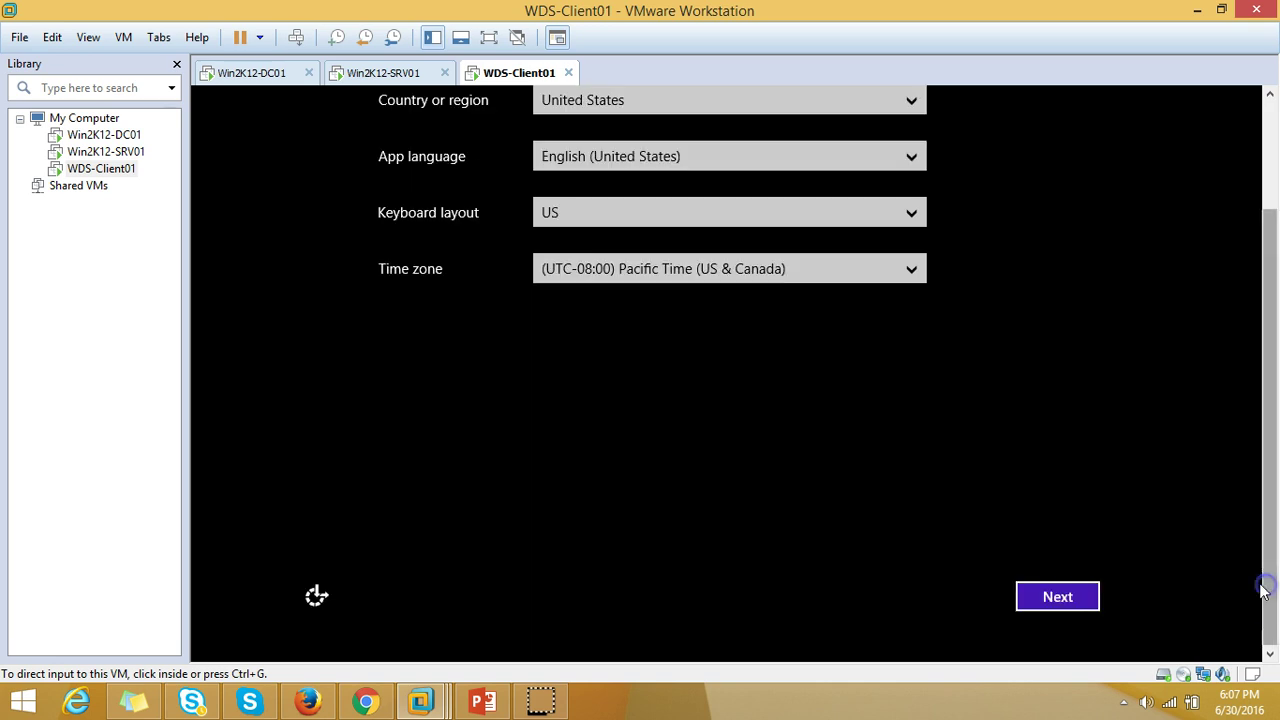
click(1077, 597)
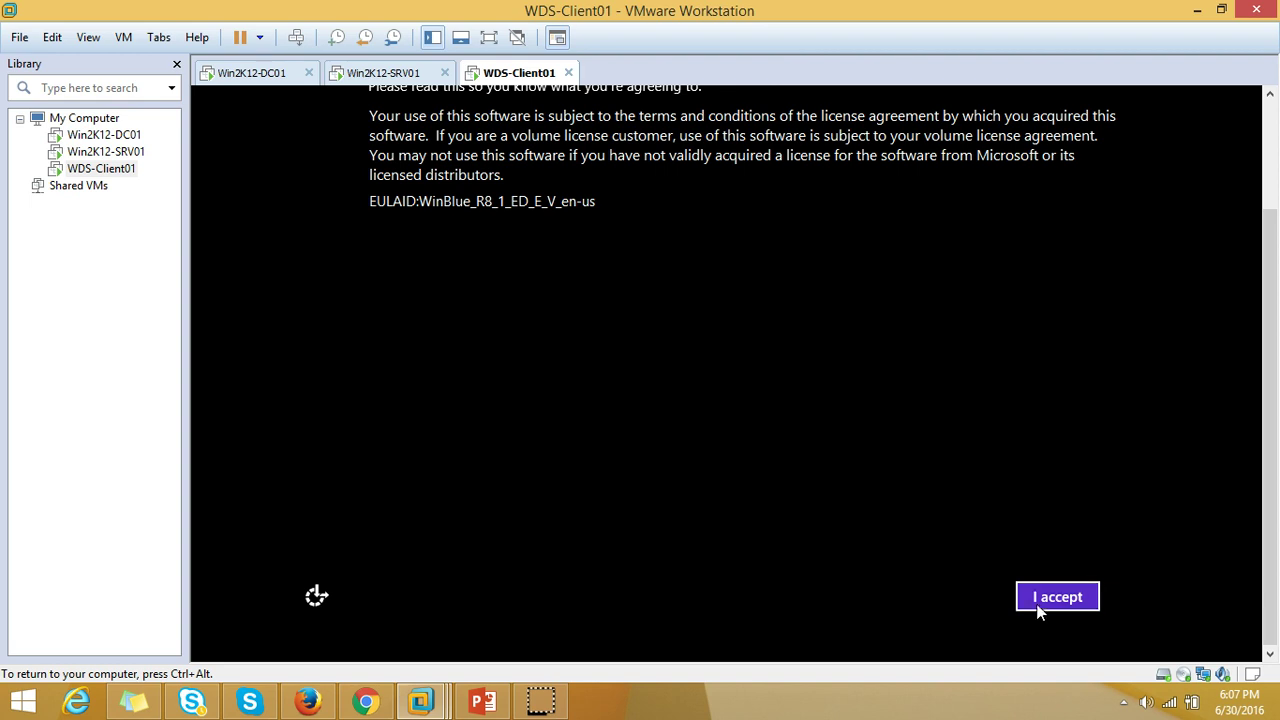
click(1038, 600)
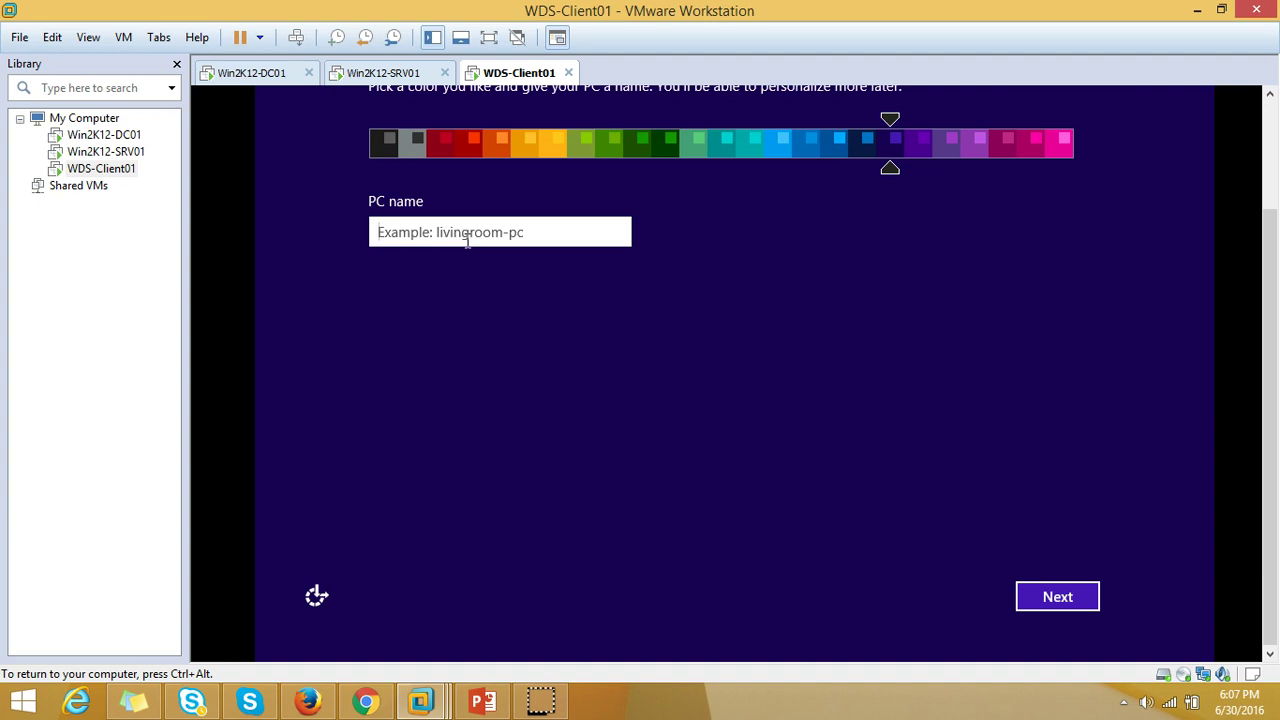
Name the PC WDS-Client01 and choose Use express settings
text(WDS-Client01)
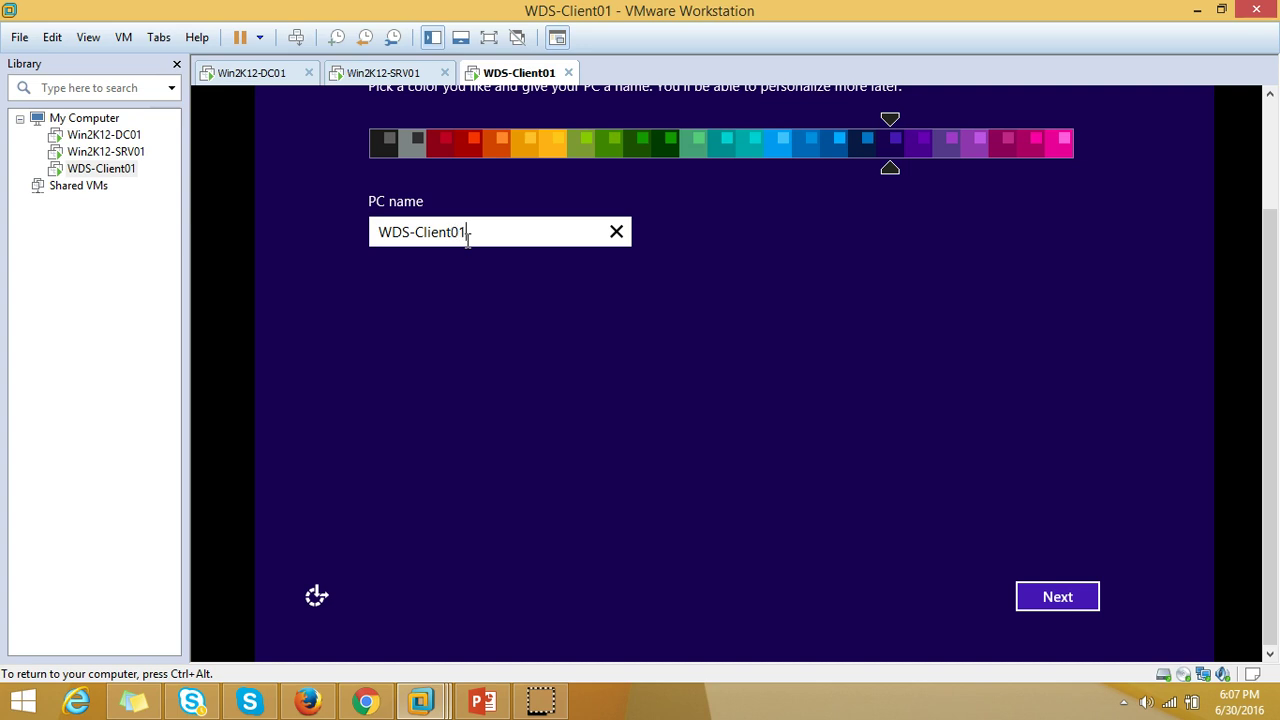
key(Return)
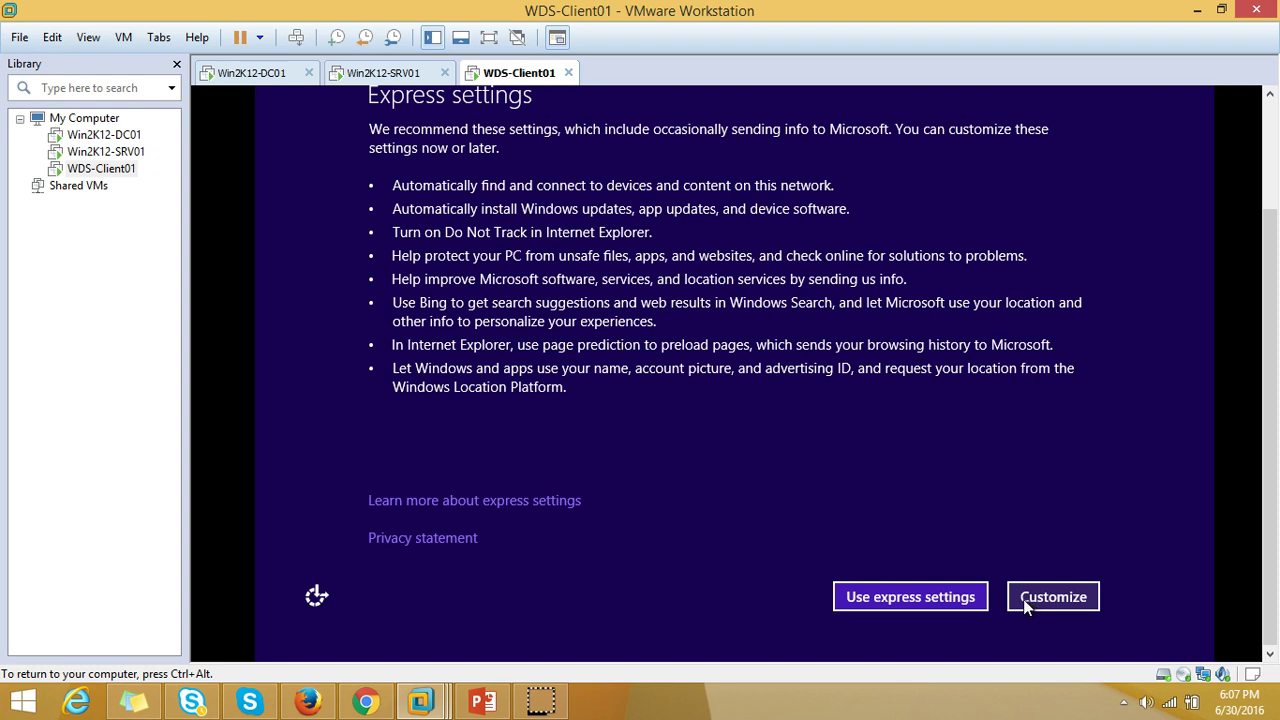
click(950, 600)
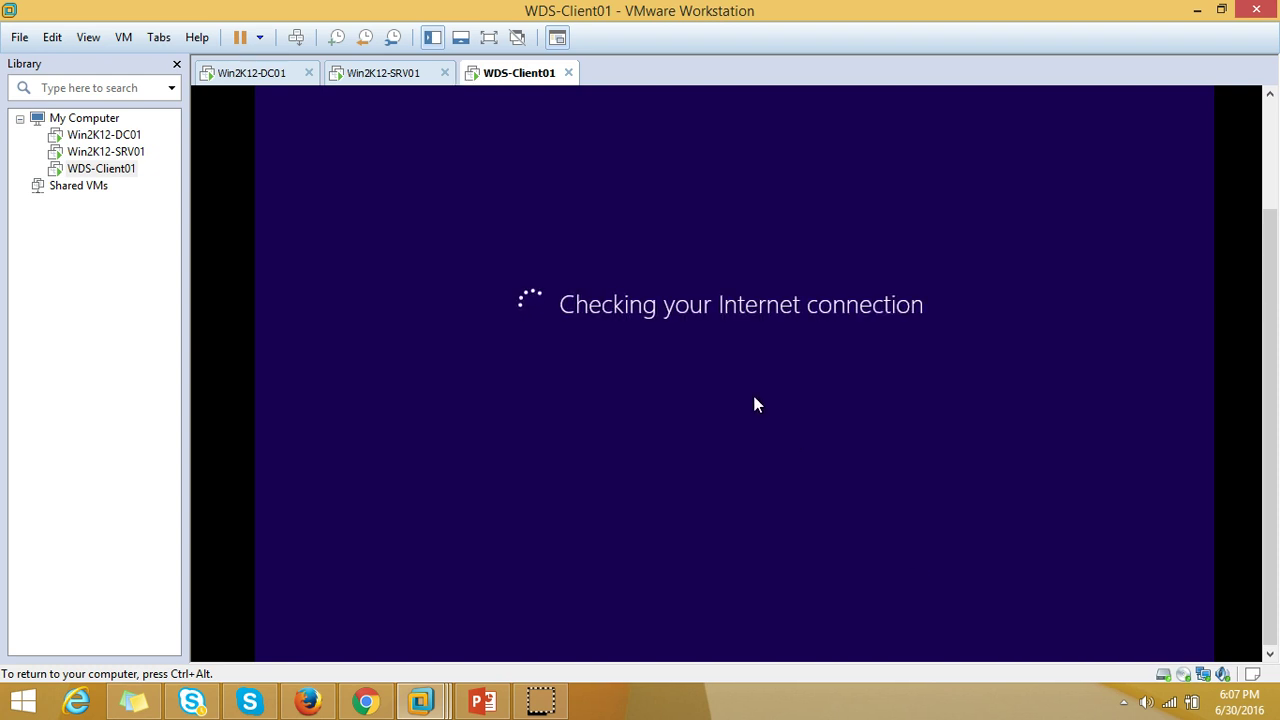
key(ctrl+alt)
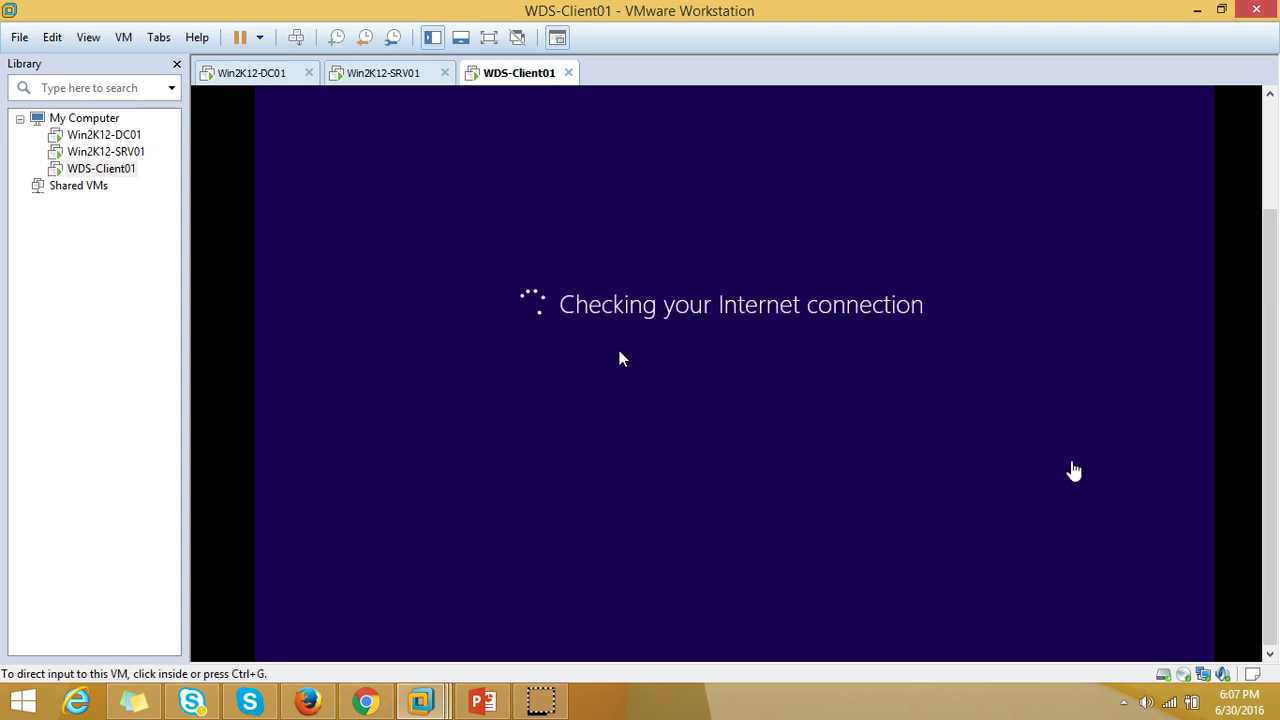
click(540, 72)
Confirm WDS-Client01's network adapter is Bridged (Automatic), leaving its settings unchanged
right_click(540, 72)
click(623, 323)
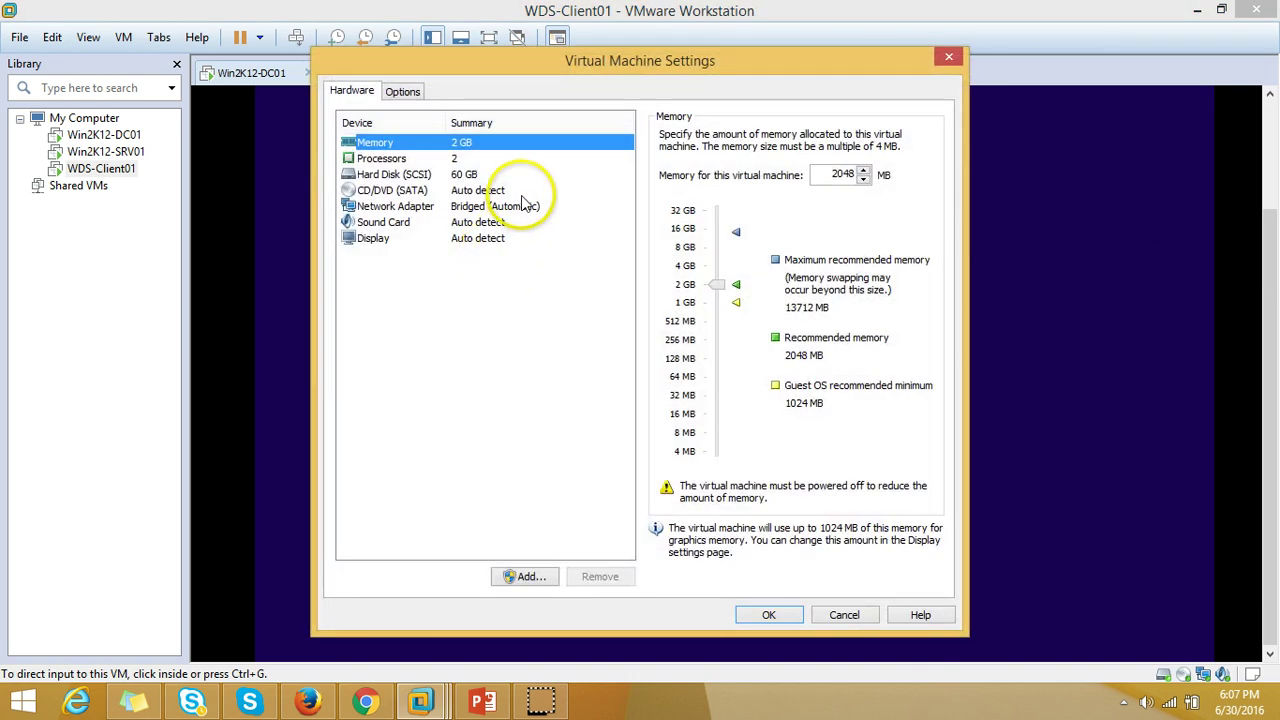
click(524, 206)
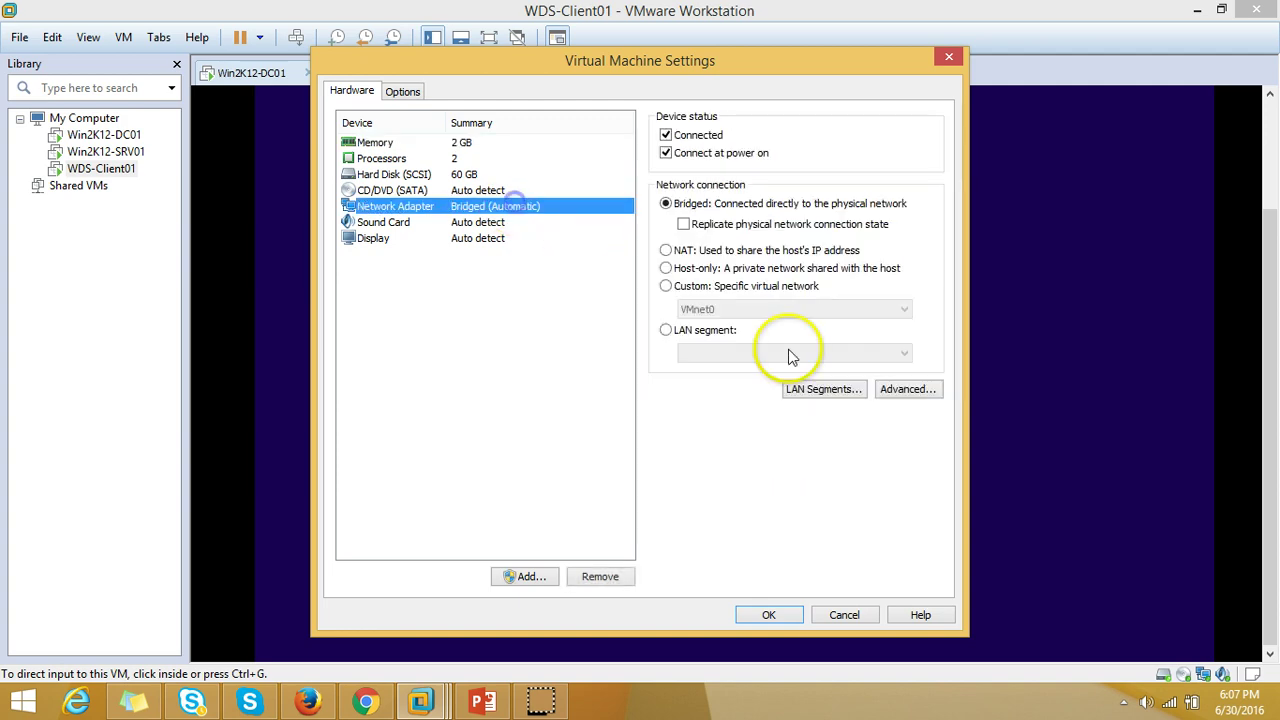
click(845, 614)
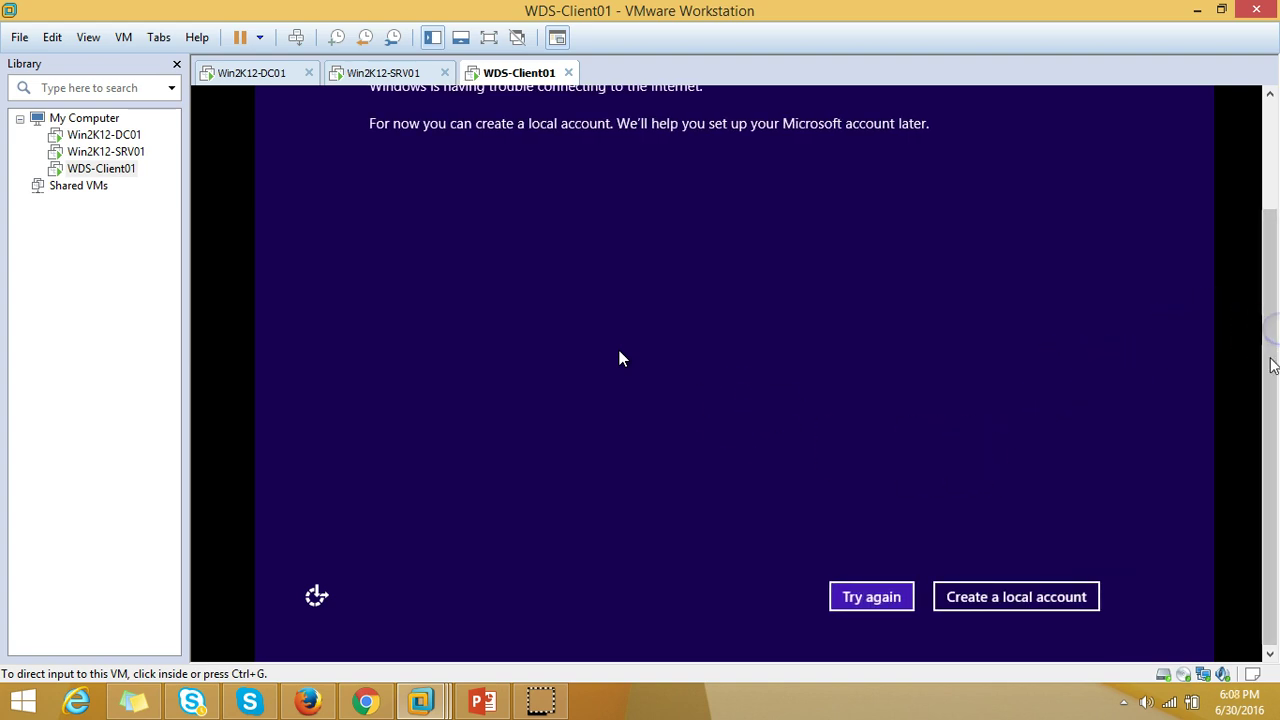
Create a local account on WDS-Client01 with a user name and password, then finish setup
drag(1257, 374, 1272, 281)
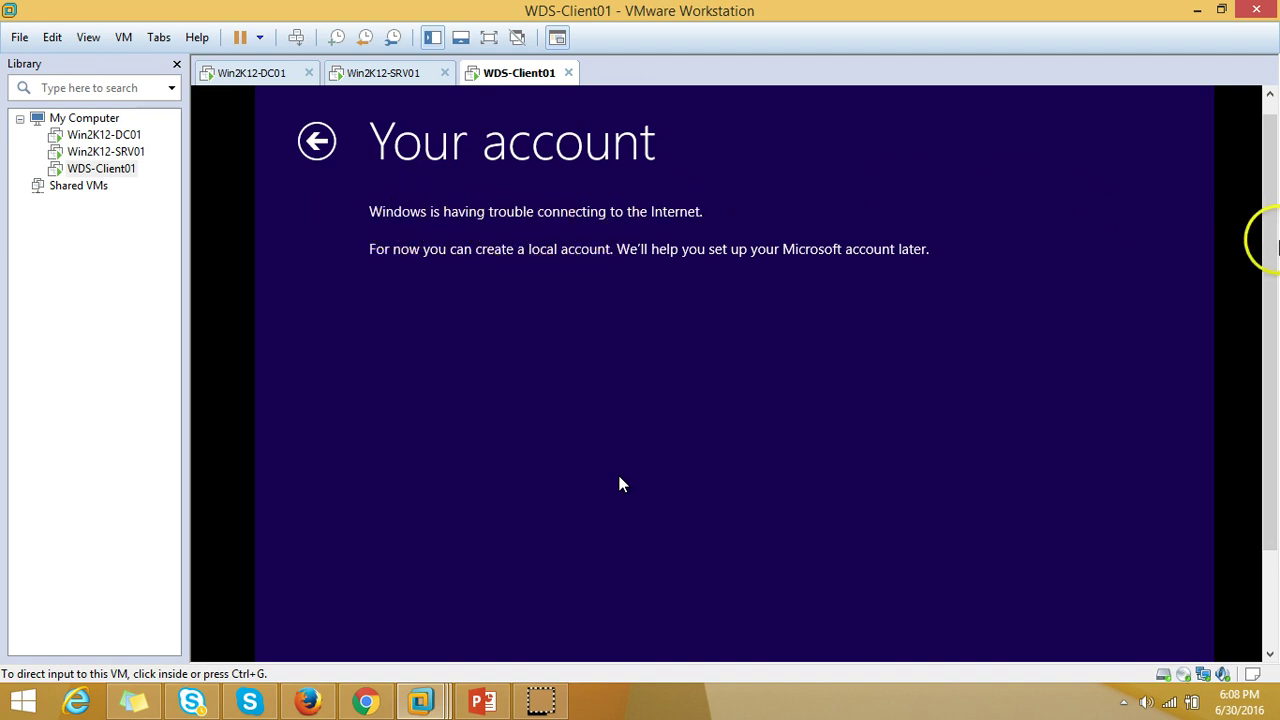
scroll(1266, 486, down, 2)
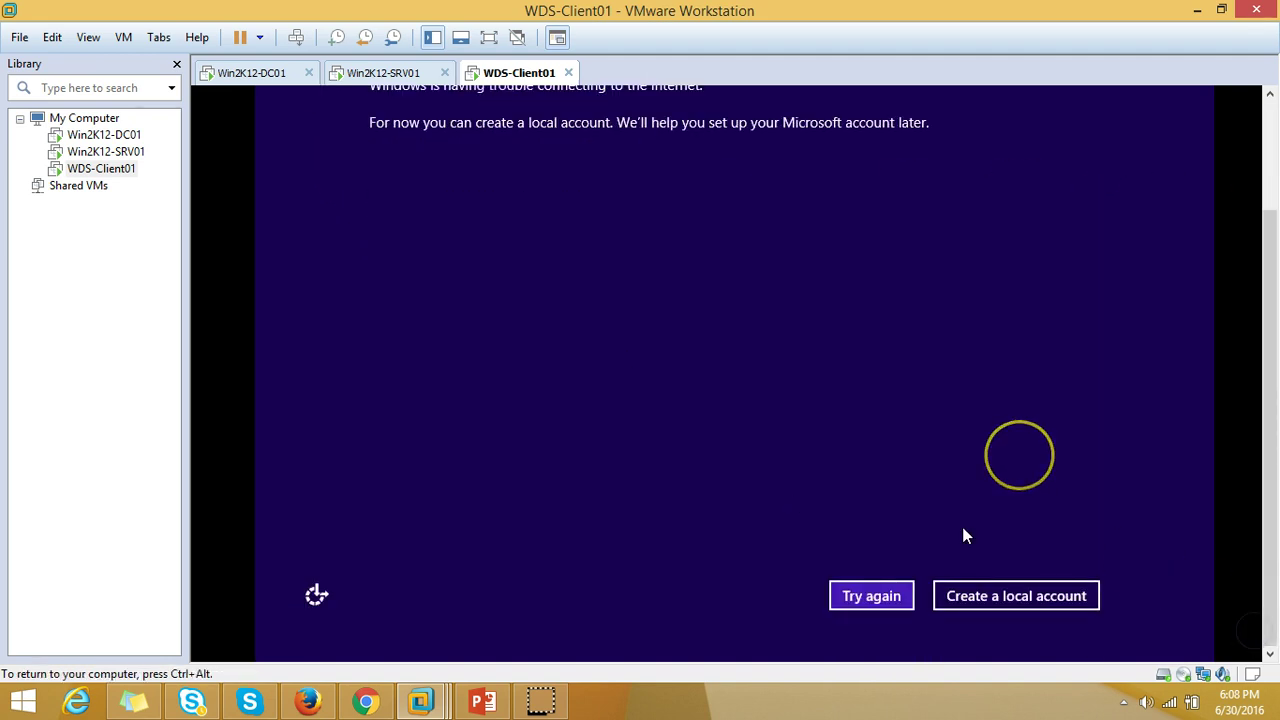
click(998, 596)
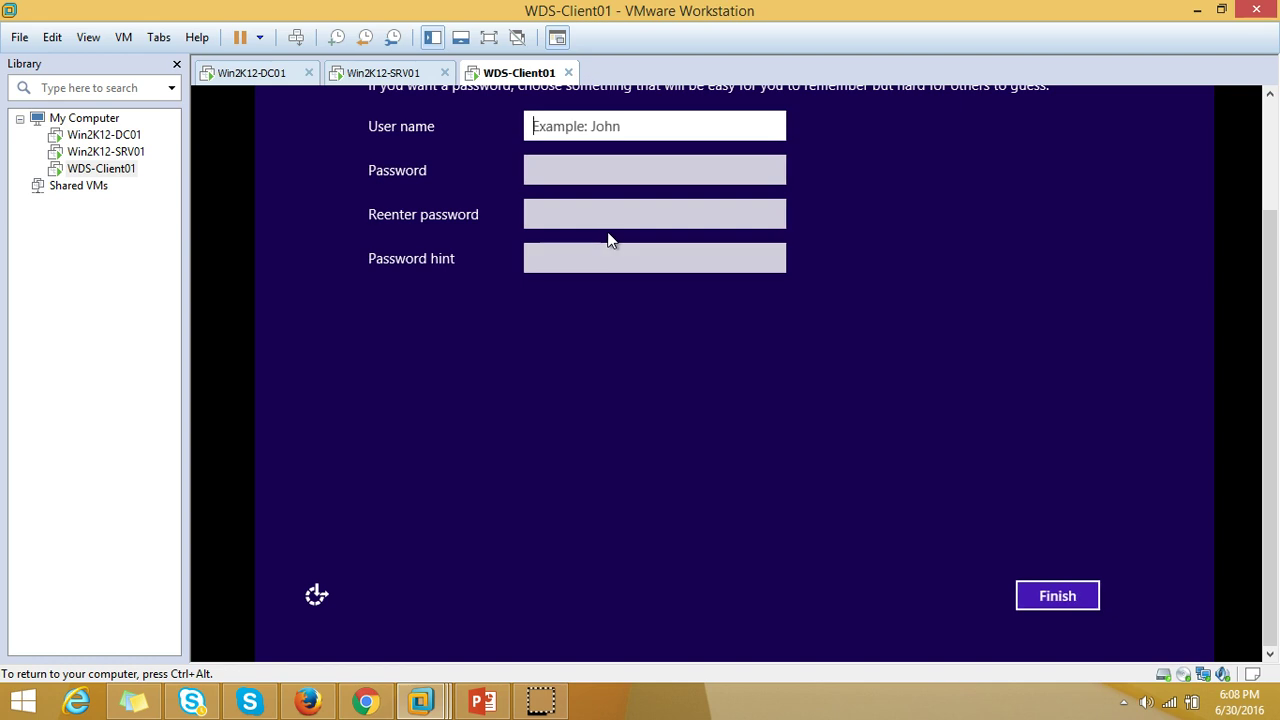
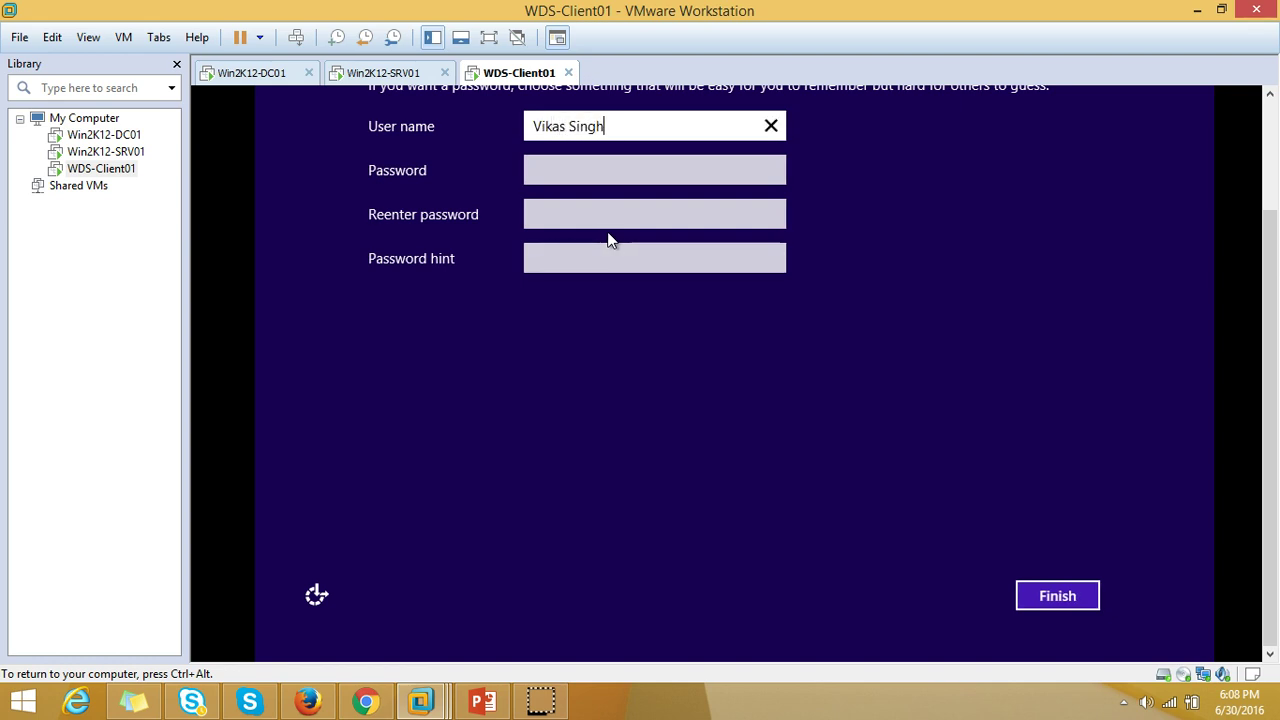
key(Tab)
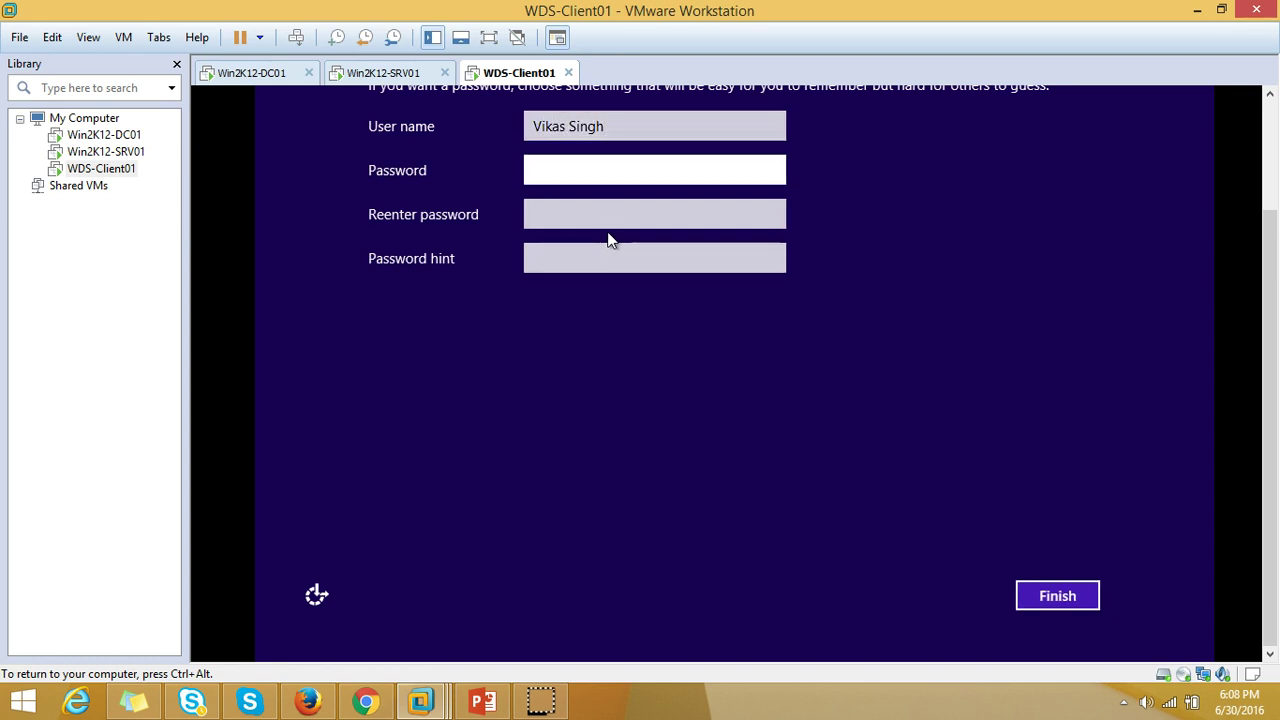
key(Tab)
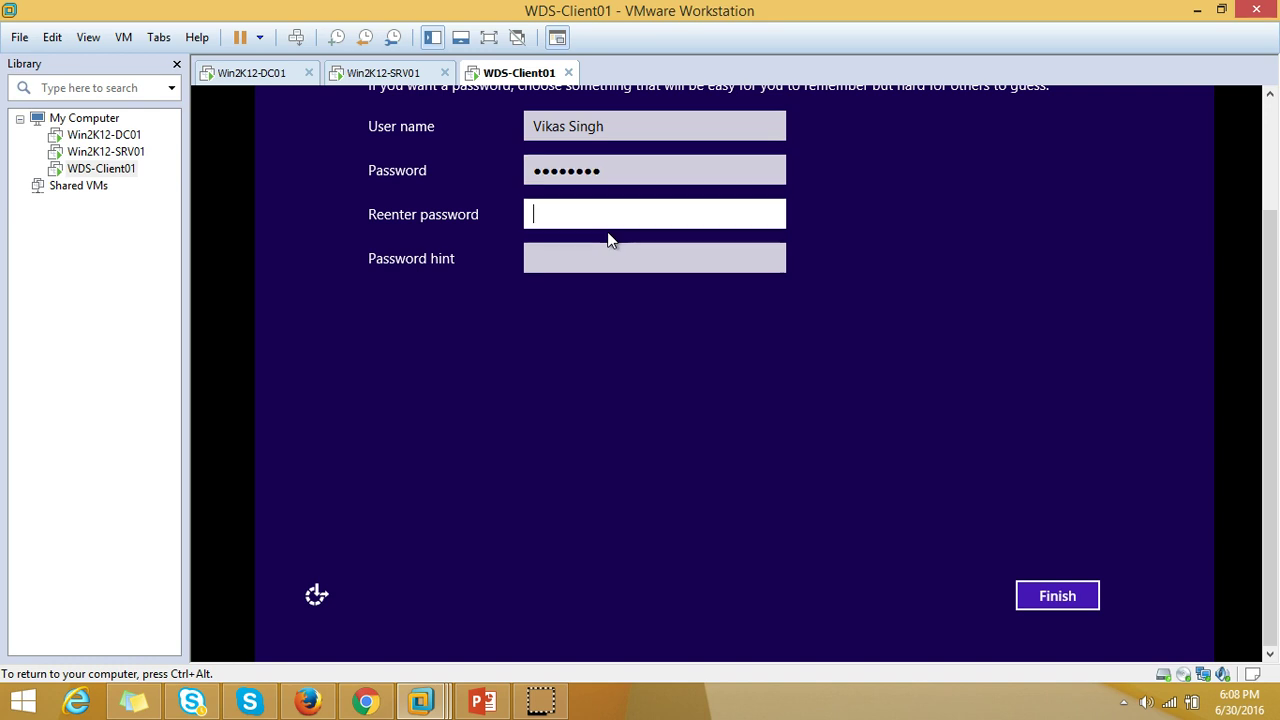
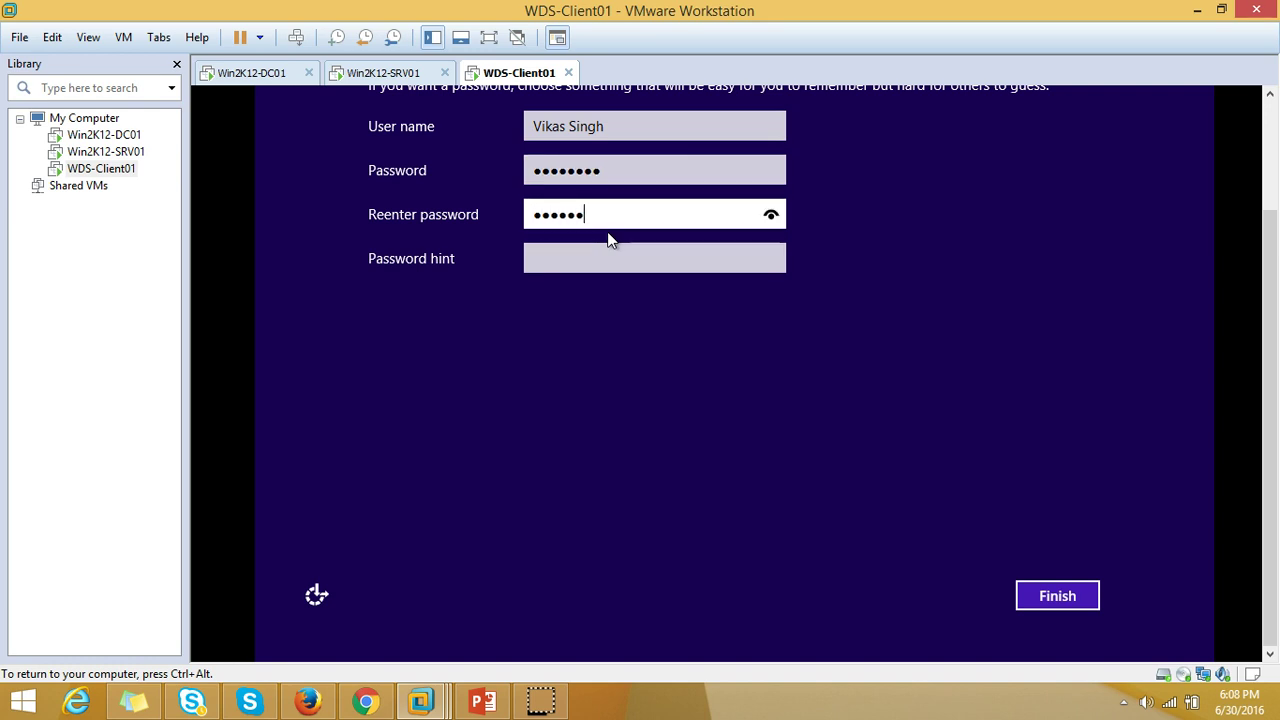
key(Tab)
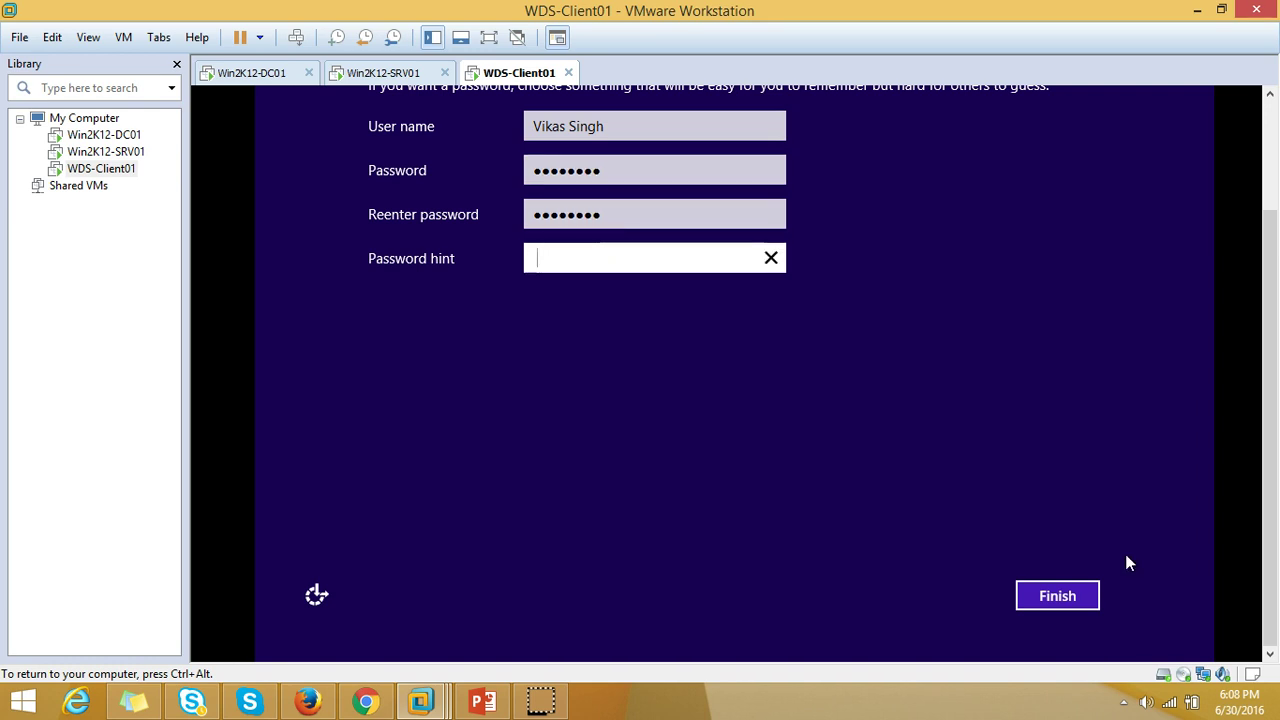
click(1072, 603)
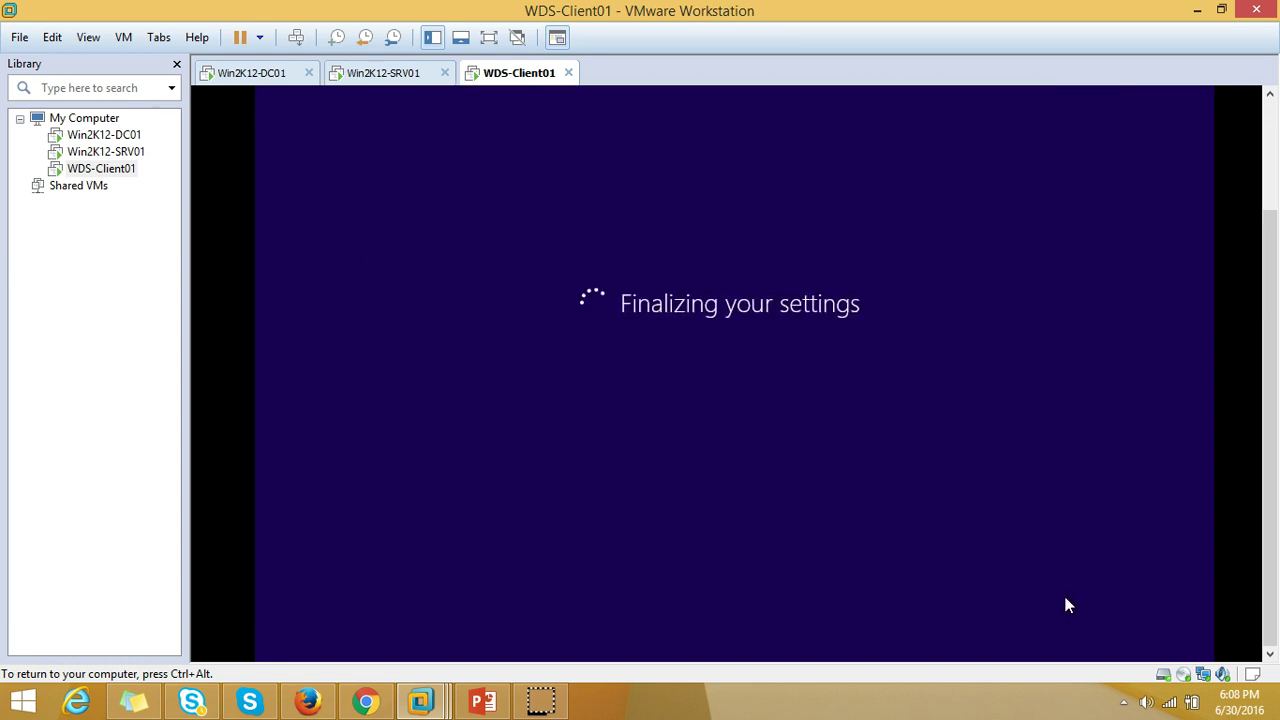
key(ctrl+alt)
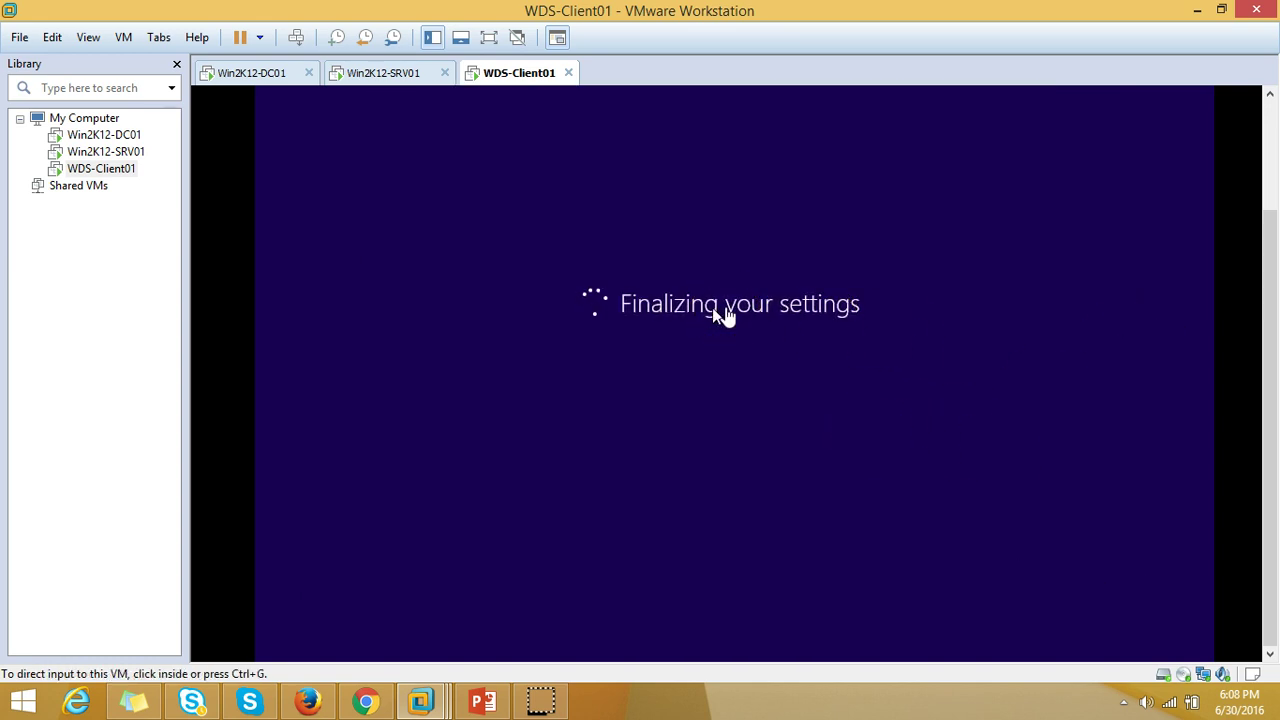